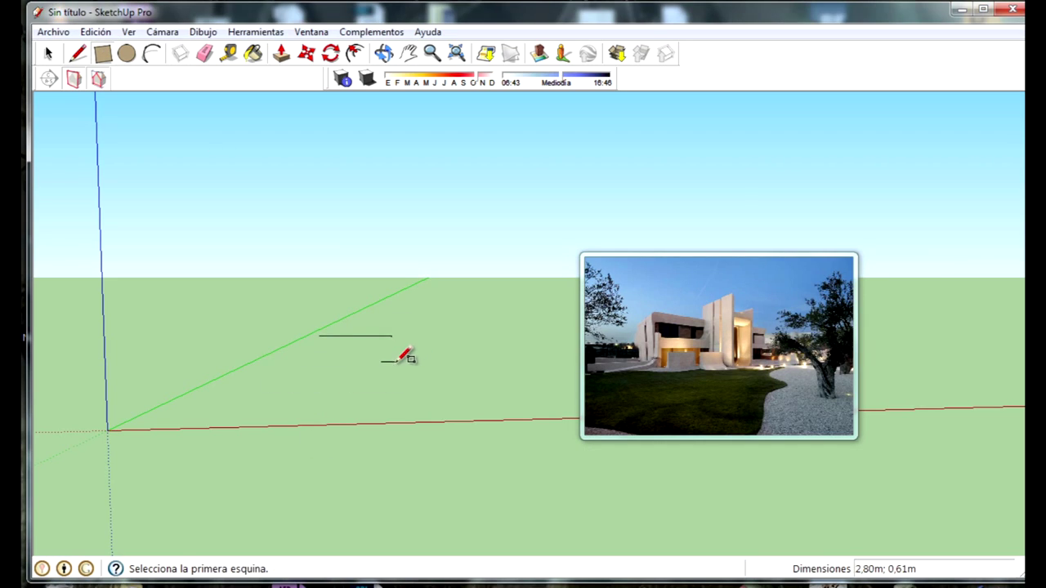
# Step: Draw a large rectangle on the ground plane with a smaller rectangle beside it
pyautogui.moveTo(407, 357); pyautogui.dragTo(373, 500, button='middle')
pyautogui.click(304, 396)
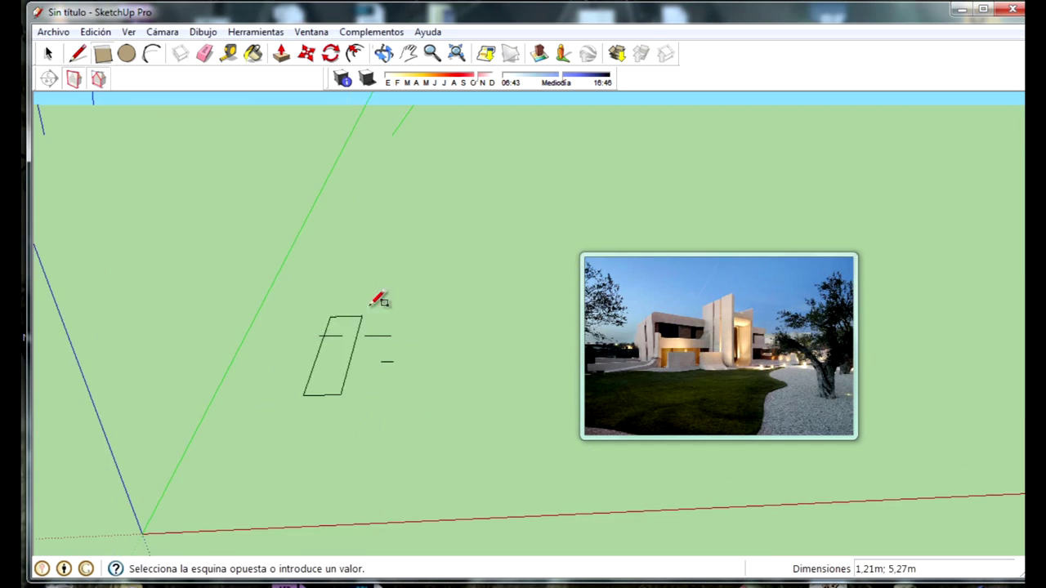
pyautogui.click(418, 320)
pyautogui.moveTo(506, 408); pyautogui.dragTo(373, 390, button='middle')
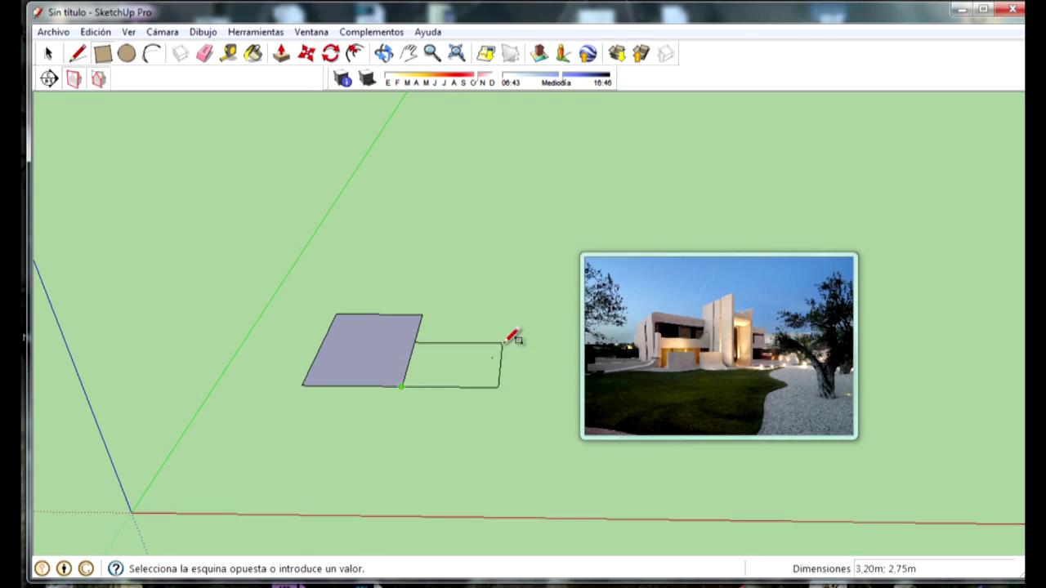
pyautogui.click(468, 344)
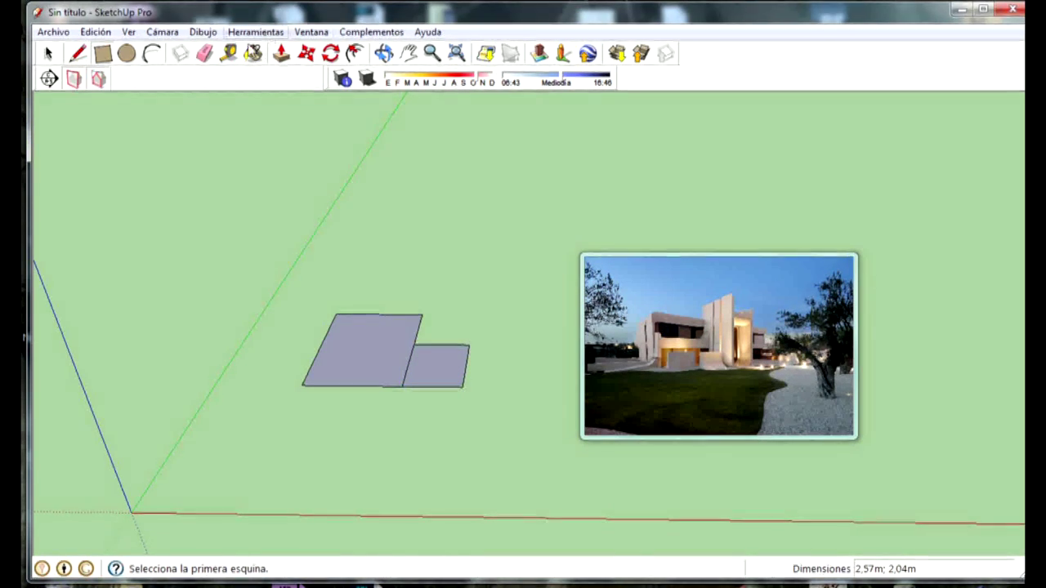
# Step: Push/Pull the large rectangle into a box, and raise the small one to 1, then about 2.34 m
pyautogui.click(281, 53)
pyautogui.click(373, 376)
pyautogui.click(385, 327)
pyautogui.click(434, 357)
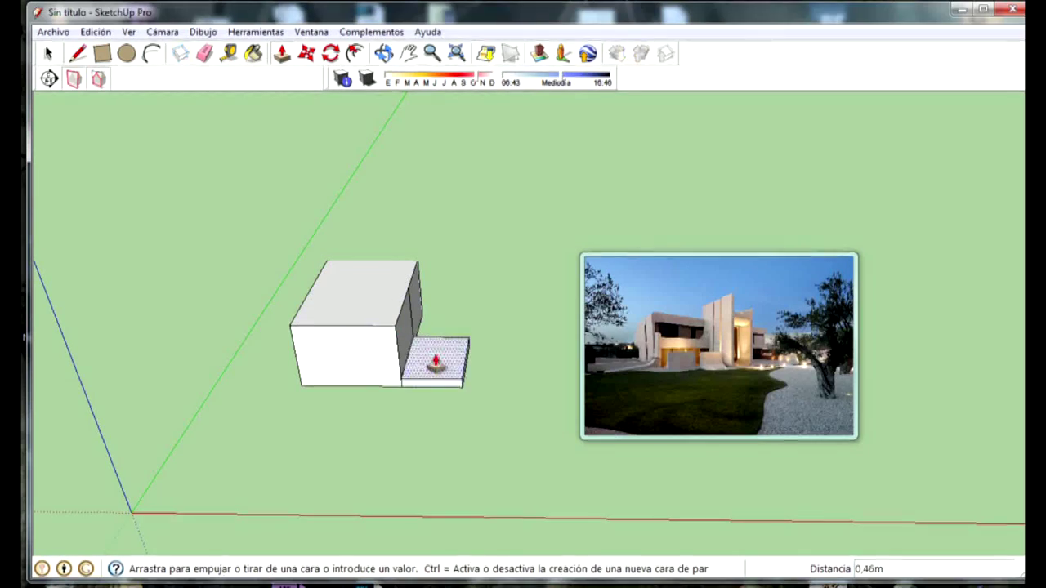
pyautogui.write('1')
pyautogui.press('Return')
pyautogui.moveTo(426, 360)
pyautogui.mouseDown(button='middle')
pyautogui.moveTo(479, 279)
pyautogui.moveTo(409, 237)
pyautogui.mouseUp(button='middle')
pyautogui.click(441, 331)
pyautogui.click(435, 277)
pyautogui.scroll(3, 409, 237)
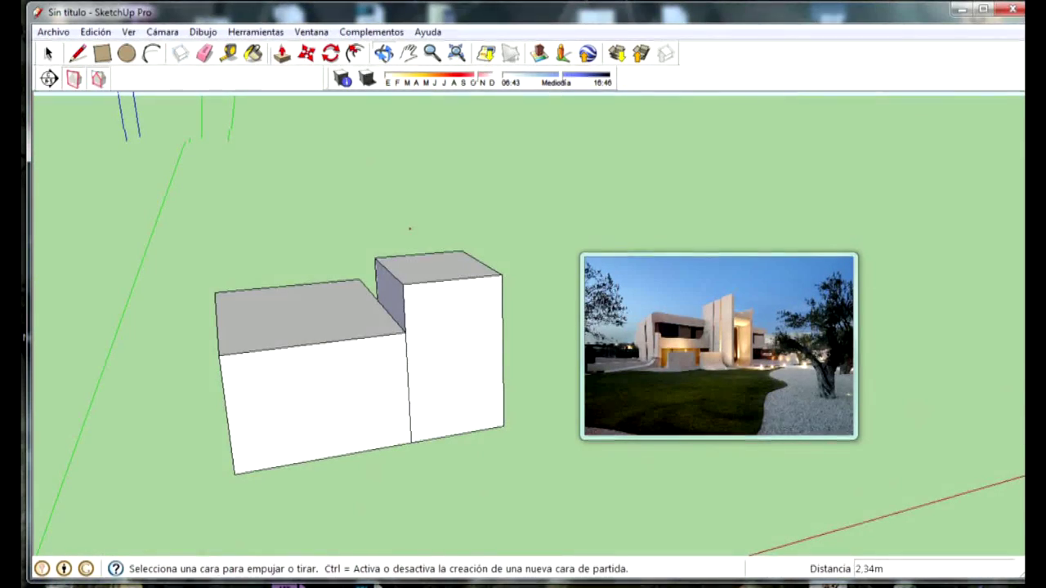
# Step: Outline a thin 1.48 m × 0.23 m strip on the ground at the tall box's base
pyautogui.click(100, 54)
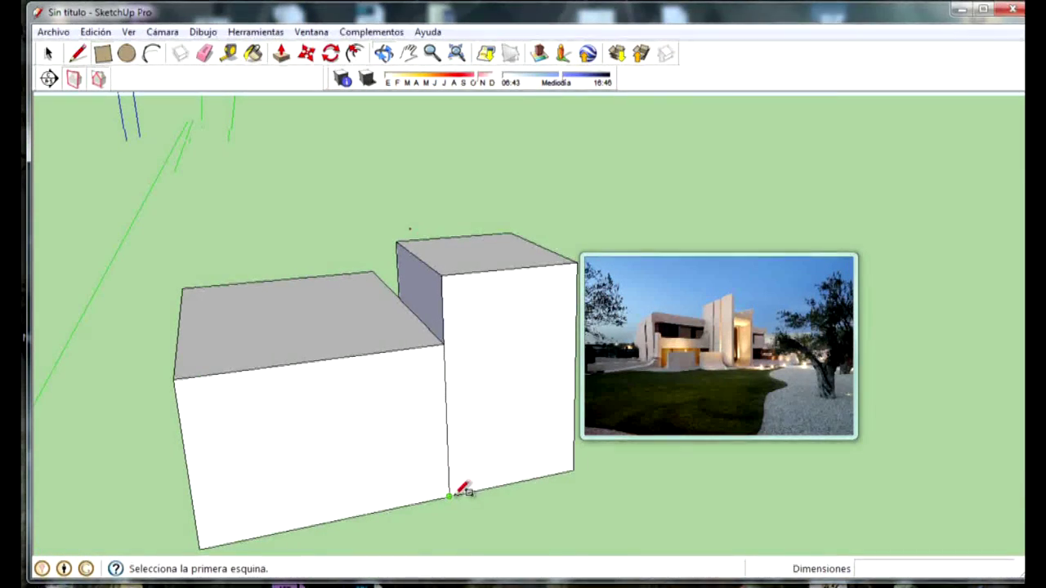
pyautogui.click(449, 496)
pyautogui.keyDown('shift'); pyautogui.moveTo(467, 547); pyautogui.dragTo(474, 532, button='middle'); pyautogui.keyUp('shift')
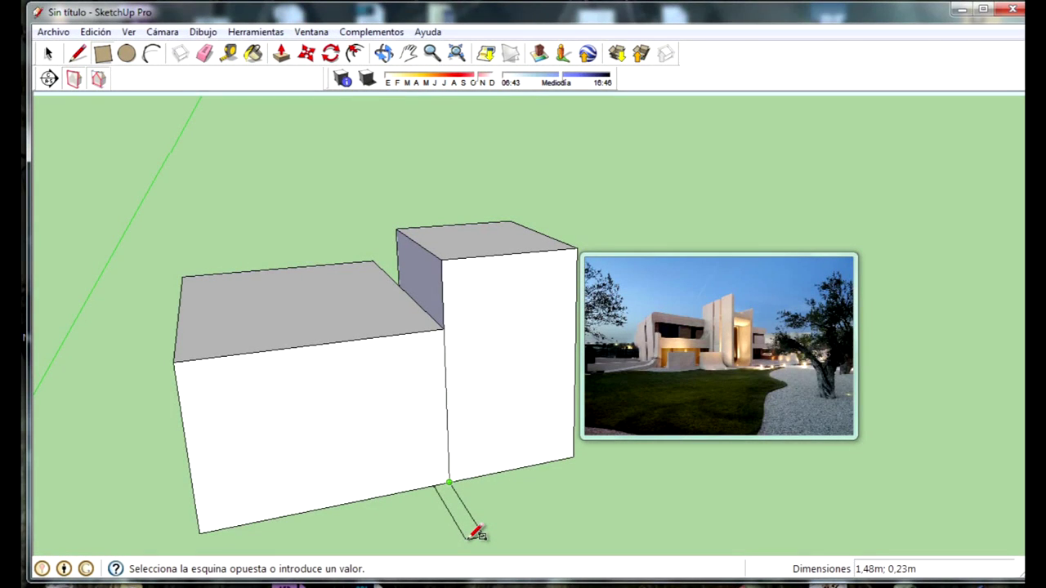
# Step: Pull the ground strip up into a tall slab and extend its side face about 1.73 m
pyautogui.click(281, 54)
pyautogui.moveTo(452, 503); pyautogui.dragTo(478, 278)
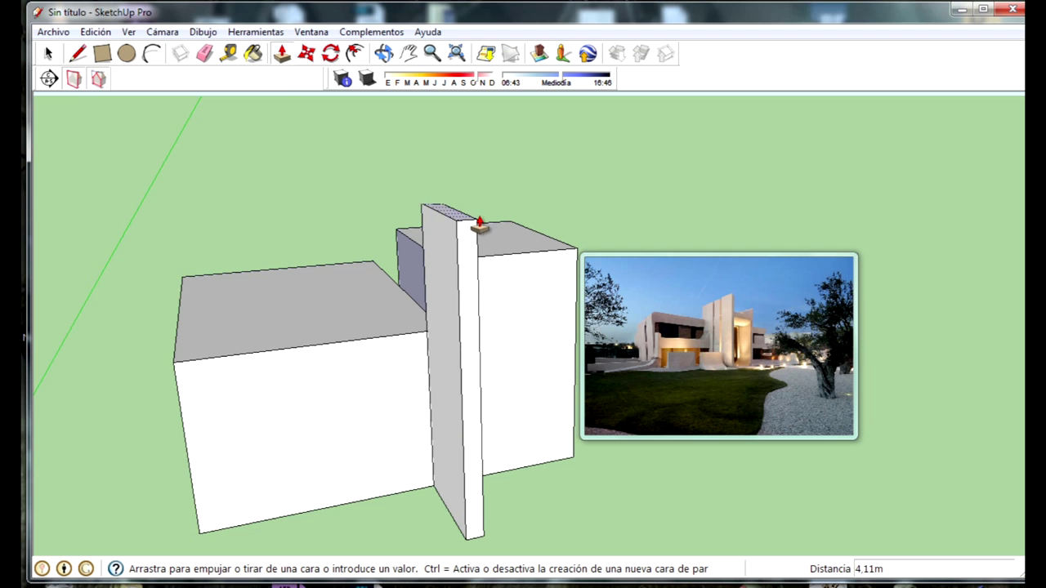
pyautogui.moveTo(488, 171)
pyautogui.mouseDown(button='middle')
pyautogui.moveTo(420, 432)
pyautogui.moveTo(585, 374)
pyautogui.mouseUp(button='middle')
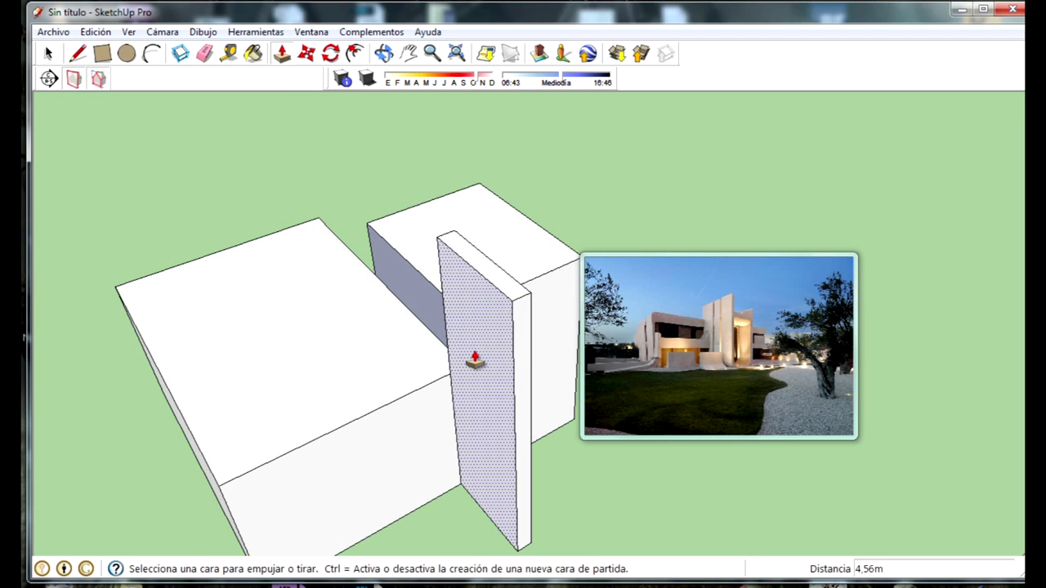
pyautogui.click(467, 355)
pyautogui.moveTo(472, 362)
pyautogui.mouseDown(button='middle')
pyautogui.moveTo(995, 416)
pyautogui.moveTo(778, 360)
pyautogui.mouseUp(button='middle')
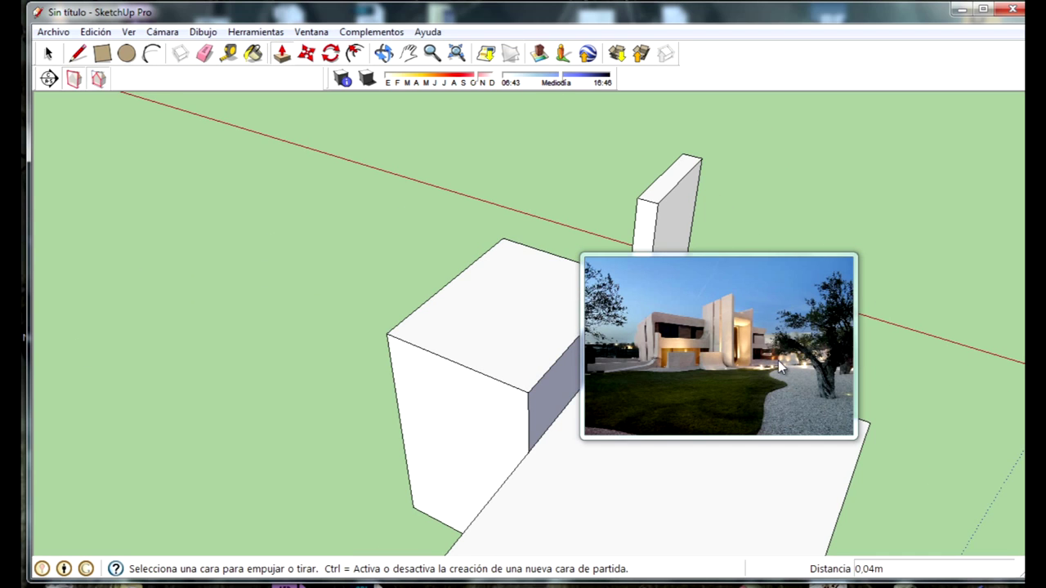
pyautogui.click(637, 298)
# Step: Push the left box outward by about 1.5 m
pyautogui.moveTo(588, 392)
pyautogui.mouseDown(button='middle')
pyautogui.moveTo(46, 431)
pyautogui.moveTo(575, 436)
pyautogui.moveTo(407, 506)
pyautogui.moveTo(483, 367)
pyautogui.moveTo(428, 374)
pyautogui.moveTo(574, 338)
pyautogui.moveTo(601, 277)
pyautogui.mouseUp(button='middle')
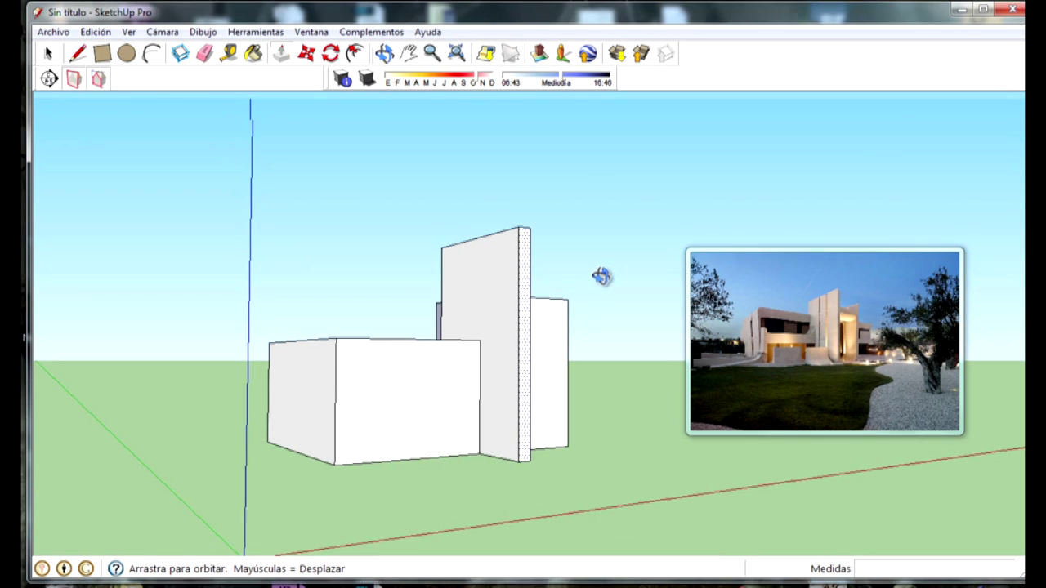
pyautogui.moveTo(434, 294); pyautogui.dragTo(846, 408, button='middle')
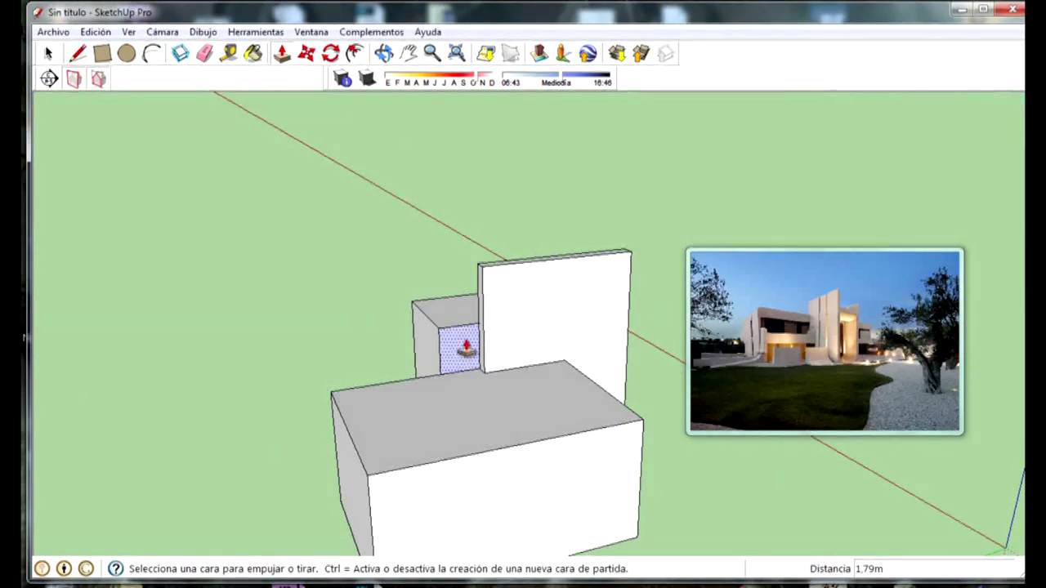
pyautogui.moveTo(609, 392)
pyautogui.mouseDown(button='middle')
pyautogui.moveTo(414, 303)
pyautogui.moveTo(297, 431)
pyautogui.mouseUp(button='middle')
pyautogui.moveTo(297, 432)
pyautogui.mouseDown()
pyautogui.moveTo(341, 427)
pyautogui.moveTo(269, 431)
pyautogui.mouseUp()
pyautogui.moveTo(269, 432)
pyautogui.mouseDown(button='middle')
pyautogui.moveTo(496, 390)
pyautogui.moveTo(478, 376)
pyautogui.moveTo(638, 319)
pyautogui.moveTo(476, 439)
pyautogui.mouseUp(button='middle')
# Step: Draw a rectangle on the box top and pull it up into a thin front wall
pyautogui.click(102, 53)
pyautogui.click(521, 398)
pyautogui.click(658, 357)
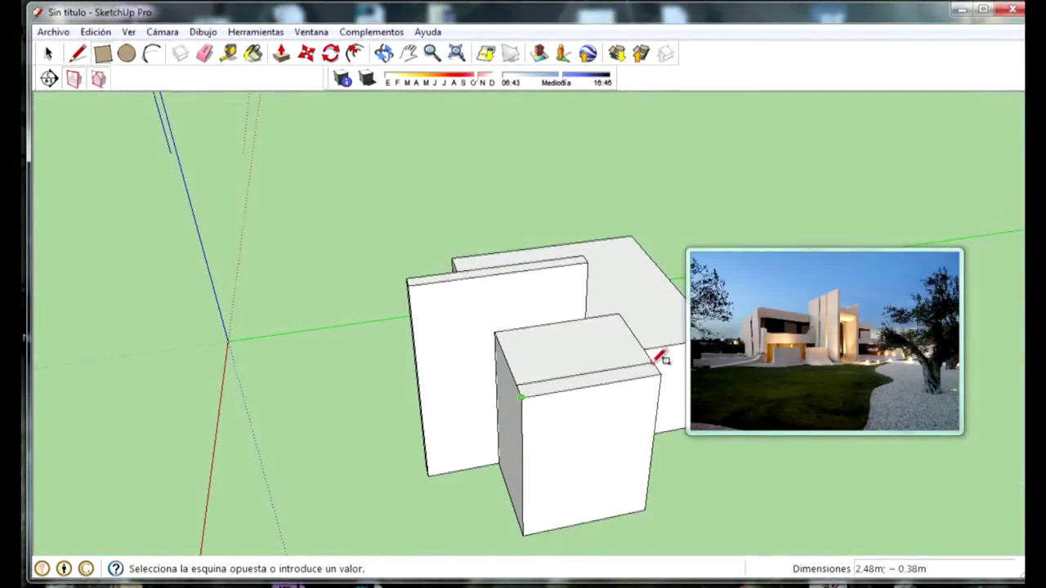
pyautogui.click(280, 54)
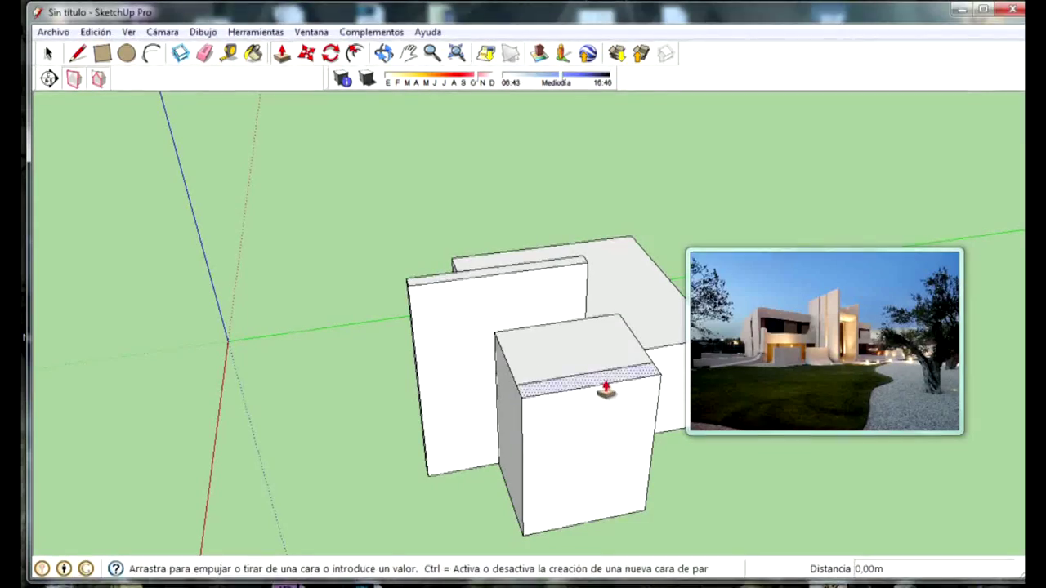
pyautogui.moveTo(614, 409); pyautogui.dragTo(626, 327)
pyautogui.moveTo(626, 327)
pyautogui.mouseDown(button='middle')
pyautogui.moveTo(358, 399)
pyautogui.moveTo(428, 355)
pyautogui.moveTo(187, 332)
pyautogui.moveTo(612, 335)
pyautogui.moveTo(662, 251)
pyautogui.mouseUp(button='middle')
# Step: Lower the rear wall's top by 0.90 m
pyautogui.moveTo(662, 252); pyautogui.dragTo(659, 295)
pyautogui.moveTo(607, 345); pyautogui.dragTo(697, 292, button='middle')
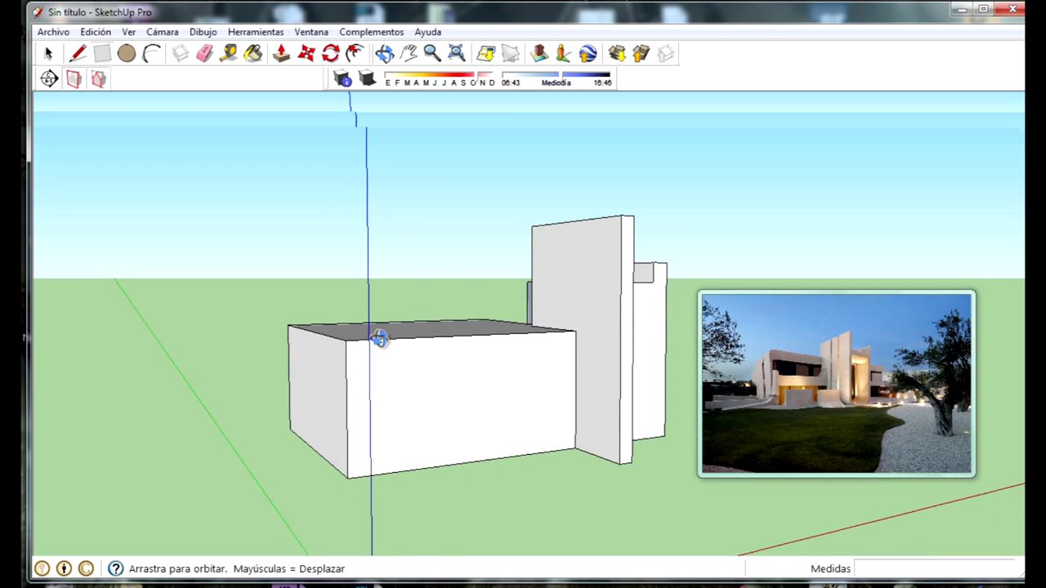
pyautogui.moveTo(366, 336); pyautogui.dragTo(400, 351, button='middle')
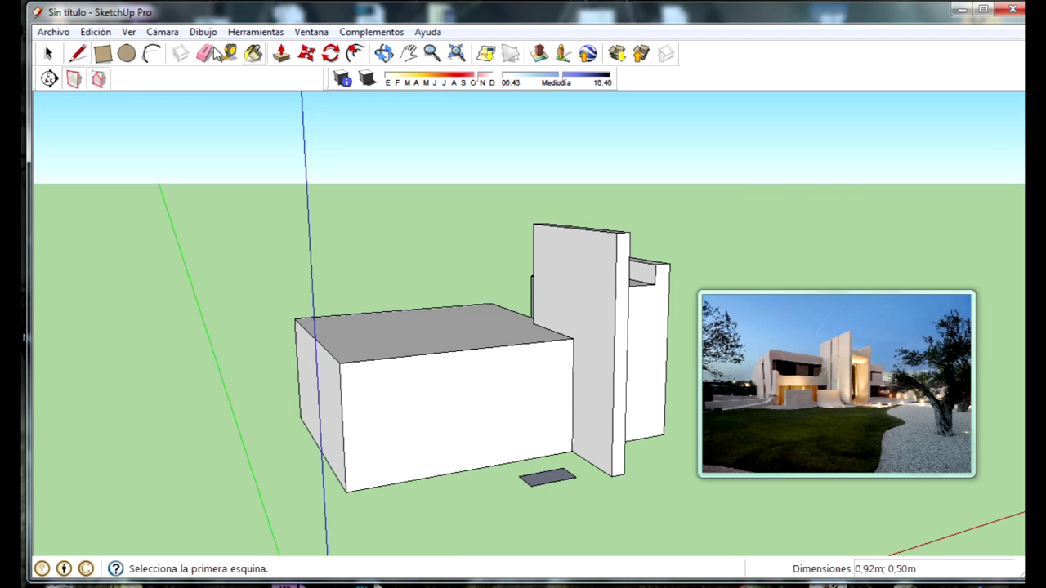
# Step: Raise the ground rectangle into a low box, then draw and raise a second low box beside it
pyautogui.click(281, 53)
pyautogui.moveTo(548, 479); pyautogui.dragTo(549, 463)
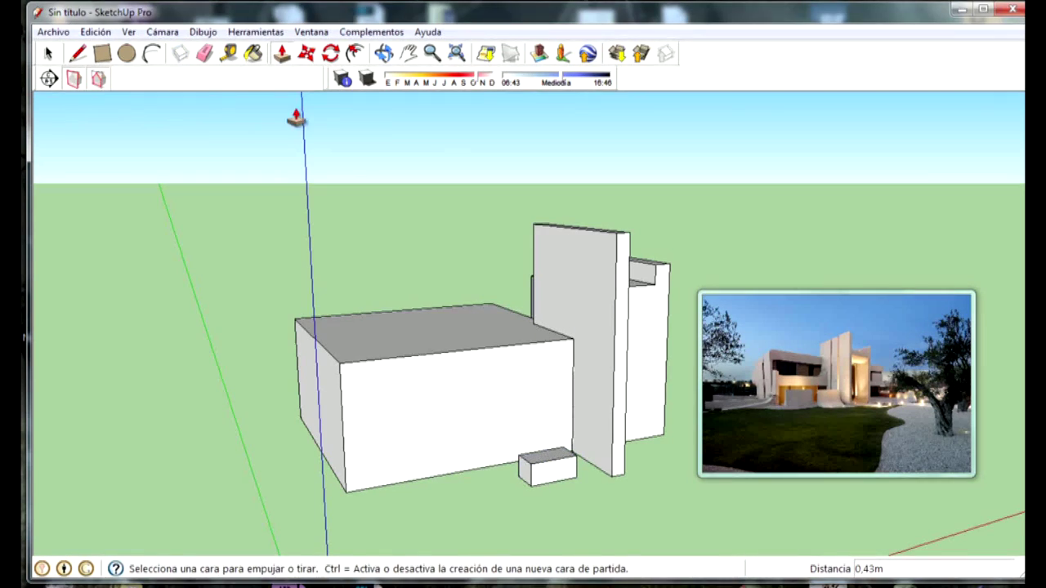
pyautogui.click(102, 53)
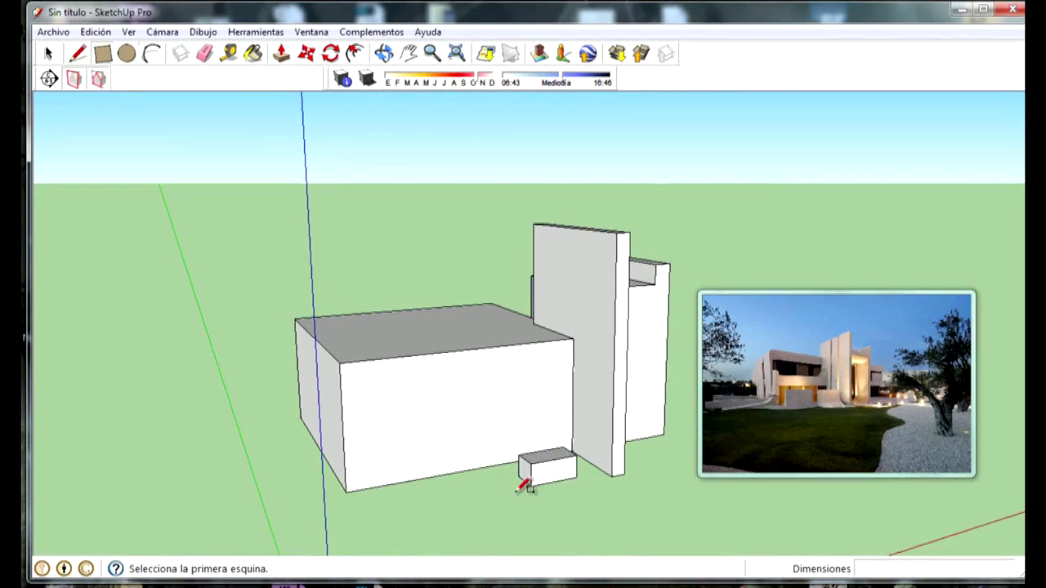
pyautogui.click(499, 494)
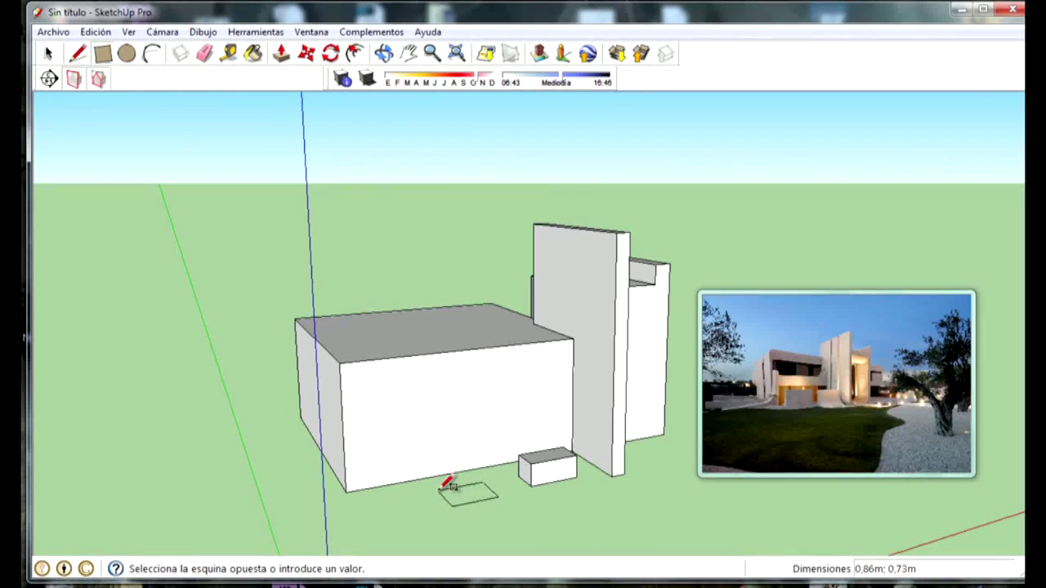
pyautogui.click(442, 490)
pyautogui.click(280, 53)
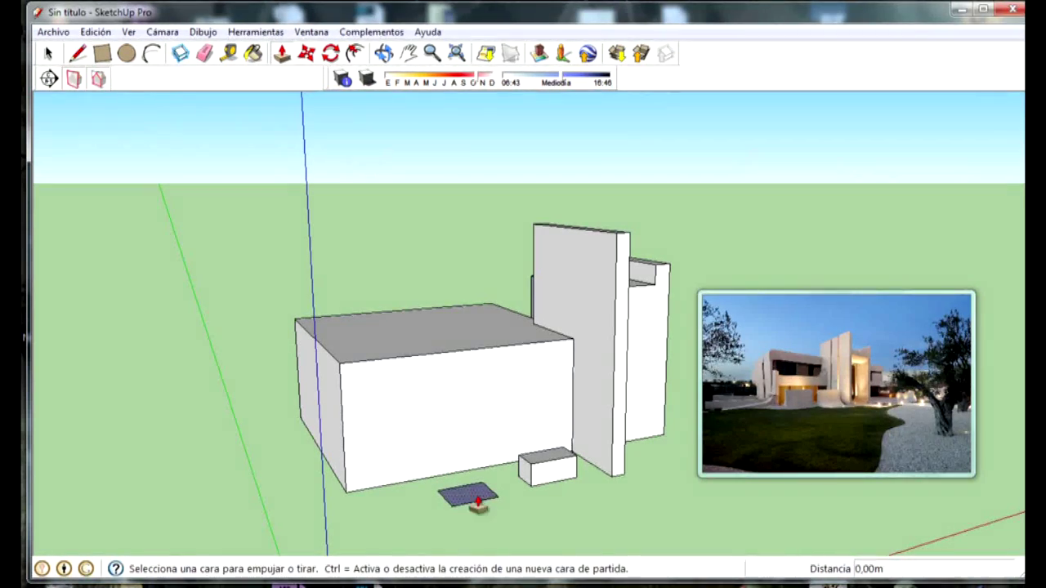
pyautogui.moveTo(477, 495); pyautogui.dragTo(484, 478)
pyautogui.click(479, 483)
# Step: Adjust the smaller low box's height and check both boxes from a low frontal view
pyautogui.moveTo(490, 415)
pyautogui.mouseDown(button='middle')
pyautogui.moveTo(381, 425)
pyautogui.moveTo(478, 527)
pyautogui.moveTo(556, 428)
pyautogui.moveTo(471, 509)
pyautogui.mouseUp(button='middle')
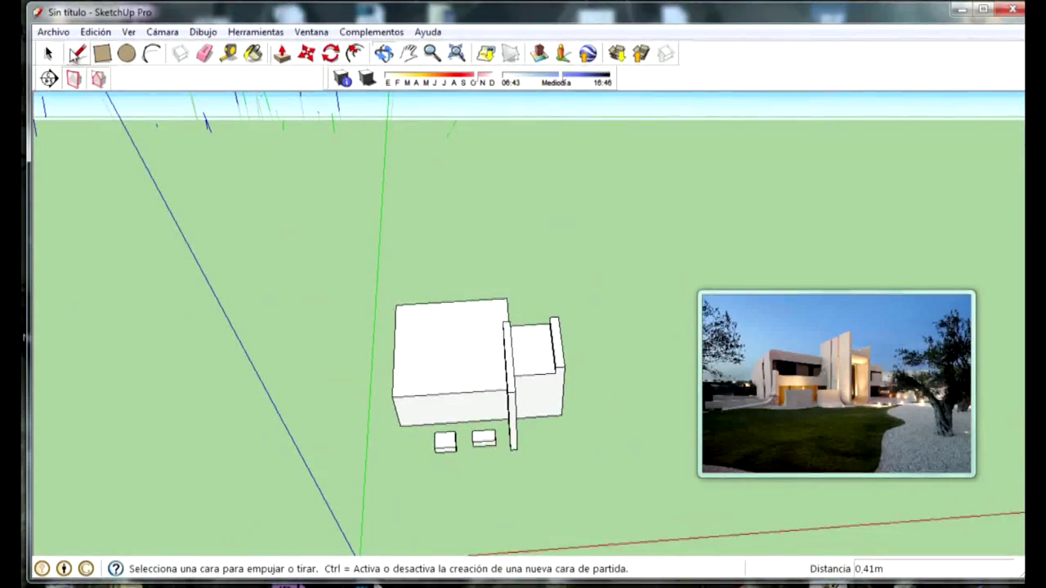
pyautogui.moveTo(173, 211); pyautogui.dragTo(589, 226, button='middle')
pyautogui.scroll(3, 627, 402)
pyautogui.moveTo(626, 401)
pyautogui.mouseDown(button='middle')
pyautogui.moveTo(343, 452)
pyautogui.moveTo(397, 467)
pyautogui.mouseUp(button='middle')
pyautogui.scroll(3, 398, 466)
pyautogui.click(372, 396)
pyautogui.click(341, 405)
pyautogui.moveTo(341, 404)
pyautogui.mouseDown(button='middle')
pyautogui.moveTo(555, 433)
pyautogui.moveTo(600, 422)
pyautogui.moveTo(560, 445)
pyautogui.mouseUp(button='middle')
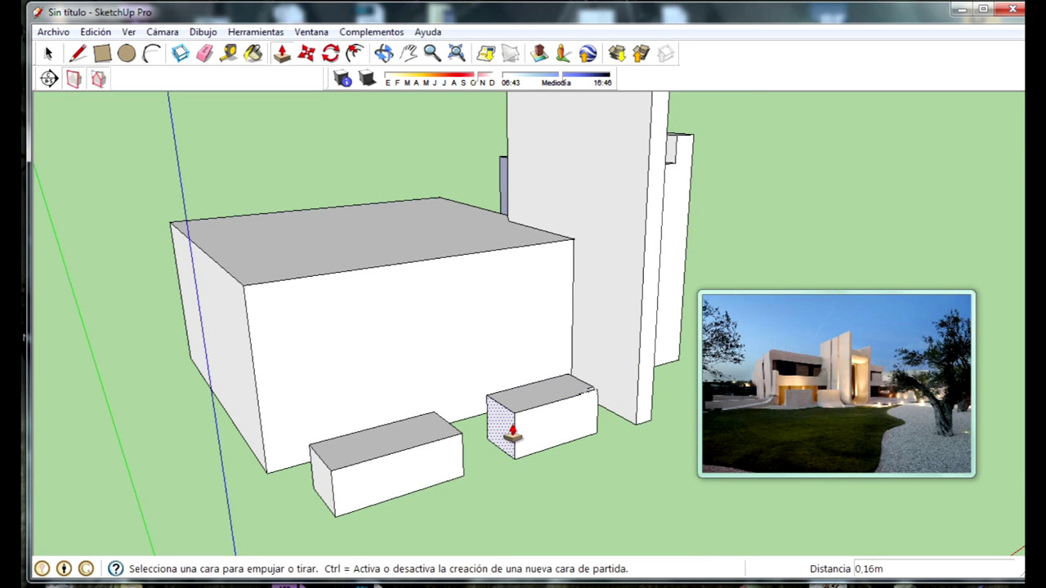
pyautogui.moveTo(506, 450)
pyautogui.mouseDown(button='middle')
pyautogui.moveTo(532, 437)
pyautogui.moveTo(519, 369)
pyautogui.moveTo(543, 324)
pyautogui.mouseUp(button='middle')
pyautogui.moveTo(376, 363)
pyautogui.mouseDown(button='middle')
pyautogui.moveTo(642, 408)
pyautogui.moveTo(638, 393)
pyautogui.moveTo(608, 390)
pyautogui.mouseUp(button='middle')
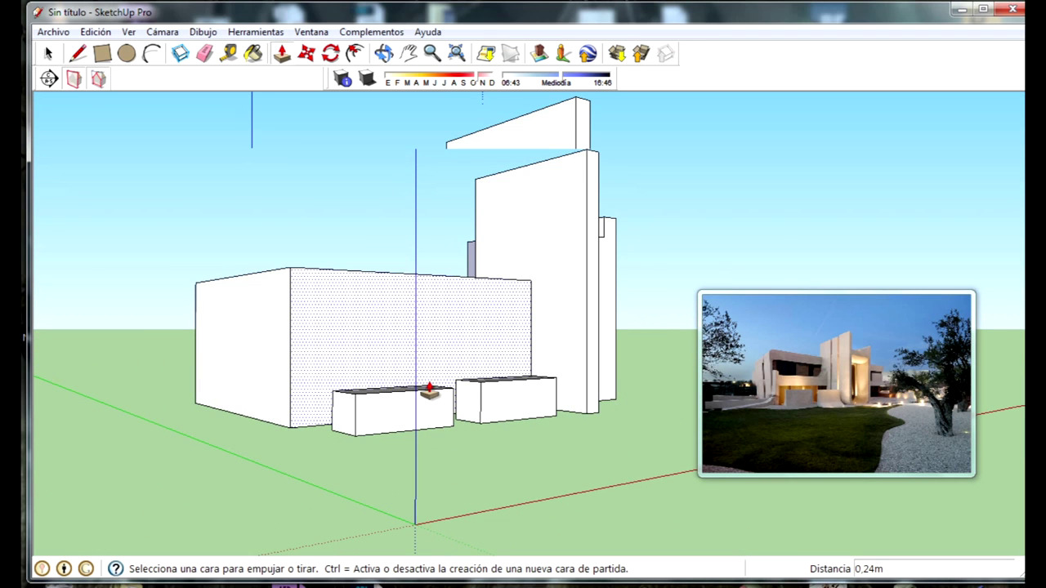
pyautogui.moveTo(353, 363)
pyautogui.mouseDown(button='middle')
pyautogui.moveTo(381, 532)
pyautogui.moveTo(369, 479)
pyautogui.moveTo(428, 378)
pyautogui.mouseUp(button='middle')
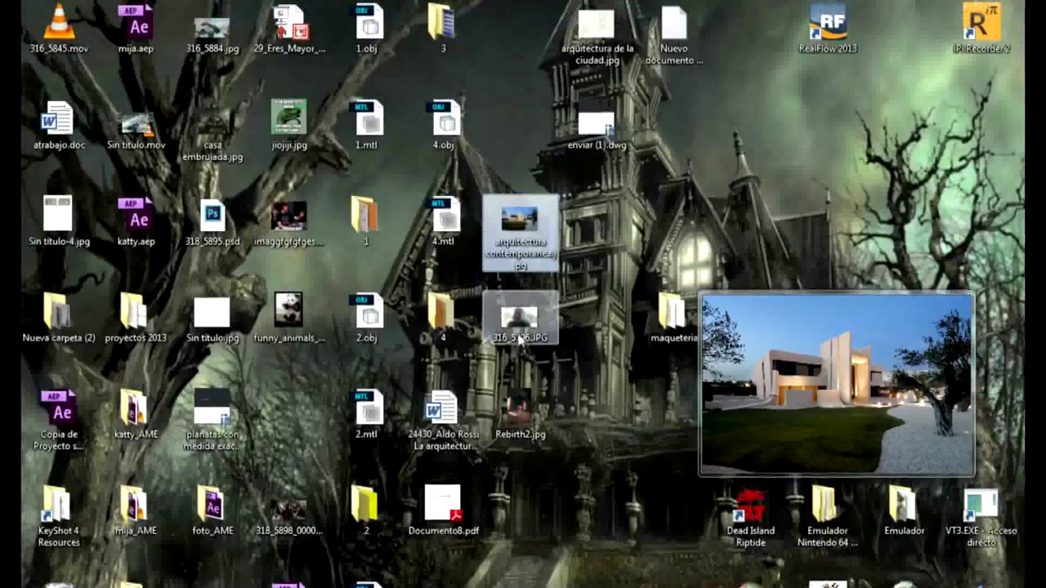
# Step: Draw a long ground rectangle and raise it into a box about 2.17 m tall
pyautogui.press('r')
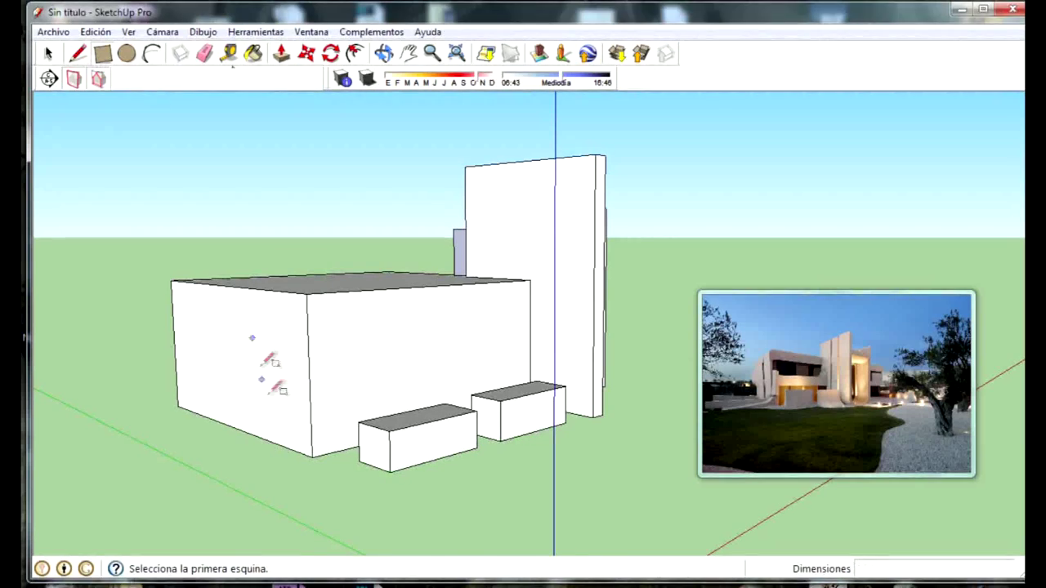
pyautogui.click(323, 463)
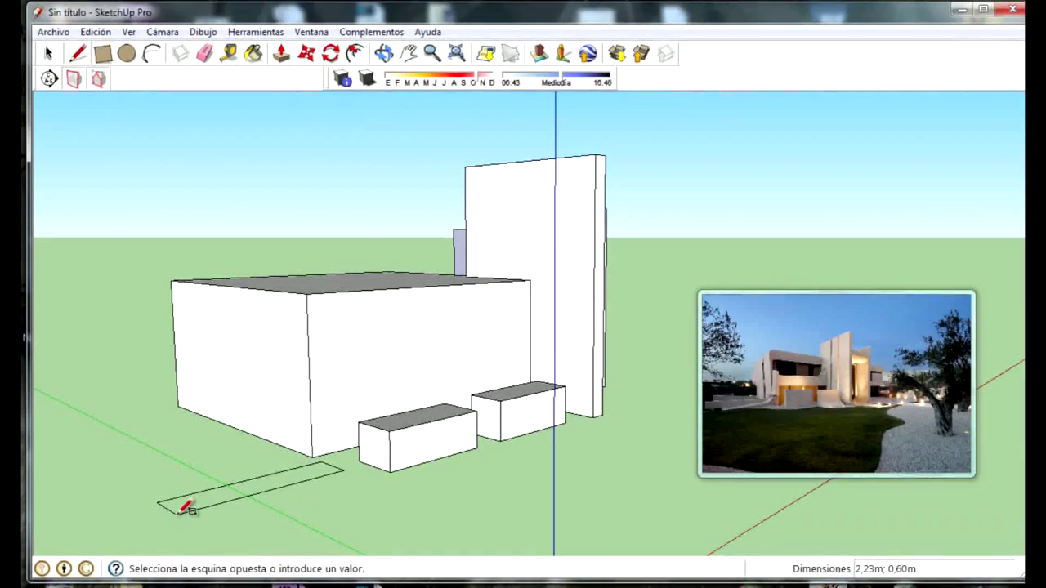
pyautogui.click(123, 515)
pyautogui.press('p')
pyautogui.click(273, 493)
pyautogui.click(285, 321)
pyautogui.moveTo(297, 299)
pyautogui.mouseDown(button='middle')
pyautogui.moveTo(519, 491)
pyautogui.moveTo(303, 449)
pyautogui.moveTo(420, 432)
pyautogui.mouseUp(button='middle')
# Step: Push a thin face in 0.22 m and raise the path rectangle and dark grey face
pyautogui.click(520, 491)
pyautogui.click(534, 495)
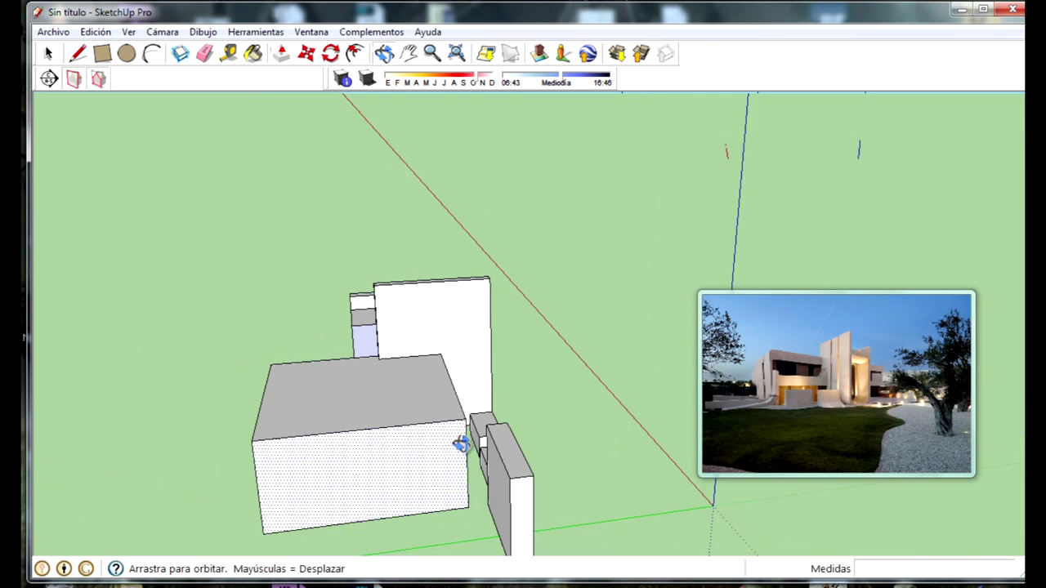
pyautogui.moveTo(446, 532)
pyautogui.mouseDown(button='middle')
pyautogui.moveTo(466, 565)
pyautogui.moveTo(469, 535)
pyautogui.mouseUp(button='middle')
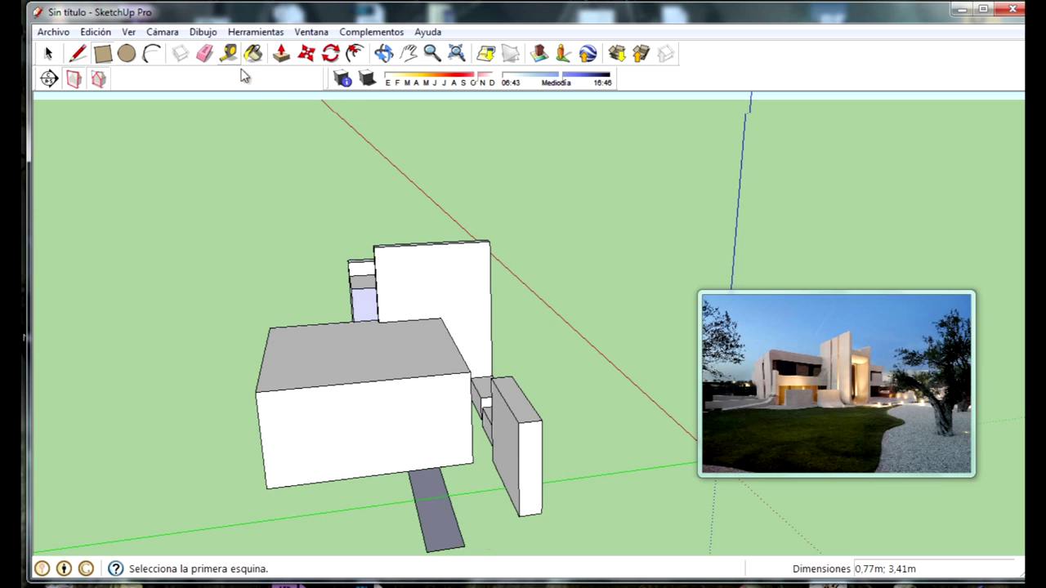
pyautogui.click(434, 518)
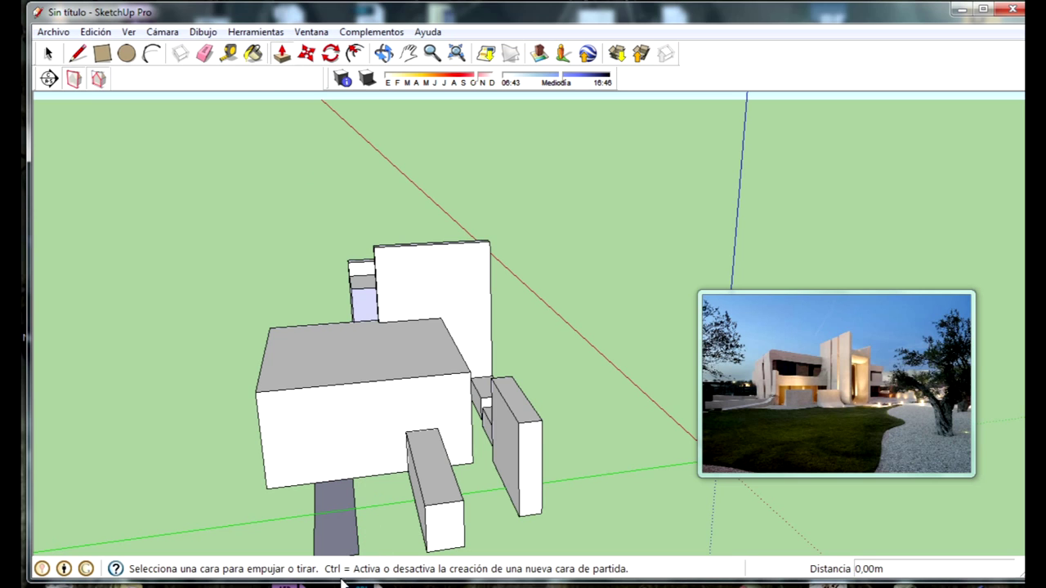
pyautogui.click(343, 528)
# Step: Pull the central block's top up 0.51 m and push the front panel's top down 0.29 m
pyautogui.moveTo(646, 463); pyautogui.dragTo(606, 406, button='middle')
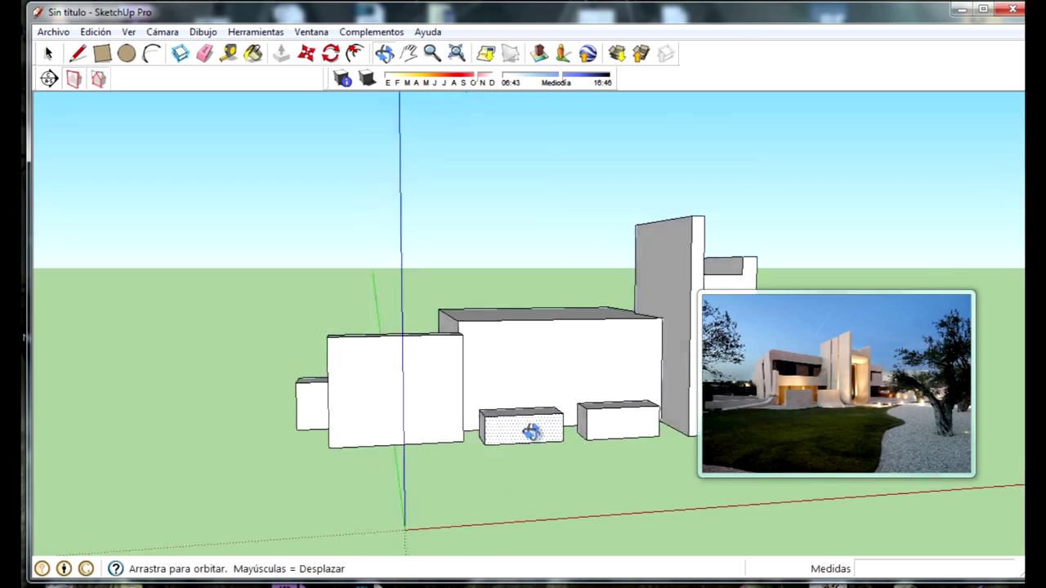
pyautogui.moveTo(712, 355); pyautogui.dragTo(509, 368, button='middle')
pyautogui.moveTo(759, 334)
pyautogui.mouseDown(button='middle')
pyautogui.moveTo(724, 385)
pyautogui.moveTo(779, 334)
pyautogui.moveTo(727, 226)
pyautogui.mouseUp(button='middle')
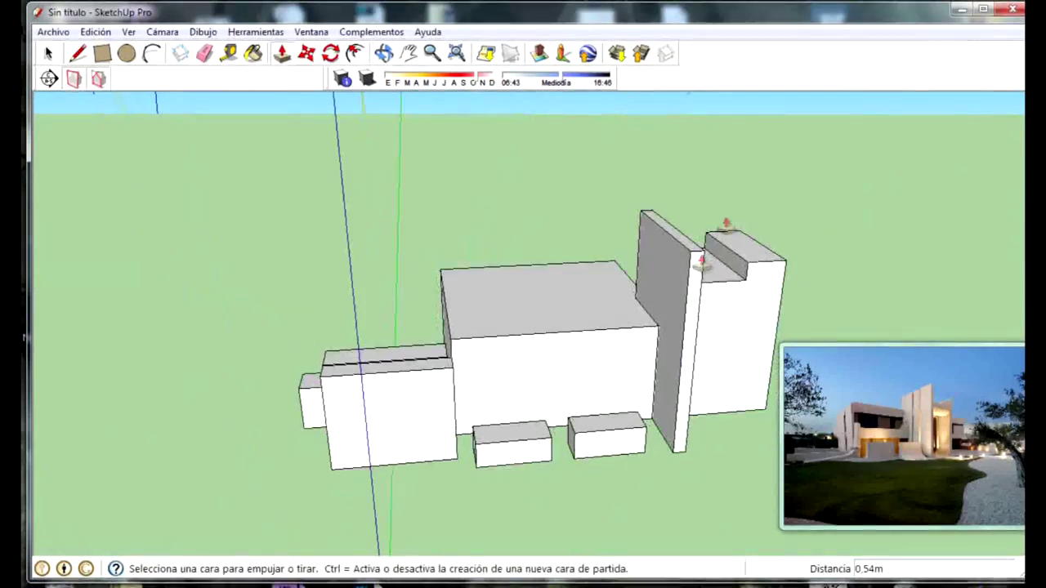
pyautogui.moveTo(740, 268)
pyautogui.mouseDown(button='middle')
pyautogui.moveTo(739, 313)
pyautogui.moveTo(758, 306)
pyautogui.moveTo(591, 346)
pyautogui.moveTo(542, 315)
pyautogui.mouseUp(button='middle')
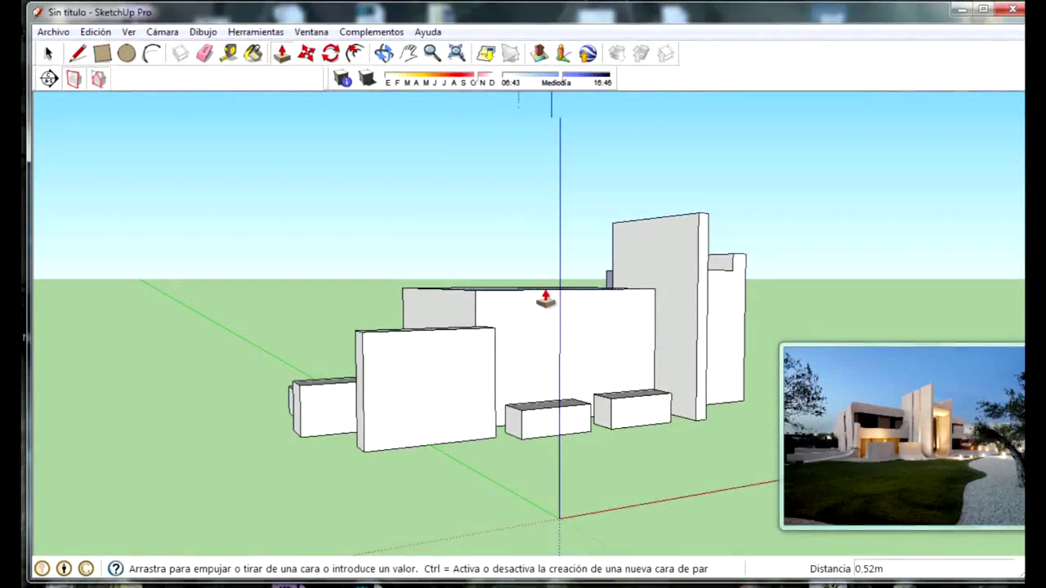
pyautogui.click(544, 297)
pyautogui.moveTo(428, 354); pyautogui.dragTo(453, 404, button='middle')
pyautogui.click(451, 365)
pyautogui.click(482, 386)
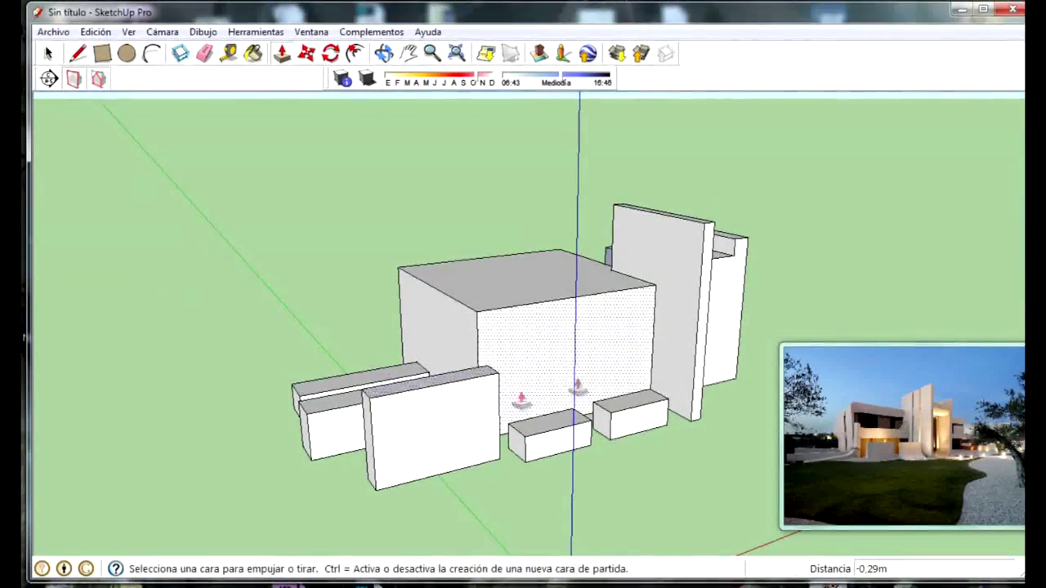
pyautogui.moveTo(709, 406); pyautogui.dragTo(751, 433, button='middle')
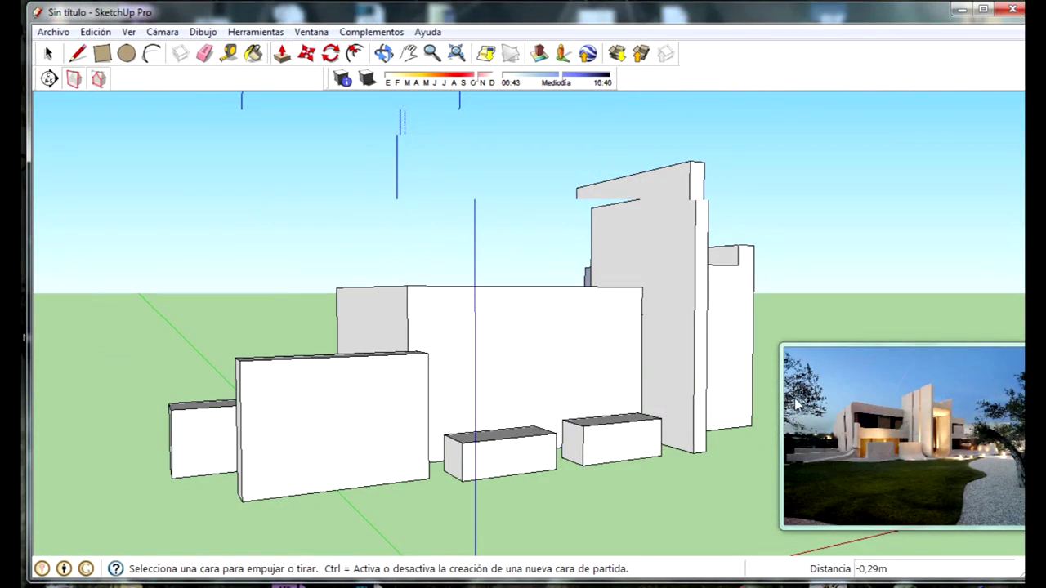
pyautogui.moveTo(822, 392)
pyautogui.mouseDown(button='middle')
pyautogui.moveTo(665, 327)
pyautogui.moveTo(262, 331)
pyautogui.mouseUp(button='middle')
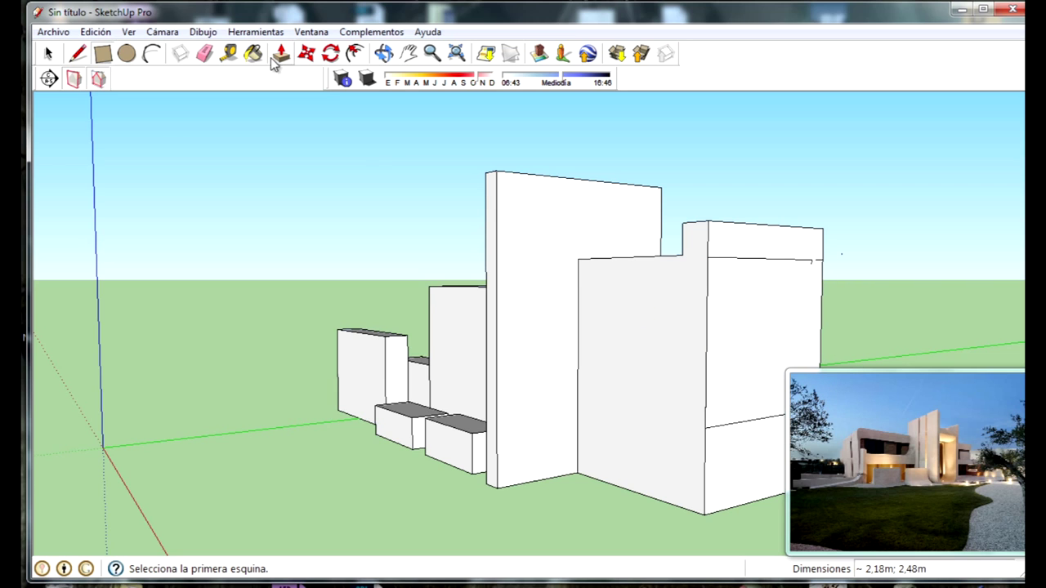
# Step: Pull the right wing's side face out 0.67 m
pyautogui.moveTo(720, 350); pyautogui.dragTo(792, 368)
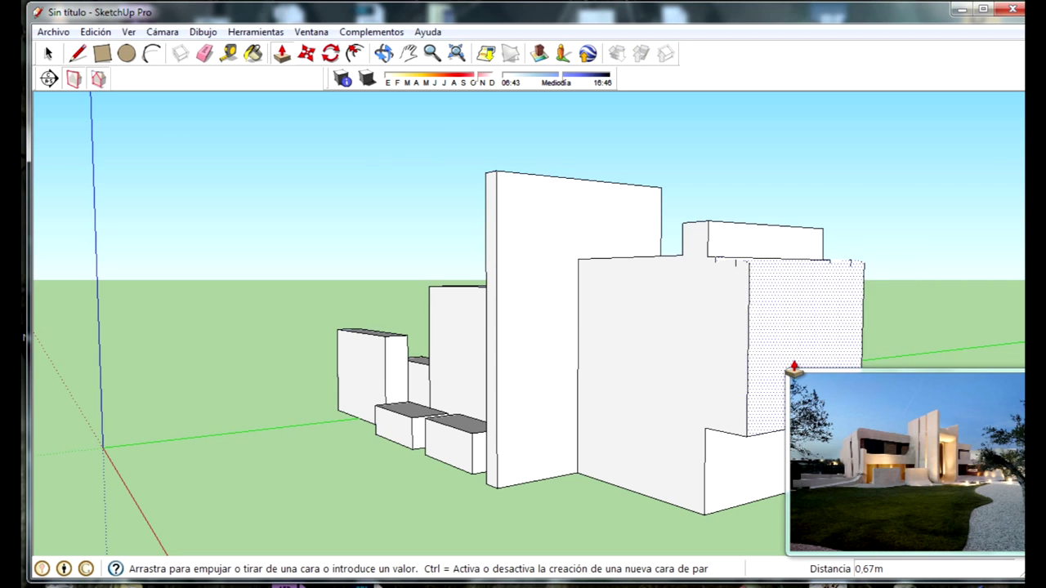
pyautogui.click(800, 371)
pyautogui.moveTo(796, 433)
pyautogui.mouseDown(button='middle')
pyautogui.moveTo(682, 94)
pyautogui.moveTo(694, 95)
pyautogui.mouseUp(button='middle')
# Step: Draw a rectangle on the wing's end face and push/pull that split face out 0.50 m
pyautogui.click(102, 53)
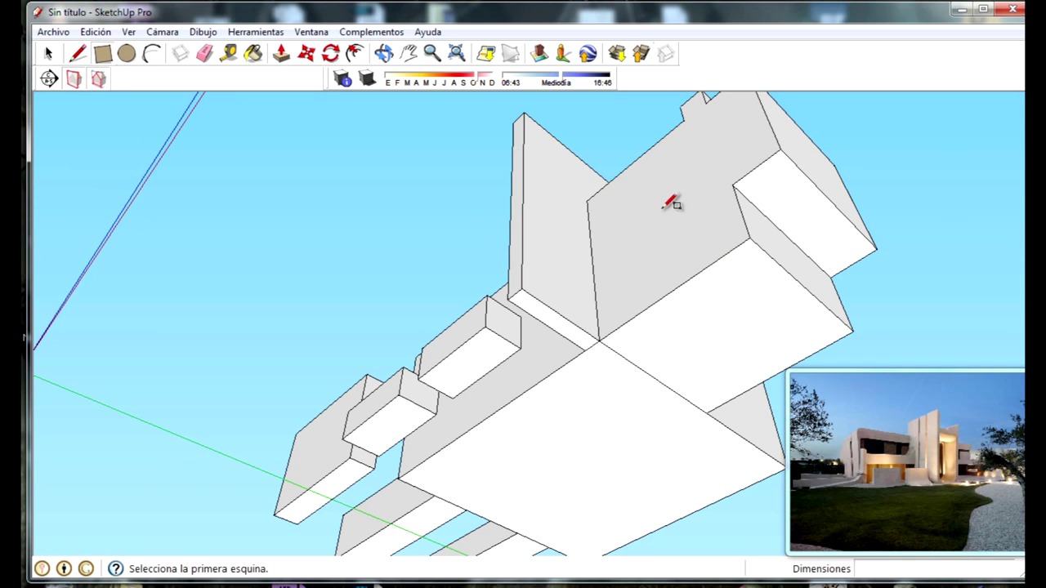
pyautogui.click(756, 169)
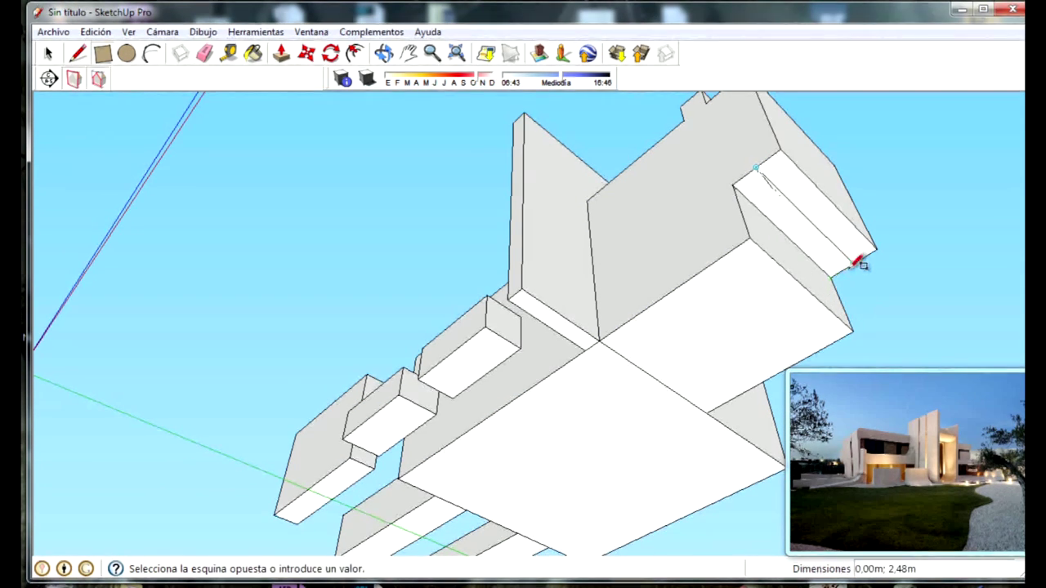
pyautogui.click(854, 270)
pyautogui.press('p')
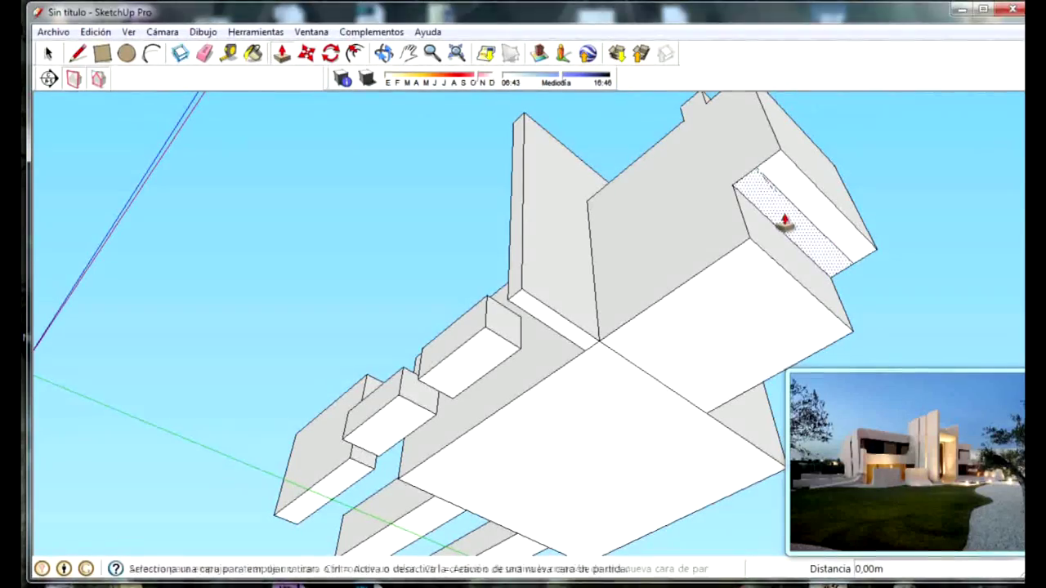
pyautogui.click(785, 220)
pyautogui.moveTo(738, 257)
pyautogui.mouseDown(button='middle')
pyautogui.moveTo(750, 455)
pyautogui.moveTo(712, 373)
pyautogui.mouseUp(button='middle')
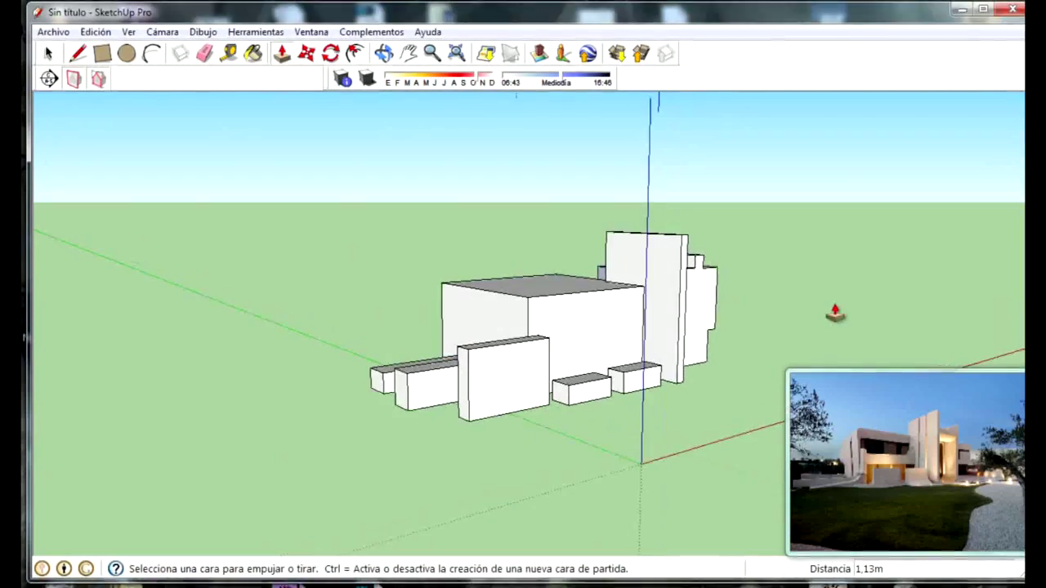
pyautogui.scroll(2, 822, 331)
pyautogui.moveTo(735, 321); pyautogui.dragTo(423, 325, button='middle')
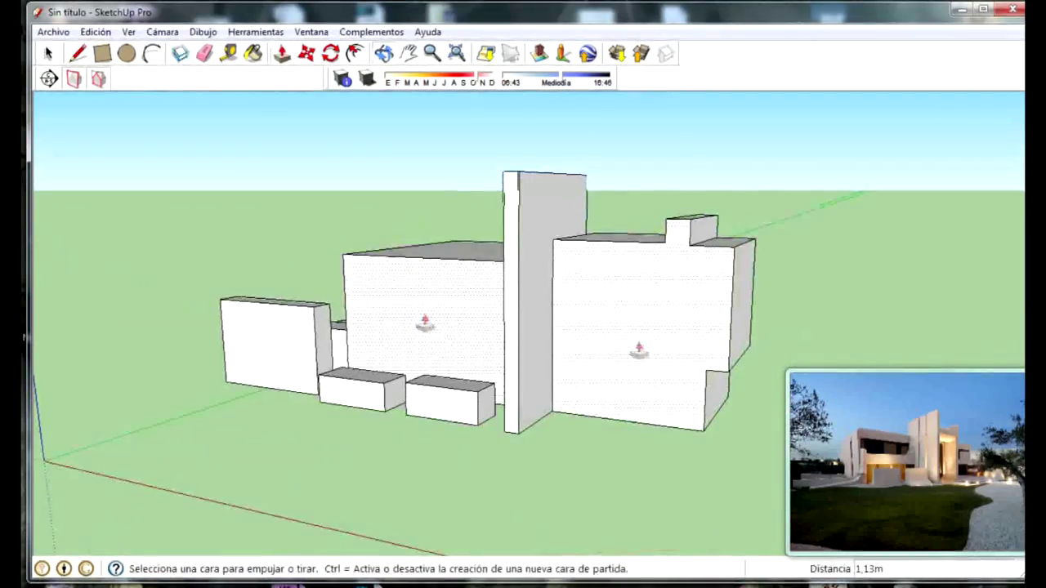
pyautogui.click(730, 327)
pyautogui.moveTo(774, 329)
pyautogui.mouseDown(button='middle')
pyautogui.moveTo(790, 362)
pyautogui.moveTo(748, 308)
pyautogui.moveTo(706, 305)
pyautogui.mouseUp(button='middle')
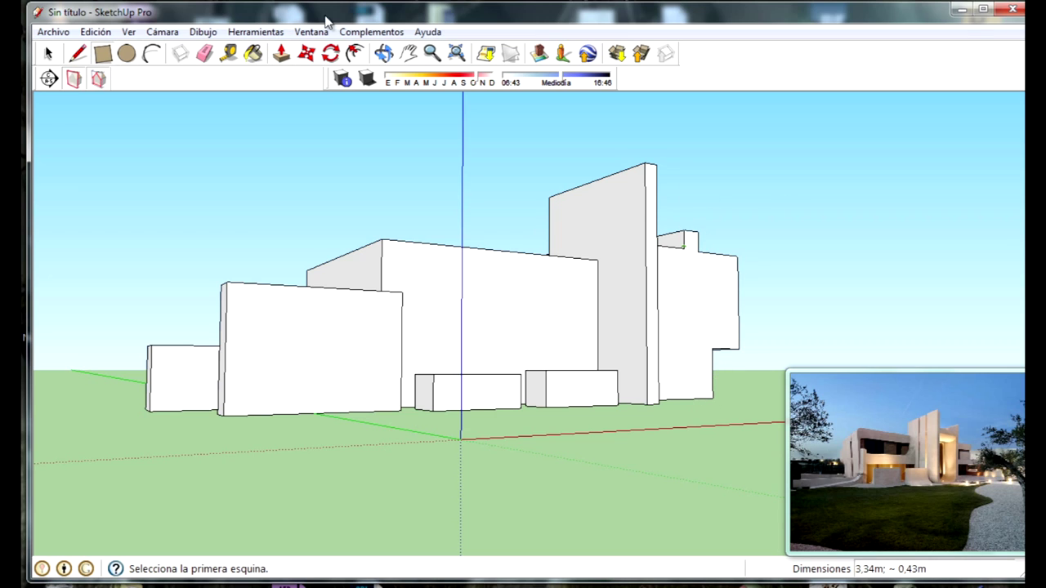
pyautogui.click(281, 53)
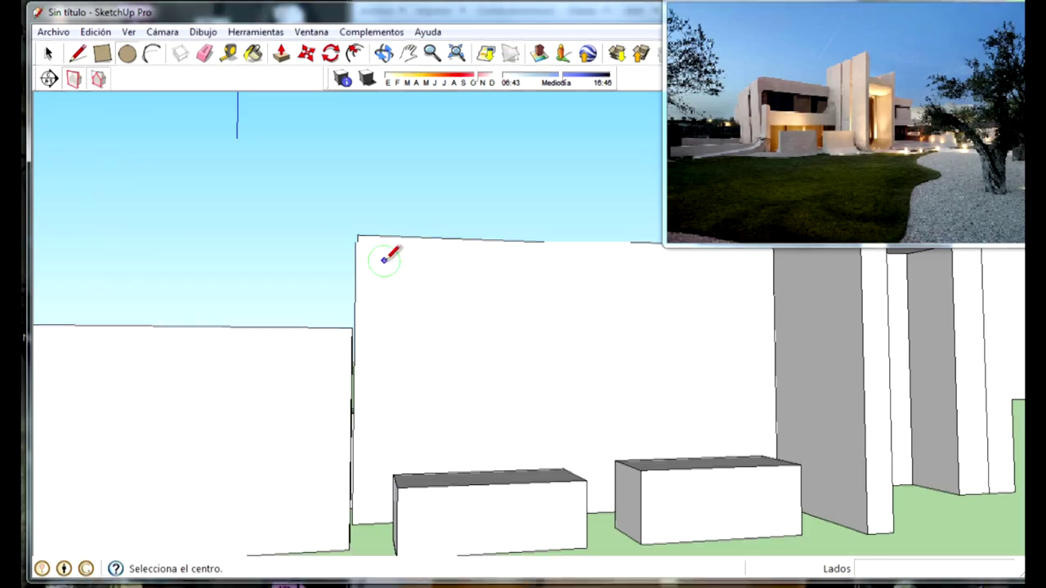
pyautogui.click(78, 53)
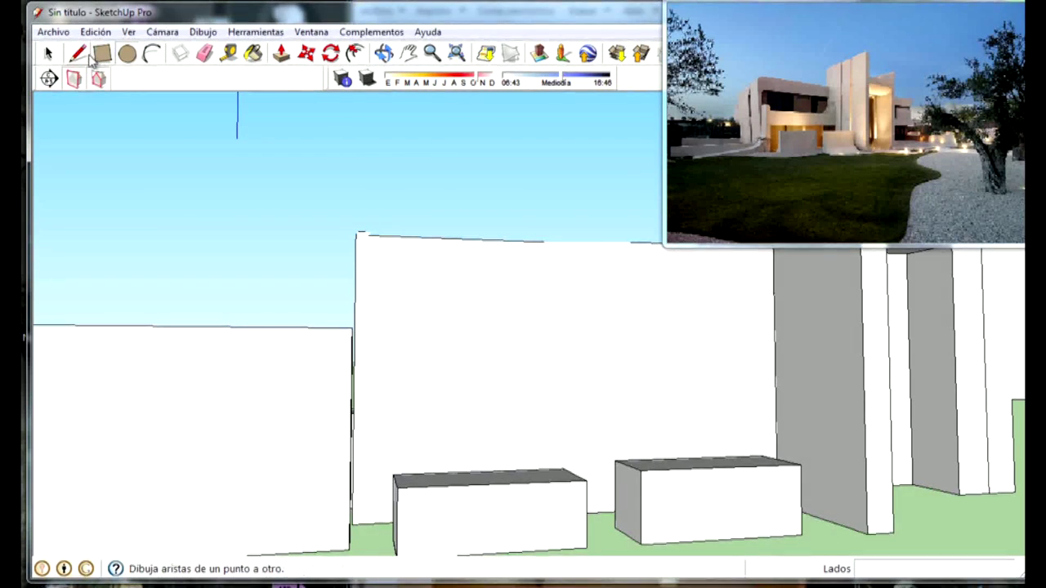
# Step: Start a 0.48 m square at the top-left corner of the central block's front wall
pyautogui.scroll(3, 423, 253)
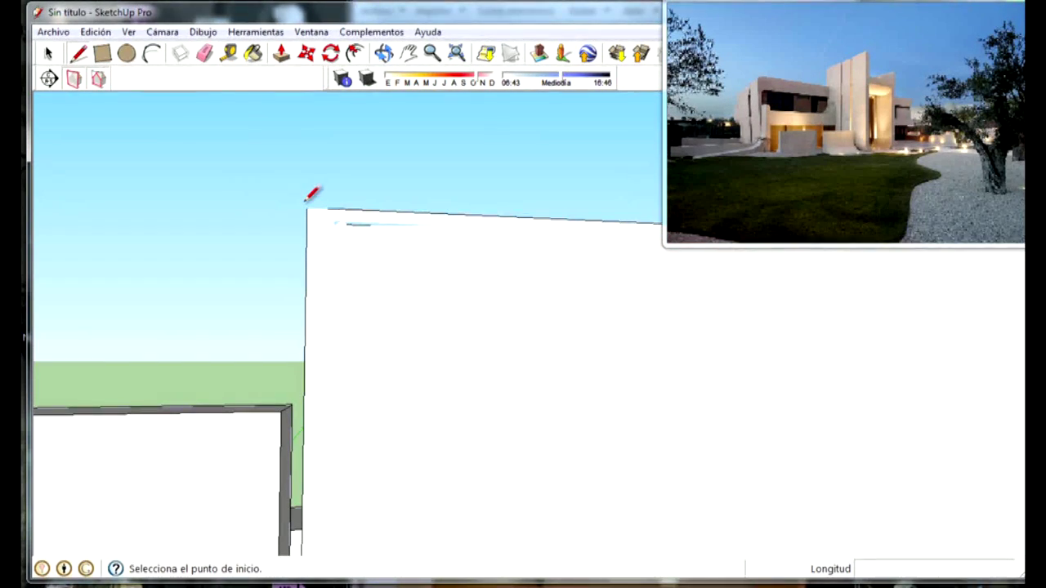
pyautogui.click(114, 53)
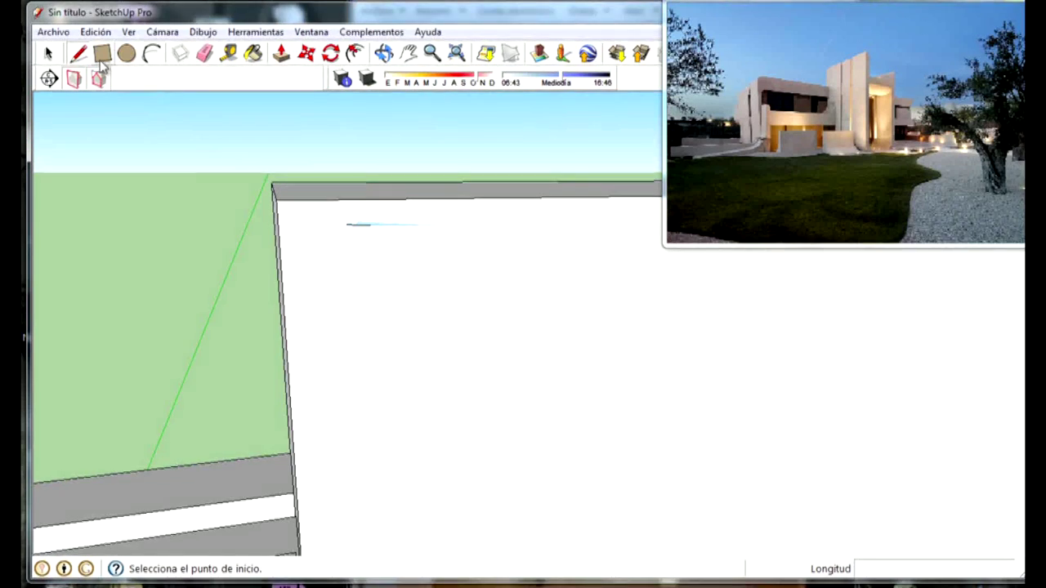
pyautogui.click(103, 55)
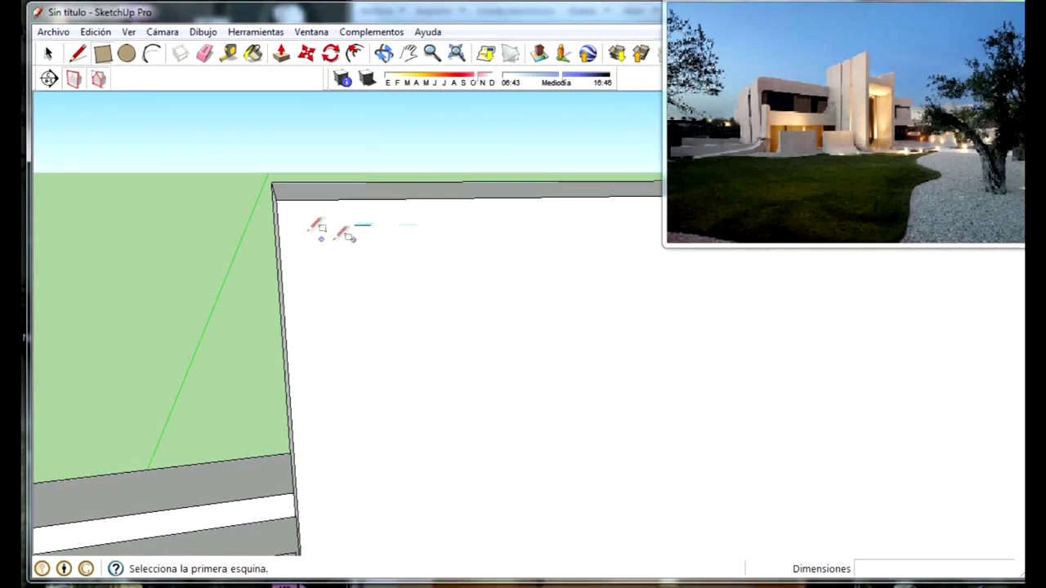
pyautogui.click(276, 199)
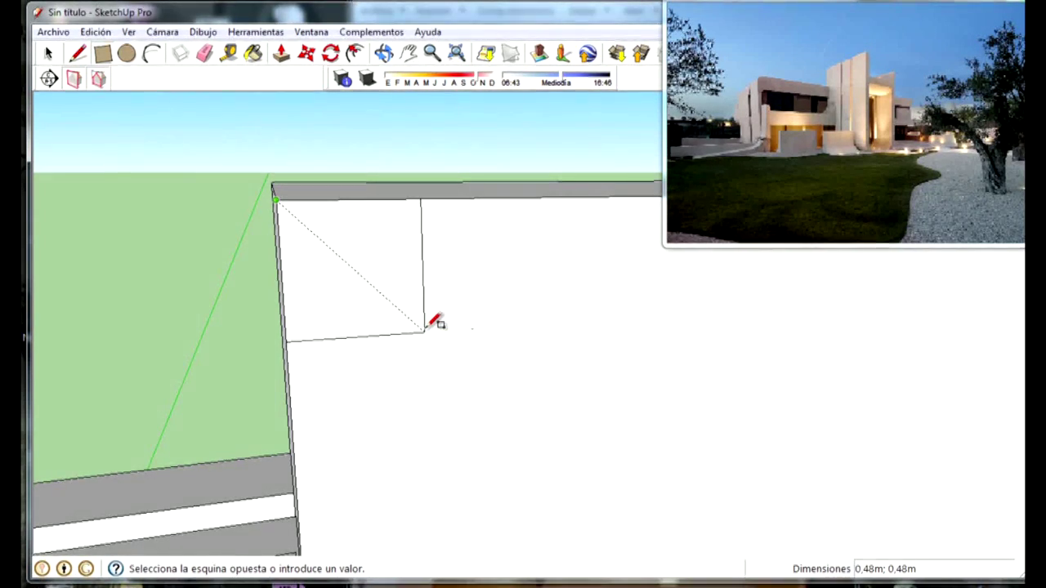
# Step: Review the corner square and 0.38 m circle from several angles, then start a line at the circle's edge
pyautogui.moveTo(453, 359)
pyautogui.mouseDown(button='middle')
pyautogui.moveTo(458, 182)
pyautogui.moveTo(603, 362)
pyautogui.moveTo(490, 246)
pyautogui.mouseUp(button='middle')
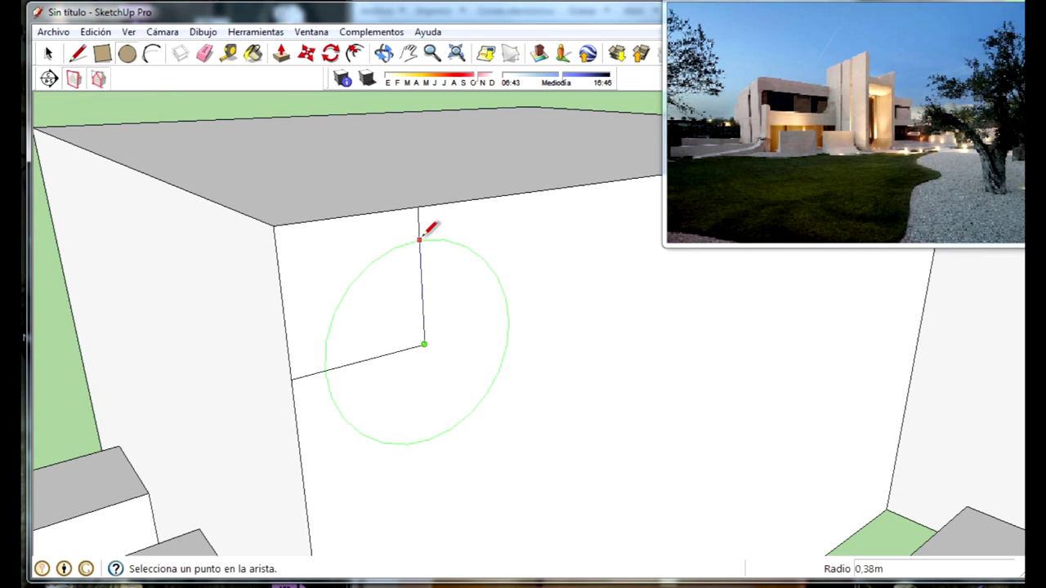
pyautogui.scroll(-3, 572, 420)
pyautogui.scroll(-2, 458, 344)
pyautogui.moveTo(458, 344)
pyautogui.mouseDown(button='middle')
pyautogui.moveTo(493, 316)
pyautogui.moveTo(564, 351)
pyautogui.moveTo(527, 281)
pyautogui.mouseUp(button='middle')
pyautogui.moveTo(260, 351)
pyautogui.mouseDown(button='middle')
pyautogui.moveTo(310, 226)
pyautogui.moveTo(303, 264)
pyautogui.moveTo(409, 315)
pyautogui.moveTo(315, 550)
pyautogui.mouseUp(button='middle')
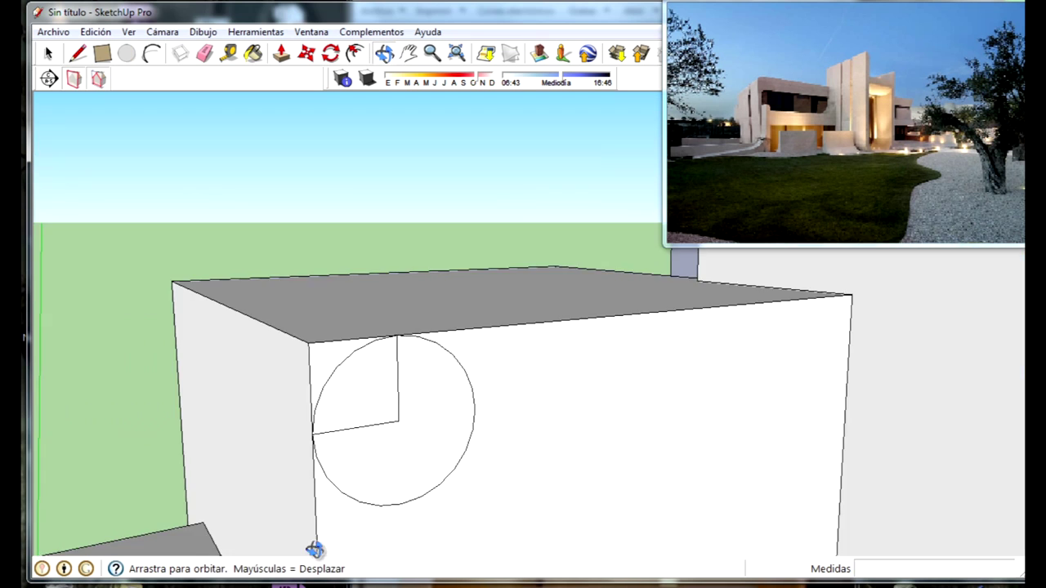
pyautogui.scroll(-3, 362, 479)
pyautogui.scroll(3, 351, 466)
pyautogui.moveTo(350, 467)
pyautogui.mouseDown(button='middle')
pyautogui.moveTo(297, 420)
pyautogui.moveTo(304, 425)
pyautogui.mouseUp(button='middle')
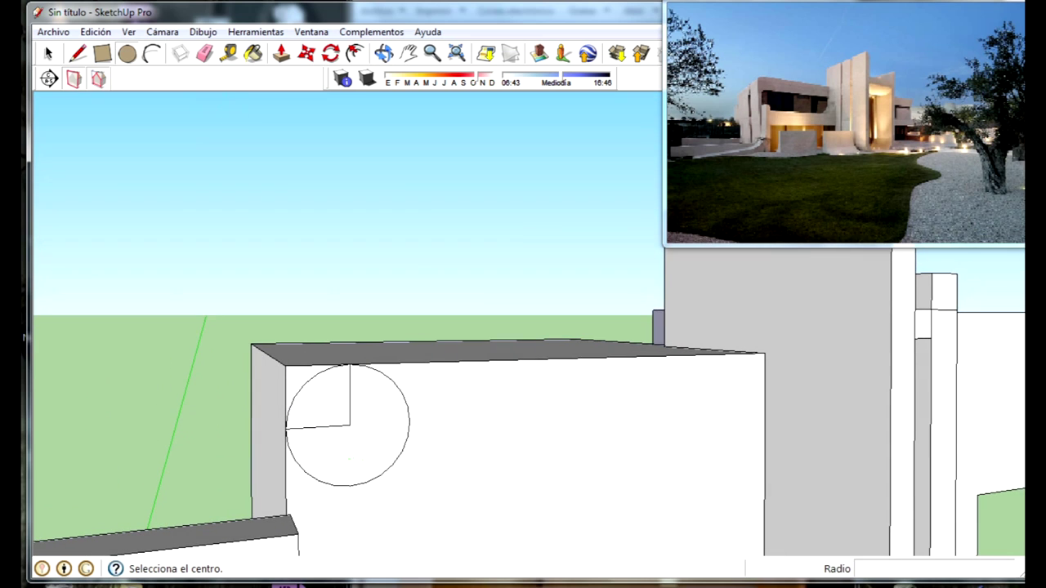
pyautogui.scroll(-2, 458, 368)
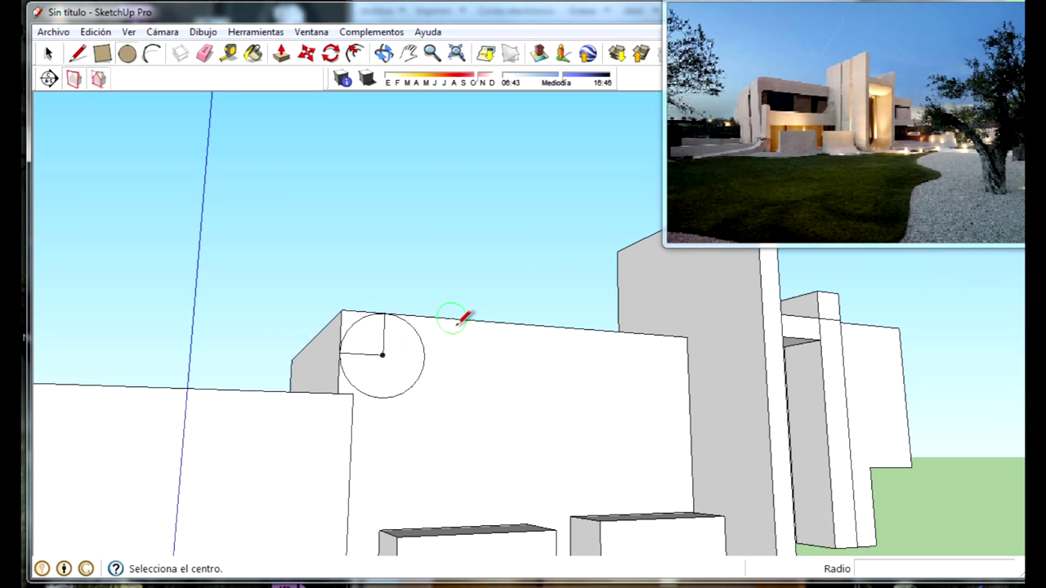
pyautogui.scroll(-3, 463, 316)
pyautogui.scroll(4, 413, 346)
pyautogui.moveTo(474, 432)
pyautogui.mouseDown(button='middle')
pyautogui.moveTo(393, 535)
pyautogui.moveTo(104, 96)
pyautogui.mouseUp(button='middle')
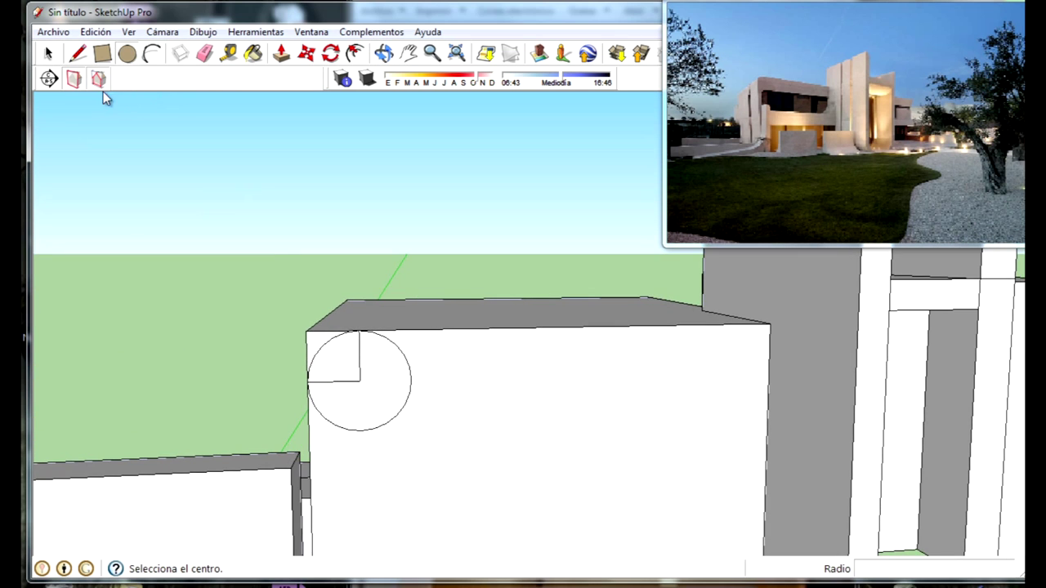
pyautogui.moveTo(343, 245); pyautogui.dragTo(458, 283, button='middle')
pyautogui.scroll(-3, 355, 332)
pyautogui.scroll(3, 355, 332)
pyautogui.moveTo(354, 331)
pyautogui.mouseDown(button='middle')
pyautogui.moveTo(444, 491)
pyautogui.moveTo(329, 462)
pyautogui.moveTo(336, 318)
pyautogui.mouseUp(button='middle')
pyautogui.press('l')
pyautogui.click(315, 328)
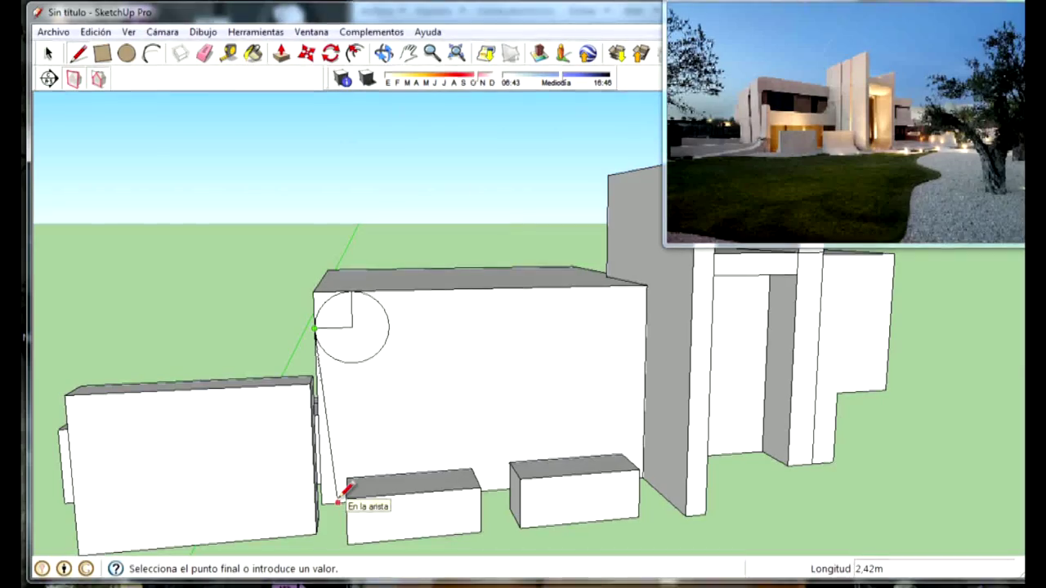
# Step: Finish the slanted edge from the circle down to the wall's bottom edge
pyautogui.click(337, 502)
pyautogui.scroll(3, 350, 419)
pyautogui.moveTo(357, 401)
pyautogui.mouseDown(button='middle')
pyautogui.moveTo(367, 183)
pyautogui.moveTo(416, 422)
pyautogui.moveTo(371, 439)
pyautogui.moveTo(392, 433)
pyautogui.mouseUp(button='middle')
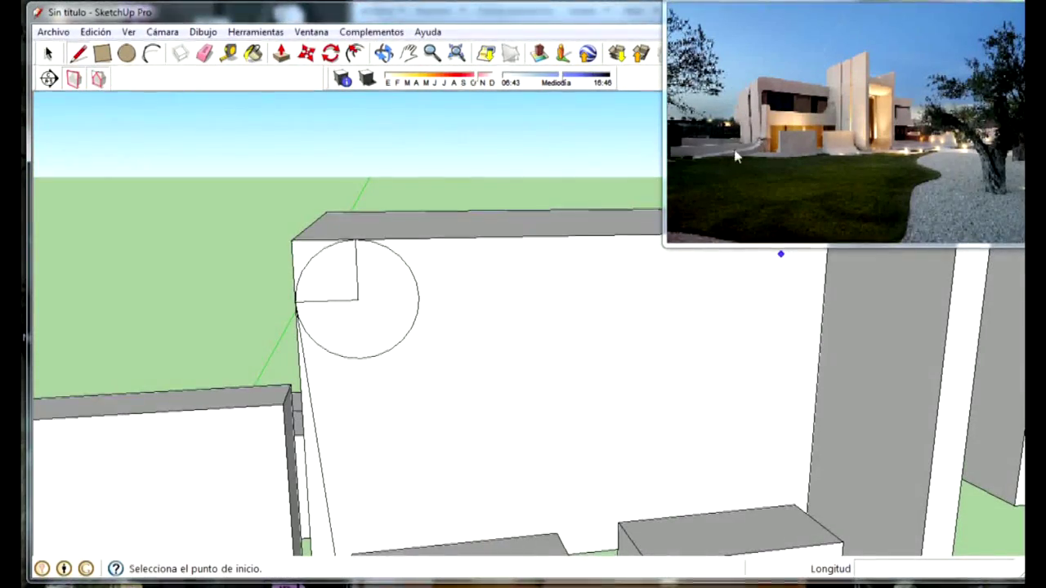
pyautogui.moveTo(504, 366)
pyautogui.mouseDown(button='middle')
pyautogui.moveTo(509, 322)
pyautogui.moveTo(502, 344)
pyautogui.mouseUp(button='middle')
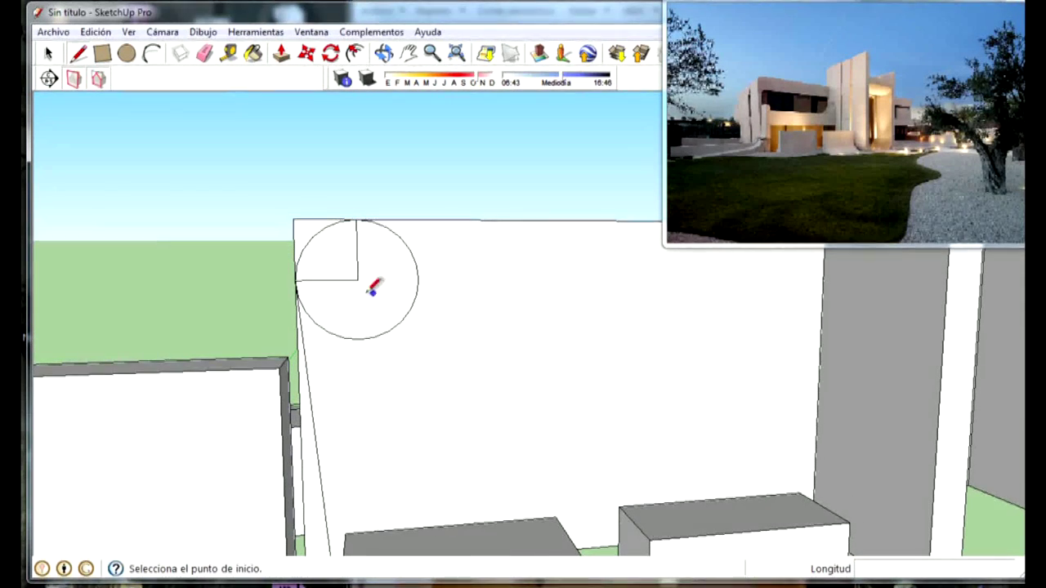
# Step: Draw a horizontal edge from the circle's centre across to the wall's right edge
pyautogui.click(127, 53)
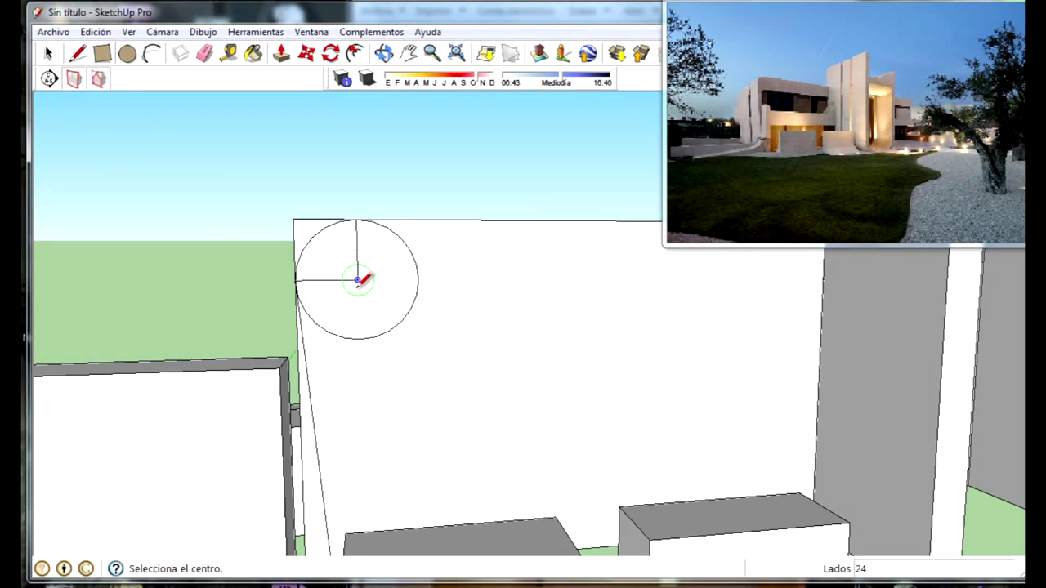
pyautogui.moveTo(746, 319); pyautogui.dragTo(666, 357, button='middle')
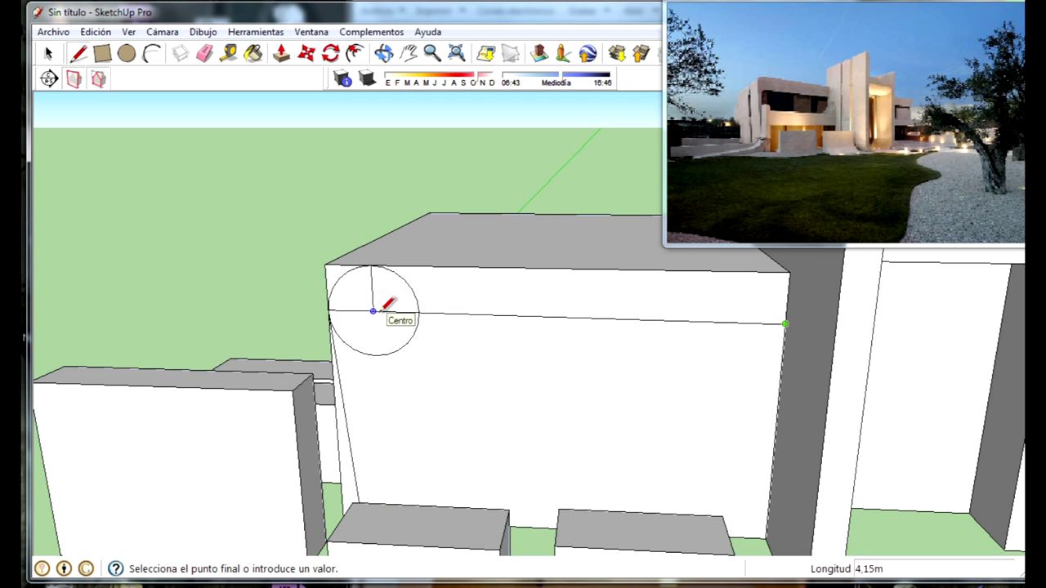
pyautogui.scroll(3, 388, 307)
pyautogui.scroll(2, 392, 289)
pyautogui.scroll(2, 389, 289)
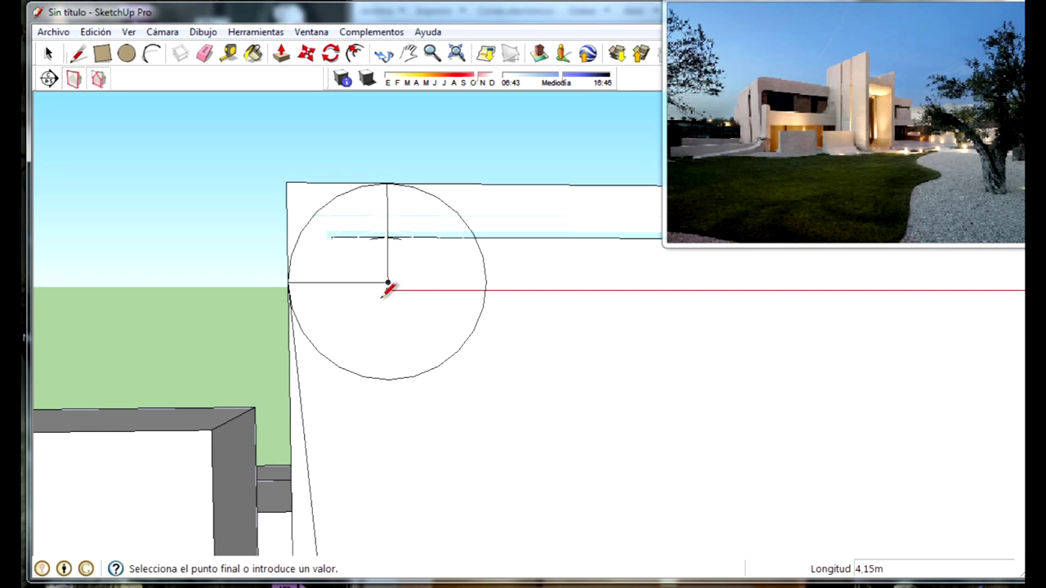
pyautogui.click(388, 284)
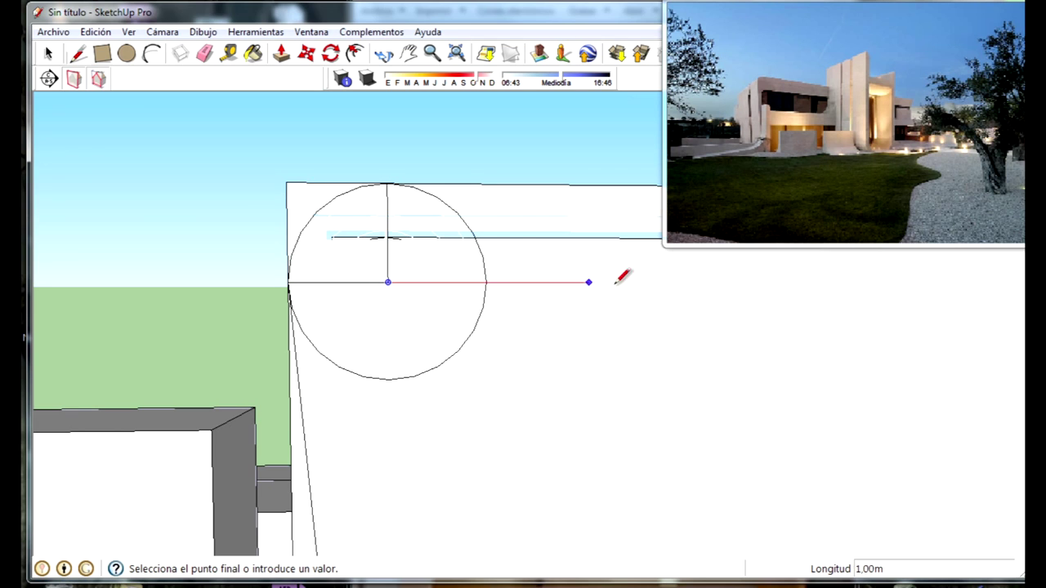
pyautogui.scroll(-3, 617, 282)
pyautogui.click(893, 285)
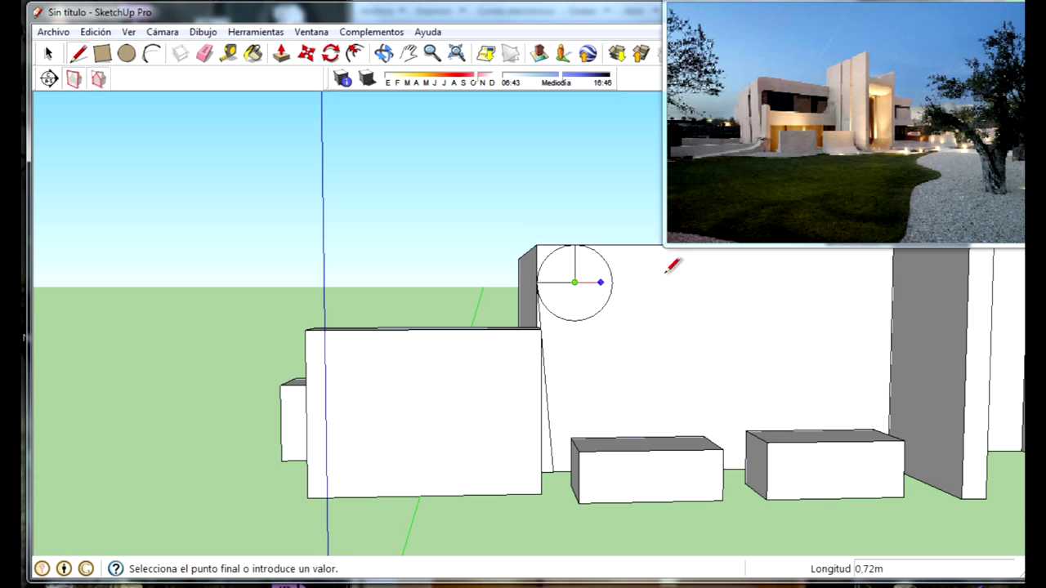
pyautogui.scroll(2, 850, 285)
pyautogui.scroll(2, 889, 270)
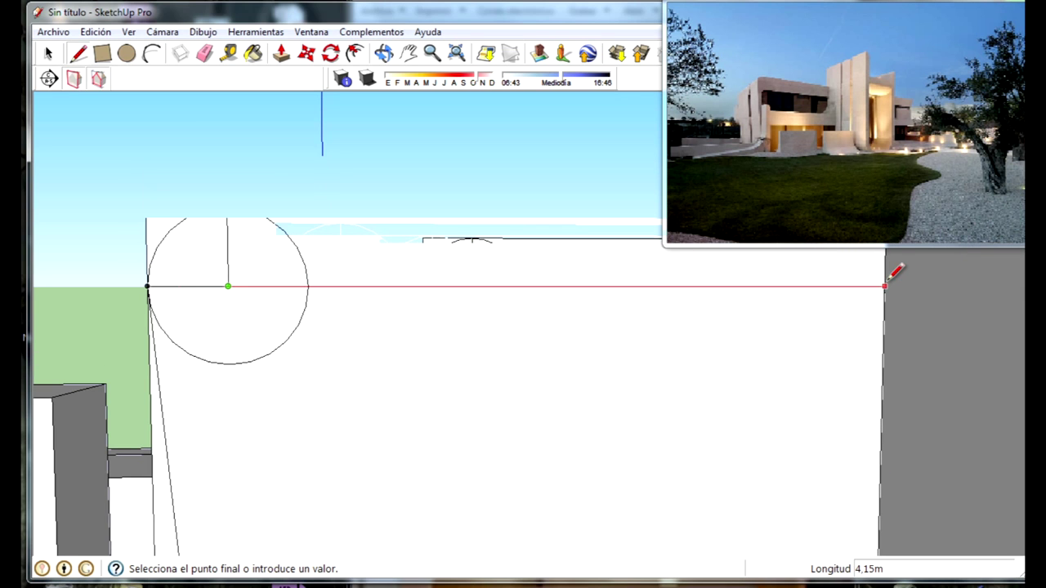
pyautogui.scroll(-3, 351, 322)
pyautogui.scroll(2, 292, 311)
pyautogui.moveTo(292, 311)
pyautogui.mouseDown(button='middle')
pyautogui.moveTo(229, 301)
pyautogui.moveTo(226, 542)
pyautogui.mouseUp(button='middle')
pyautogui.scroll(2, 253, 432)
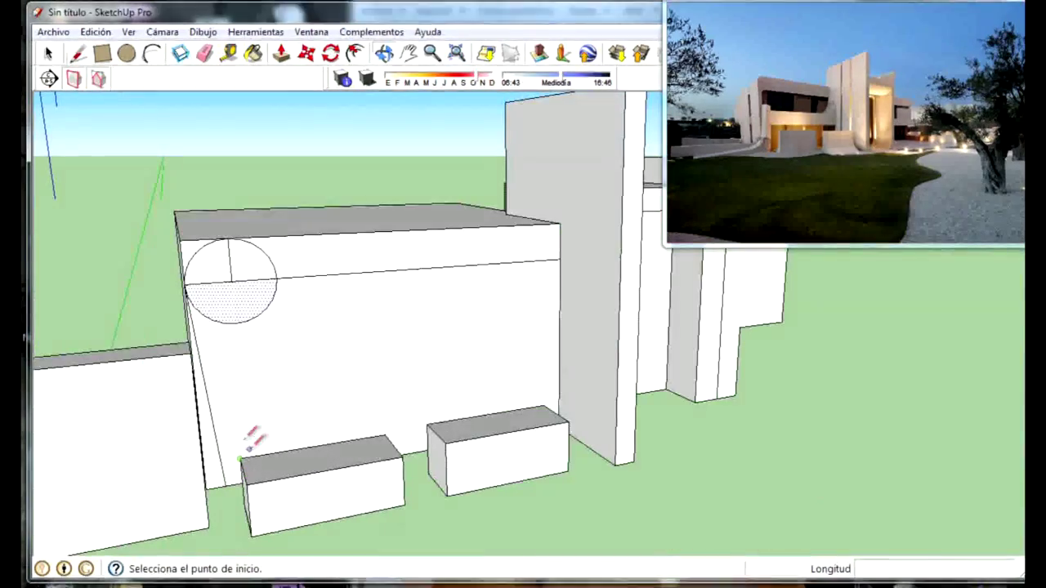
pyautogui.click(214, 282)
# Step: Attempt splitting lines across the circle, cancel them, and reframe toward the front face
pyautogui.moveTo(233, 401)
pyautogui.mouseDown(button='middle')
pyautogui.moveTo(297, 497)
pyautogui.moveTo(304, 537)
pyautogui.mouseUp(button='middle')
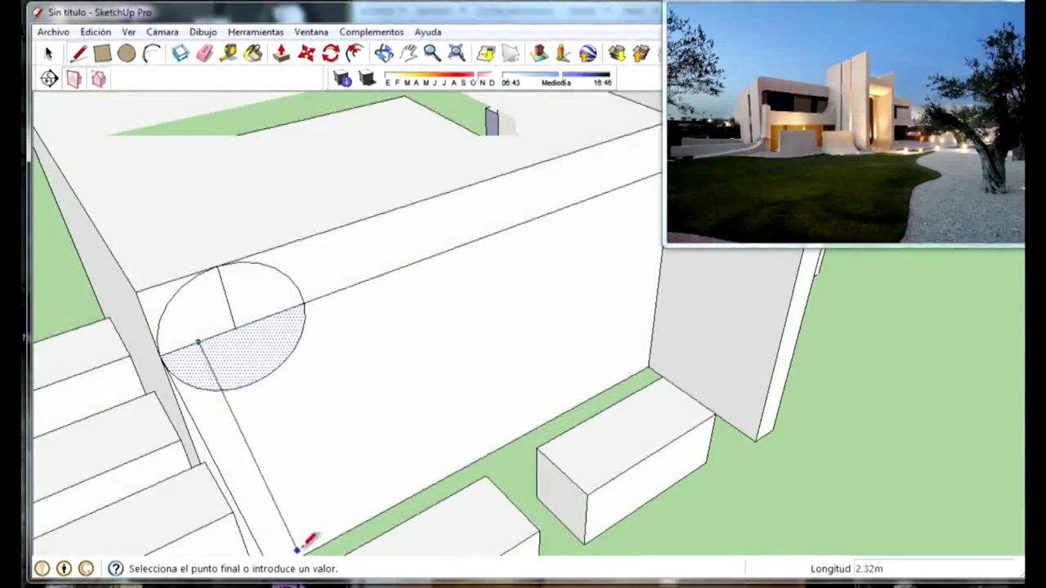
pyautogui.press('Escape')
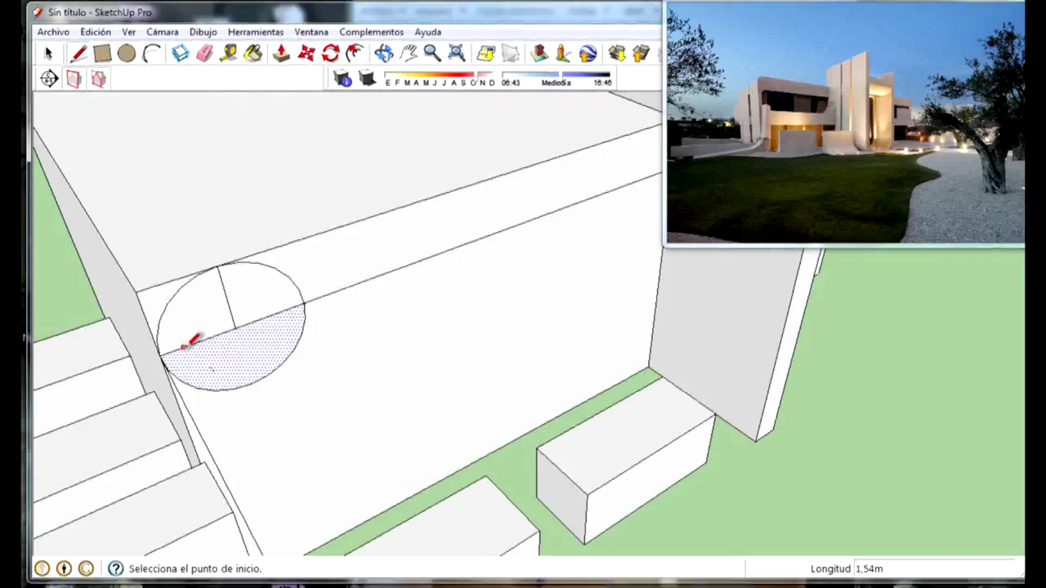
pyautogui.click(186, 345)
pyautogui.moveTo(291, 560)
pyautogui.mouseDown(button='middle')
pyautogui.moveTo(280, 509)
pyautogui.moveTo(278, 558)
pyautogui.moveTo(280, 542)
pyautogui.mouseUp(button='middle')
pyautogui.press('Escape')
pyautogui.moveTo(299, 423)
pyautogui.mouseDown(button='middle')
pyautogui.moveTo(103, 348)
pyautogui.moveTo(299, 409)
pyautogui.moveTo(306, 297)
pyautogui.mouseUp(button='middle')
pyautogui.scroll(-2, 205, 222)
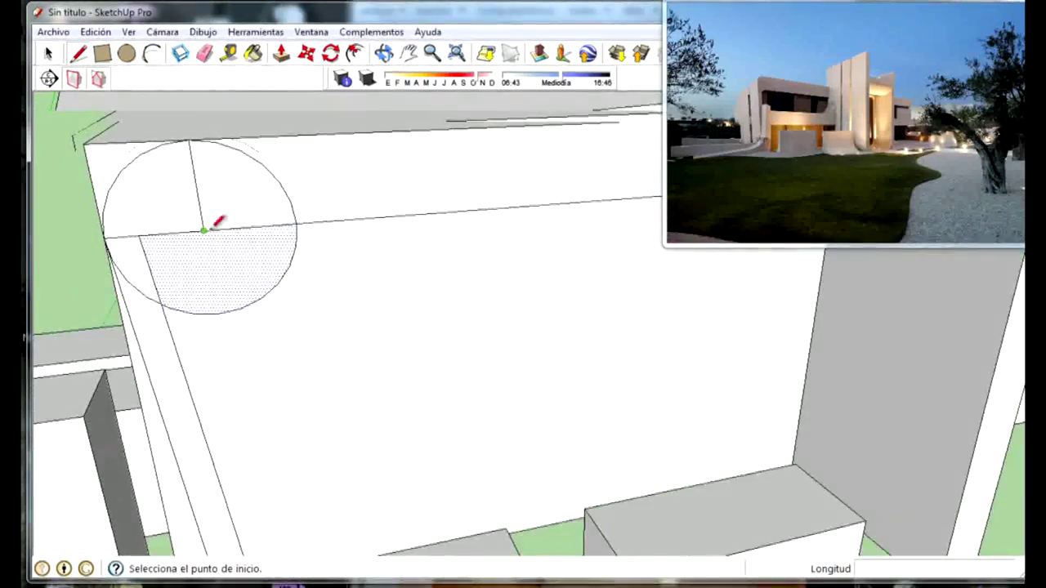
pyautogui.scroll(-2, 229, 243)
pyautogui.scroll(3, 196, 241)
pyautogui.scroll(3, 205, 224)
pyautogui.scroll(2, 192, 107)
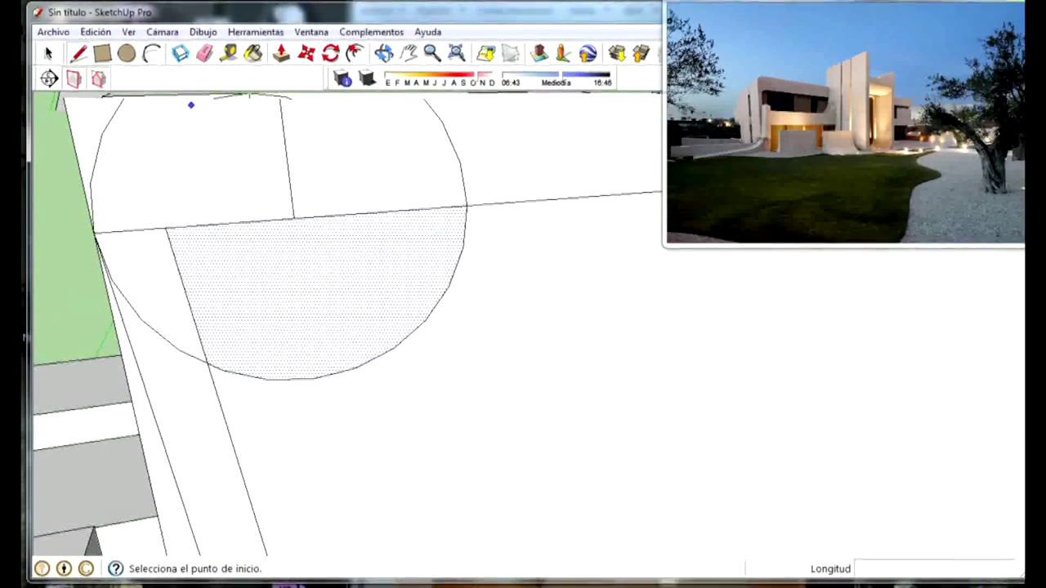
# Step: Select the unwanted arc of the circle and delete it
pyautogui.press('space')
pyautogui.click(412, 334)
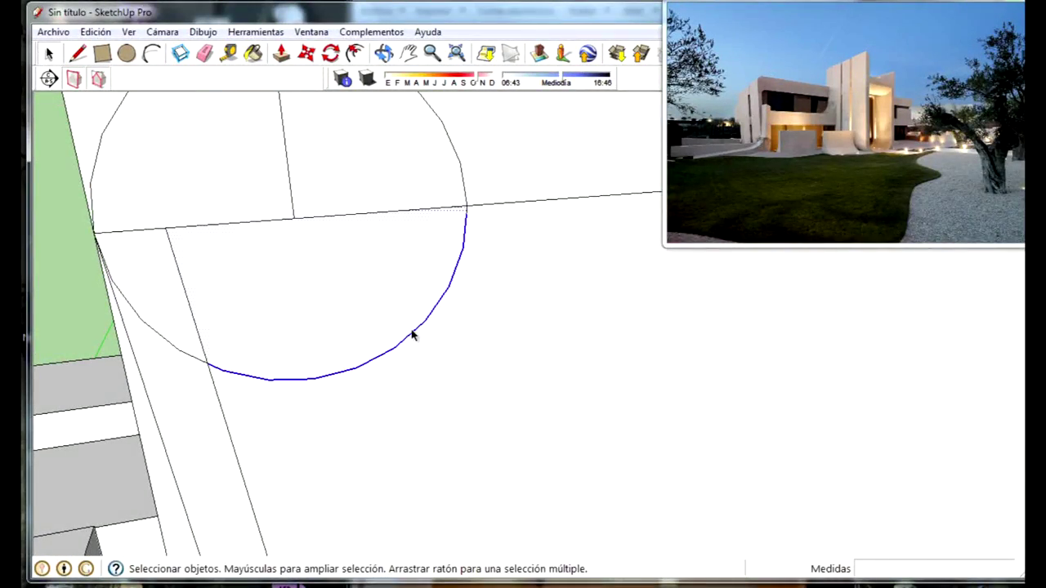
pyautogui.click(145, 326)
pyautogui.press('Delete')
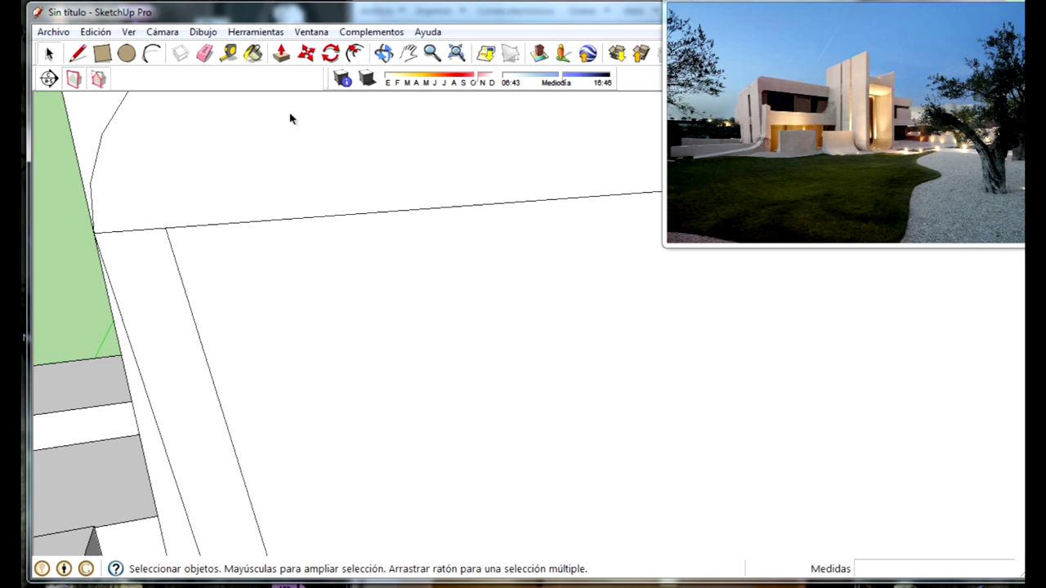
pyautogui.moveTo(290, 118); pyautogui.dragTo(194, 299, button='middle')
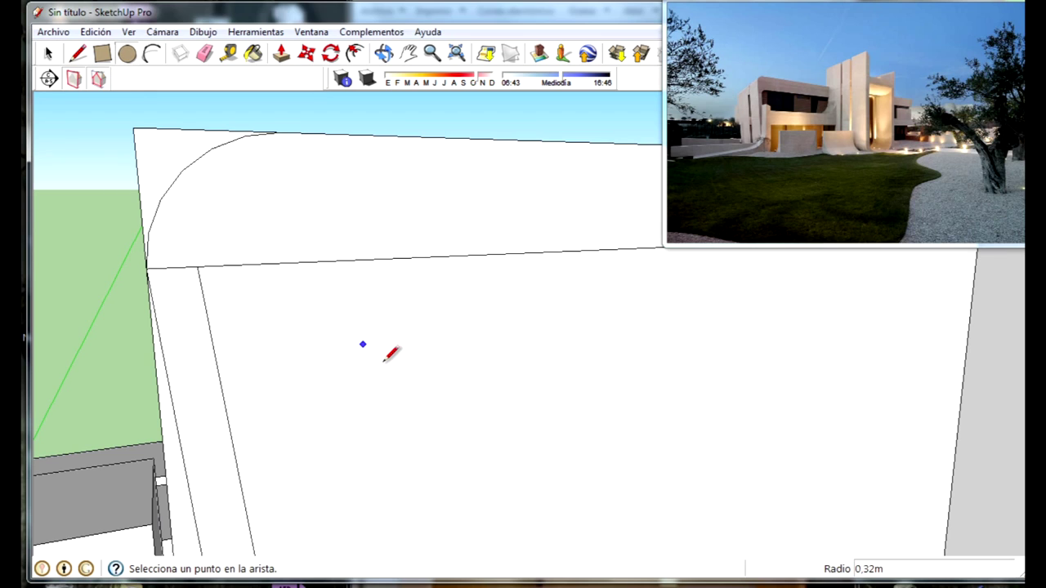
# Step: Place a 0,08 m radius circle on the front face
pyautogui.write('0,08')
pyautogui.press('Return')
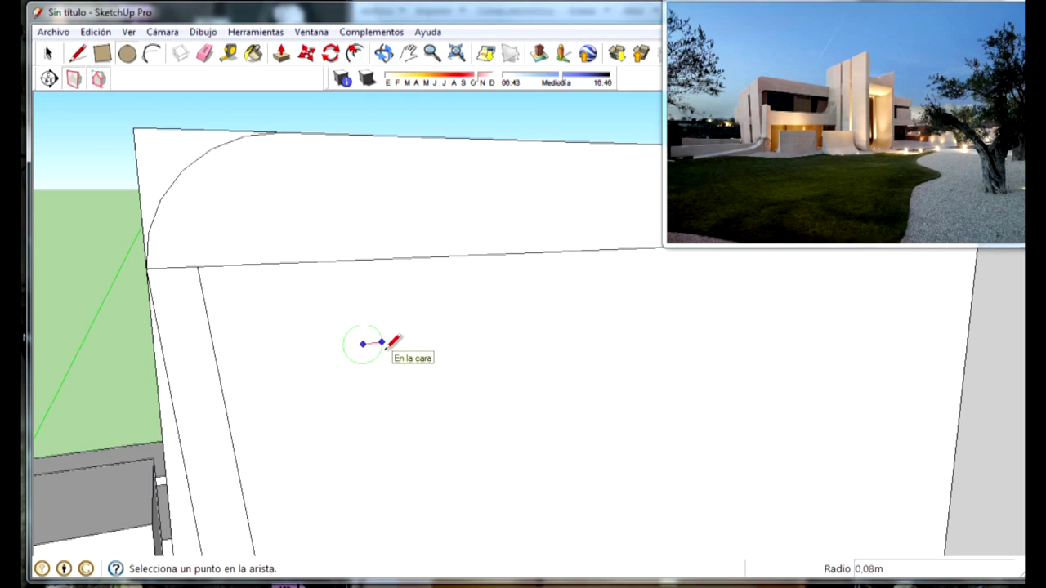
pyautogui.click(384, 344)
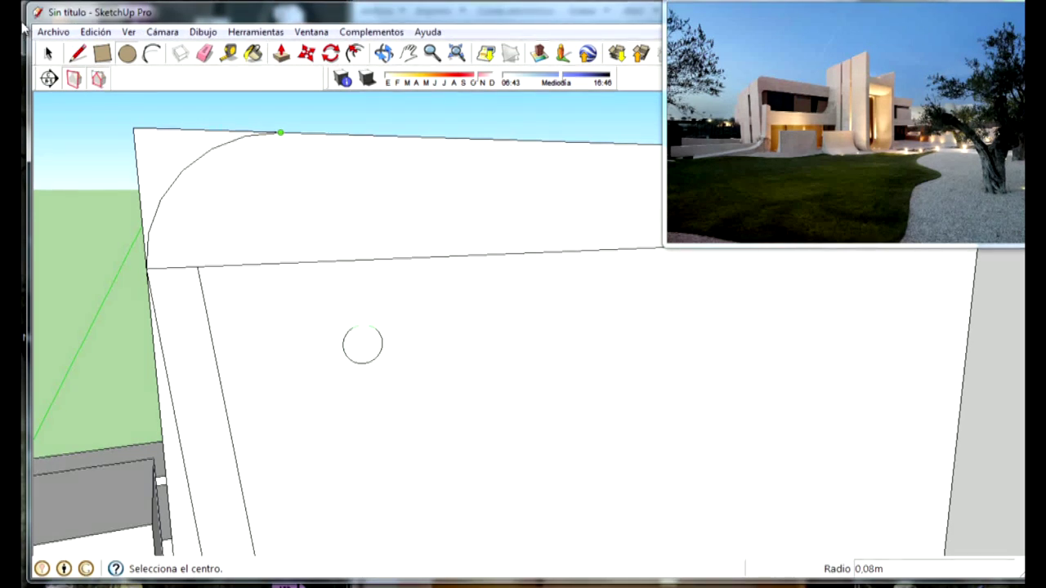
# Step: Select the small circle and move it up toward the face's top-left corner
pyautogui.click(48, 53)
pyautogui.click(372, 331)
pyautogui.click(307, 54)
pyautogui.click(347, 335)
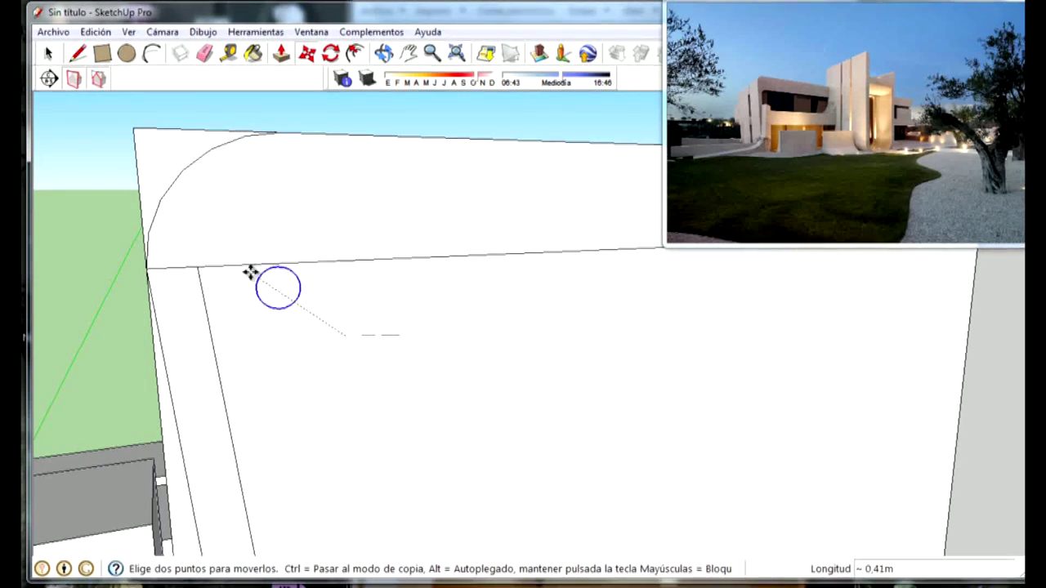
pyautogui.scroll(3, 168, 264)
pyautogui.scroll(2, 136, 286)
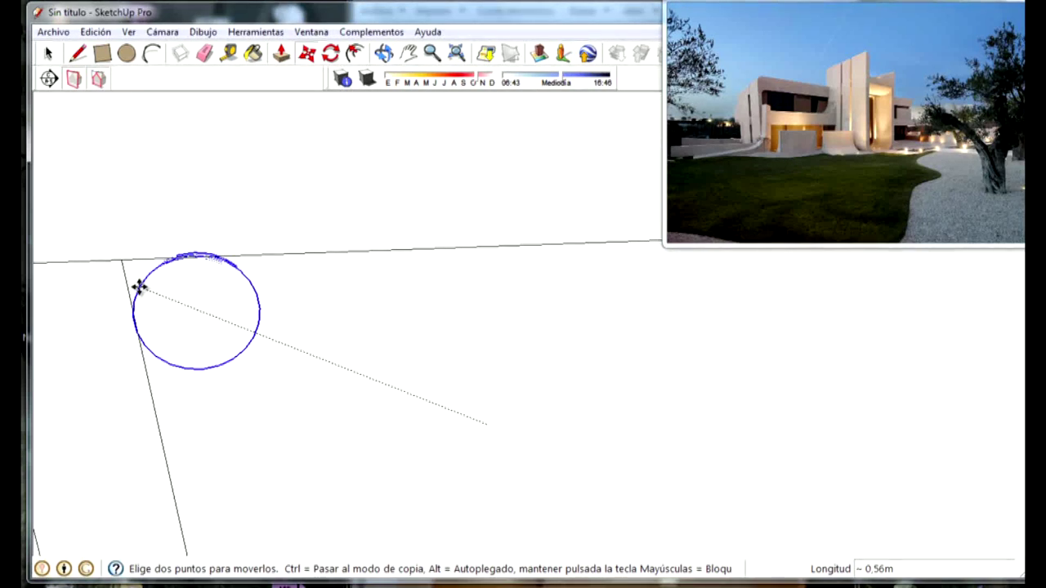
pyautogui.scroll(2, 122, 291)
pyautogui.scroll(2, 136, 303)
pyautogui.scroll(2, 124, 234)
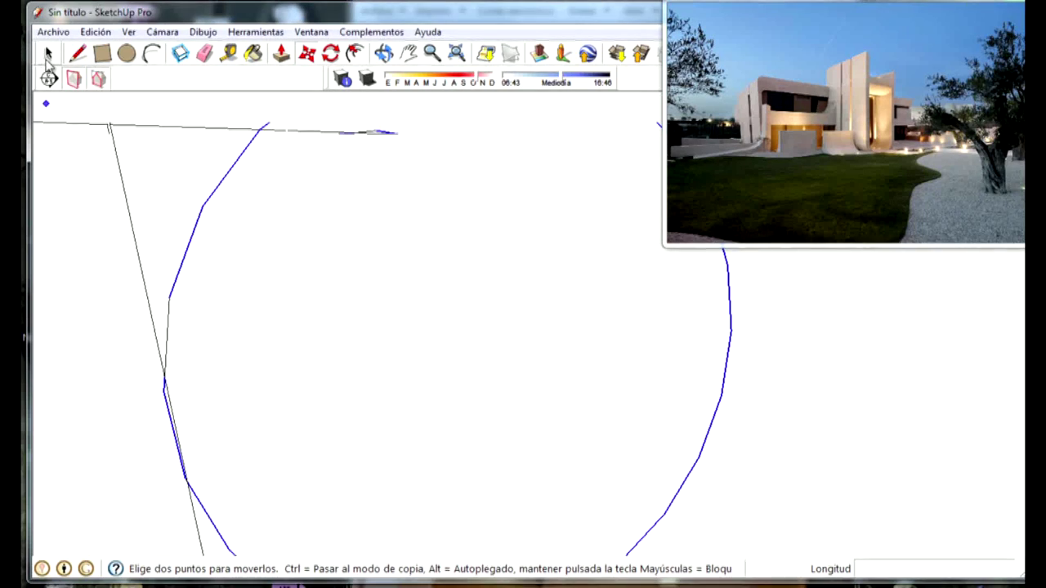
# Step: Finish the move and select a leftover edge of the small circle
pyautogui.click(48, 53)
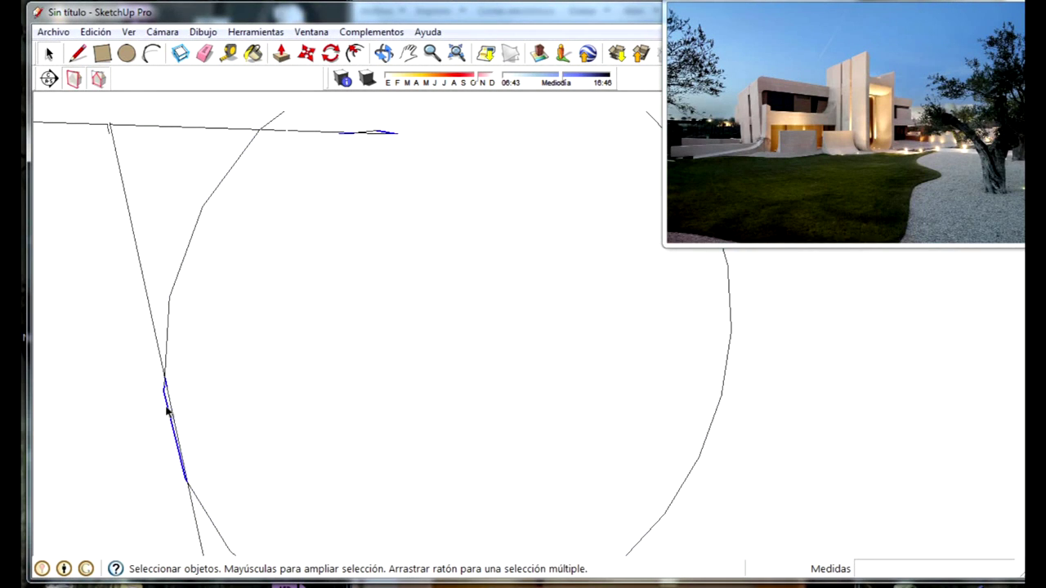
pyautogui.scroll(-2, 194, 489)
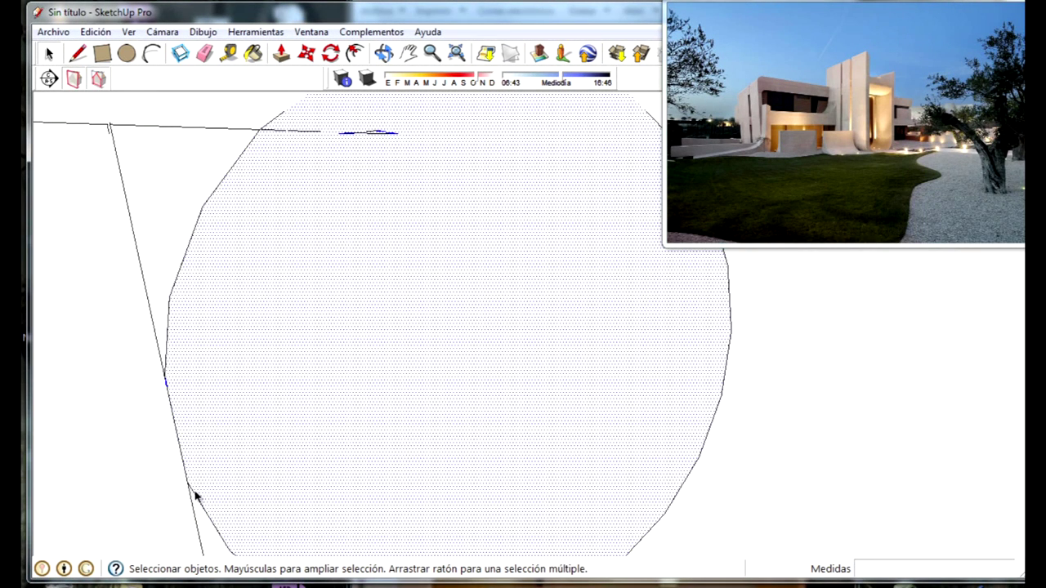
pyautogui.scroll(-2, 326, 351)
pyautogui.scroll(1, 374, 240)
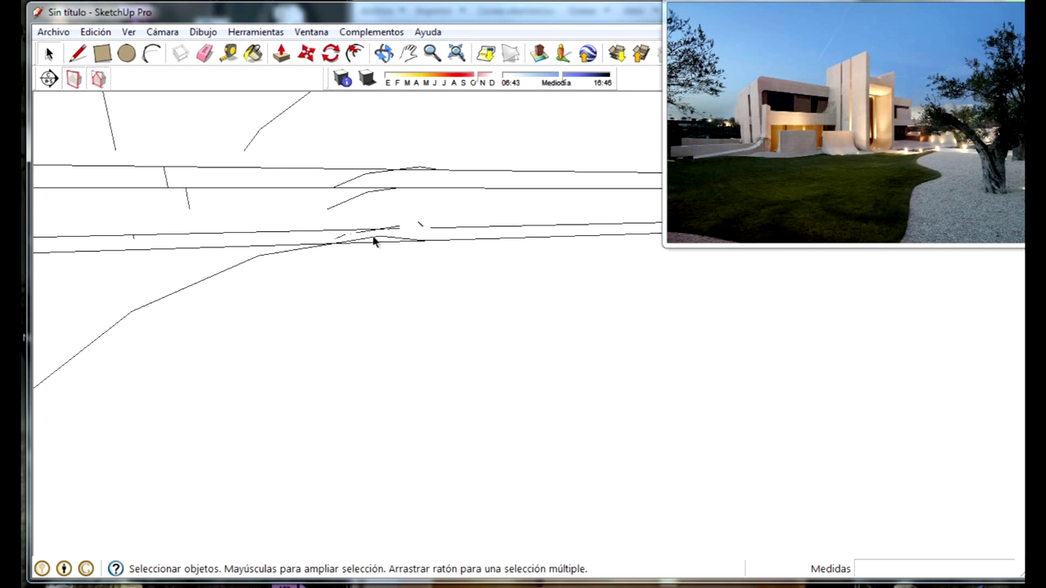
pyautogui.scroll(1, 315, 257)
pyautogui.scroll(1, 334, 301)
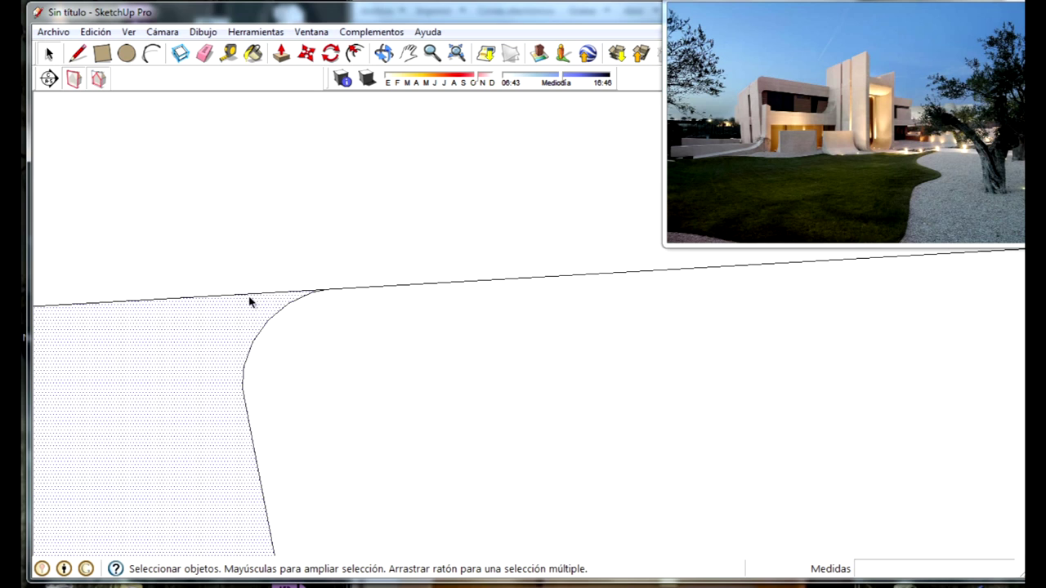
pyautogui.click(252, 296)
pyautogui.scroll(-1, 252, 301)
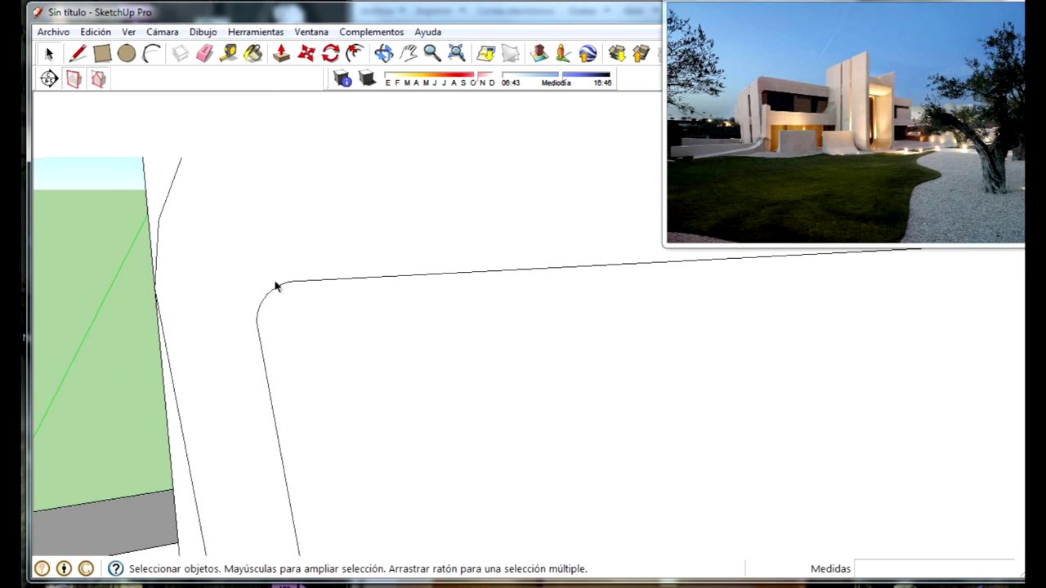
pyautogui.scroll(-1, 274, 288)
pyautogui.scroll(1, 732, 92)
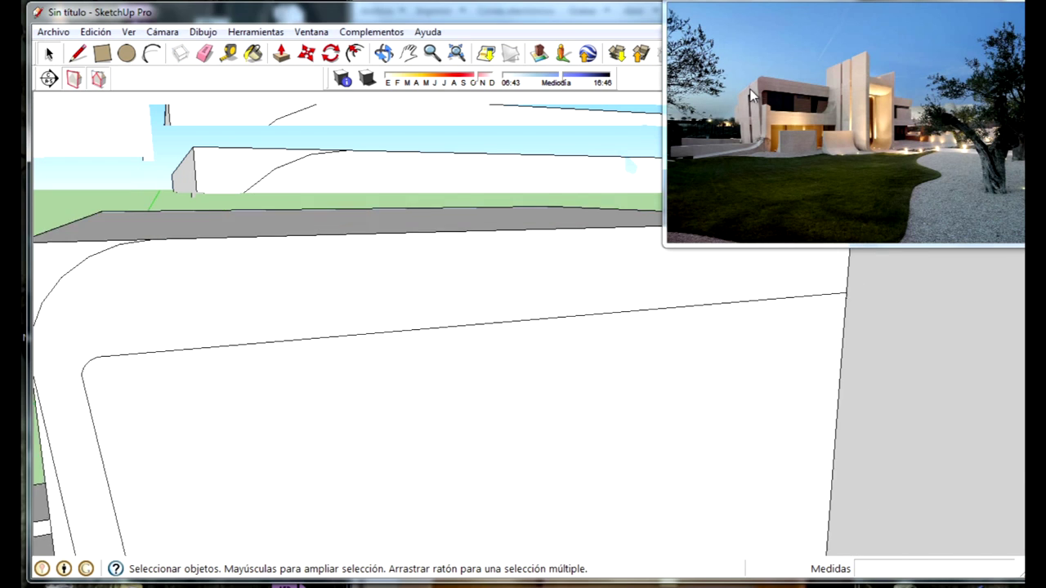
pyautogui.scroll(-1, 751, 94)
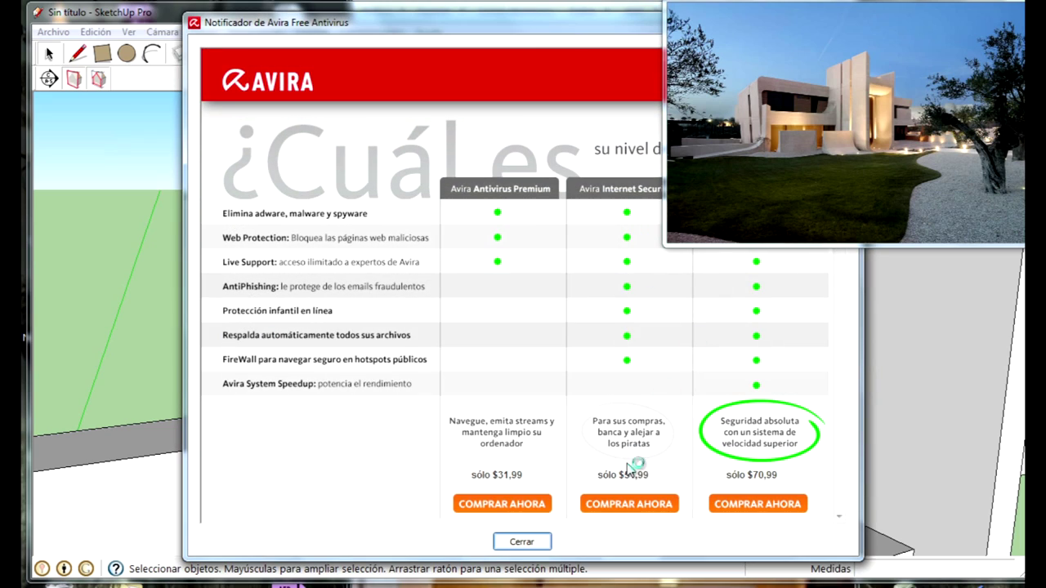
# Step: Close the antivirus notification and view the rounded corner from above
pyautogui.click(515, 546)
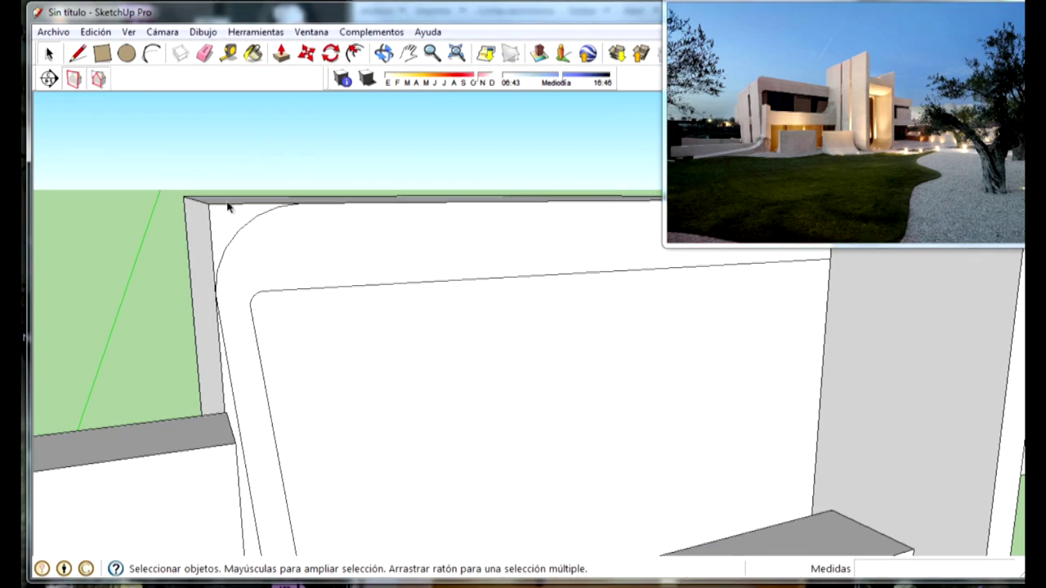
pyautogui.click(280, 52)
pyautogui.moveTo(264, 196); pyautogui.dragTo(373, 355, button='middle')
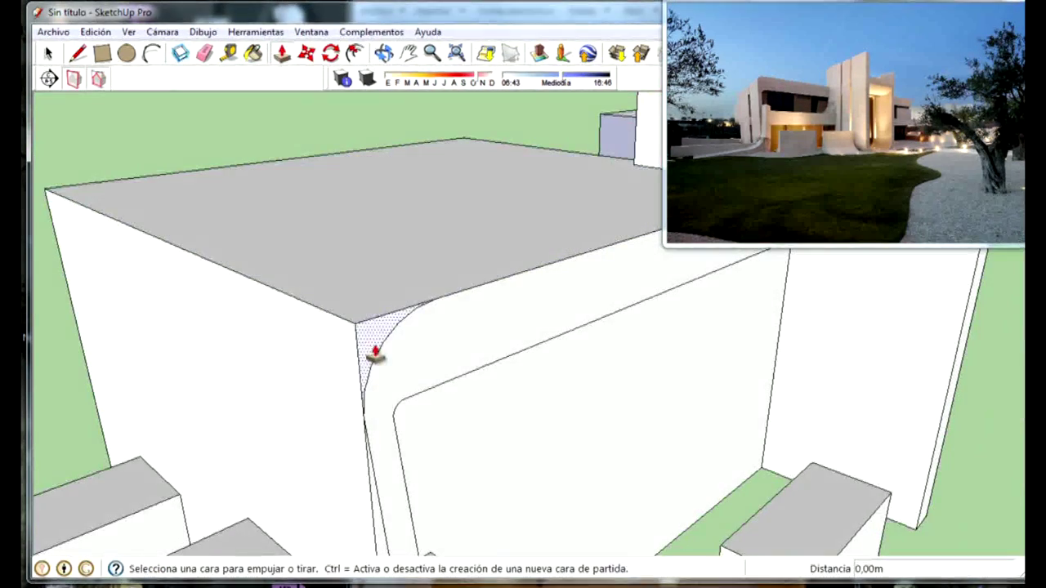
# Step: Push/pull the corner sliver face 4,77 m
pyautogui.click(374, 355)
pyautogui.click(53, 199)
pyautogui.moveTo(52, 200)
pyautogui.mouseDown(button='middle')
pyautogui.moveTo(353, 169)
pyautogui.moveTo(402, 299)
pyautogui.mouseUp(button='middle')
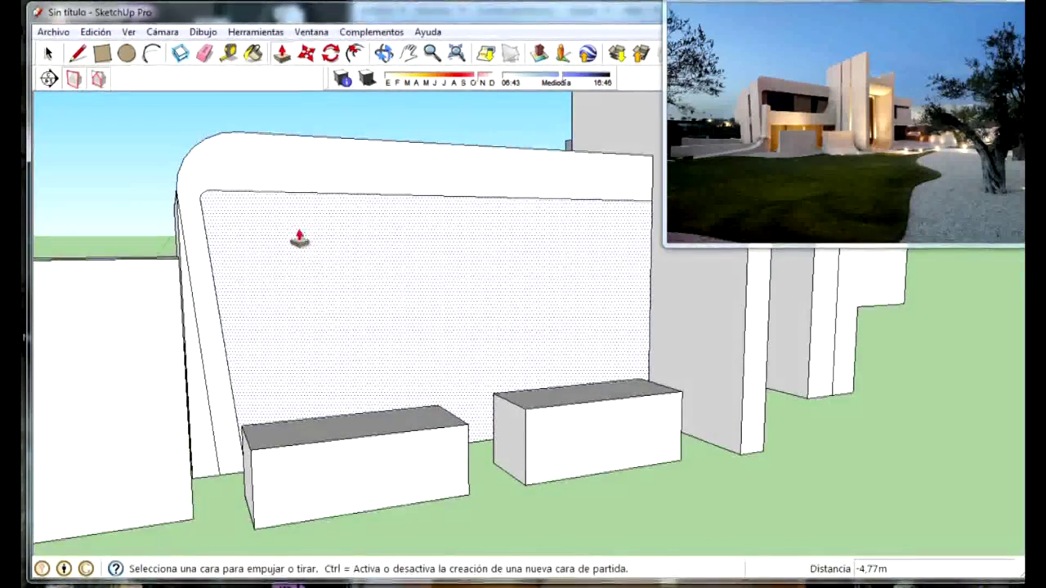
pyautogui.moveTo(299, 236); pyautogui.dragTo(269, 456, button='middle')
pyautogui.moveTo(249, 495); pyautogui.dragTo(233, 502, button='middle')
# Step: Push/pull the narrow corner face and the face near the bottom
pyautogui.click(215, 460)
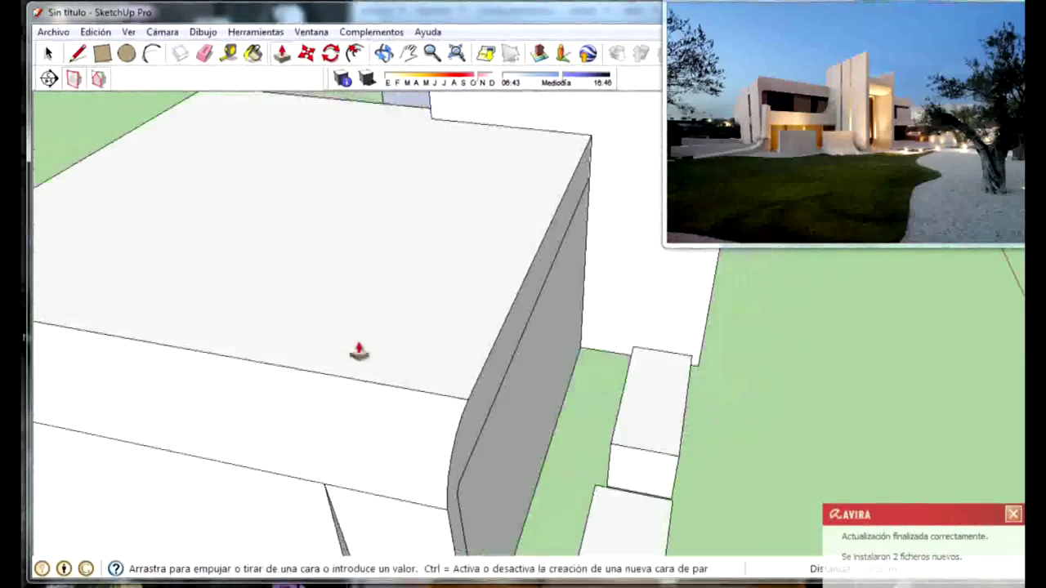
pyautogui.click(218, 481)
pyautogui.moveTo(218, 481); pyautogui.dragTo(322, 467, button='middle')
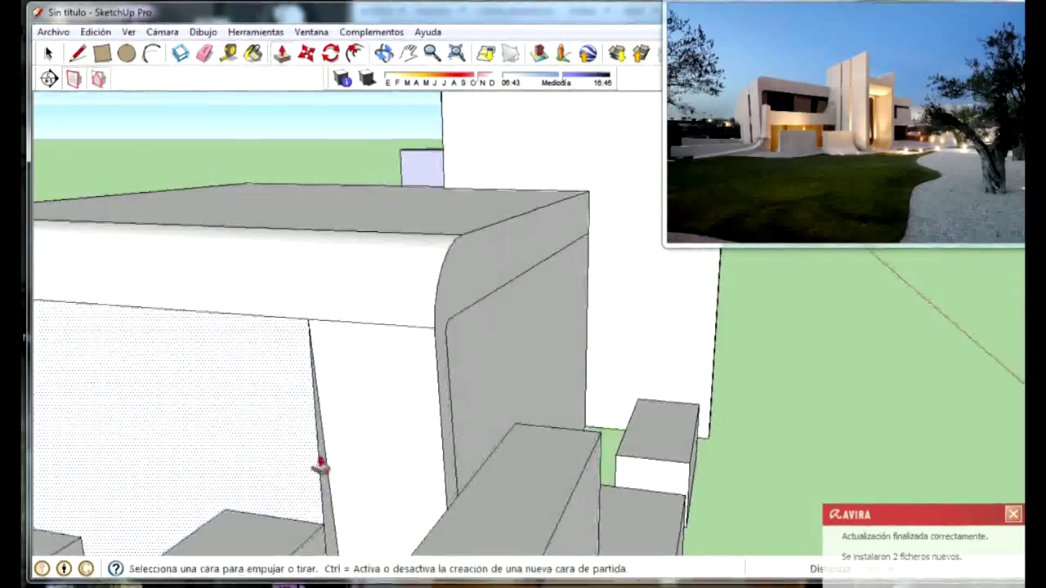
pyautogui.click(205, 486)
pyautogui.click(56, 416)
pyautogui.moveTo(56, 416)
pyautogui.mouseDown(button='middle')
pyautogui.moveTo(287, 460)
pyautogui.moveTo(248, 330)
pyautogui.moveTo(144, 466)
pyautogui.mouseUp(button='middle')
# Step: Push the thin inset front face back to recess the front panel
pyautogui.scroll(3, 252, 397)
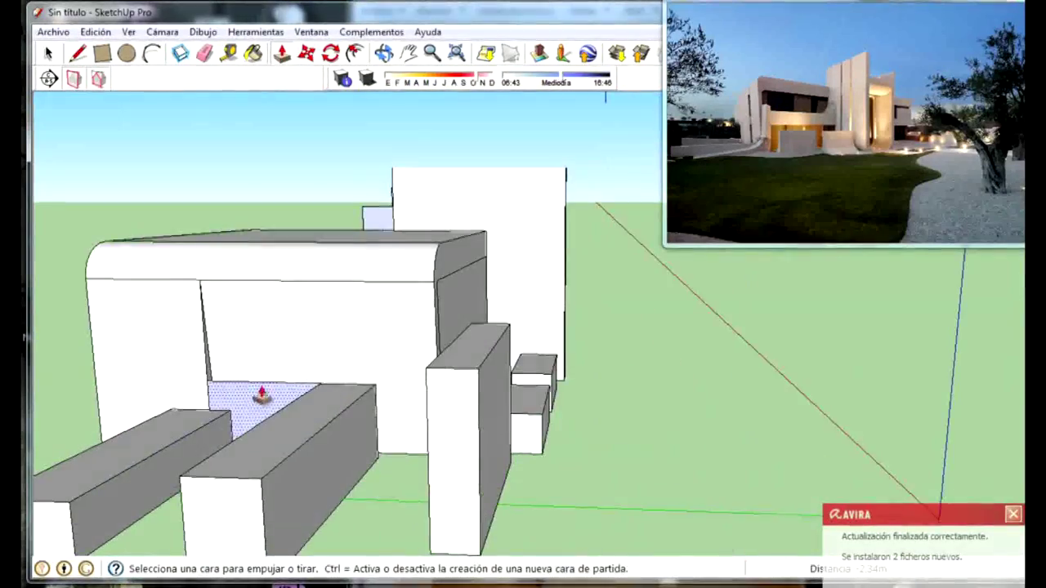
pyautogui.scroll(3, 187, 369)
pyautogui.moveTo(179, 374); pyautogui.dragTo(133, 390, button='middle')
pyautogui.scroll(-3, 296, 355)
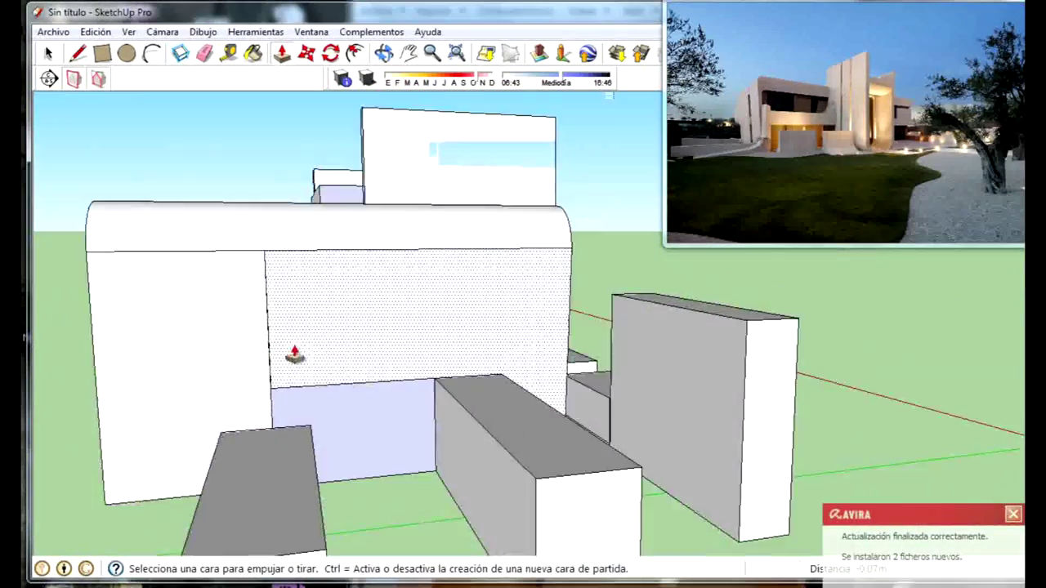
pyautogui.moveTo(297, 355); pyautogui.dragTo(65, 432, button='middle')
pyautogui.scroll(3, 348, 279)
pyautogui.scroll(3, 381, 297)
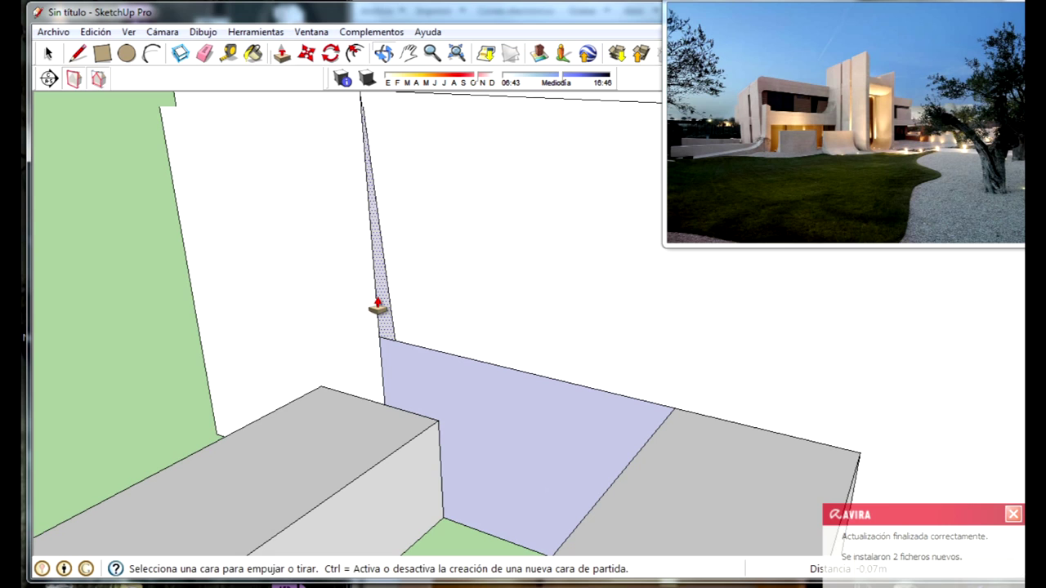
pyautogui.click(374, 303)
pyautogui.click(176, 286)
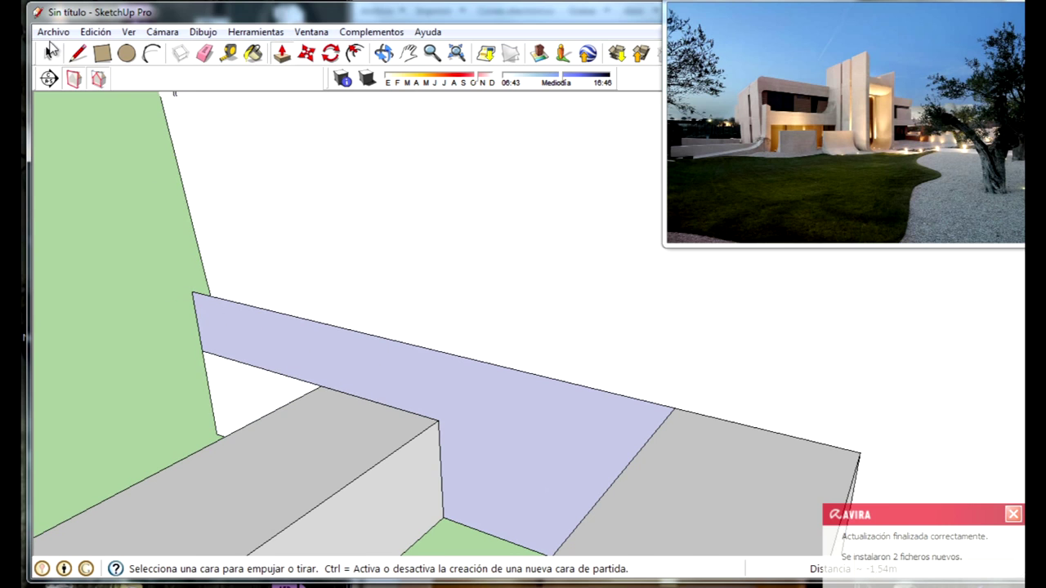
# Step: Orbit around the whole massing to check it, then switch to the standard Front view
pyautogui.click(49, 52)
pyautogui.moveTo(198, 350)
pyautogui.mouseDown(button='middle')
pyautogui.moveTo(404, 254)
pyautogui.moveTo(368, 352)
pyautogui.mouseUp(button='middle')
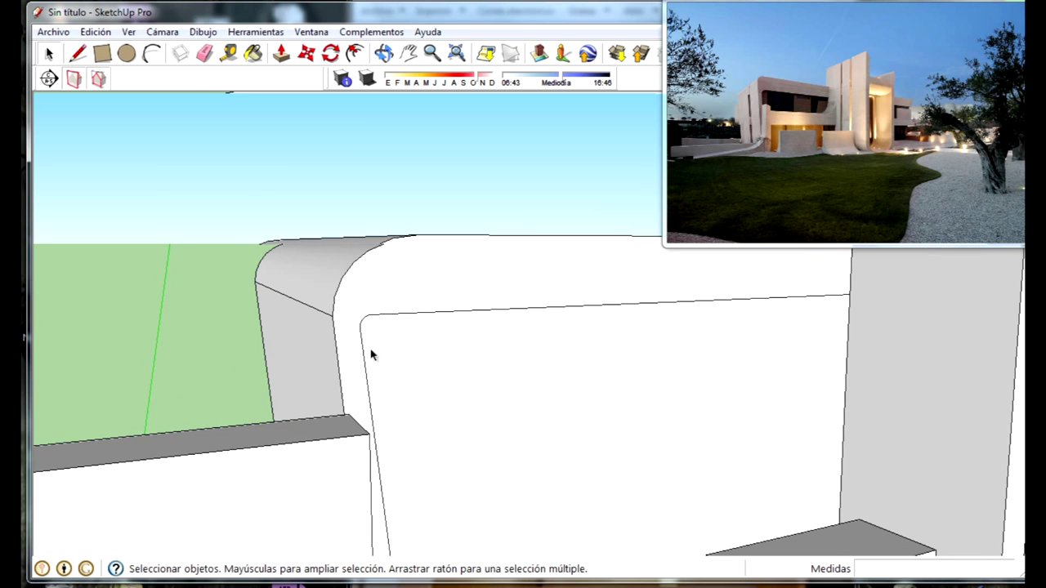
pyautogui.scroll(-2, 369, 352)
pyautogui.scroll(-2, 408, 411)
pyautogui.scroll(-2, 535, 407)
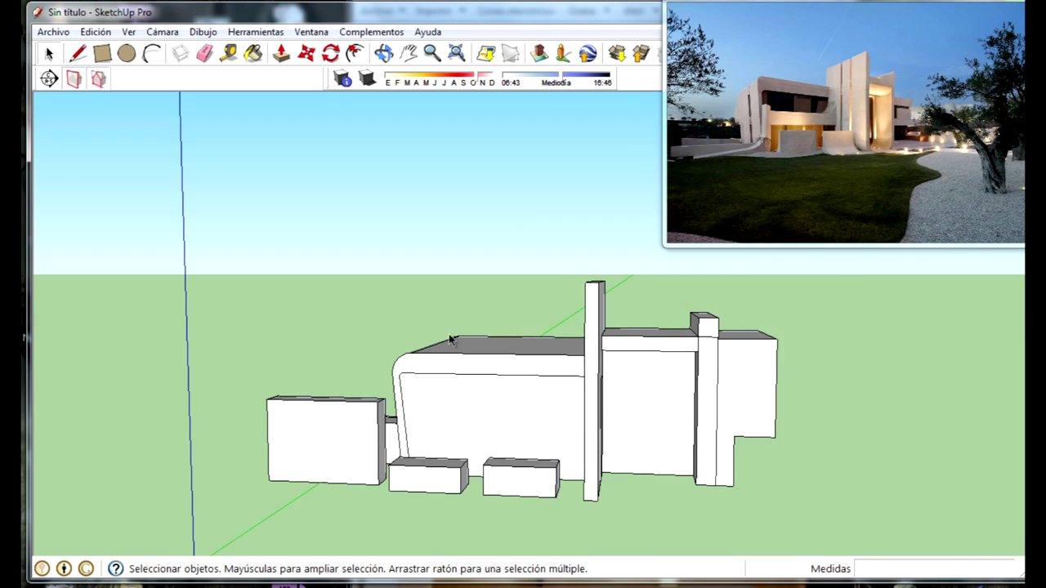
pyautogui.moveTo(450, 340); pyautogui.dragTo(561, 275, button='middle')
pyautogui.scroll(2, 516, 308)
pyautogui.scroll(2, 512, 362)
pyautogui.scroll(3, 512, 362)
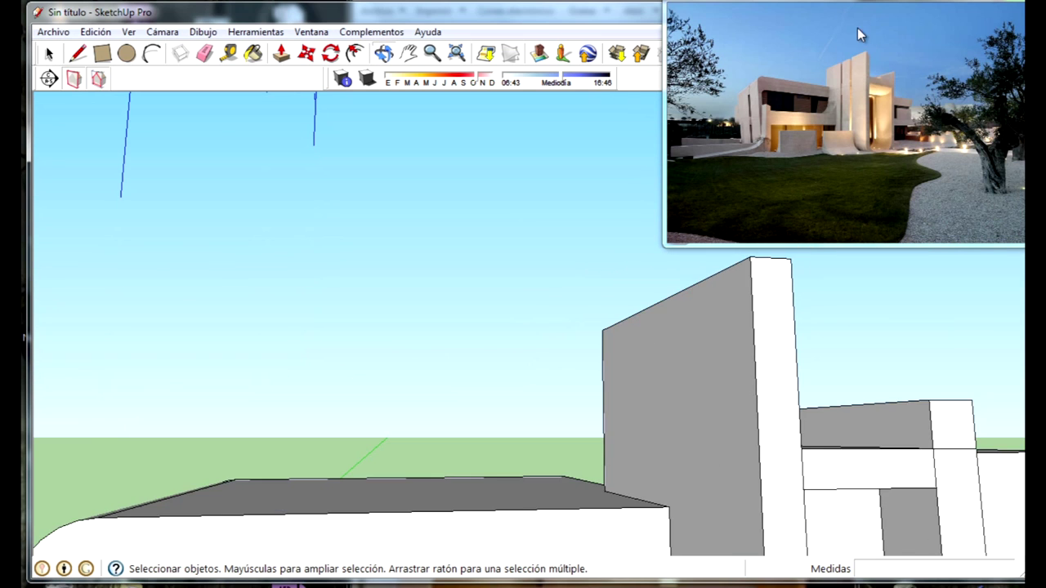
pyautogui.scroll(-2, 621, 311)
pyautogui.scroll(-2, 622, 310)
pyautogui.scroll(-2, 561, 460)
pyautogui.moveTo(561, 461); pyautogui.dragTo(478, 495, button='middle')
pyautogui.click(73, 78)
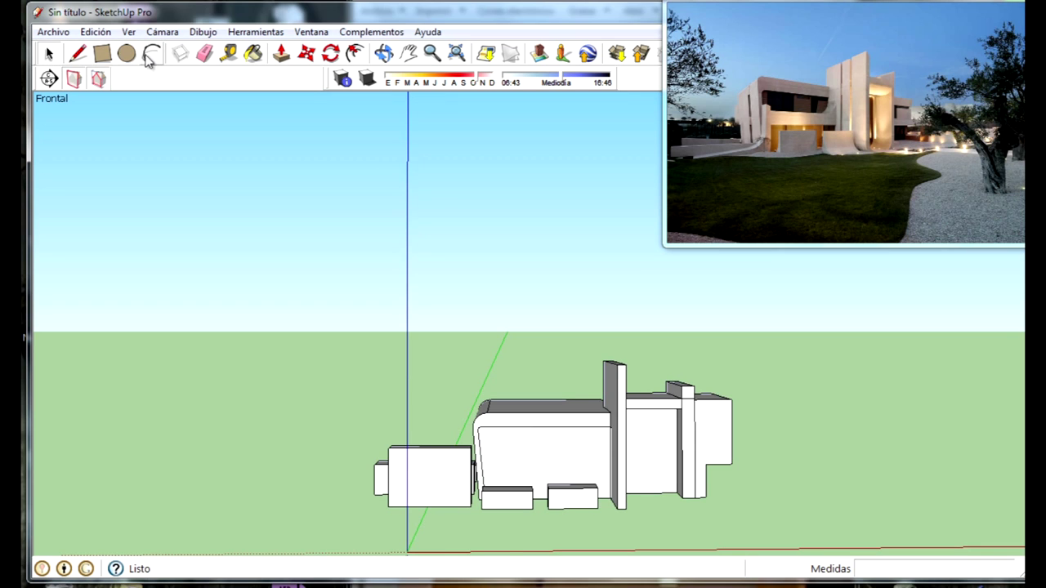
pyautogui.scroll(2, 678, 327)
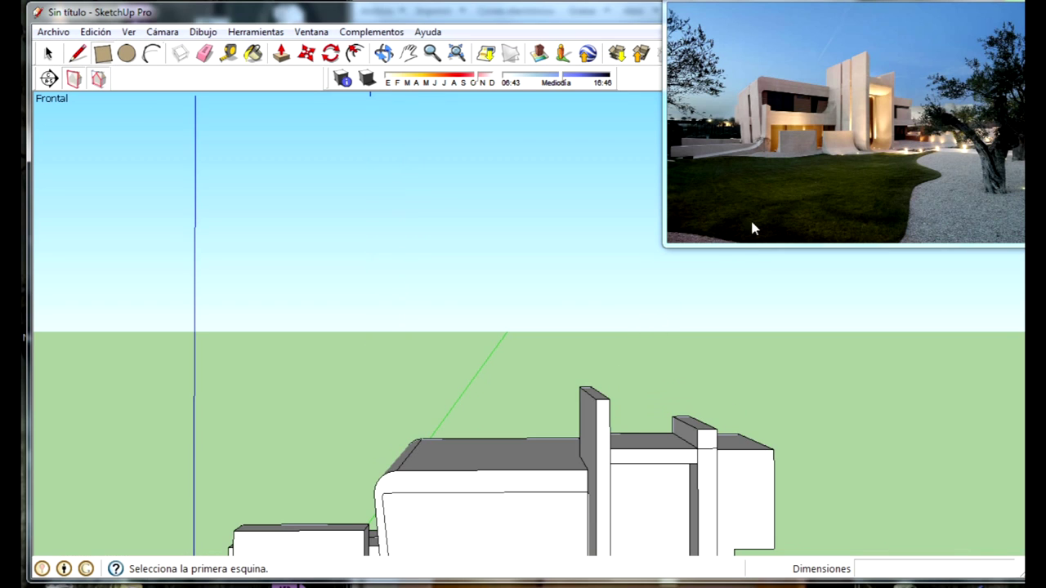
pyautogui.hotkey('alt', 'Tab')
pyautogui.scroll(2, 490, 439)
pyautogui.scroll(-3, 490, 439)
pyautogui.scroll(1, 602, 420)
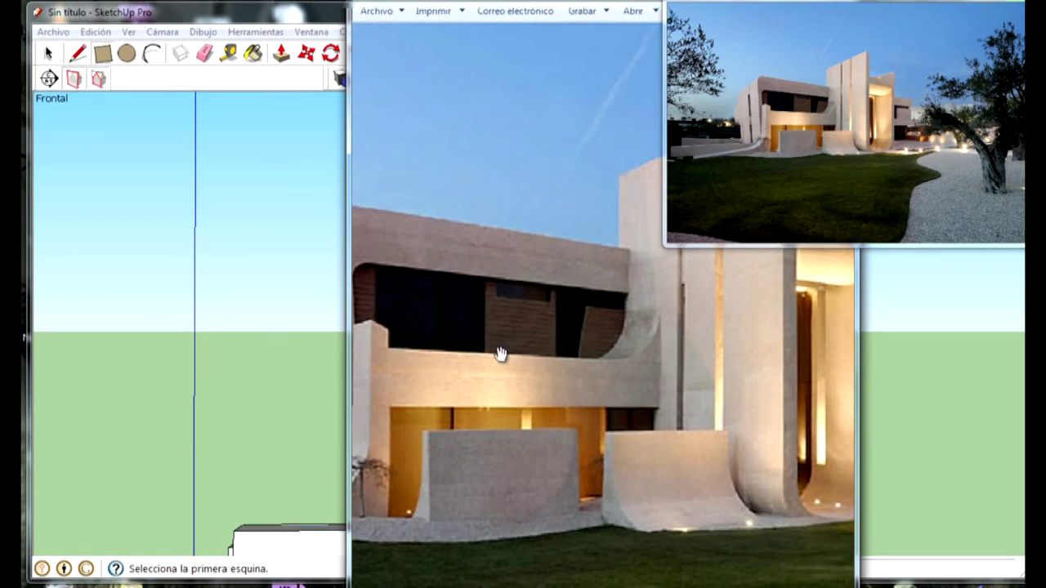
pyautogui.scroll(1, 499, 354)
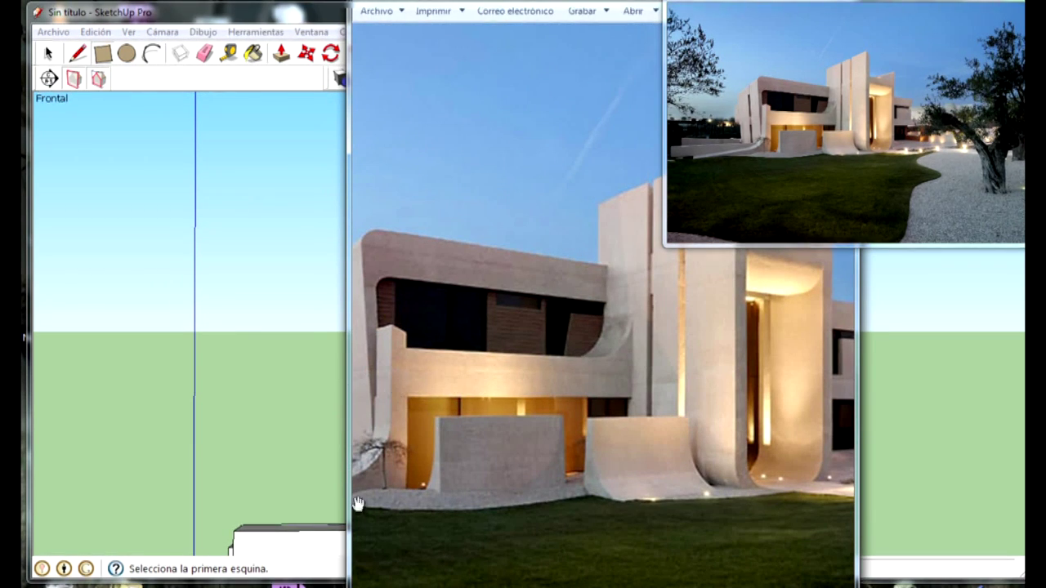
pyautogui.press('Right')
pyautogui.scroll(1, 505, 276)
pyautogui.scroll(-1, 518, 322)
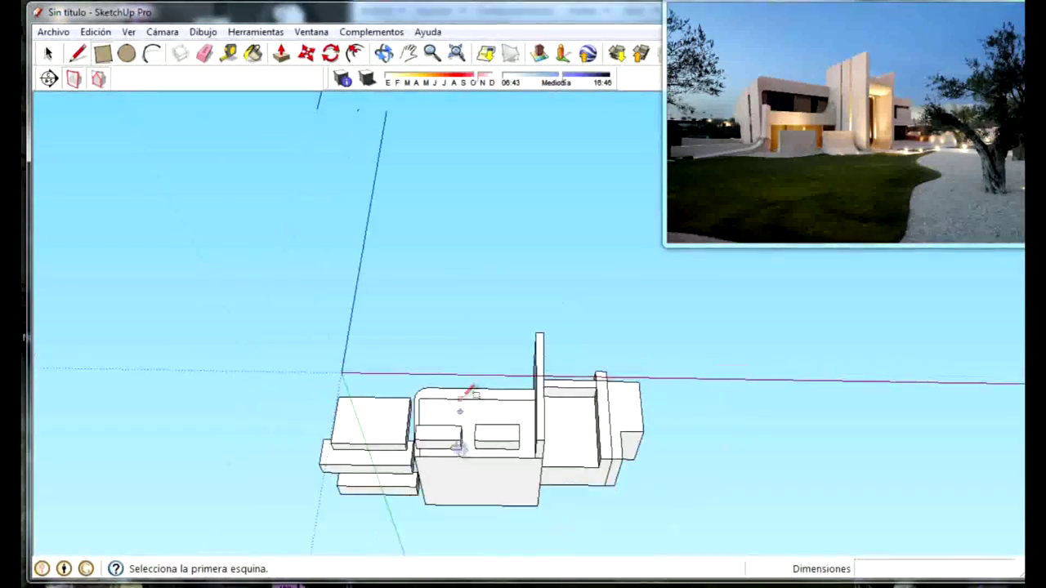
pyautogui.moveTo(453, 282)
pyautogui.mouseDown(button='middle')
pyautogui.moveTo(276, 366)
pyautogui.moveTo(421, 178)
pyautogui.mouseUp(button='middle')
# Step: Push/pull the front boxes' end and side faces to lengthen them
pyautogui.click(280, 53)
pyautogui.moveTo(661, 427)
pyautogui.mouseDown(button='middle')
pyautogui.moveTo(565, 479)
pyautogui.moveTo(602, 467)
pyautogui.mouseUp(button='middle')
pyautogui.click(576, 490)
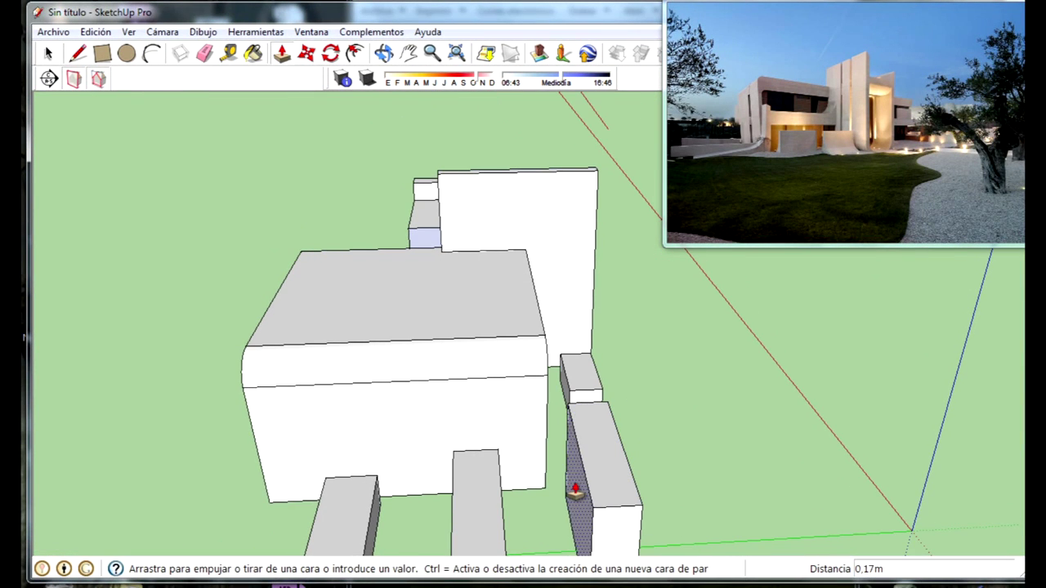
pyautogui.click(552, 492)
pyautogui.click(578, 498)
pyautogui.click(700, 495)
pyautogui.moveTo(700, 496); pyautogui.dragTo(479, 502, button='middle')
pyautogui.click(474, 504)
pyautogui.click(468, 503)
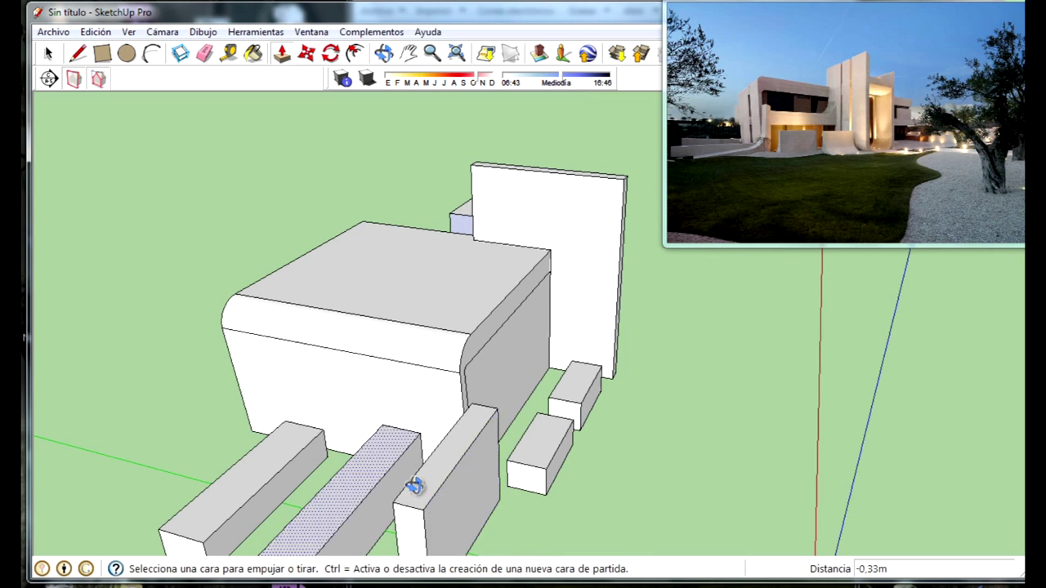
# Step: Pull the dotted box face -0,22 m and extend the left box 4,52 m into a long wall
pyautogui.scroll(5, 621, 465)
pyautogui.moveTo(823, 451)
pyautogui.mouseDown(button='middle')
pyautogui.moveTo(695, 437)
pyautogui.moveTo(555, 462)
pyautogui.moveTo(547, 437)
pyautogui.moveTo(631, 438)
pyautogui.moveTo(603, 532)
pyautogui.moveTo(551, 400)
pyautogui.moveTo(586, 234)
pyautogui.moveTo(355, 367)
pyautogui.moveTo(406, 314)
pyautogui.mouseUp(button='middle')
pyautogui.click(522, 456)
pyautogui.click(528, 487)
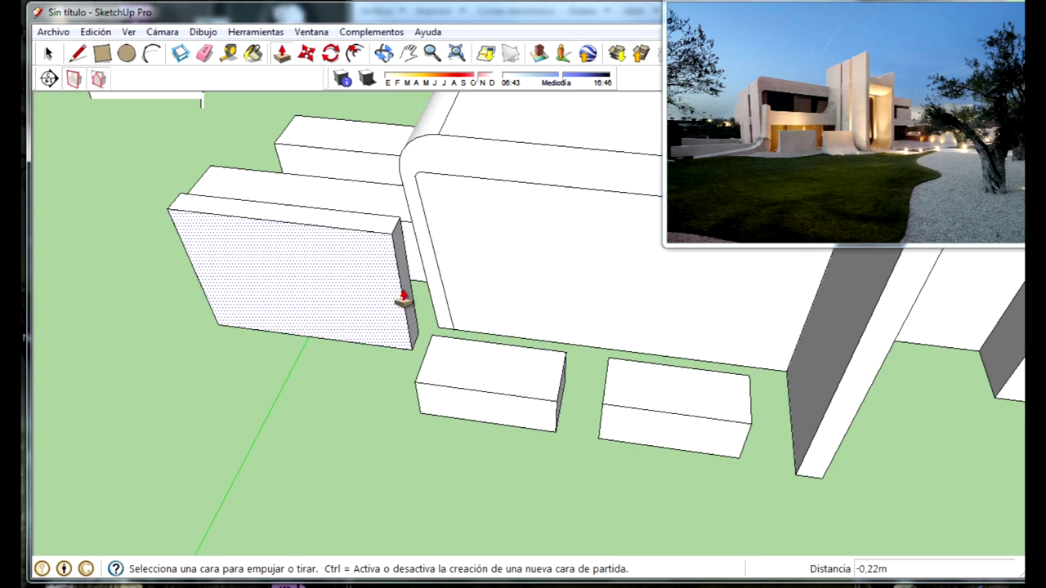
pyautogui.click(404, 306)
pyautogui.moveTo(799, 360)
pyautogui.mouseDown(button='middle')
pyautogui.moveTo(608, 303)
pyautogui.moveTo(731, 280)
pyautogui.moveTo(779, 254)
pyautogui.mouseUp(button='middle')
pyautogui.click(630, 281)
pyautogui.press('r')
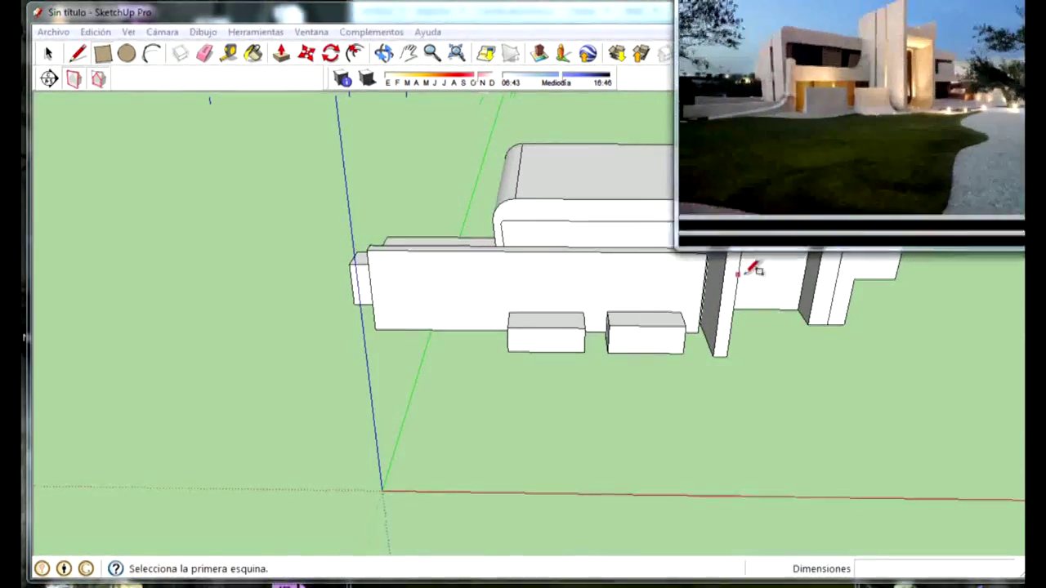
pyautogui.moveTo(739, 322)
pyautogui.mouseDown(button='middle')
pyautogui.moveTo(743, 351)
pyautogui.moveTo(672, 265)
pyautogui.mouseUp(button='middle')
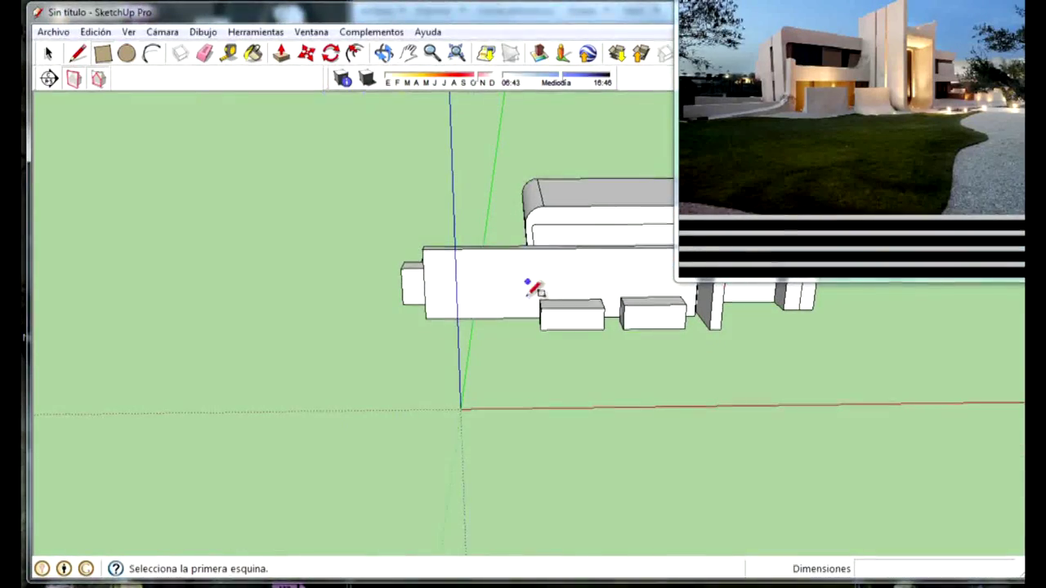
pyautogui.moveTo(493, 182)
pyautogui.mouseDown(button='middle')
pyautogui.moveTo(461, 299)
pyautogui.moveTo(490, 164)
pyautogui.moveTo(269, 296)
pyautogui.moveTo(331, 441)
pyautogui.mouseUp(button='middle')
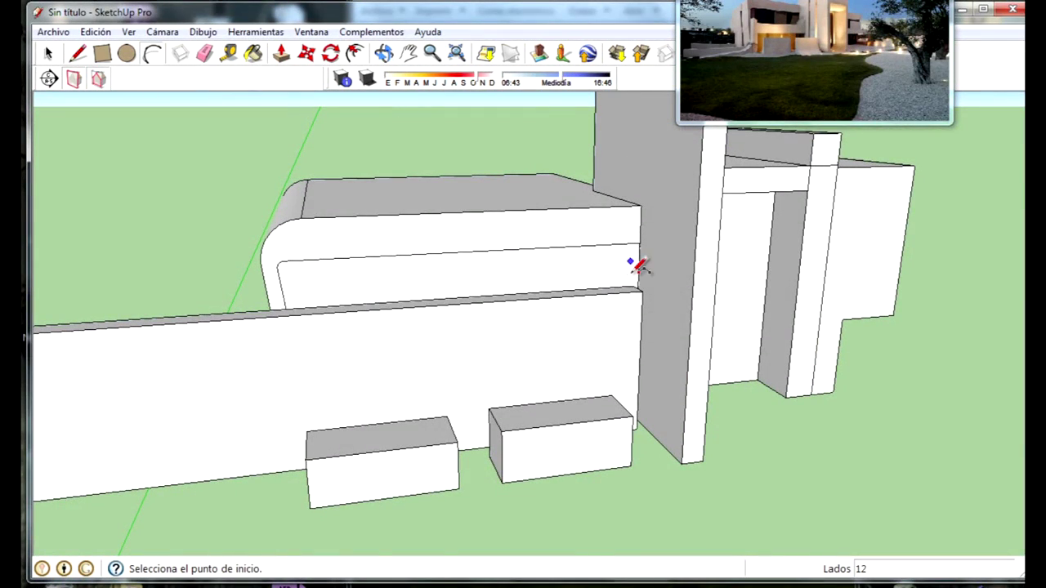
pyautogui.scroll(3, 646, 326)
pyautogui.moveTo(614, 323); pyautogui.dragTo(582, 263, button='middle')
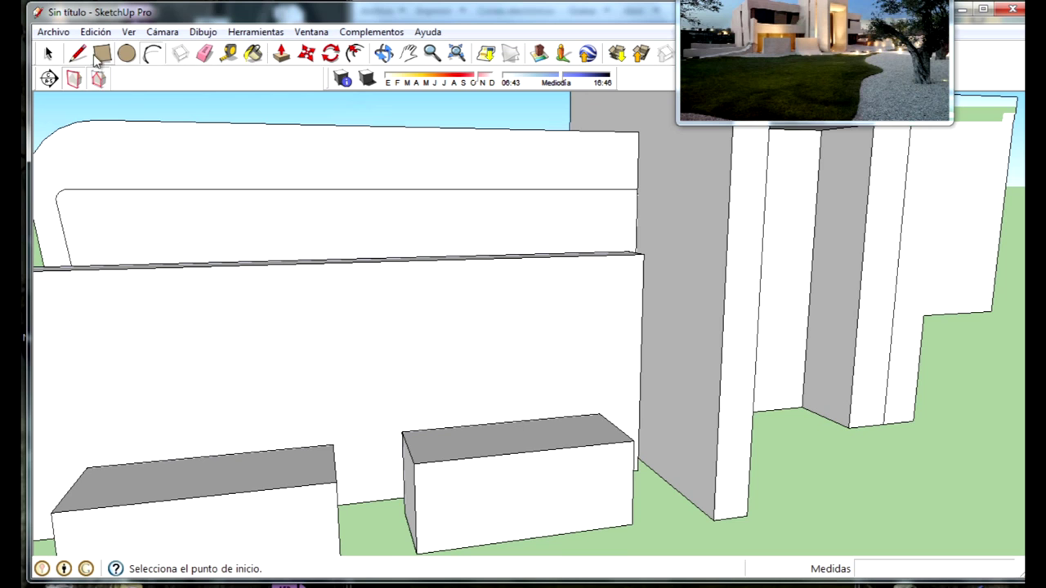
pyautogui.moveTo(646, 304); pyautogui.dragTo(507, 332, button='middle')
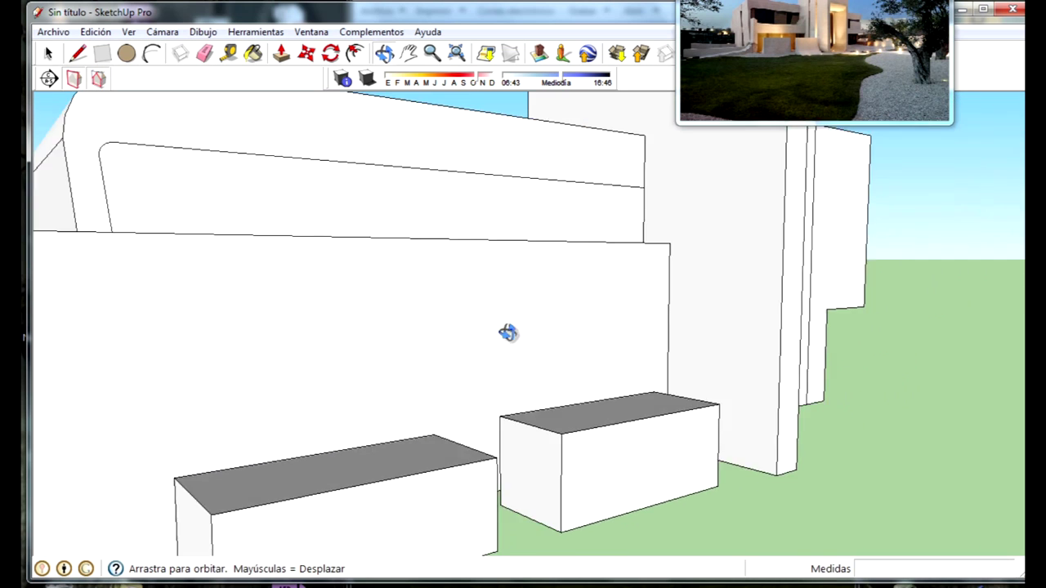
pyautogui.scroll(-3, 450, 322)
pyautogui.scroll(-2, 288, 340)
# Step: Draw a thin horizontal rectangle band across the long front wall
pyautogui.moveTo(288, 349)
pyautogui.mouseDown(button='middle')
pyautogui.moveTo(152, 367)
pyautogui.moveTo(282, 331)
pyautogui.mouseUp(button='middle')
pyautogui.scroll(1, 311, 334)
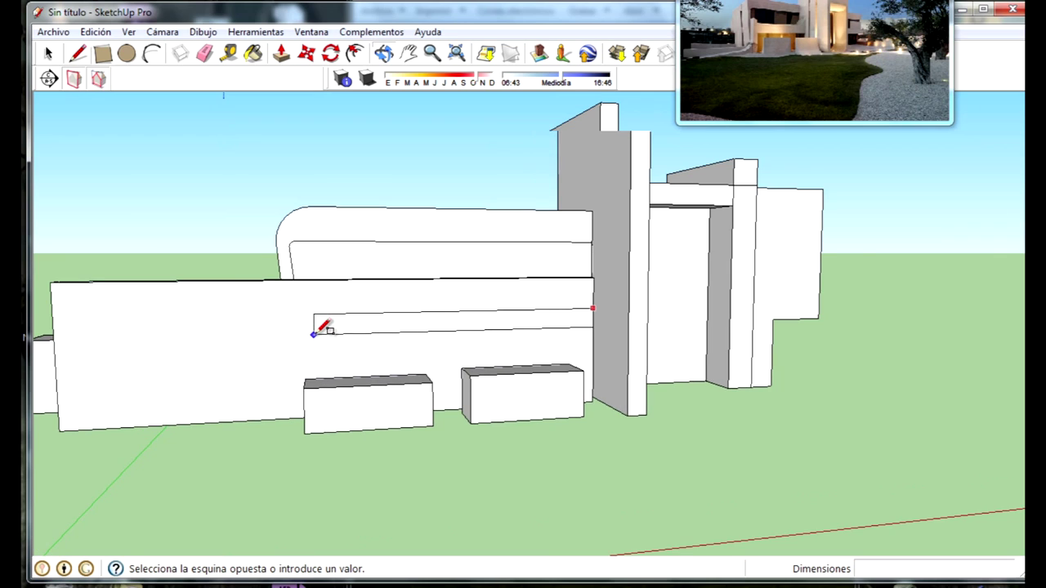
pyautogui.scroll(1, 314, 333)
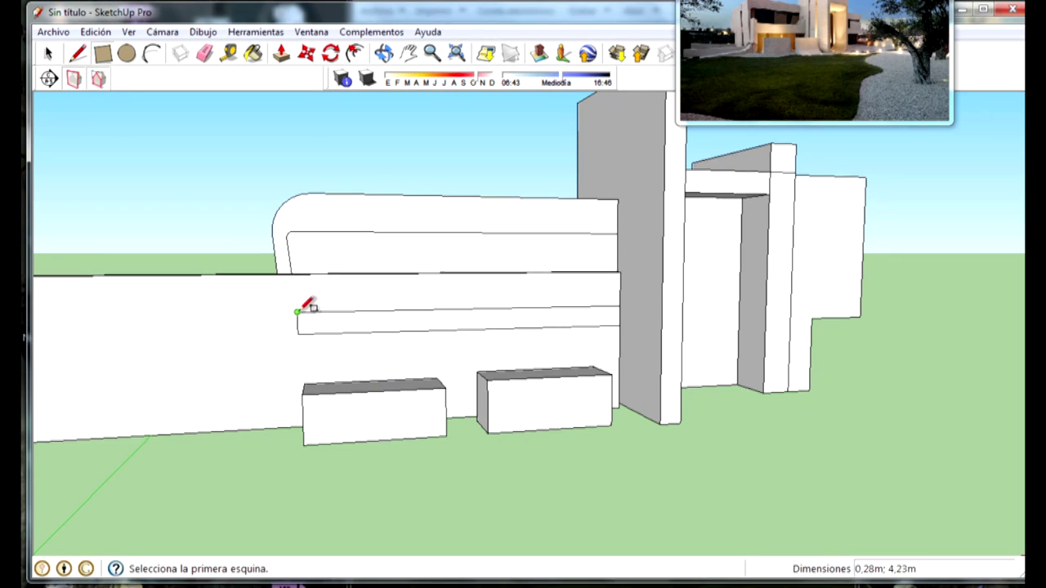
pyautogui.click(296, 312)
pyautogui.press('Escape')
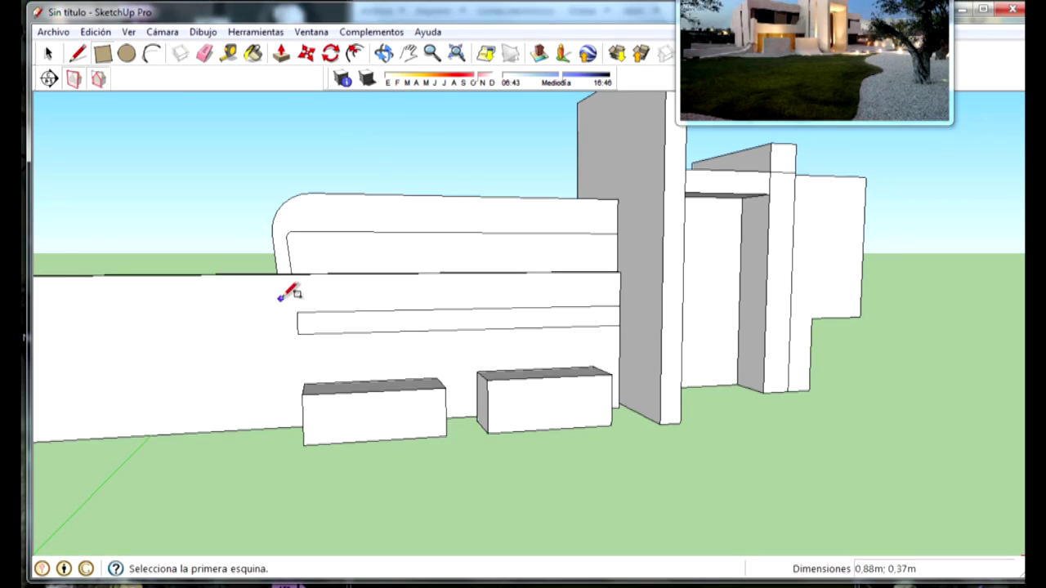
pyautogui.click(297, 312)
pyautogui.click(270, 288)
# Step: Draw a tall narrow rectangle from the band's corner down to the wall base
pyautogui.click(269, 288)
pyautogui.moveTo(299, 415); pyautogui.dragTo(351, 439, button='middle')
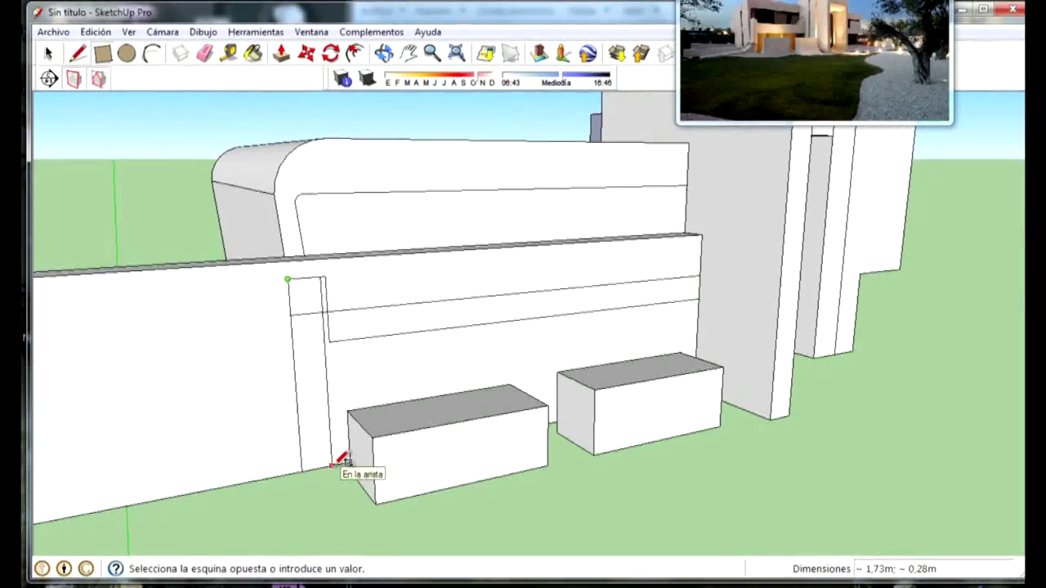
pyautogui.click(333, 465)
pyautogui.moveTo(270, 451)
pyautogui.mouseDown(button='middle')
pyautogui.moveTo(264, 477)
pyautogui.moveTo(85, 126)
pyautogui.mouseUp(button='middle')
# Step: Undo the old strip after an aborted arc, then redraw it as a 1.73 m × 0.28 m rectangle
pyautogui.click(127, 54)
pyautogui.click(152, 54)
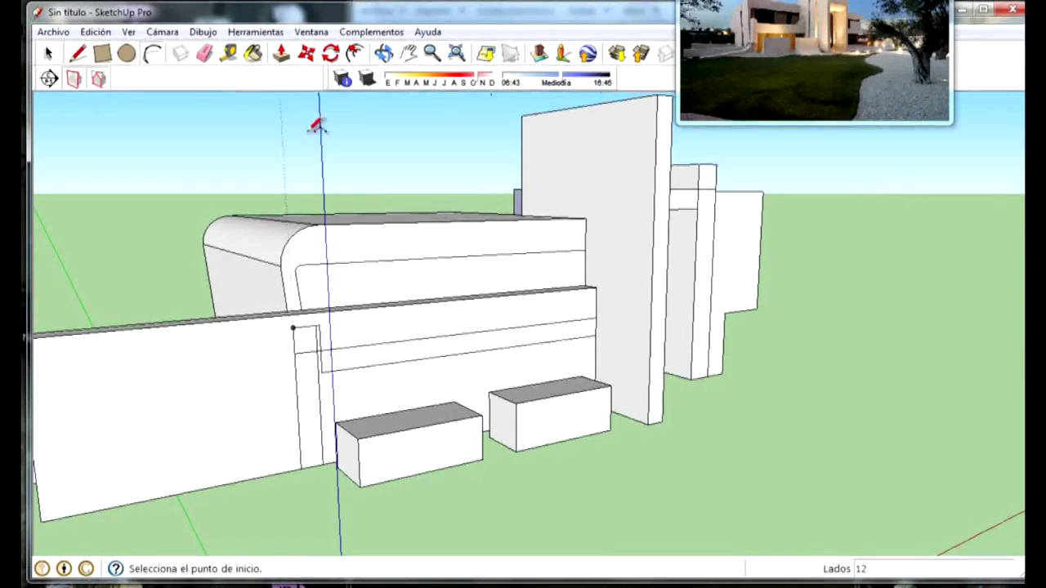
pyautogui.click(300, 431)
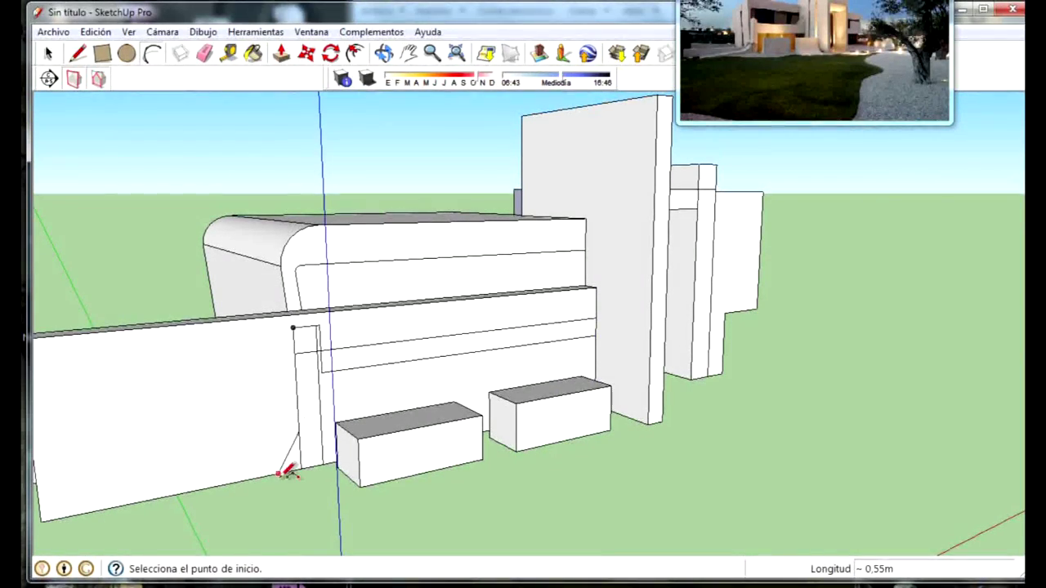
pyautogui.click(252, 479)
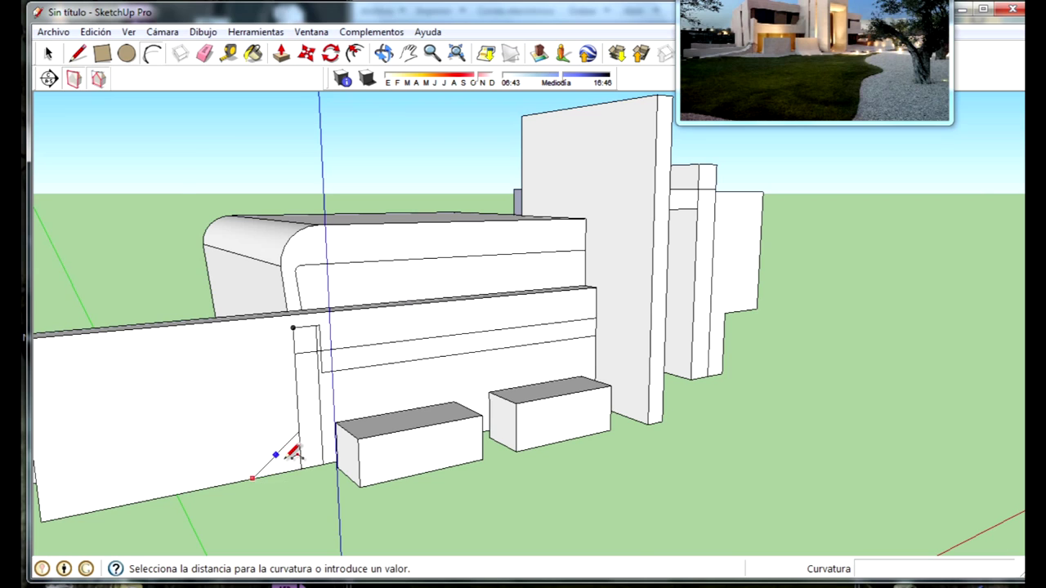
pyautogui.scroll(3, 293, 452)
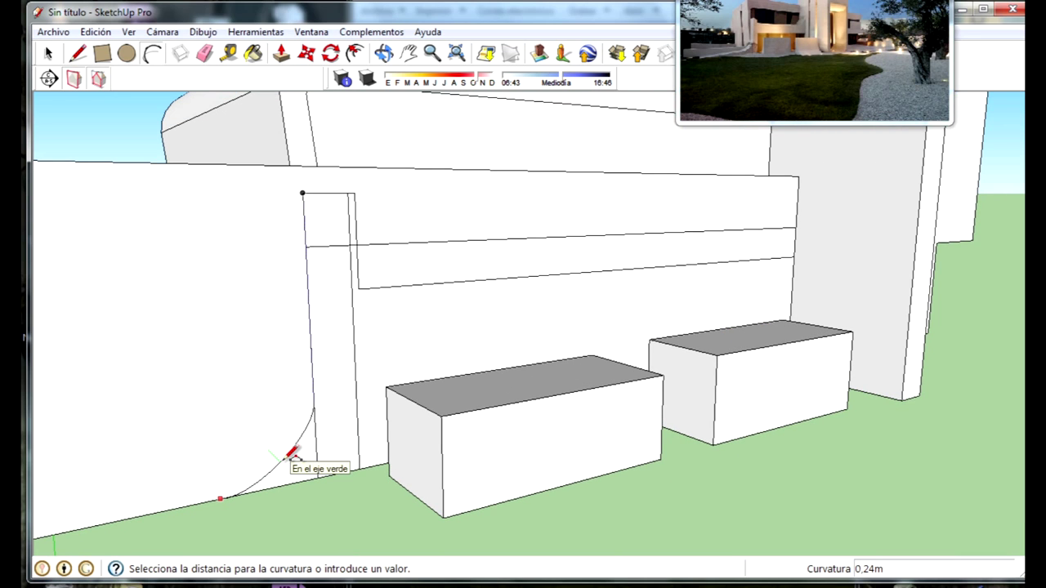
pyautogui.press('Escape')
pyautogui.hotkey('ctrl', 'z')
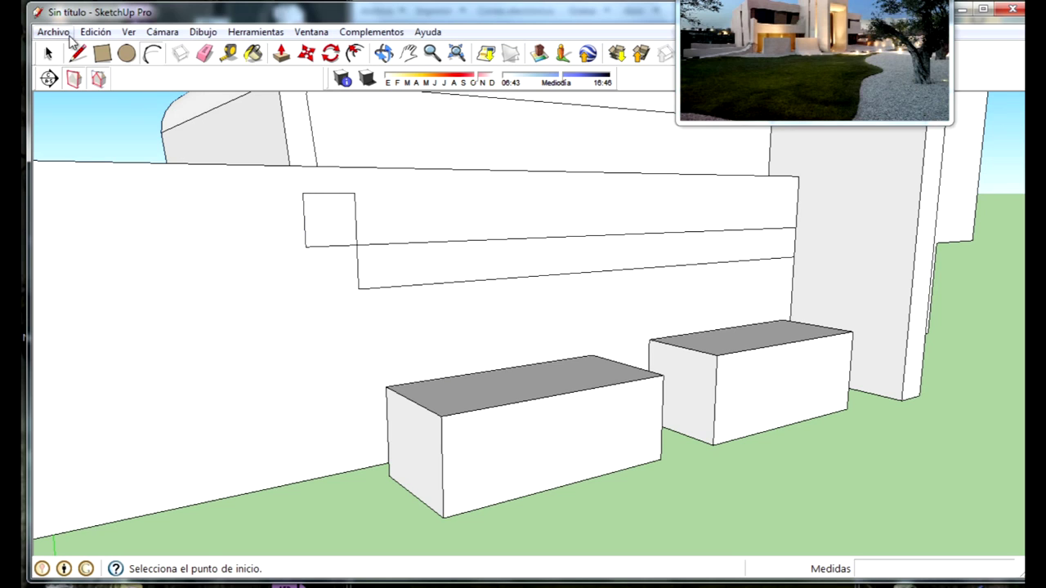
pyautogui.click(103, 54)
pyautogui.click(360, 470)
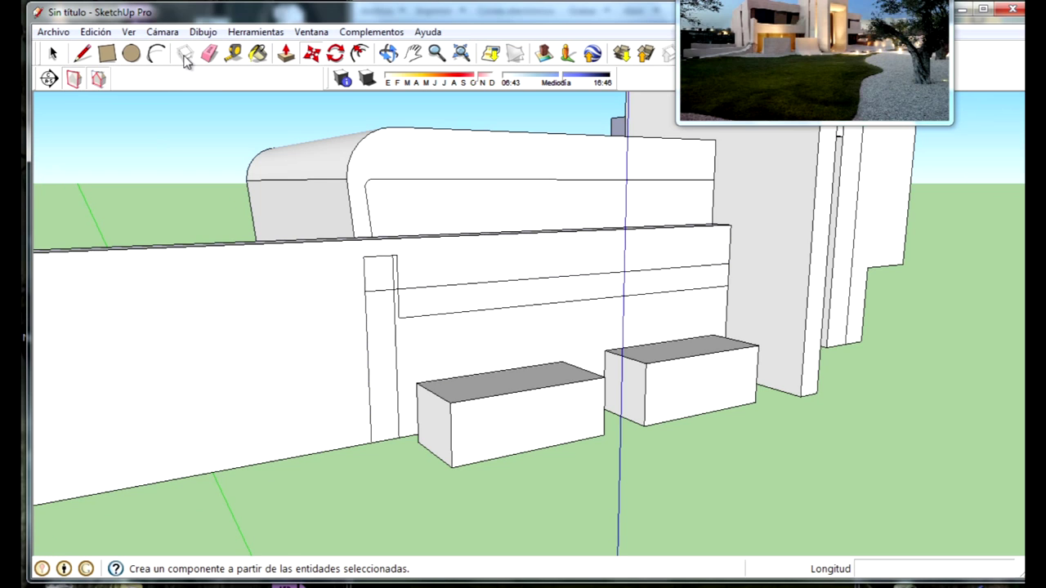
# Step: Draw an arc curving from the tall strip's edge down to the front wall's base
pyautogui.click(160, 61)
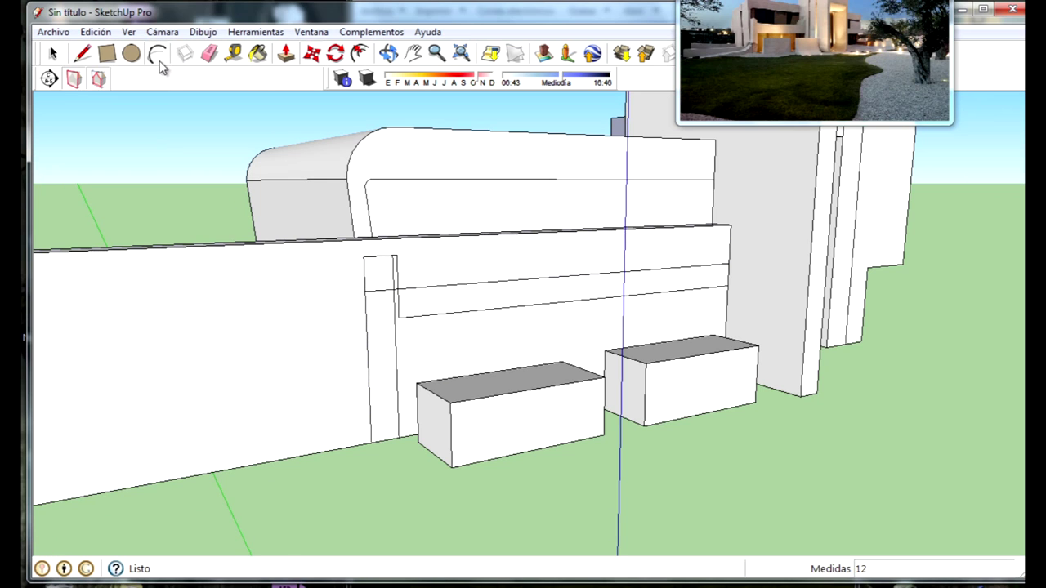
pyautogui.click(369, 399)
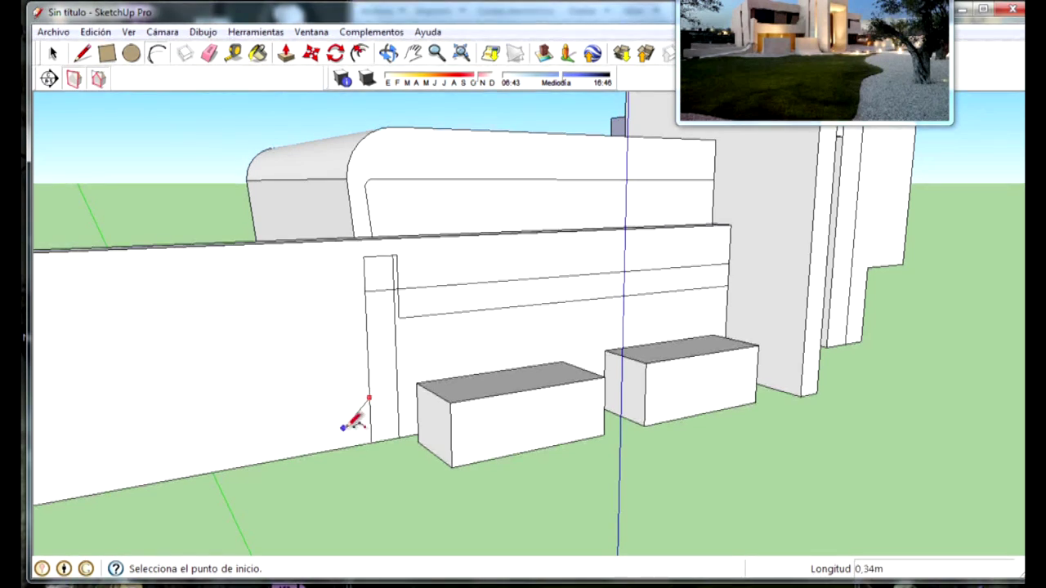
pyautogui.click(310, 443)
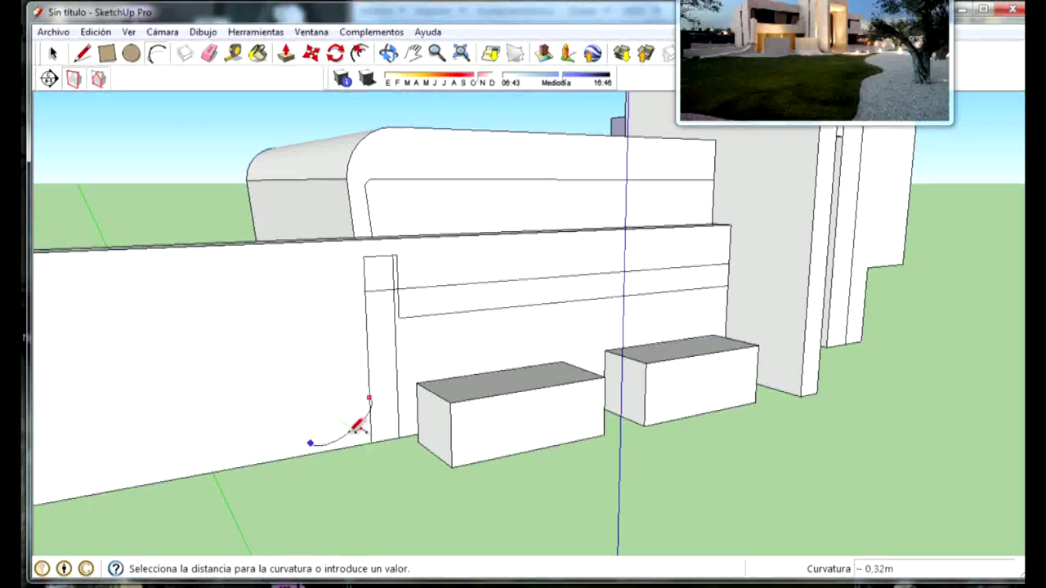
pyautogui.scroll(5, 360, 419)
pyautogui.scroll(2, 360, 433)
pyautogui.scroll(-2, 360, 429)
pyautogui.press('Escape')
pyautogui.click(410, 340)
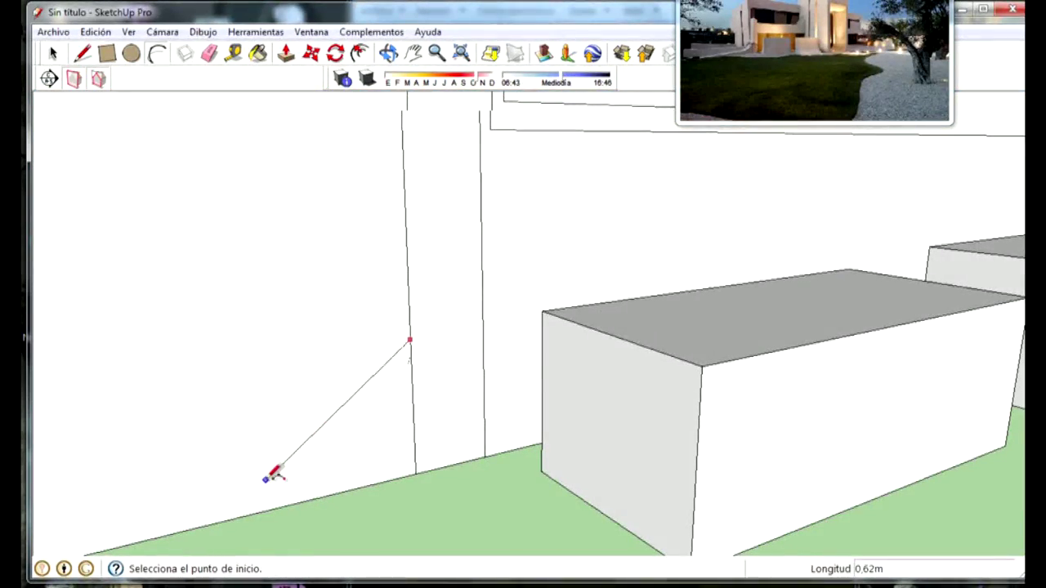
pyautogui.click(265, 480)
pyautogui.click(362, 456)
pyautogui.scroll(-2, 229, 441)
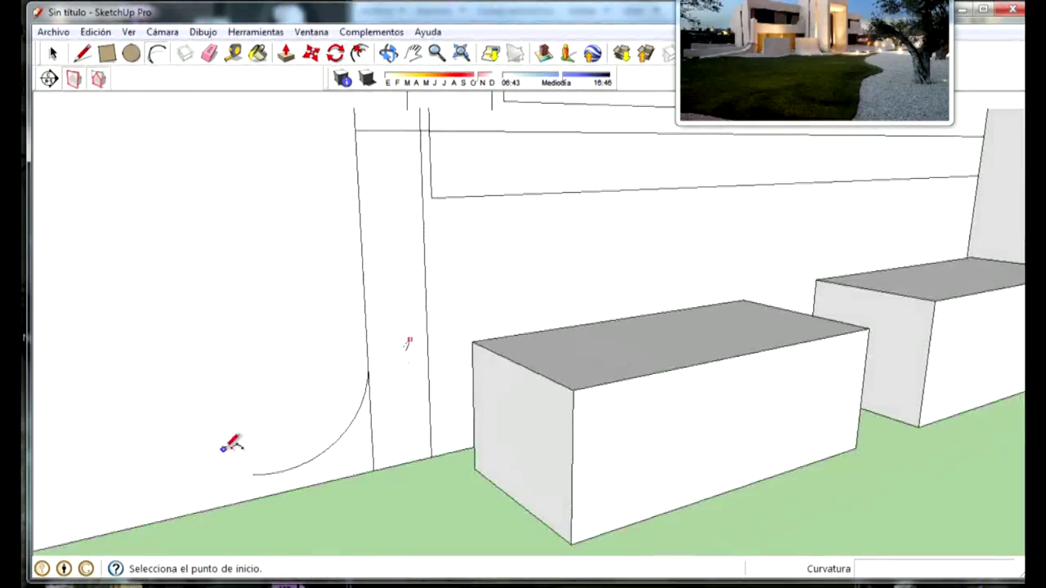
pyautogui.scroll(-2, 208, 465)
pyautogui.moveTo(208, 468); pyautogui.dragTo(304, 433, button='middle')
pyautogui.scroll(-2, 303, 432)
# Step: Start a line at the arc's lower end and select the short edge beneath the arc
pyautogui.click(82, 54)
pyautogui.click(319, 448)
pyautogui.moveTo(163, 481)
pyautogui.mouseDown(button='middle')
pyautogui.moveTo(214, 421)
pyautogui.moveTo(234, 439)
pyautogui.mouseUp(button='middle')
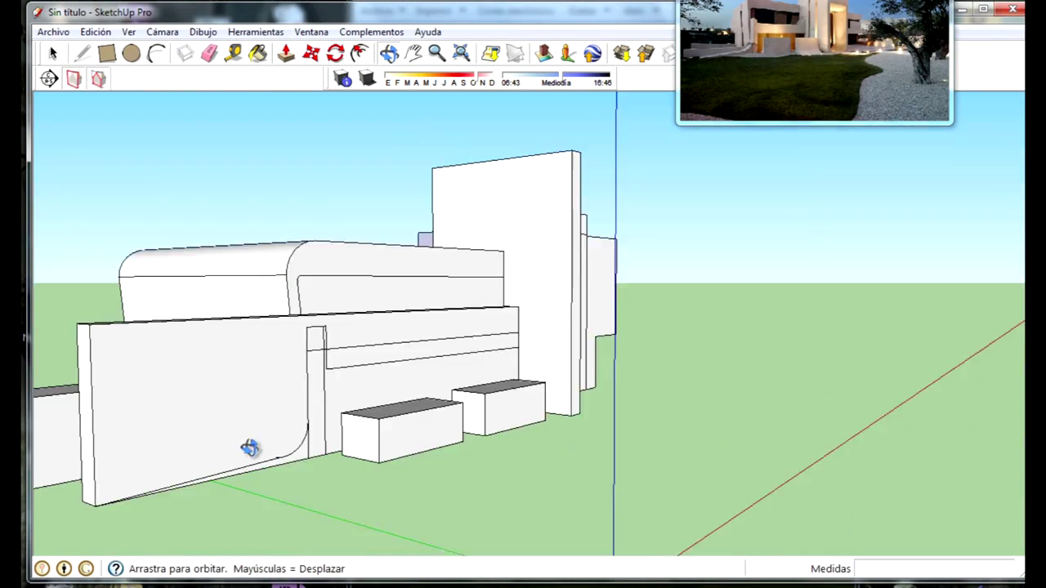
pyautogui.scroll(3, 229, 437)
pyautogui.scroll(3, 275, 436)
pyautogui.scroll(3, 276, 417)
pyautogui.scroll(1, 269, 418)
pyautogui.press('space')
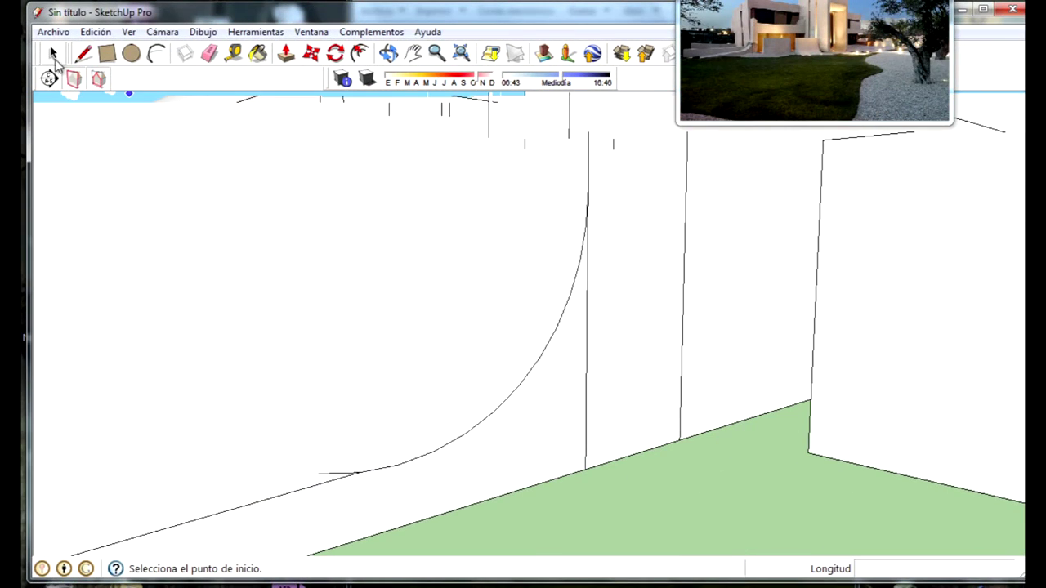
pyautogui.click(344, 476)
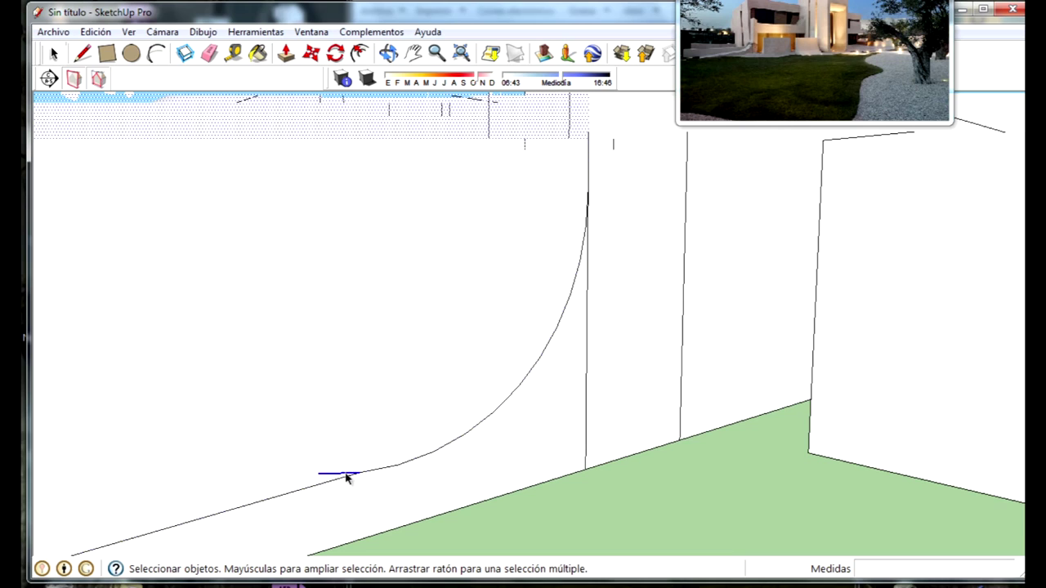
# Step: Undo the doubled stray line at the curve's foot, then zoom out to the whole building
pyautogui.scroll(-3, 425, 442)
pyautogui.scroll(-2, 390, 469)
pyautogui.scroll(4, 434, 476)
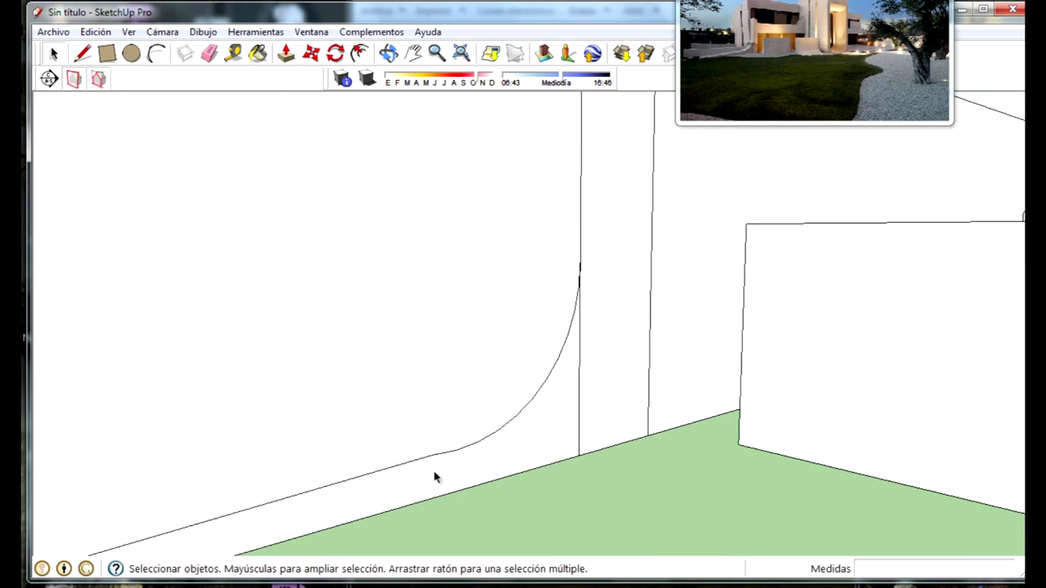
pyautogui.scroll(2, 432, 458)
pyautogui.scroll(1, 432, 455)
pyautogui.click(89, 57)
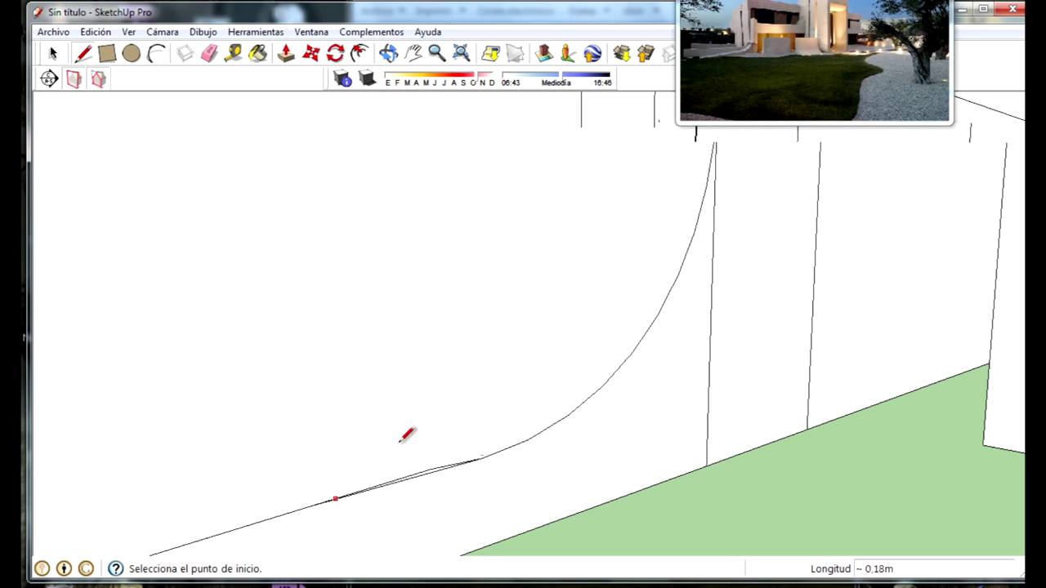
pyautogui.press('space')
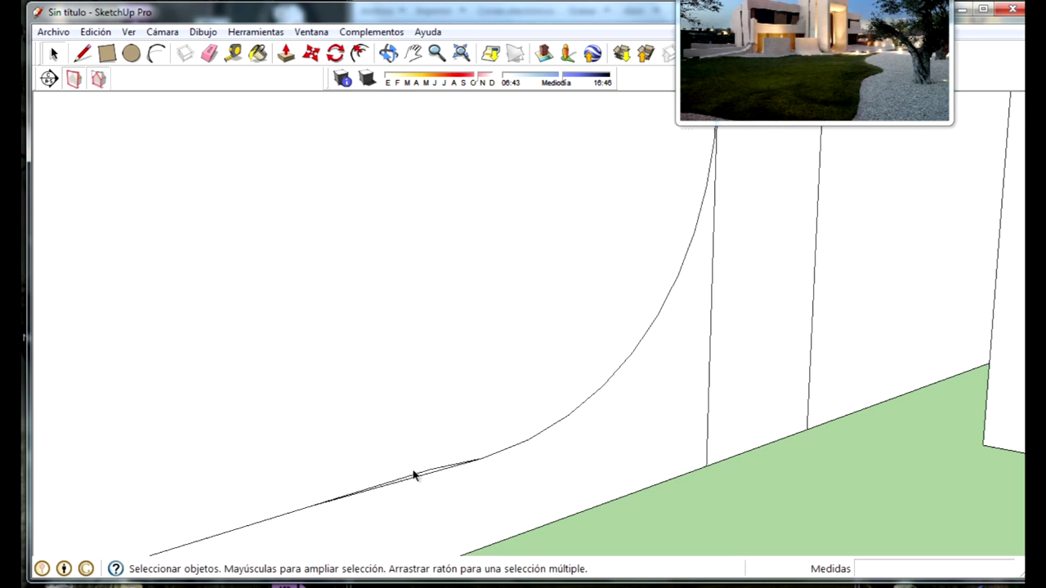
pyautogui.hotkey('ctrl', 'z')
pyautogui.scroll(-2, 435, 449)
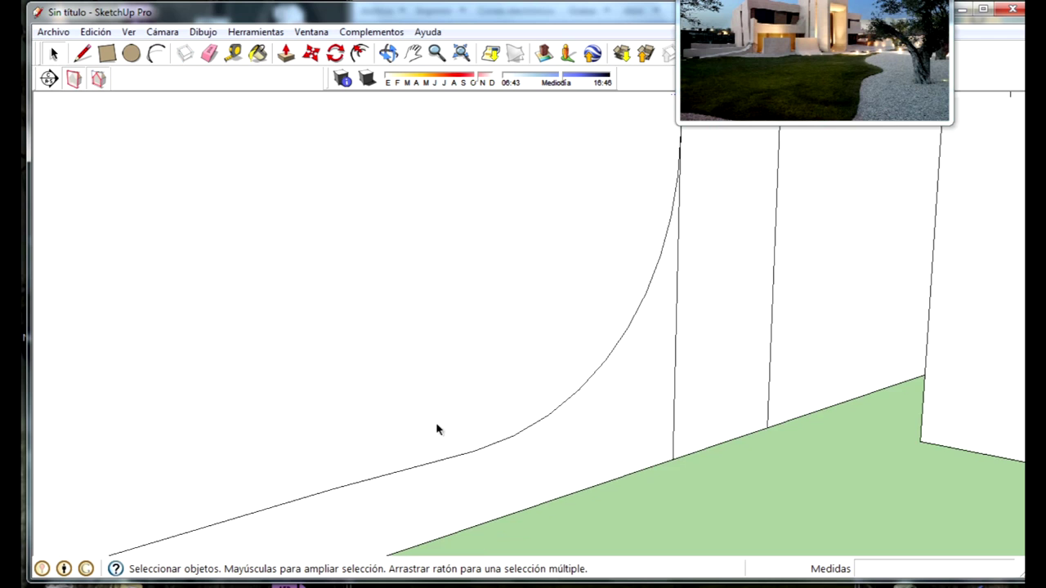
pyautogui.scroll(-2, 458, 400)
pyautogui.scroll(-3, 487, 380)
pyautogui.scroll(-4, 539, 368)
pyautogui.scroll(2, 695, 311)
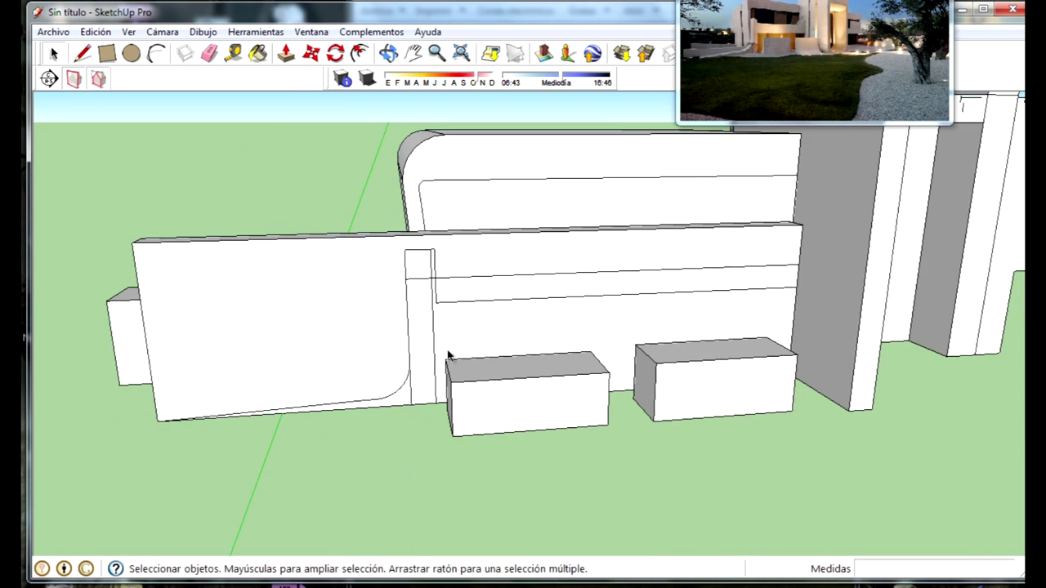
# Step: Round the front wall's right-hand corner with an arc drawn along its edge
pyautogui.scroll(2, 900, 286)
pyautogui.click(155, 54)
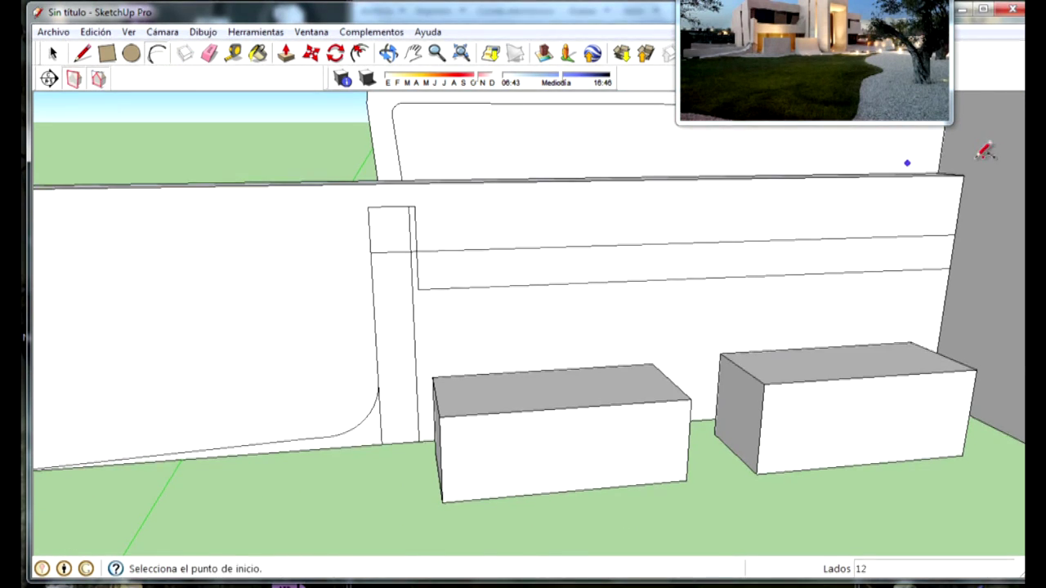
pyautogui.scroll(3, 905, 161)
pyautogui.scroll(2, 964, 182)
pyautogui.click(854, 369)
pyautogui.click(946, 264)
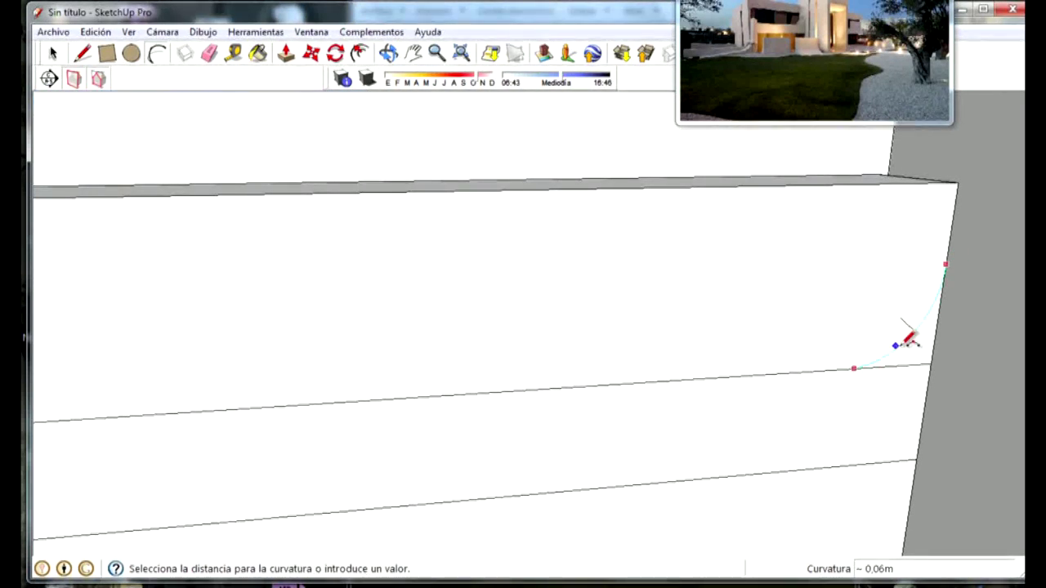
pyautogui.click(907, 339)
pyautogui.moveTo(958, 316)
pyautogui.mouseDown(button='middle')
pyautogui.moveTo(834, 242)
pyautogui.moveTo(789, 236)
pyautogui.mouseUp(button='middle')
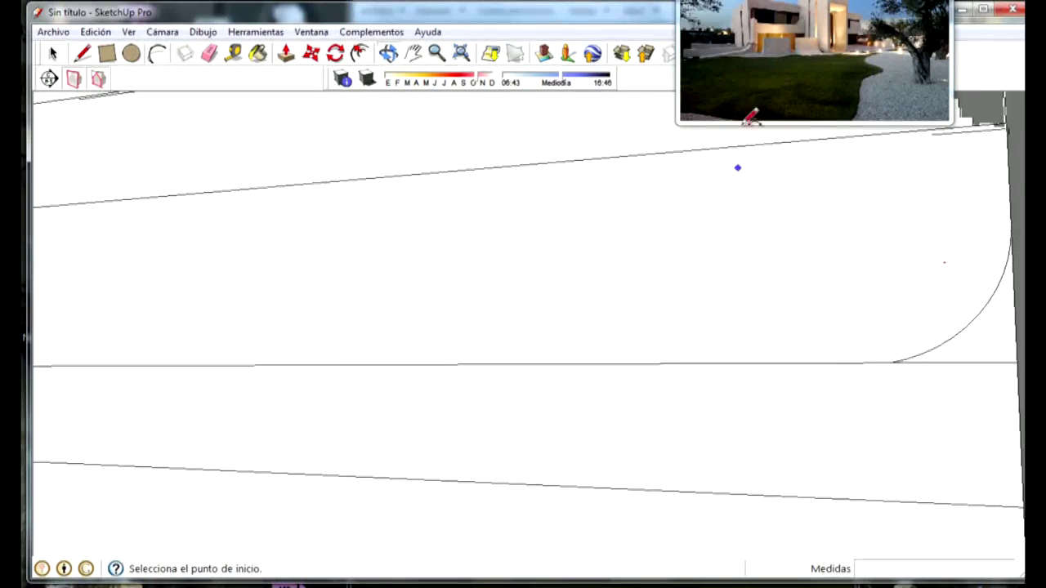
# Step: Bring up the reference house photo in Windows Photo Viewer
pyautogui.hotkey('alt', 'Tab')
pyautogui.scroll(1, 579, 390)
pyautogui.scroll(-2, 572, 385)
pyautogui.scroll(-2, 560, 385)
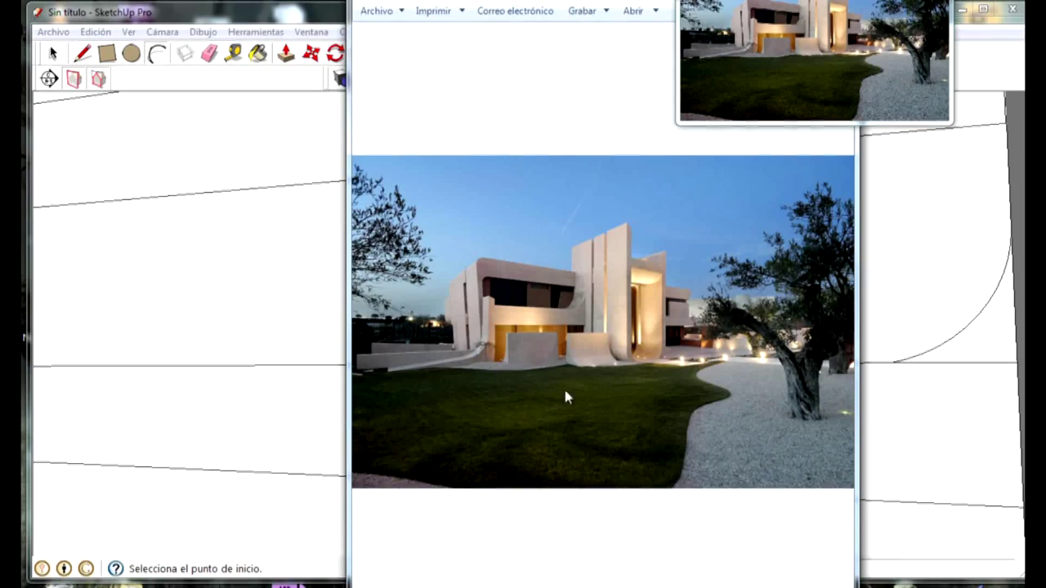
# Step: Return to the model, cancel the pending arc, and draw a short line on the wall edge
pyautogui.click(339, 323)
pyautogui.scroll(-2, 452, 329)
pyautogui.moveTo(452, 329)
pyautogui.mouseDown(button='middle')
pyautogui.moveTo(528, 313)
pyautogui.moveTo(360, 423)
pyautogui.moveTo(303, 385)
pyautogui.mouseUp(button='middle')
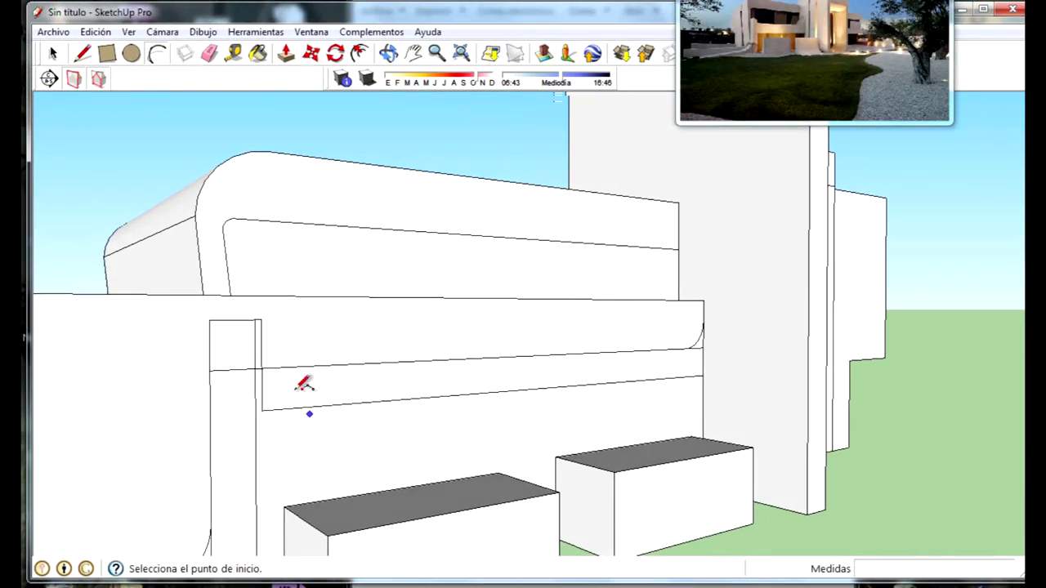
pyautogui.scroll(2, 240, 325)
pyautogui.scroll(1, 203, 311)
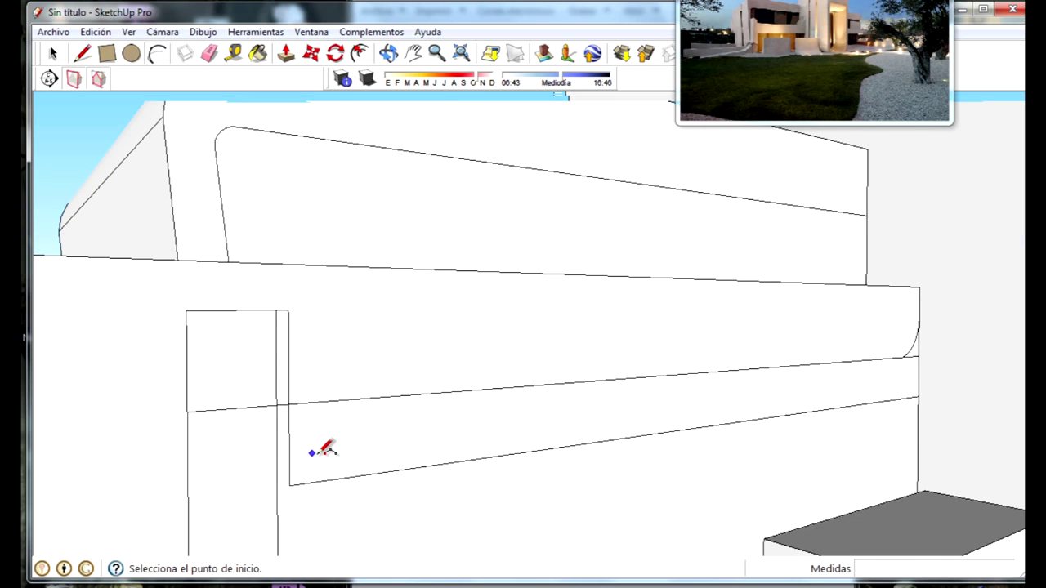
pyautogui.scroll(-1, 325, 448)
pyautogui.scroll(-2, 344, 464)
pyautogui.scroll(2, 325, 456)
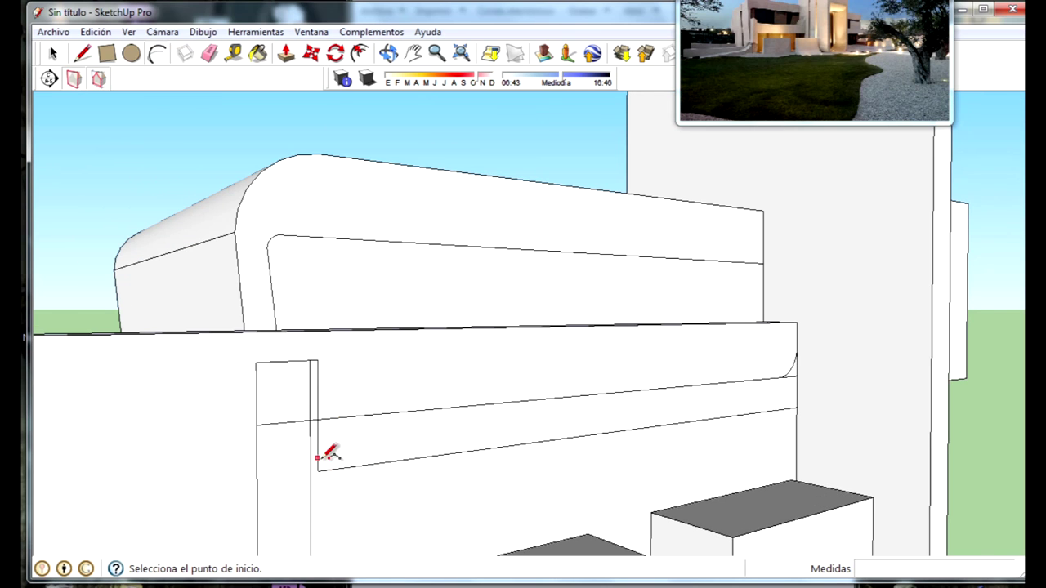
pyautogui.press('Escape')
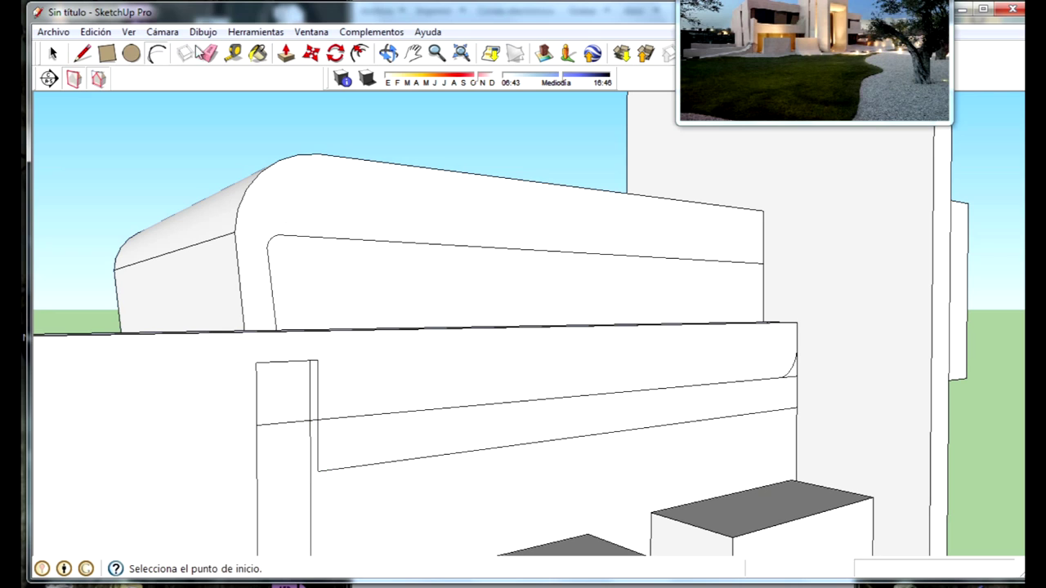
pyautogui.click(81, 54)
pyautogui.scroll(3, 194, 439)
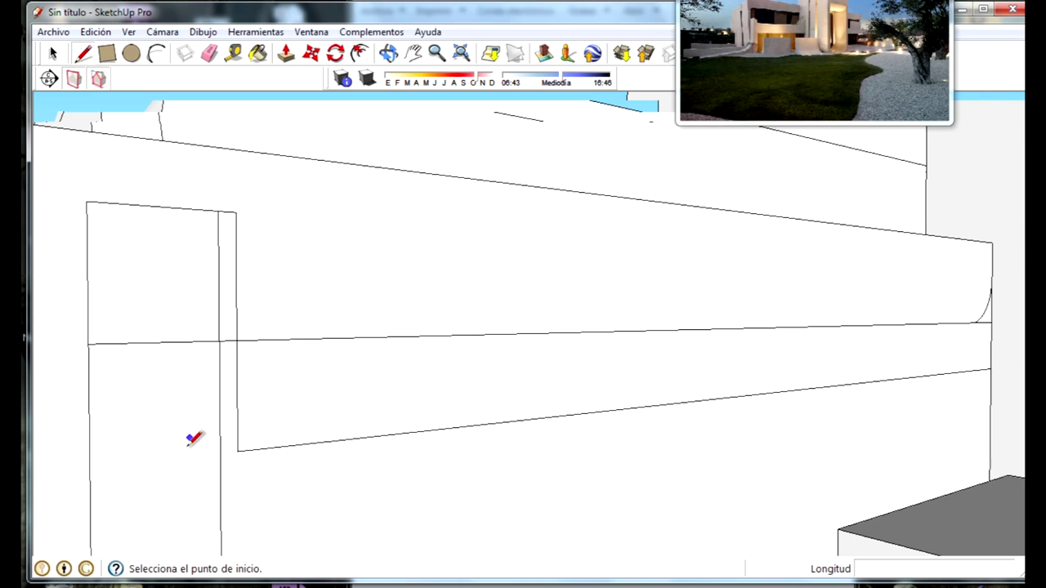
pyautogui.click(224, 453)
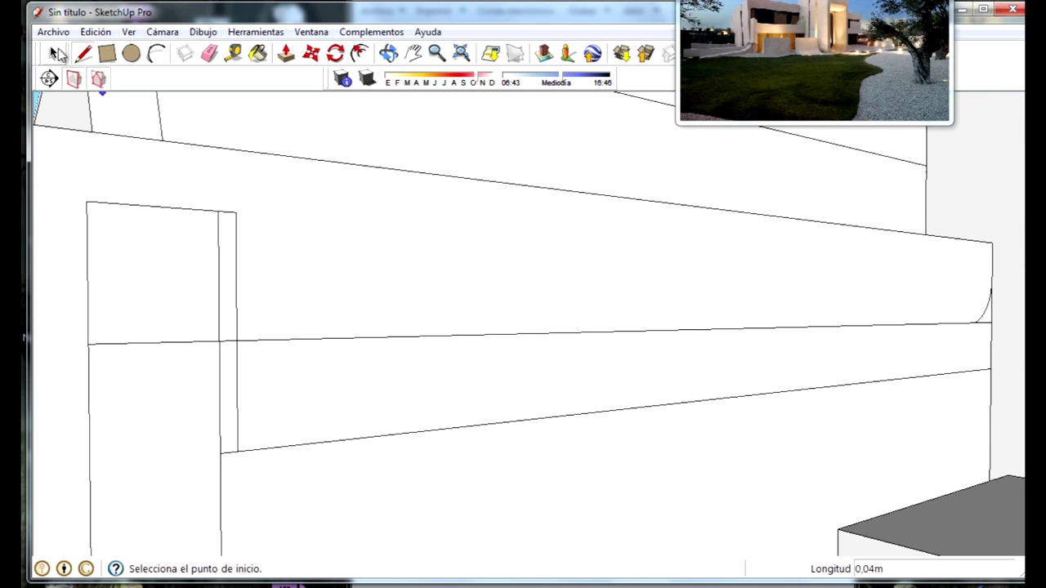
# Step: Delete the beam face above the recess plus its vertical and horizontal pillar edges
pyautogui.click(56, 54)
pyautogui.click(235, 329)
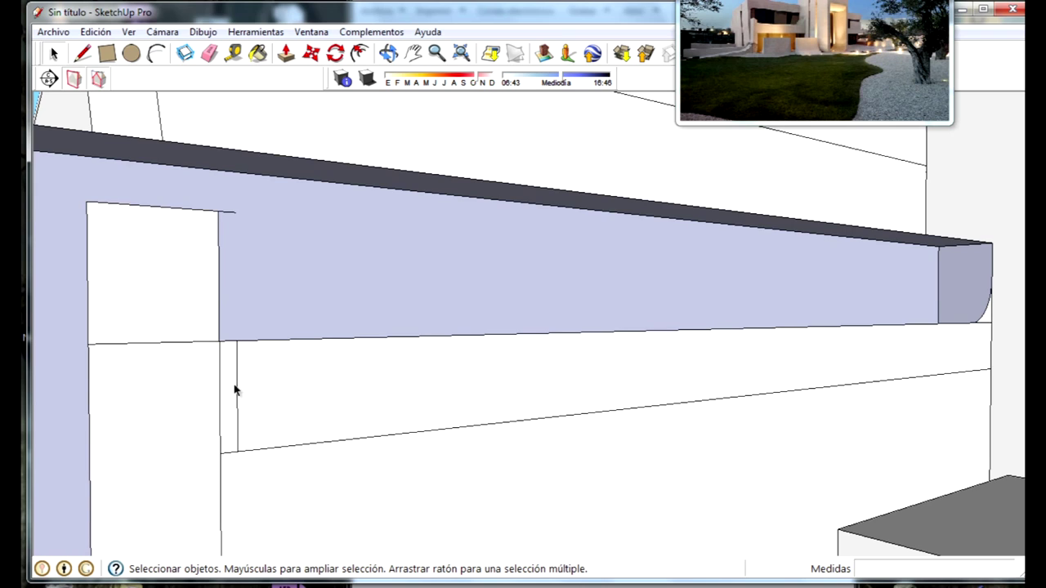
pyautogui.press('Delete')
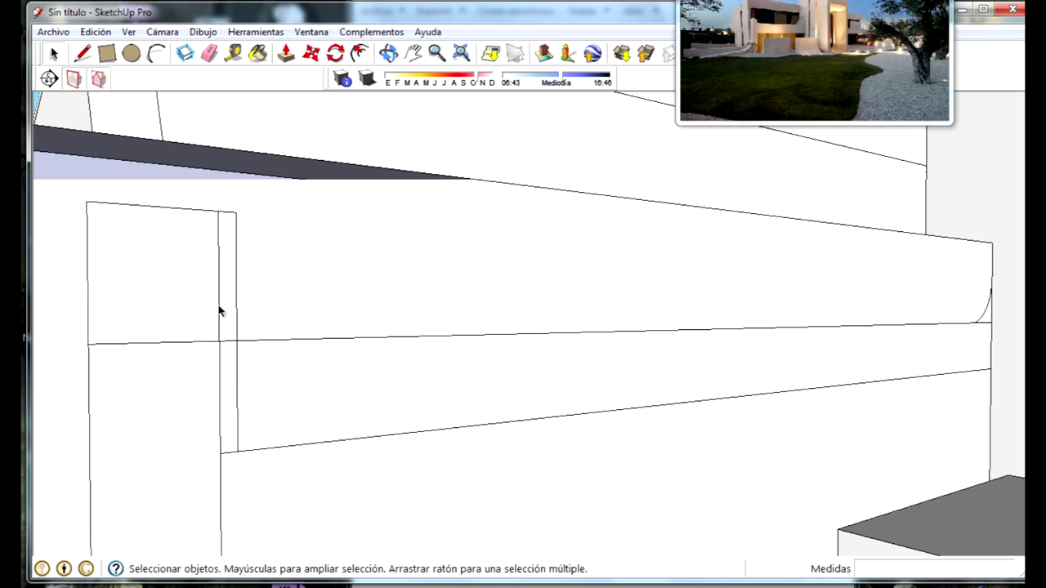
pyautogui.press('Delete')
pyautogui.press('Delete')
pyautogui.click(235, 337)
pyautogui.press('Delete')
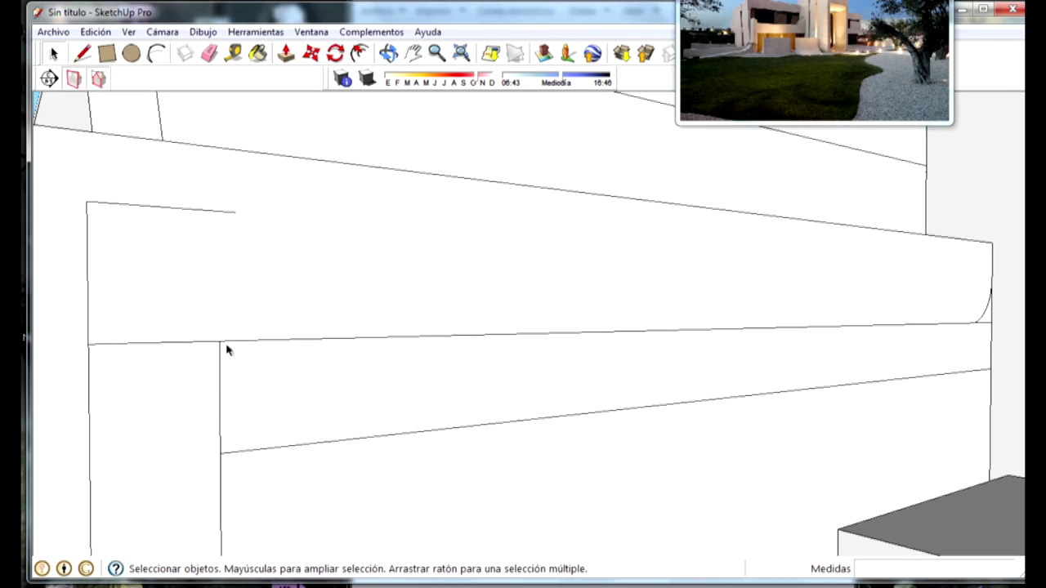
pyautogui.click(200, 344)
pyautogui.press('Delete')
# Step: Redraw the pillar's vertical side edge from the band up to the top
pyautogui.press('l')
pyautogui.click(219, 341)
pyautogui.click(219, 210)
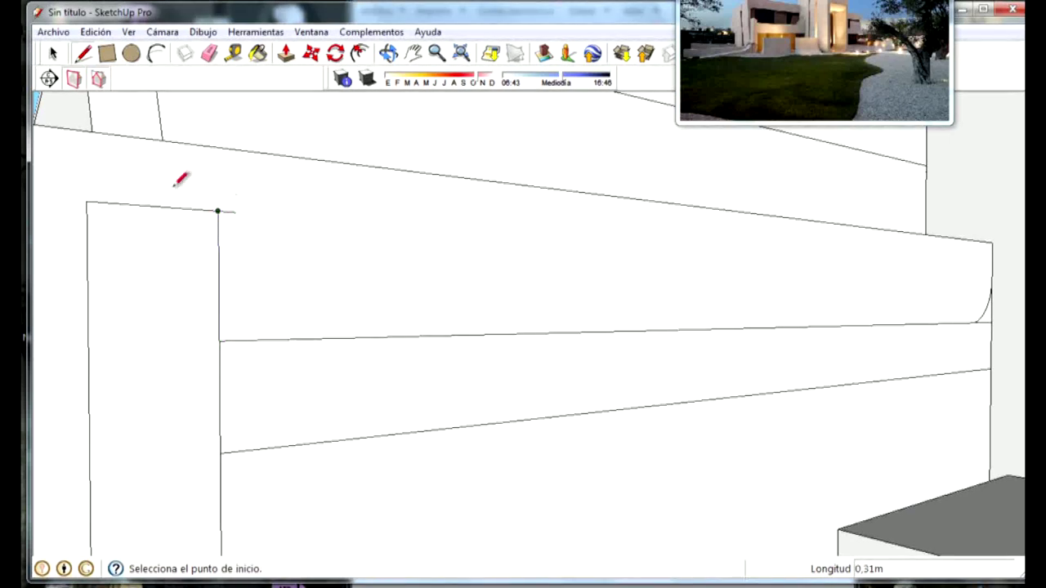
pyautogui.press('space')
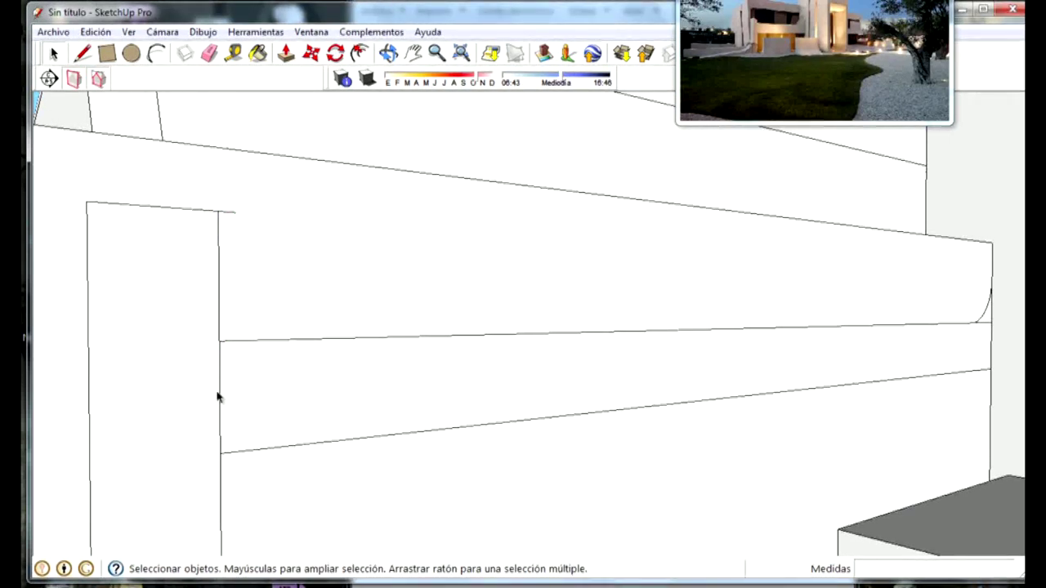
pyautogui.scroll(-2, 374, 350)
pyautogui.scroll(-3, 344, 281)
pyautogui.scroll(2, 345, 282)
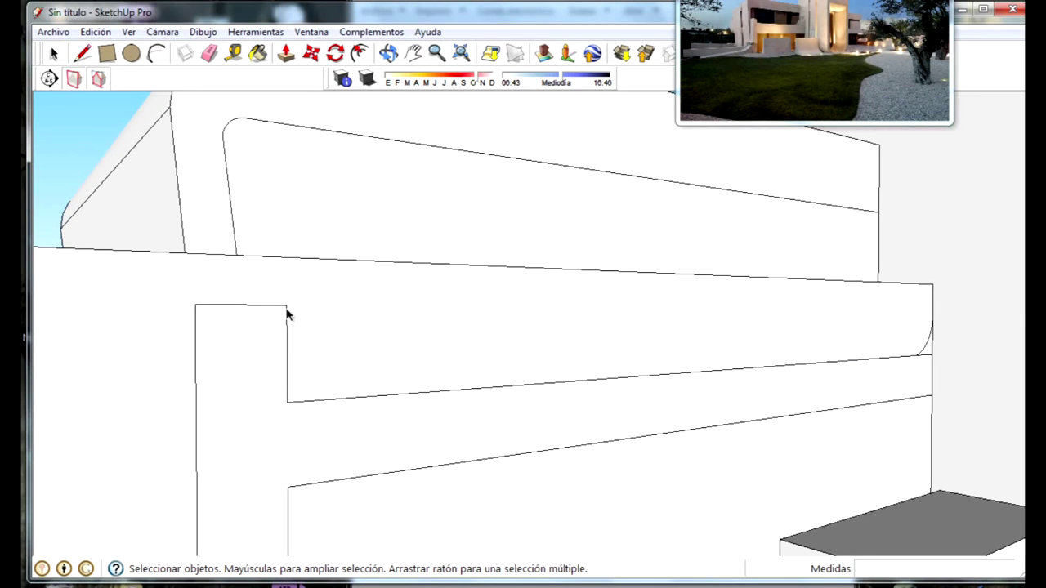
# Step: Start a slanted line at the pillar's top corner, viewed from above
pyautogui.scroll(-2, 287, 314)
pyautogui.moveTo(315, 309)
pyautogui.mouseDown(button='middle')
pyautogui.moveTo(369, 355)
pyautogui.moveTo(286, 346)
pyautogui.mouseUp(button='middle')
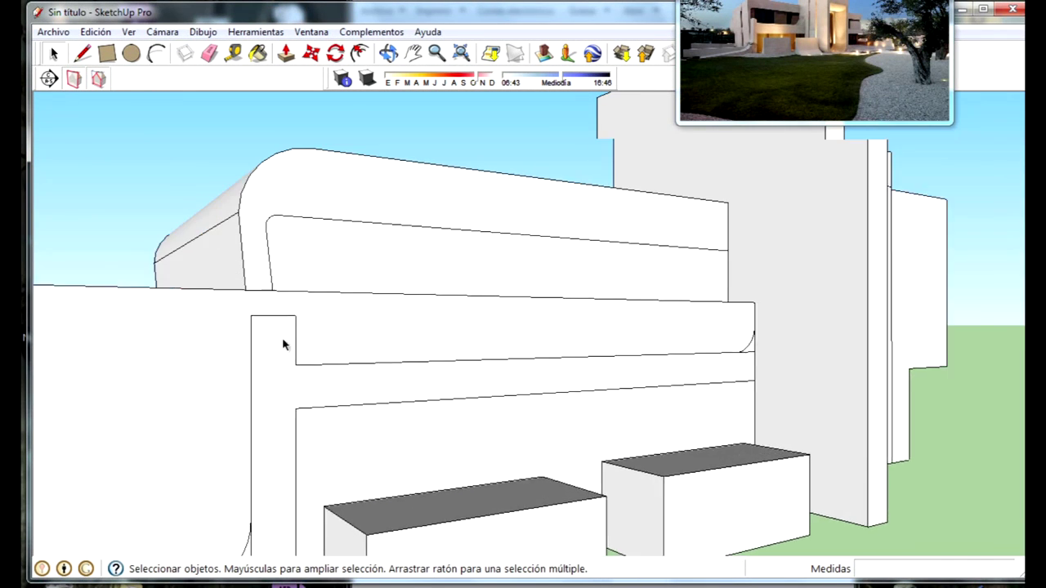
pyautogui.scroll(1, 285, 346)
pyautogui.scroll(1, 220, 233)
pyautogui.moveTo(232, 301); pyautogui.dragTo(168, 346, button='middle')
pyautogui.click(82, 54)
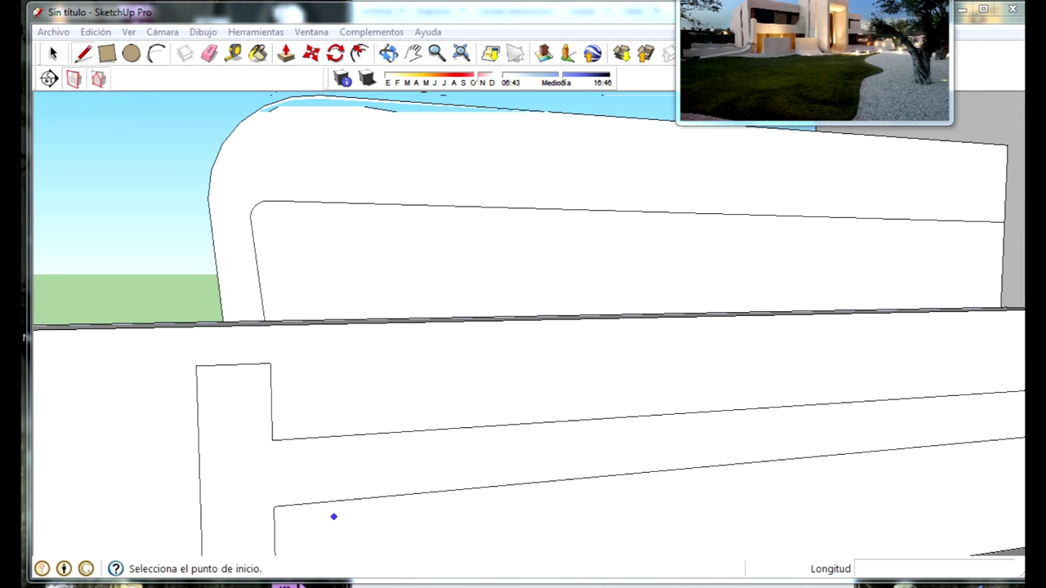
pyautogui.scroll(3, 439, 346)
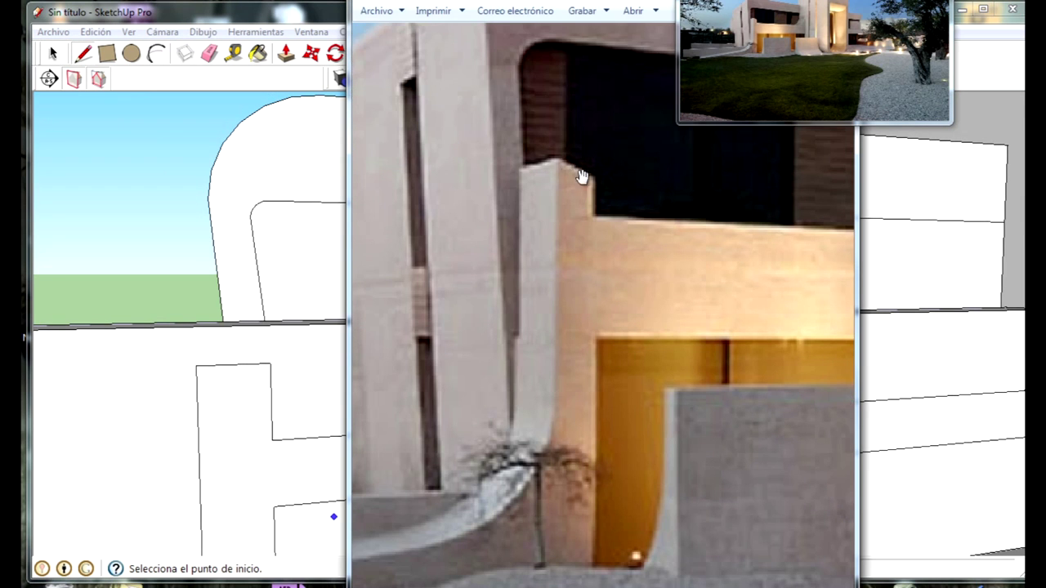
pyautogui.click(196, 365)
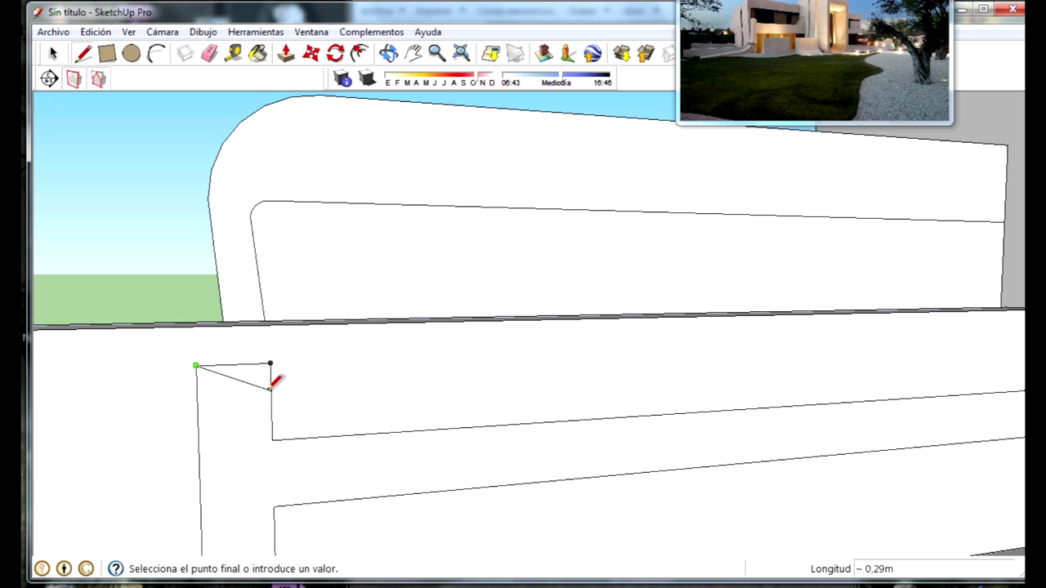
# Step: Delete the pillar's old flat top edge and the short vertical edge beneath it
pyautogui.click(285, 54)
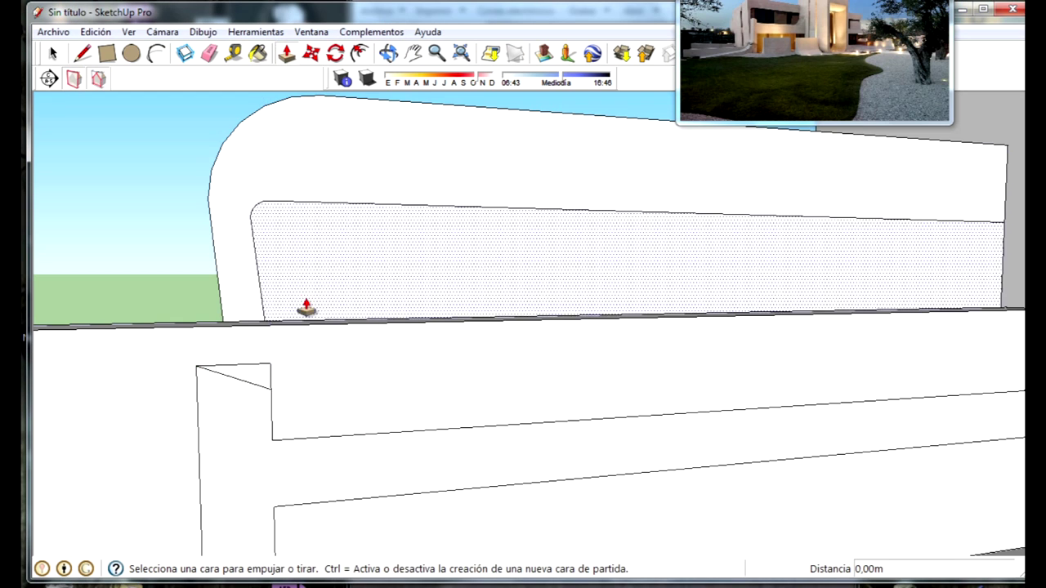
pyautogui.moveTo(303, 303); pyautogui.dragTo(294, 278, button='middle')
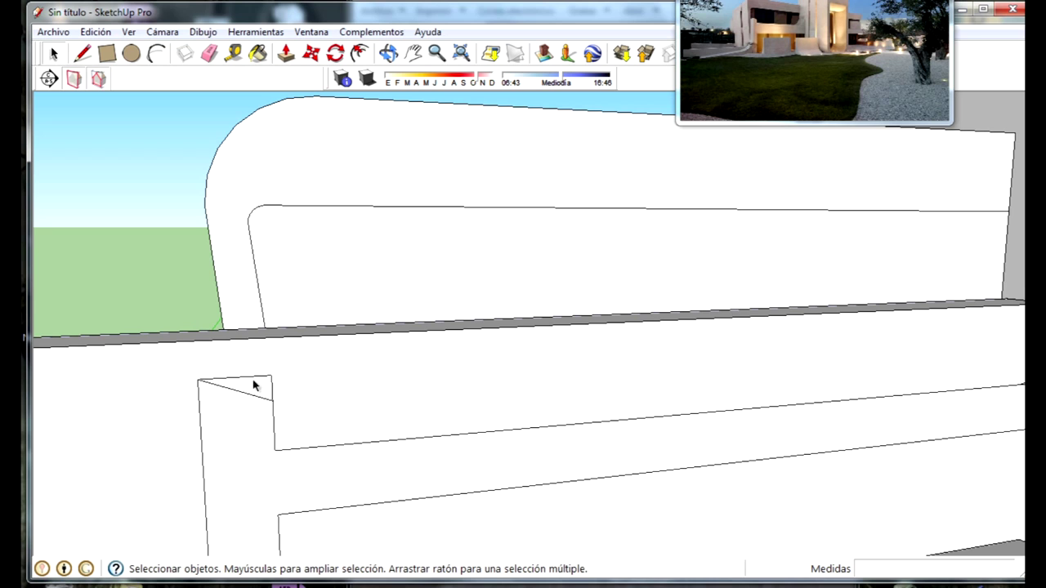
pyautogui.press('Delete')
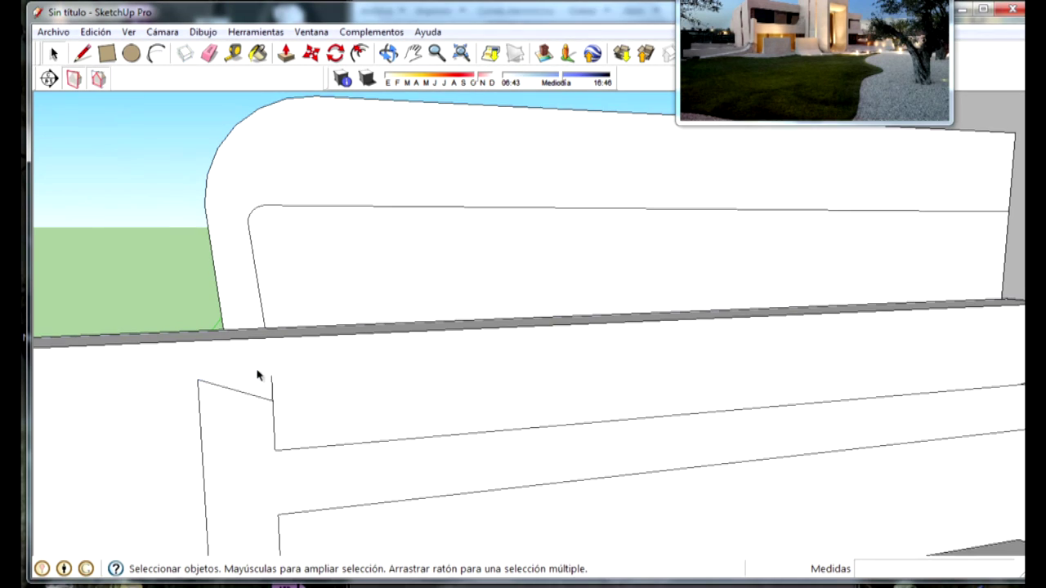
pyautogui.click(272, 389)
pyautogui.press('Delete')
# Step: Push the curved low wall face back 0.30 m
pyautogui.scroll(-2, 272, 390)
pyautogui.scroll(-5, 409, 362)
pyautogui.moveTo(408, 362); pyautogui.dragTo(343, 387, button='middle')
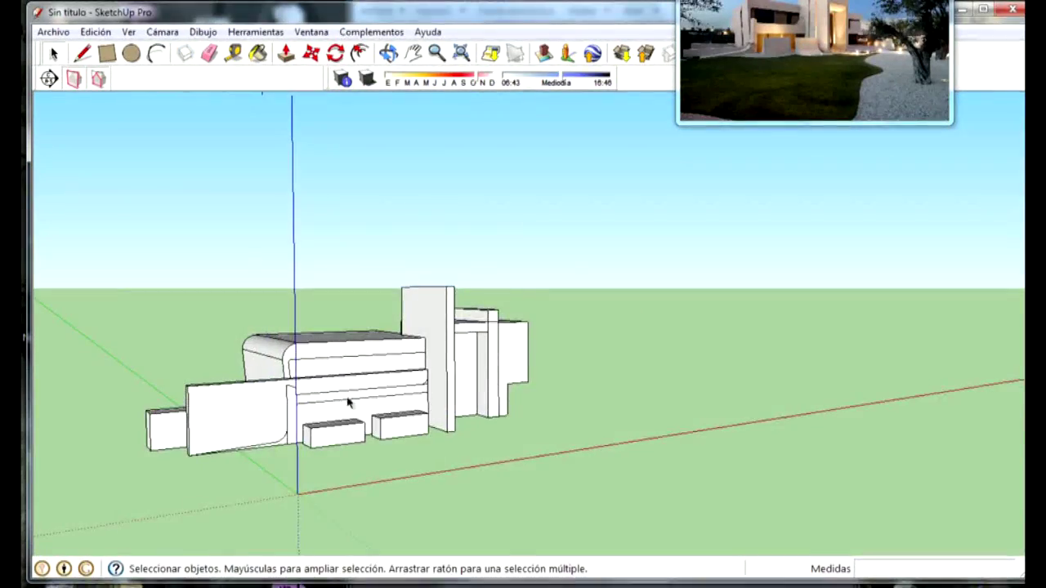
pyautogui.scroll(3, 254, 117)
pyautogui.click(286, 53)
pyautogui.scroll(2, 211, 411)
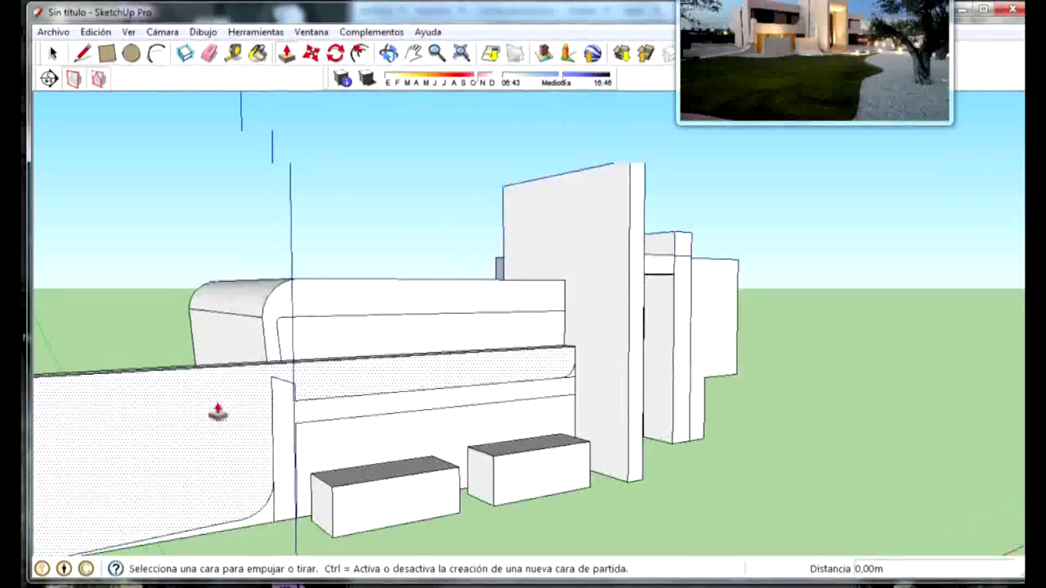
pyautogui.scroll(-1, 366, 434)
pyautogui.moveTo(366, 433); pyautogui.dragTo(281, 438, button='middle')
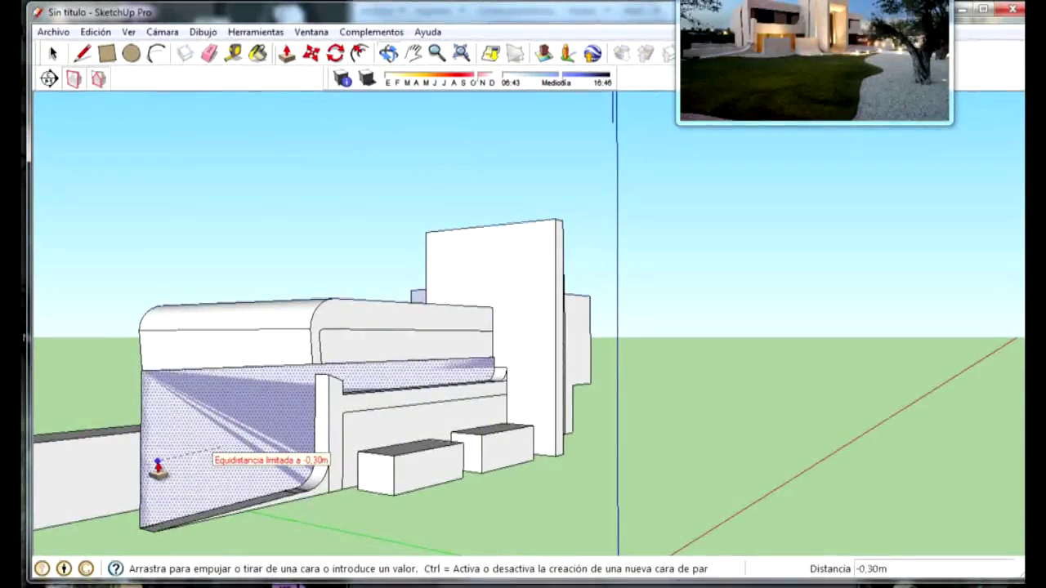
pyautogui.click(198, 464)
pyautogui.moveTo(199, 463); pyautogui.dragTo(367, 434, button='middle')
pyautogui.scroll(3, 442, 413)
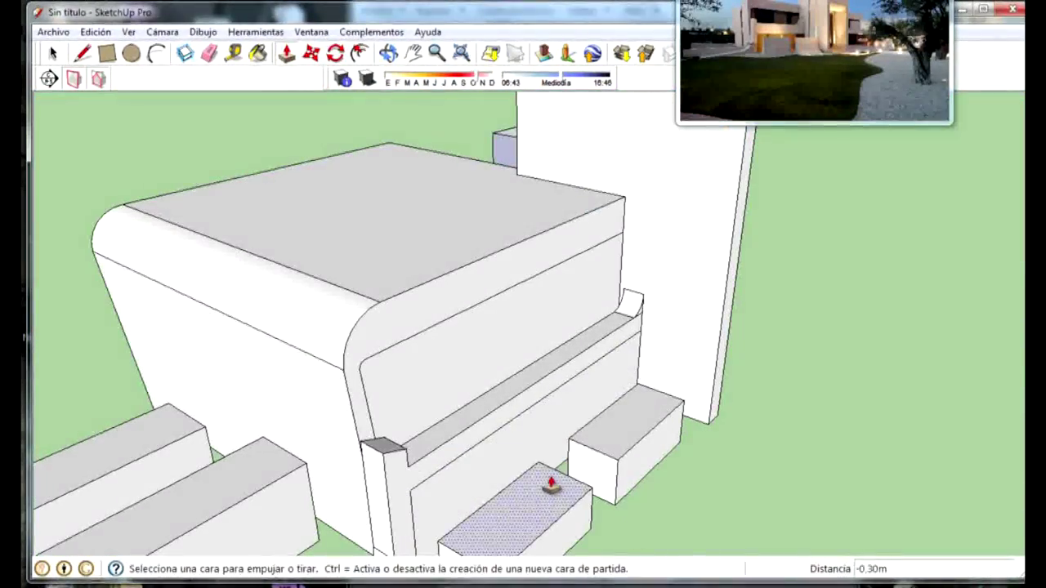
# Step: Push the recessed strip under the beam back 0.30 m, then begin pushing it again
pyautogui.click(482, 462)
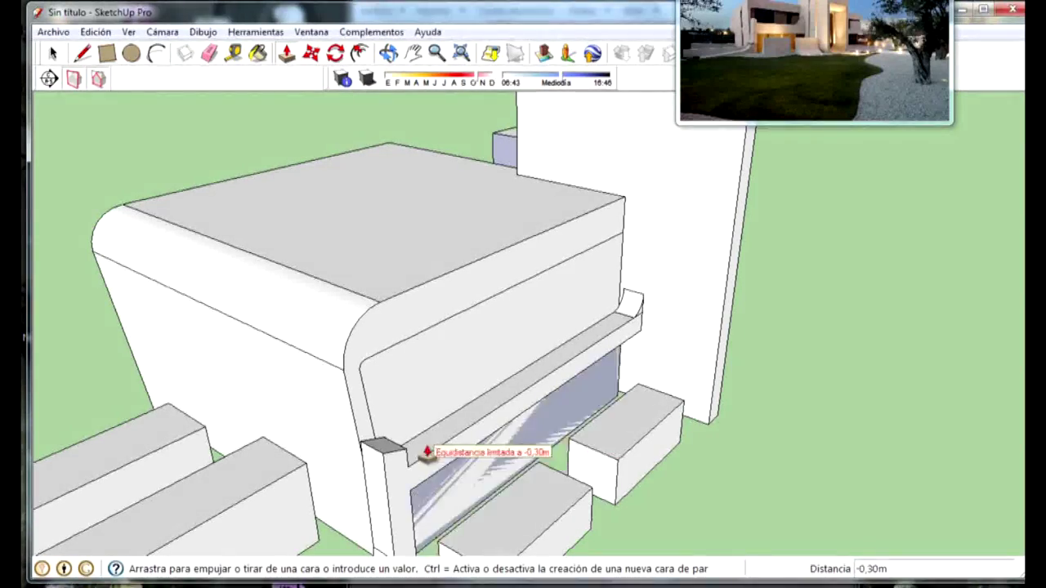
pyautogui.click(442, 479)
pyautogui.moveTo(444, 491)
pyautogui.mouseDown(button='middle')
pyautogui.moveTo(494, 505)
pyautogui.moveTo(514, 478)
pyautogui.mouseUp(button='middle')
pyautogui.click(513, 478)
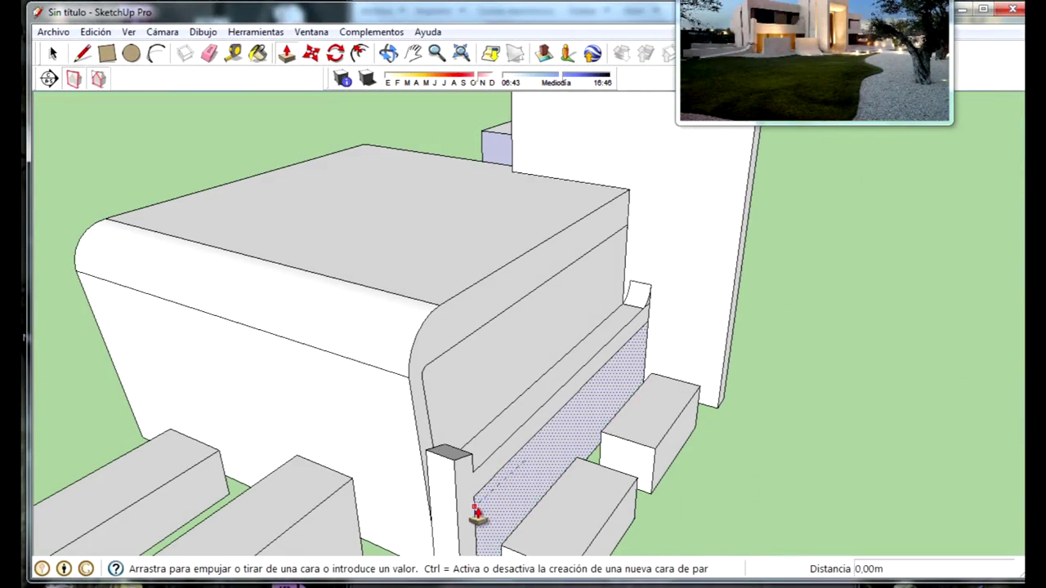
pyautogui.moveTo(518, 491); pyautogui.dragTo(343, 404, button='middle')
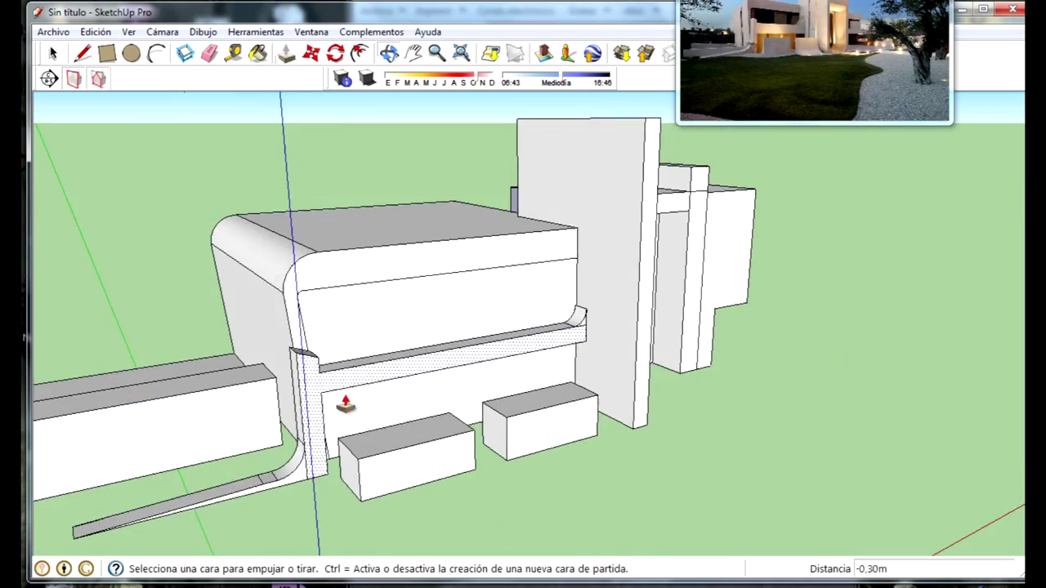
pyautogui.scroll(5, 433, 491)
pyautogui.moveTo(433, 490)
pyautogui.mouseDown(button='middle')
pyautogui.moveTo(418, 279)
pyautogui.moveTo(427, 171)
pyautogui.mouseUp(button='middle')
pyautogui.scroll(3, 349, 179)
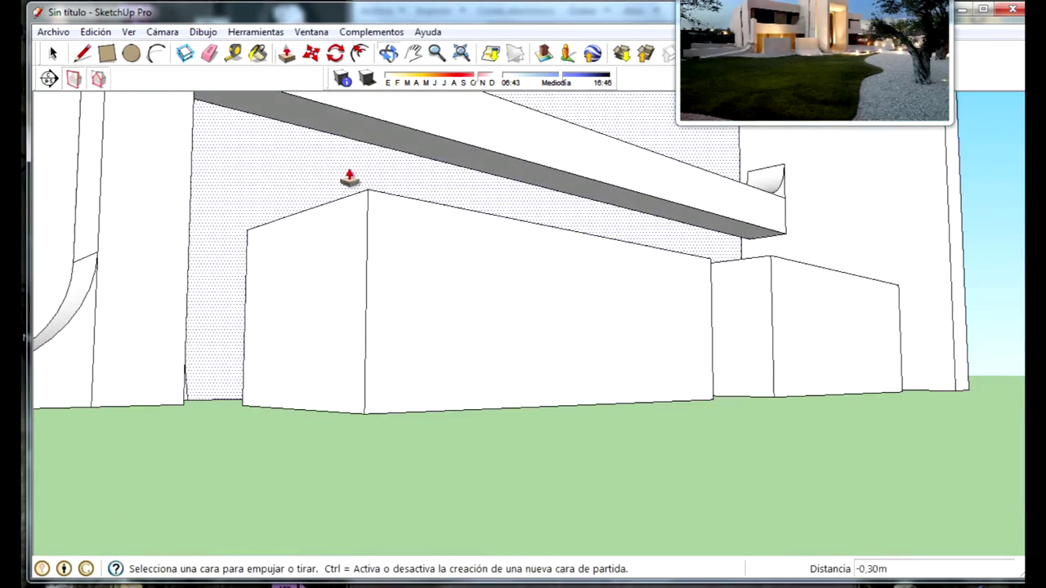
# Step: Set a further 0.06 m recess on the lower wall and check it from a high wide view
pyautogui.click(365, 157)
pyautogui.scroll(-5, 397, 299)
pyautogui.moveTo(397, 299)
pyautogui.mouseDown(button='middle')
pyautogui.moveTo(393, 369)
pyautogui.moveTo(234, 351)
pyautogui.mouseUp(button='middle')
pyautogui.scroll(4, 339, 366)
pyautogui.moveTo(340, 367); pyautogui.dragTo(346, 269, button='middle')
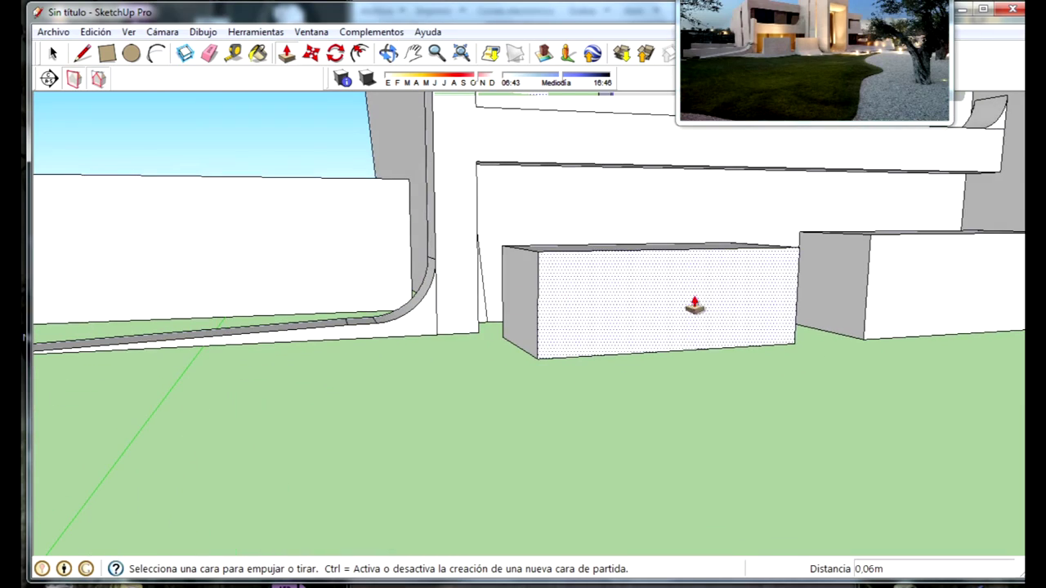
pyautogui.scroll(-4, 569, 283)
pyautogui.moveTo(643, 303)
pyautogui.mouseDown(button='middle')
pyautogui.moveTo(778, 398)
pyautogui.moveTo(864, 299)
pyautogui.mouseUp(button='middle')
pyautogui.click(417, 53)
pyautogui.scroll(4, 491, 343)
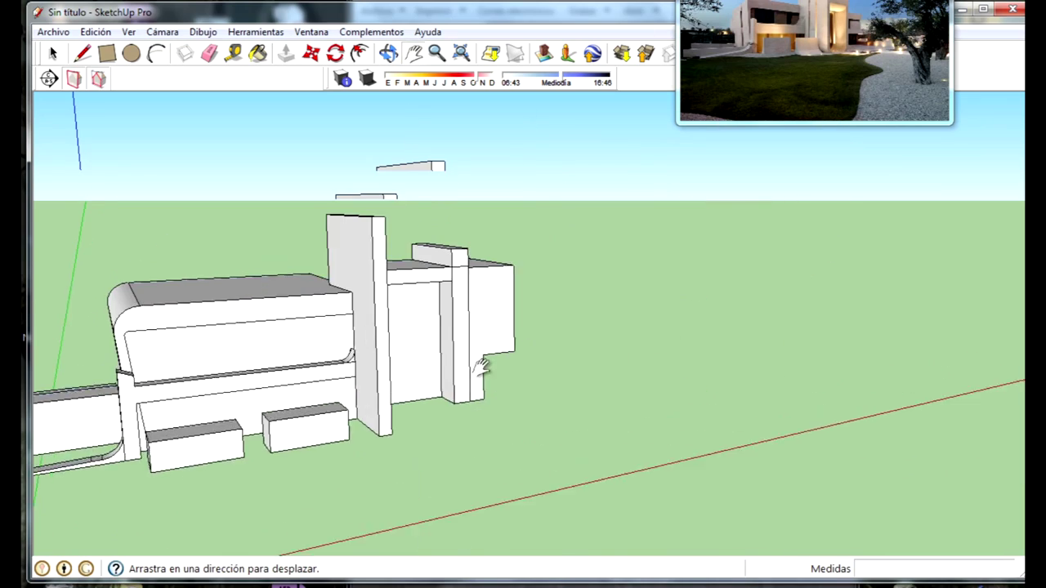
# Step: Push the rounded block's upper front panel above the band back about 0.42 m
pyautogui.moveTo(491, 381)
pyautogui.mouseDown(button='middle')
pyautogui.moveTo(570, 331)
pyautogui.moveTo(452, 331)
pyautogui.moveTo(467, 332)
pyautogui.mouseUp(button='middle')
pyautogui.scroll(3, 564, 314)
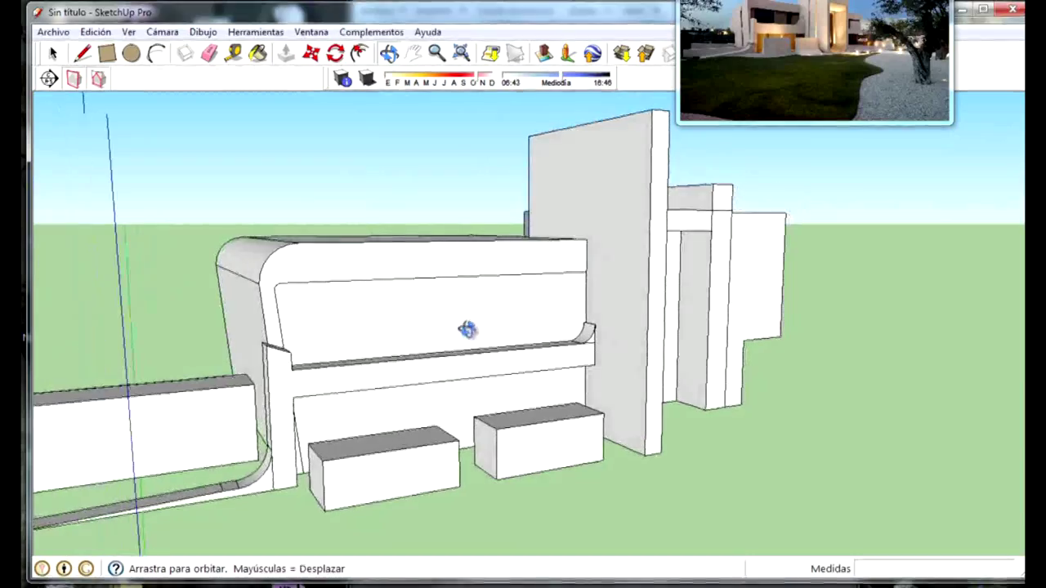
pyautogui.scroll(1, 414, 359)
pyautogui.moveTo(413, 360)
pyautogui.mouseDown(button='middle')
pyautogui.moveTo(413, 427)
pyautogui.moveTo(432, 444)
pyautogui.mouseUp(button='middle')
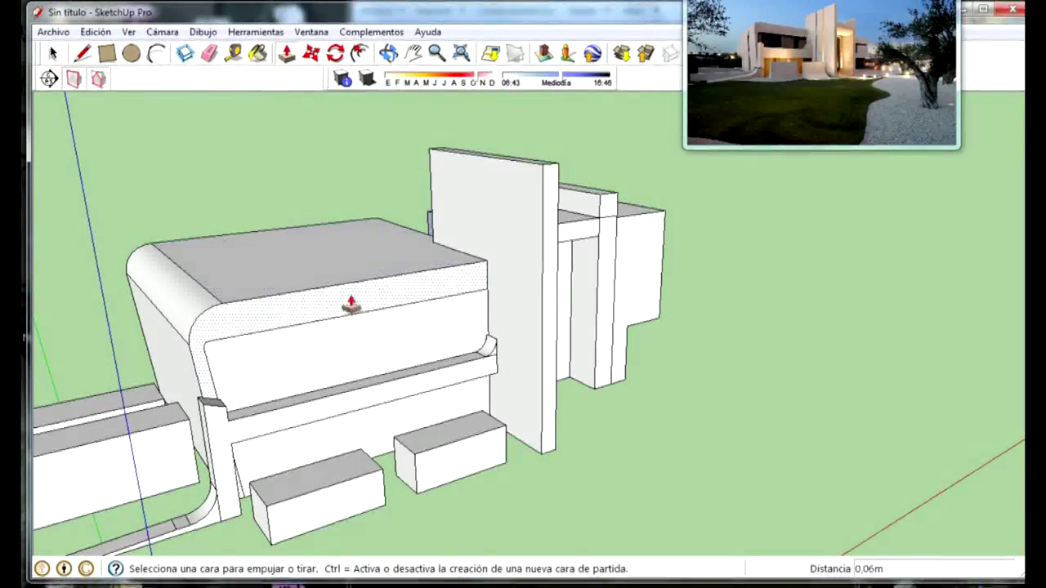
pyautogui.click(355, 331)
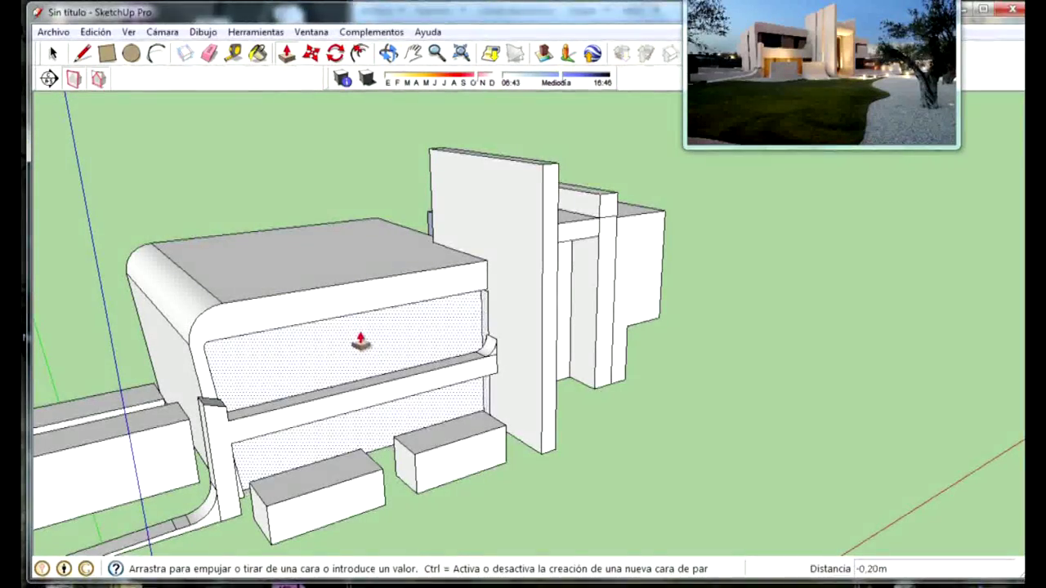
pyautogui.click(351, 339)
pyautogui.scroll(3, 327, 342)
pyautogui.moveTo(303, 343); pyautogui.dragTo(511, 360, button='middle')
pyautogui.scroll(-3, 330, 392)
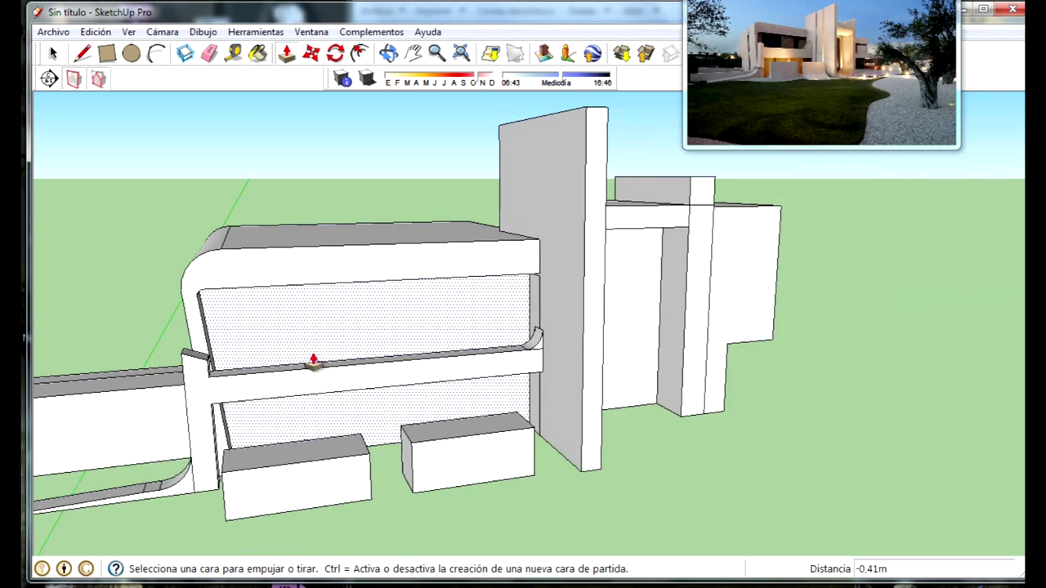
pyautogui.moveTo(313, 362); pyautogui.dragTo(434, 281, button='middle')
pyautogui.scroll(3, 434, 280)
pyautogui.click(107, 54)
pyautogui.scroll(2, 357, 245)
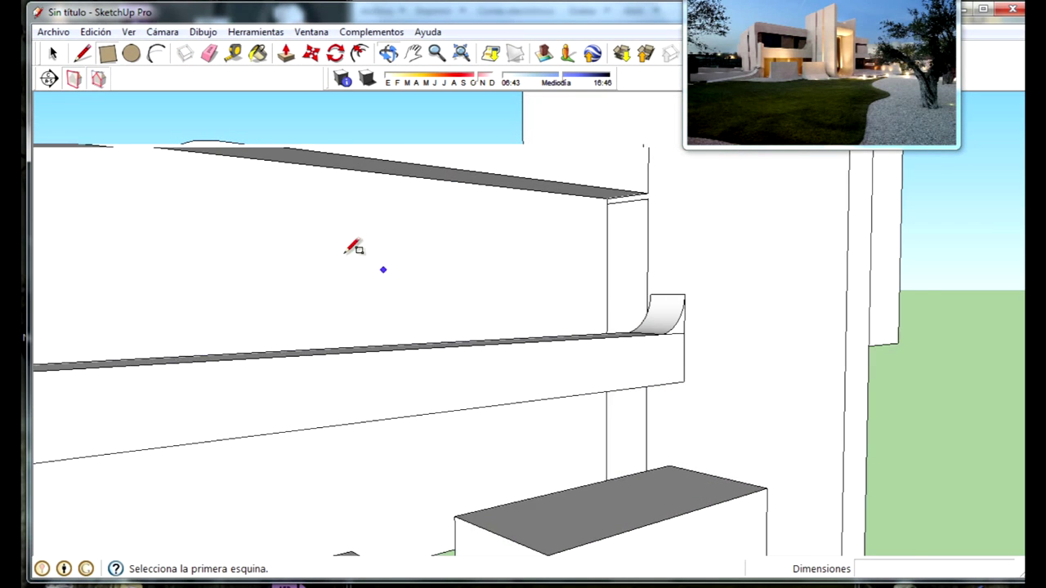
# Step: Compare the model with the reference photo and orbit toward the front block
pyautogui.scroll(2, 205, 147)
pyautogui.hotkey('alt', 'Tab')
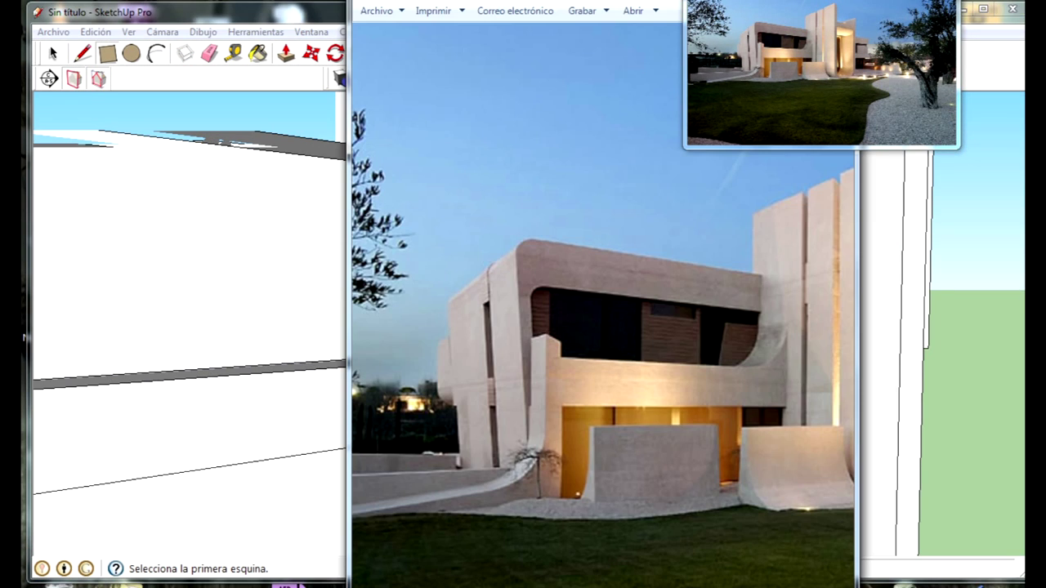
pyautogui.hotkey('alt', 'Tab')
pyautogui.scroll(-1, 304, 250)
pyautogui.scroll(-3, 303, 271)
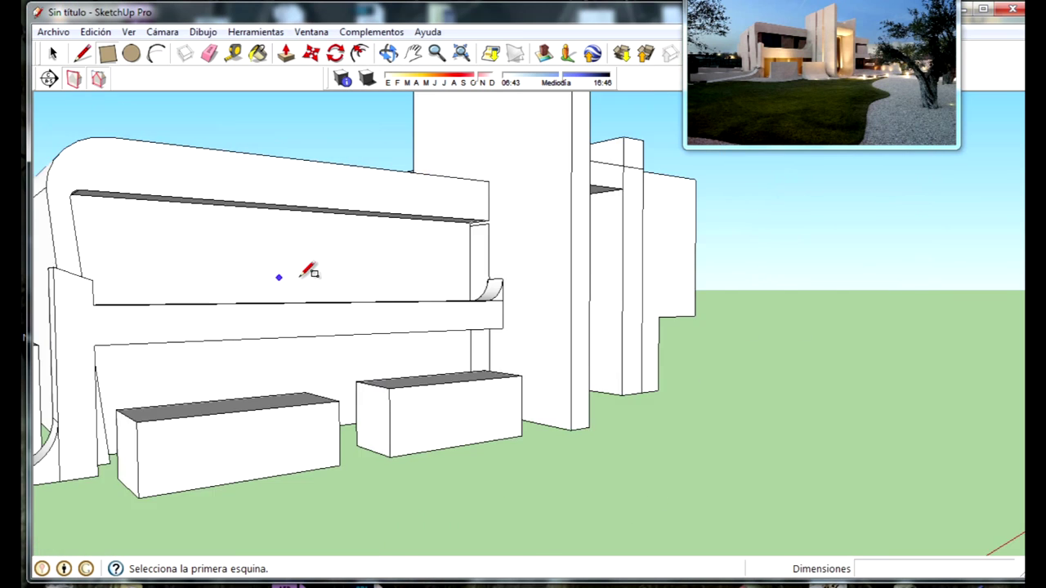
pyautogui.moveTo(304, 271); pyautogui.dragTo(204, 305, button='middle')
pyautogui.scroll(2, 189, 204)
pyautogui.scroll(2, 189, 204)
pyautogui.scroll(2, 184, 108)
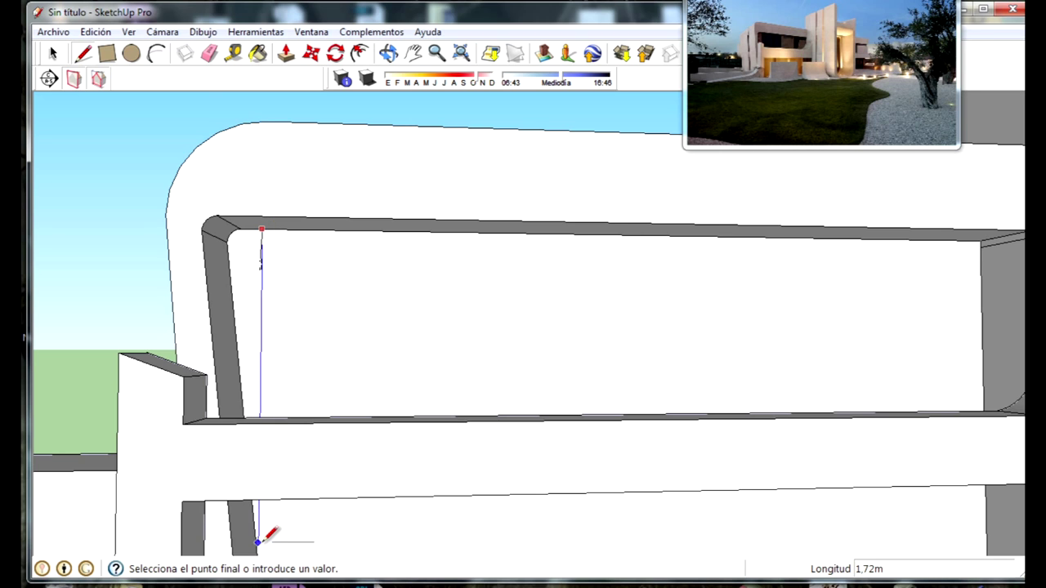
# Step: Draw the sloped edge of the slanted panel near the upper wall's right end
pyautogui.moveTo(259, 542); pyautogui.dragTo(259, 494, button='middle')
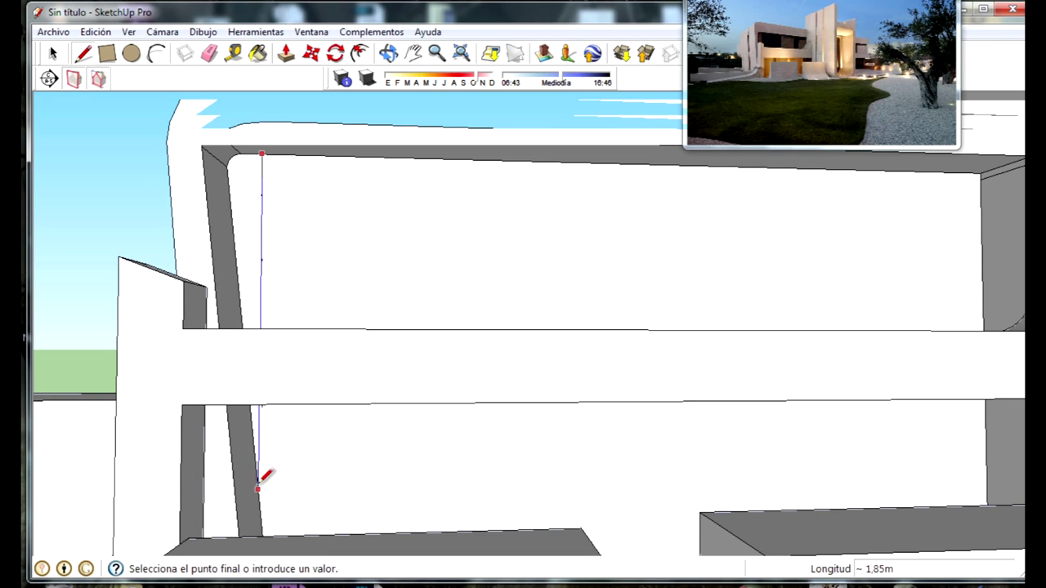
pyautogui.moveTo(258, 489); pyautogui.dragTo(451, 339, button='middle')
pyautogui.scroll(-3, 666, 397)
pyautogui.scroll(3, 624, 357)
pyautogui.scroll(2, 614, 323)
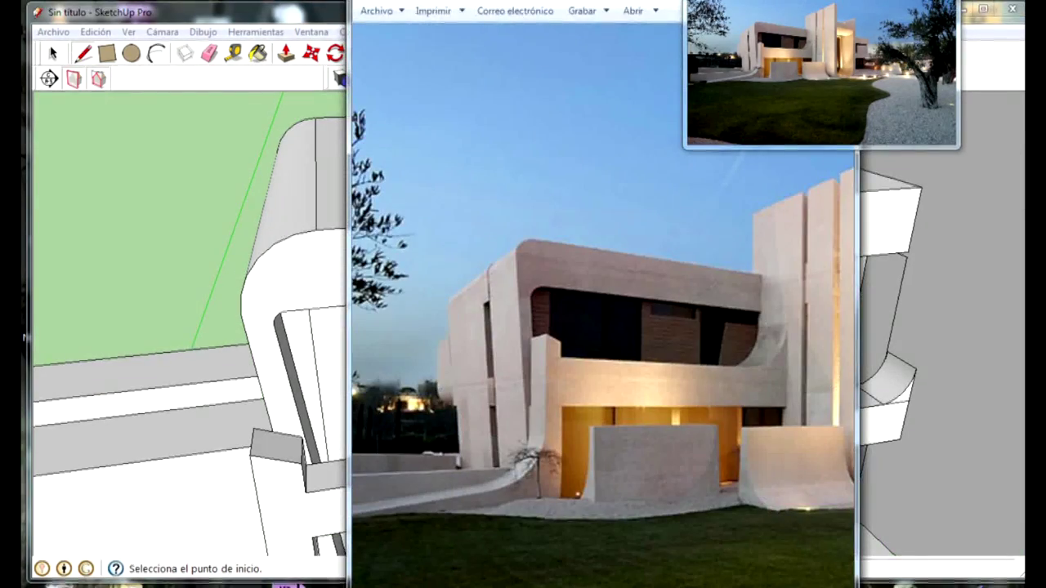
pyautogui.scroll(3, 821, 343)
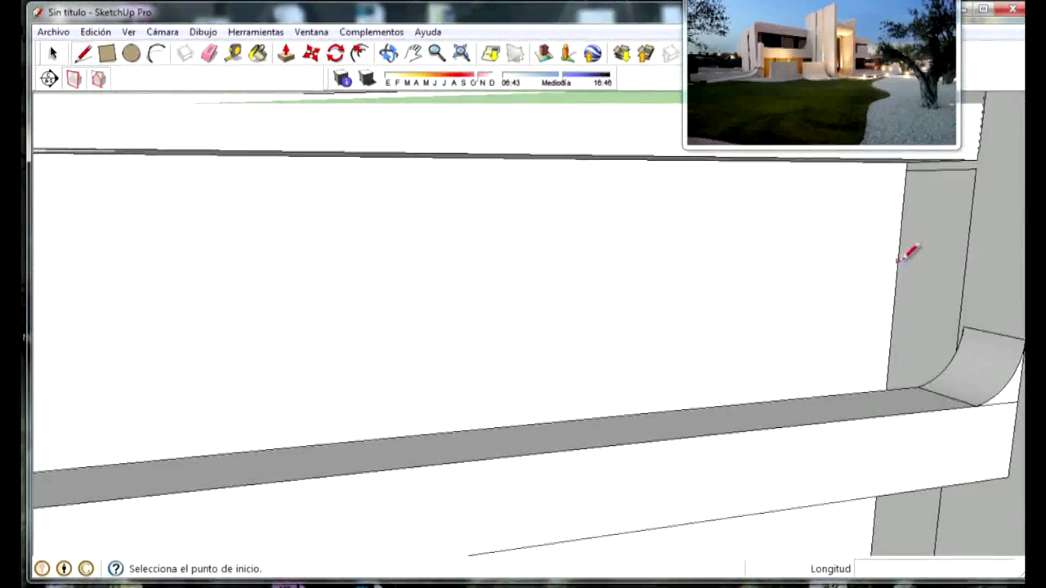
pyautogui.click(897, 260)
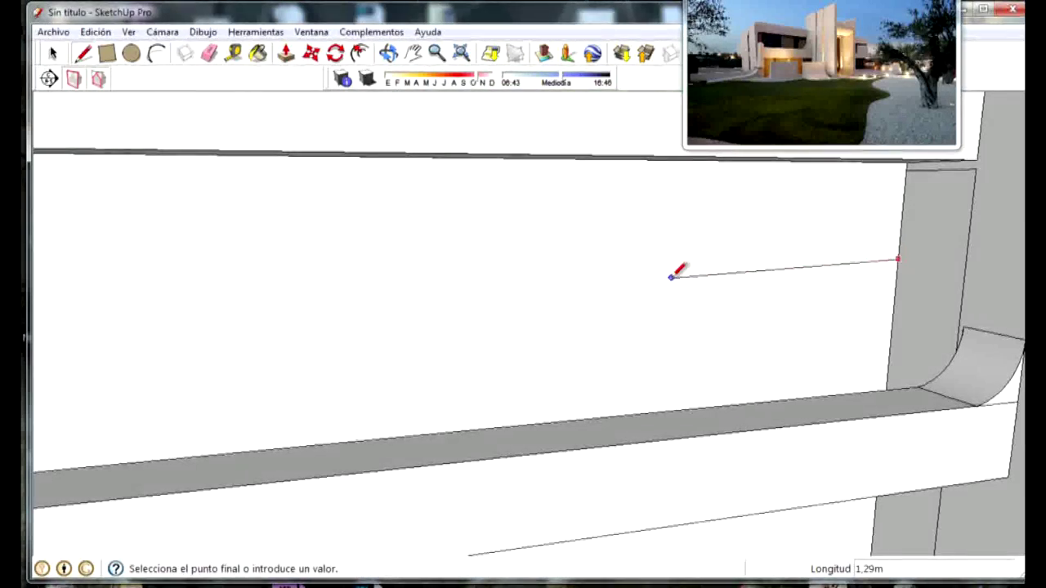
pyautogui.moveTo(679, 264)
pyautogui.mouseDown(button='middle')
pyautogui.moveTo(596, 432)
pyautogui.moveTo(606, 366)
pyautogui.mouseUp(button='middle')
pyautogui.click(603, 434)
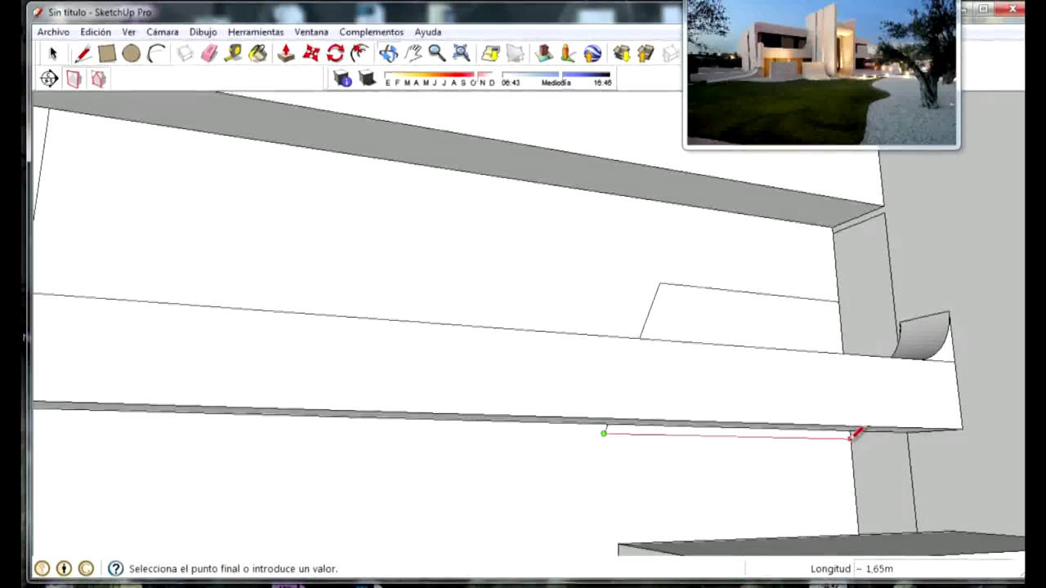
pyautogui.press('Escape')
# Step: Recheck the reference photo and settle on a frontal view of the facade
pyautogui.moveTo(444, 362); pyautogui.dragTo(423, 457, button='middle')
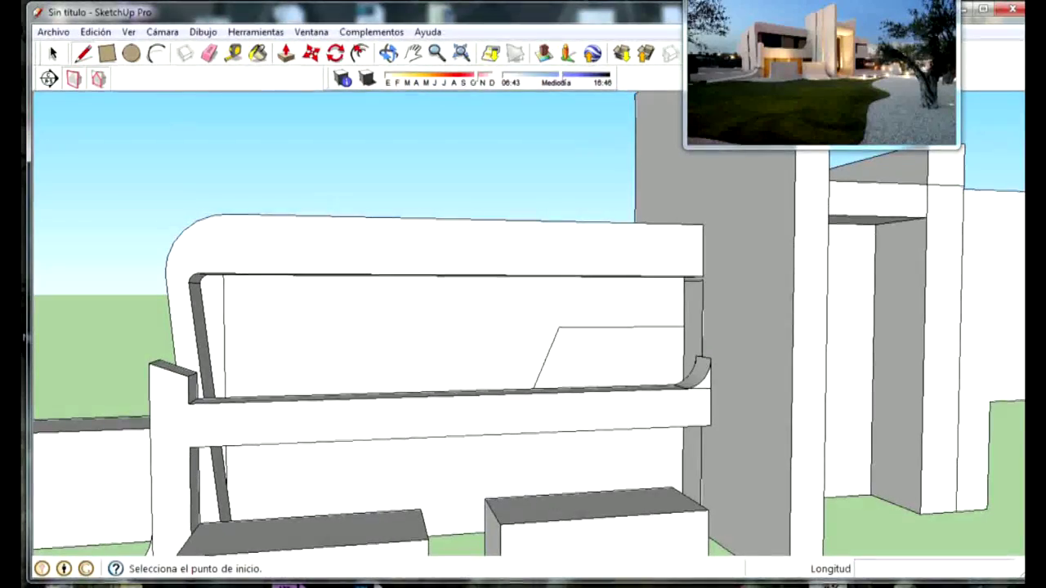
pyautogui.click(300, 585)
pyautogui.click(301, 586)
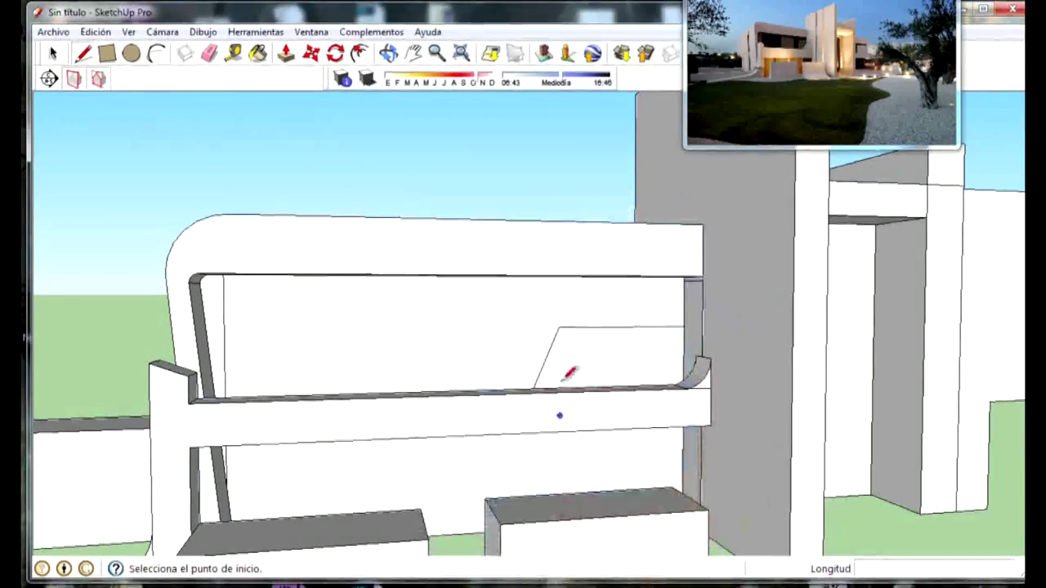
pyautogui.moveTo(498, 269)
pyautogui.mouseDown(button='middle')
pyautogui.moveTo(504, 224)
pyautogui.moveTo(507, 261)
pyautogui.mouseUp(button='middle')
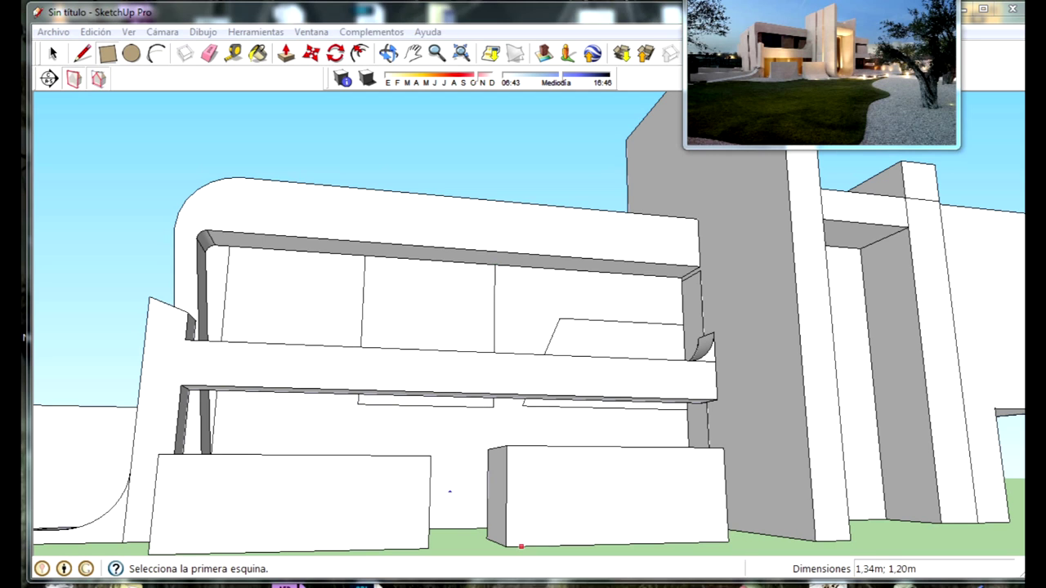
pyautogui.scroll(3, 423, 251)
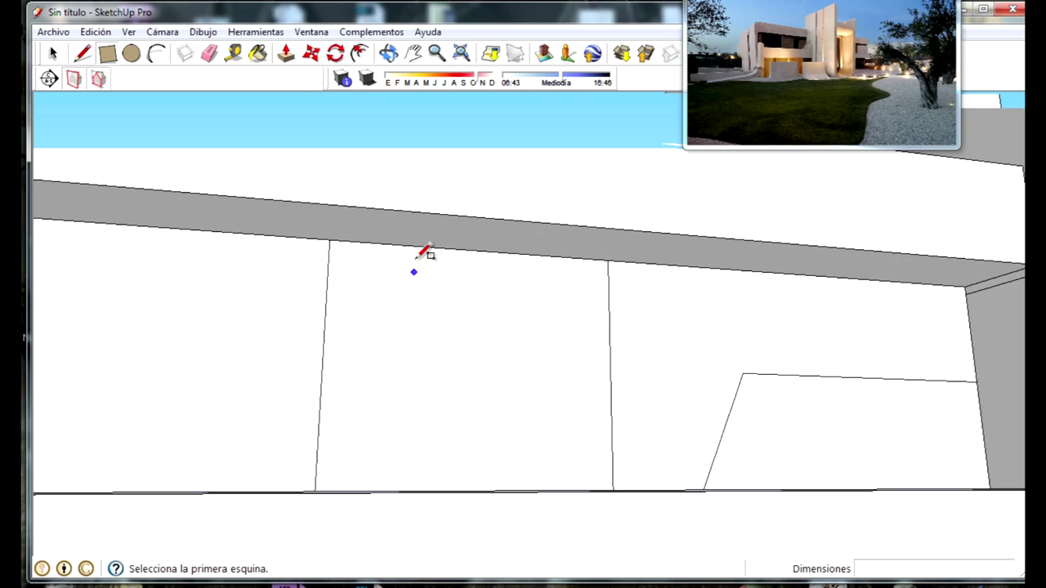
# Step: Outline a small notch atop the middle panel and push the middle panel 0.12 m
pyautogui.click(395, 243)
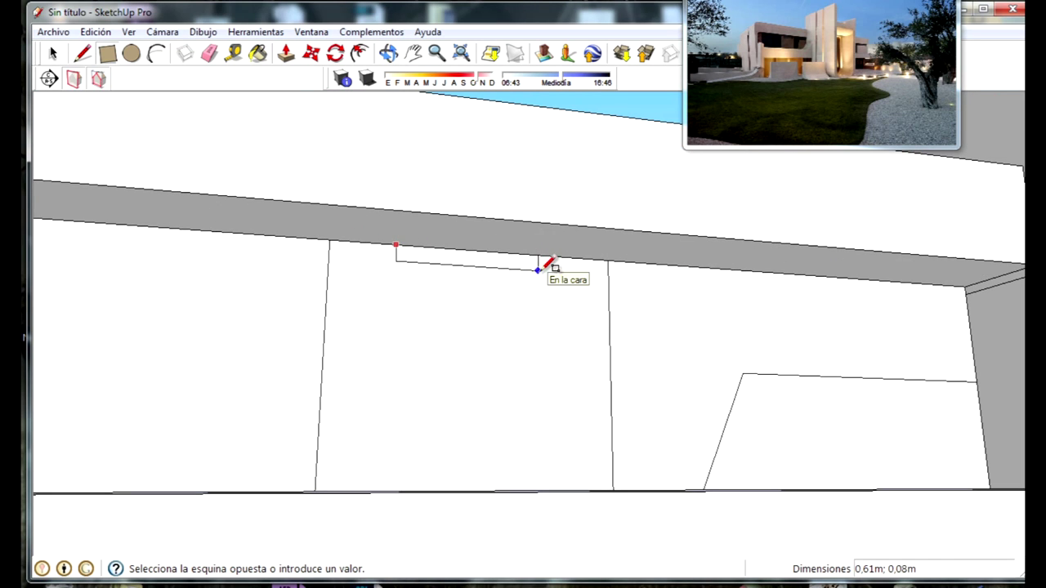
pyautogui.click(287, 55)
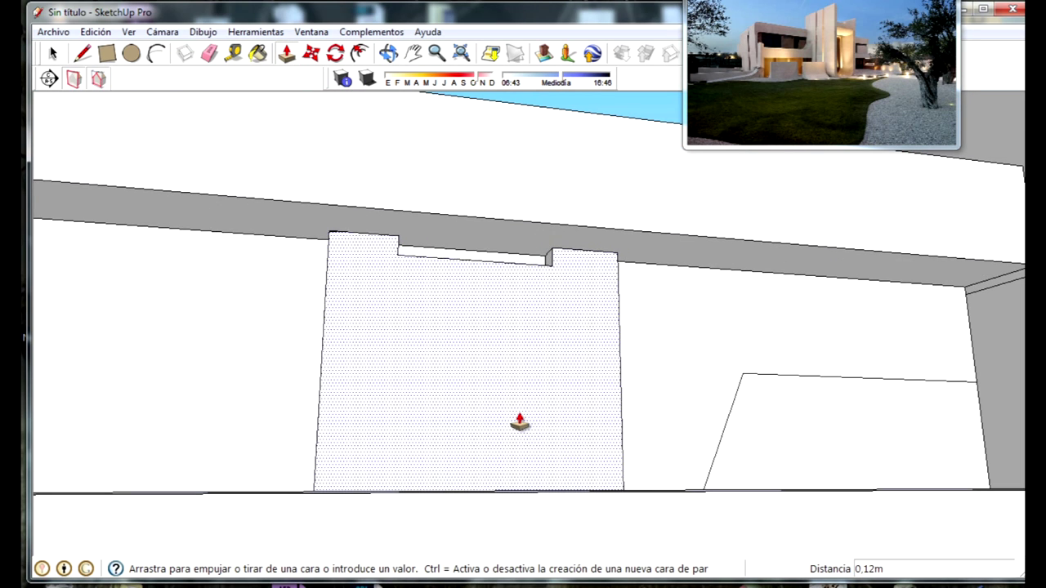
pyautogui.moveTo(585, 411)
pyautogui.mouseDown(button='middle')
pyautogui.moveTo(670, 455)
pyautogui.moveTo(546, 446)
pyautogui.mouseUp(button='middle')
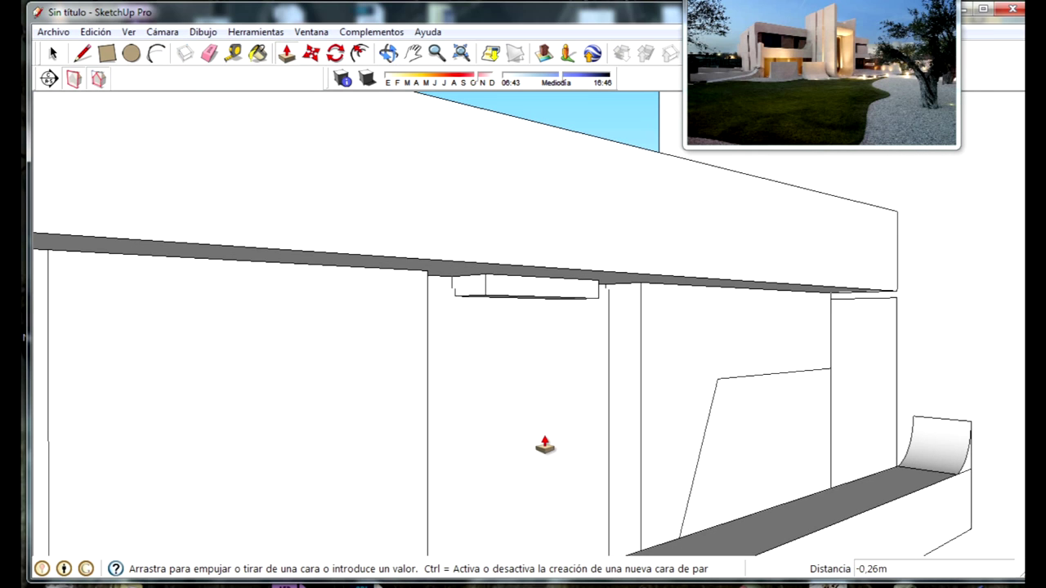
pyautogui.click(573, 452)
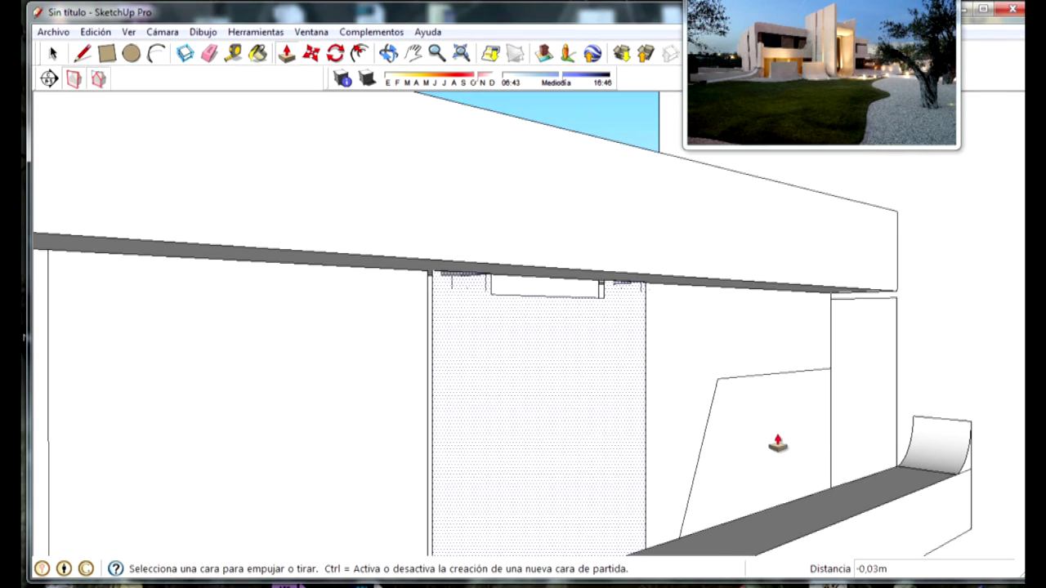
# Step: Push the slanted right panel 0.03 m and the narrow left strip 0.04 m
pyautogui.click(789, 450)
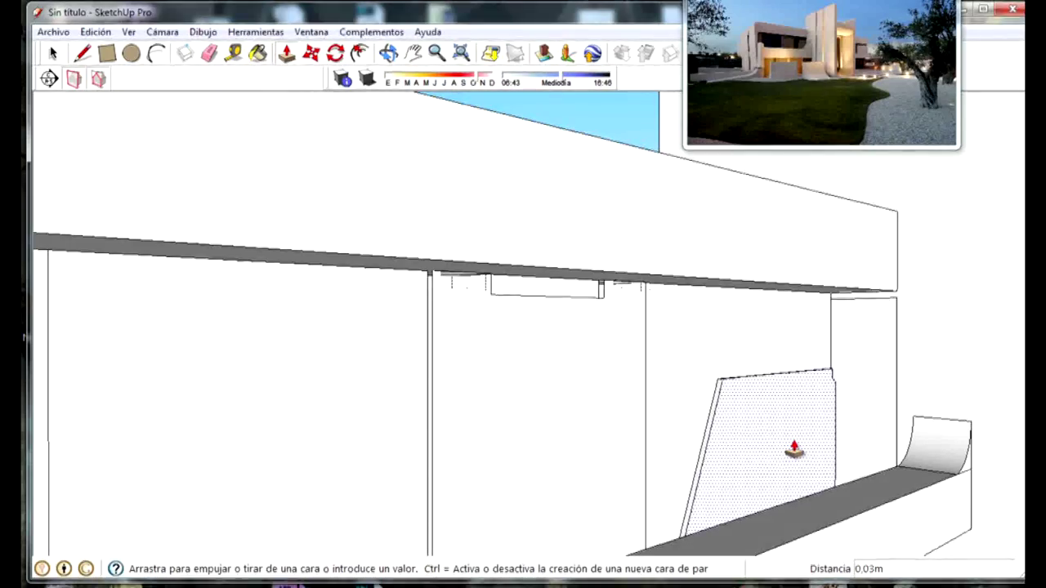
pyautogui.click(793, 450)
pyautogui.moveTo(721, 460)
pyautogui.mouseDown(button='middle')
pyautogui.moveTo(311, 404)
pyautogui.moveTo(240, 335)
pyautogui.mouseUp(button='middle')
pyautogui.scroll(1, 240, 335)
pyautogui.click(217, 368)
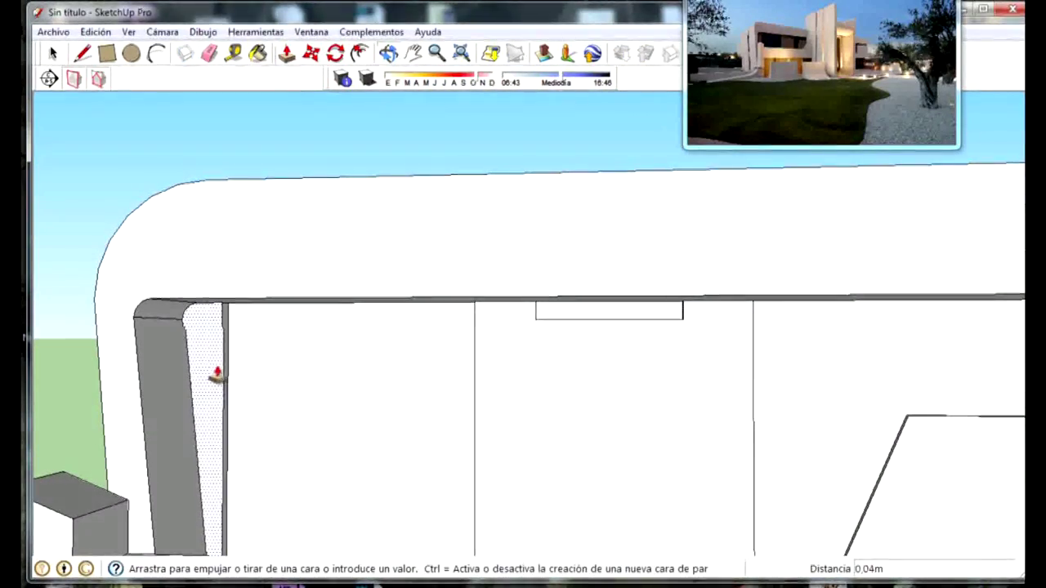
pyautogui.click(218, 374)
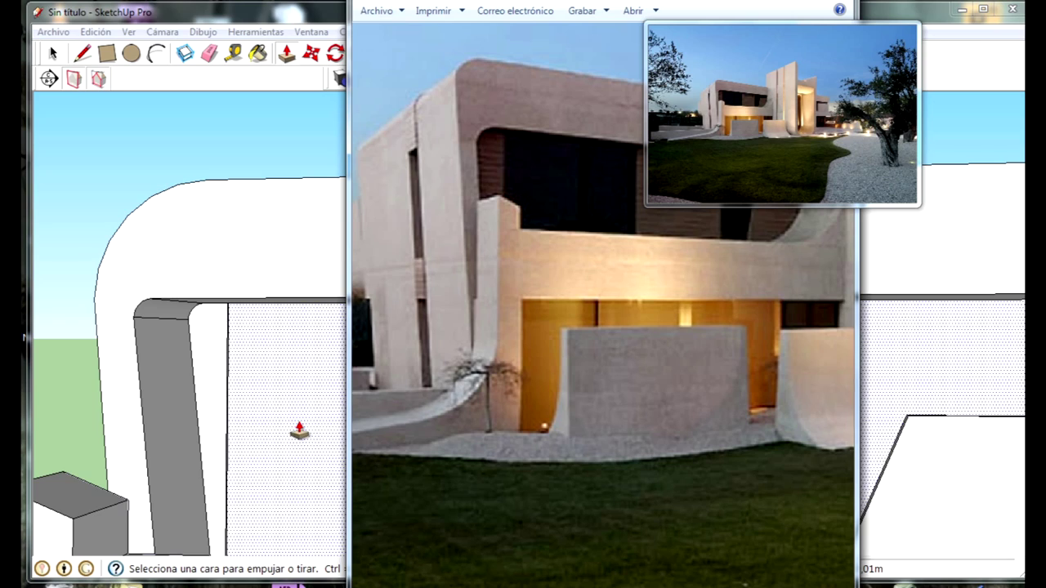
# Step: Orbit around the whole model, ending on a view up toward the overhang
pyautogui.scroll(-3, 278, 433)
pyautogui.scroll(-3, 278, 430)
pyautogui.scroll(-3, 278, 433)
pyautogui.moveTo(278, 433)
pyautogui.mouseDown(button='middle')
pyautogui.moveTo(419, 364)
pyautogui.moveTo(367, 472)
pyautogui.mouseUp(button='middle')
pyautogui.scroll(-3, 419, 364)
pyautogui.scroll(3, 327, 425)
pyautogui.moveTo(327, 425); pyautogui.dragTo(339, 406, button='middle')
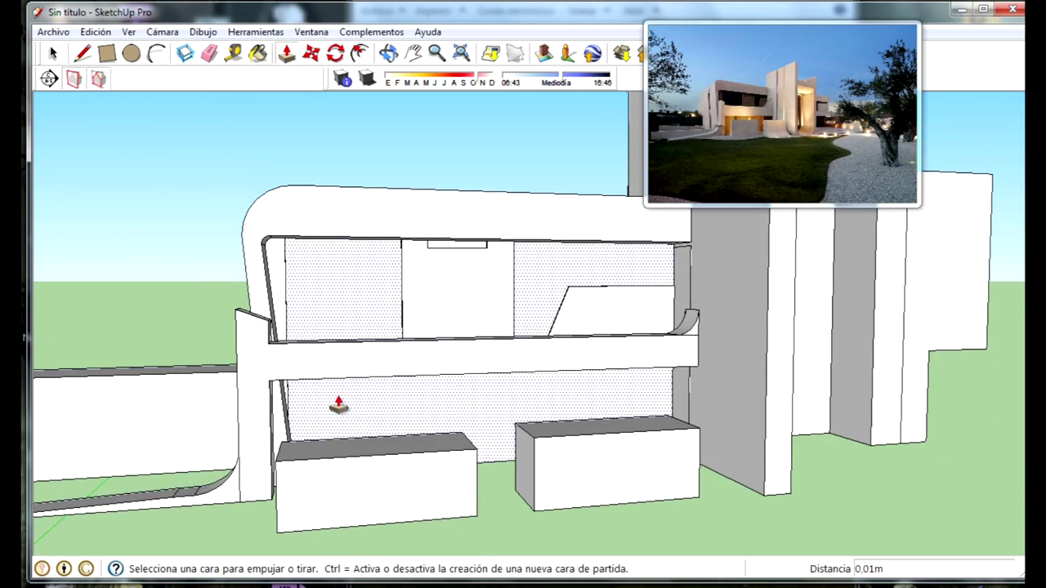
pyautogui.scroll(5, 426, 413)
pyautogui.moveTo(252, 367)
pyautogui.mouseDown(button='middle')
pyautogui.moveTo(245, 292)
pyautogui.moveTo(184, 311)
pyautogui.mouseUp(button='middle')
pyautogui.scroll(3, 193, 351)
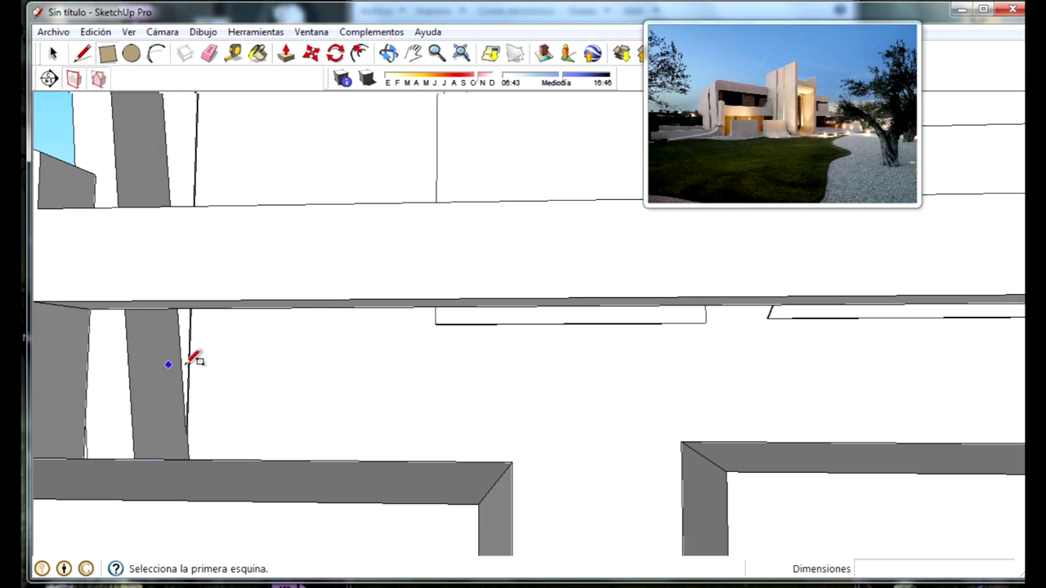
# Step: Orbit to the facade and start, then cancel, a push on the dotted panel face
pyautogui.scroll(3, 196, 351)
pyautogui.scroll(2, 204, 327)
pyautogui.scroll(-3, 221, 320)
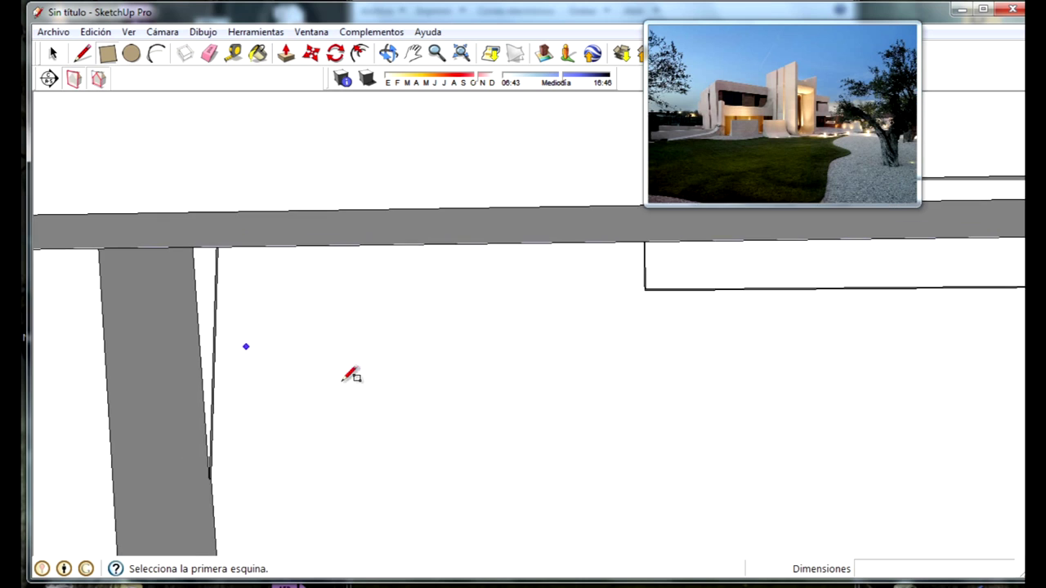
pyautogui.scroll(-3, 351, 374)
pyautogui.moveTo(537, 425)
pyautogui.mouseDown(button='middle')
pyautogui.moveTo(416, 439)
pyautogui.moveTo(550, 521)
pyautogui.mouseUp(button='middle')
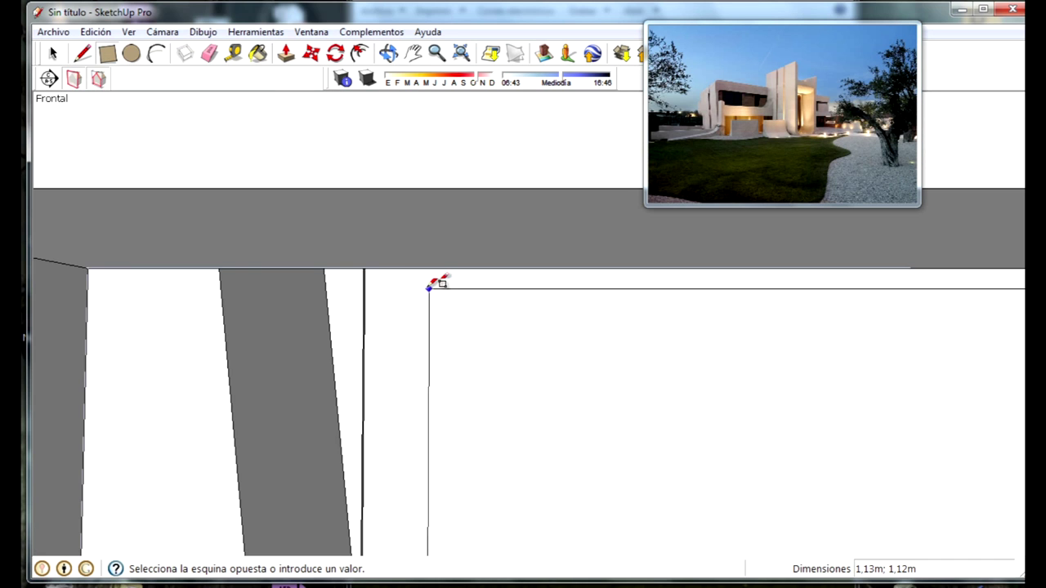
pyautogui.scroll(-3, 828, 428)
pyautogui.moveTo(829, 427)
pyautogui.mouseDown(button='middle')
pyautogui.moveTo(793, 444)
pyautogui.moveTo(671, 368)
pyautogui.moveTo(415, 99)
pyautogui.mouseUp(button='middle')
pyautogui.click(286, 53)
pyautogui.moveTo(572, 327)
pyautogui.mouseDown(button='middle')
pyautogui.moveTo(812, 362)
pyautogui.moveTo(805, 383)
pyautogui.moveTo(959, 415)
pyautogui.moveTo(818, 437)
pyautogui.moveTo(665, 367)
pyautogui.moveTo(1016, 351)
pyautogui.moveTo(866, 416)
pyautogui.mouseUp(button='middle')
pyautogui.click(930, 420)
pyautogui.press('Escape')
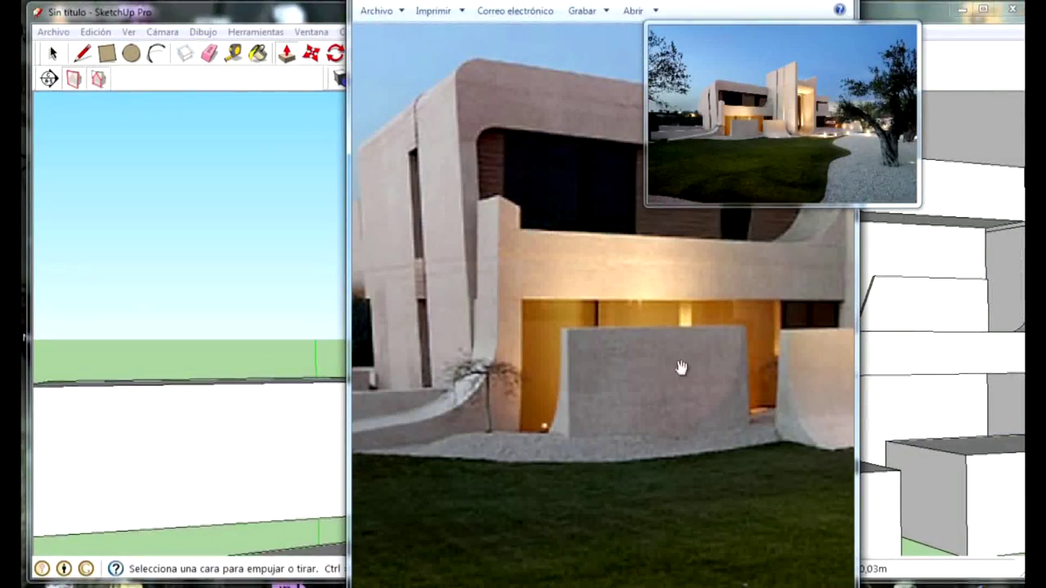
# Step: Begin a 0.89 × 0.15 m rectangle on the lower recessed front wall
pyautogui.click(265, 316)
pyautogui.moveTo(922, 388)
pyautogui.mouseDown(button='middle')
pyautogui.moveTo(777, 330)
pyautogui.moveTo(937, 450)
pyautogui.moveTo(1021, 473)
pyautogui.mouseUp(button='middle')
pyautogui.scroll(2, 1022, 473)
pyautogui.press('r')
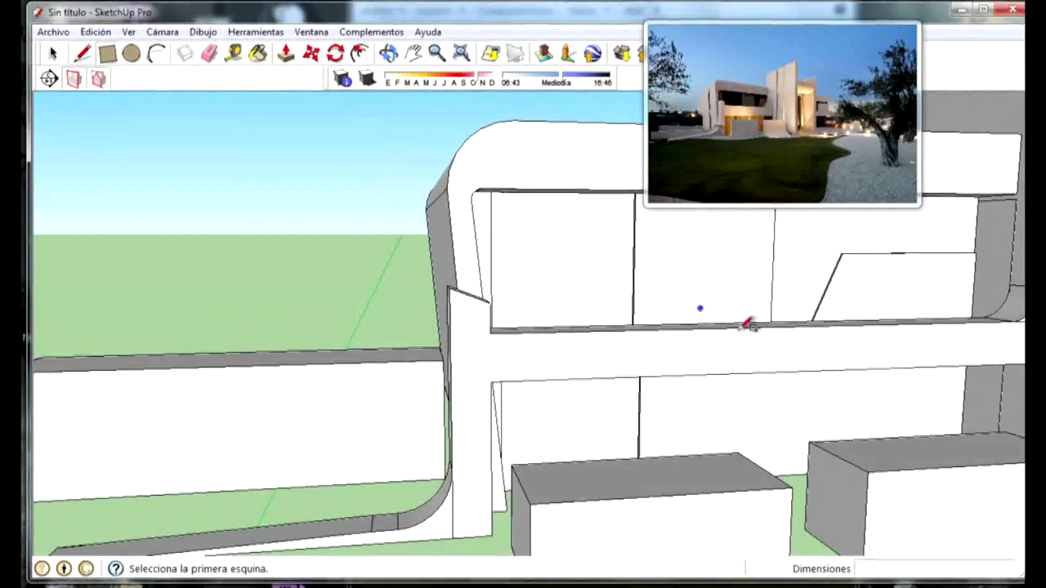
pyautogui.click(852, 381)
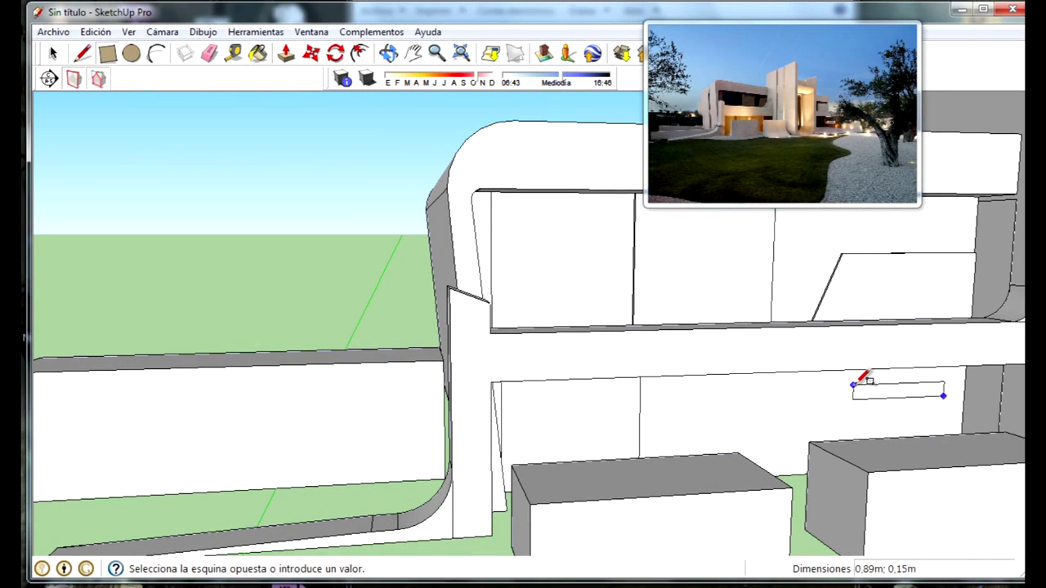
pyautogui.scroll(3, 936, 342)
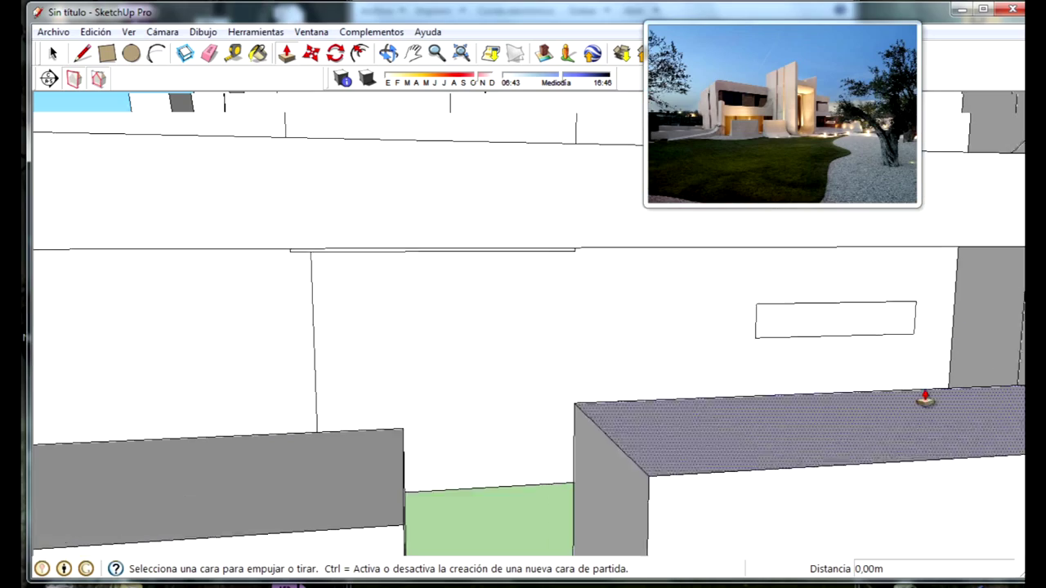
# Step: Cancel the new rectangle and extrude the thin tall wall face to 0.25 m
pyautogui.scroll(3, 862, 323)
pyautogui.moveTo(866, 303)
pyautogui.mouseDown(button='middle')
pyautogui.moveTo(416, 320)
pyautogui.moveTo(264, 237)
pyautogui.moveTo(350, 284)
pyautogui.mouseUp(button='middle')
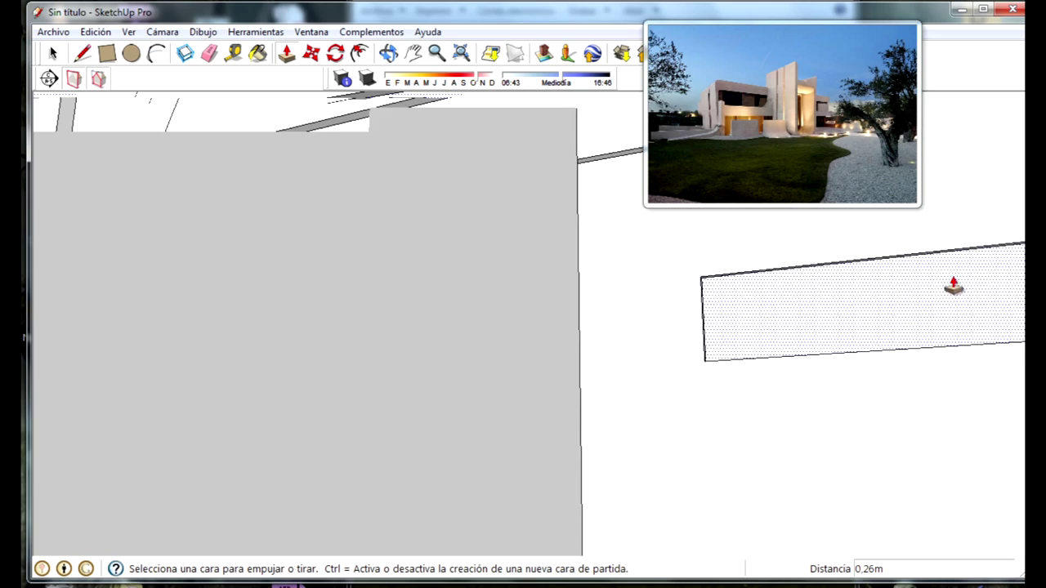
pyautogui.moveTo(641, 347); pyautogui.dragTo(969, 240, button='middle')
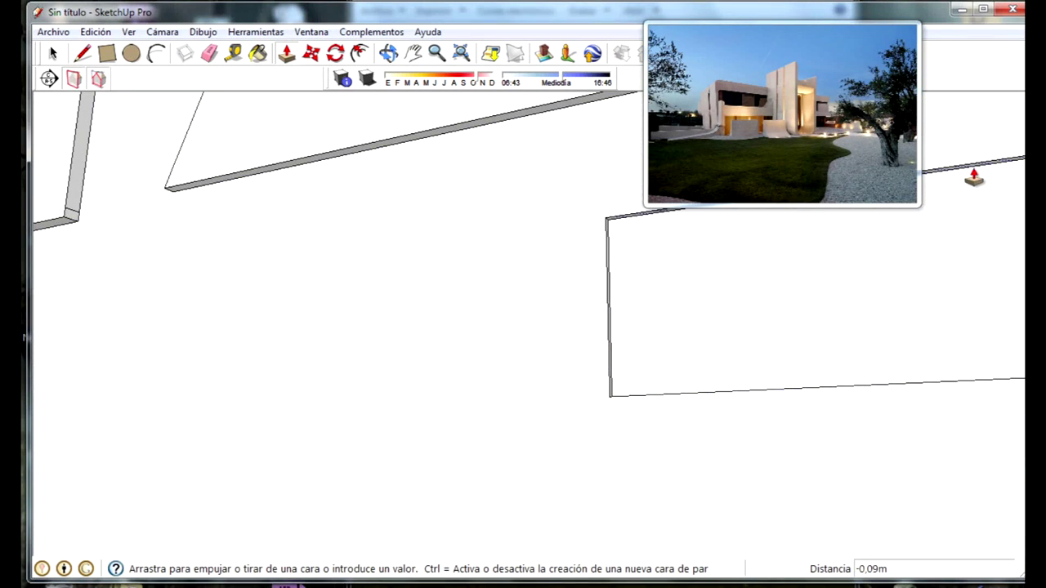
pyautogui.click(107, 54)
pyautogui.moveTo(806, 397); pyautogui.dragTo(889, 475, button='middle')
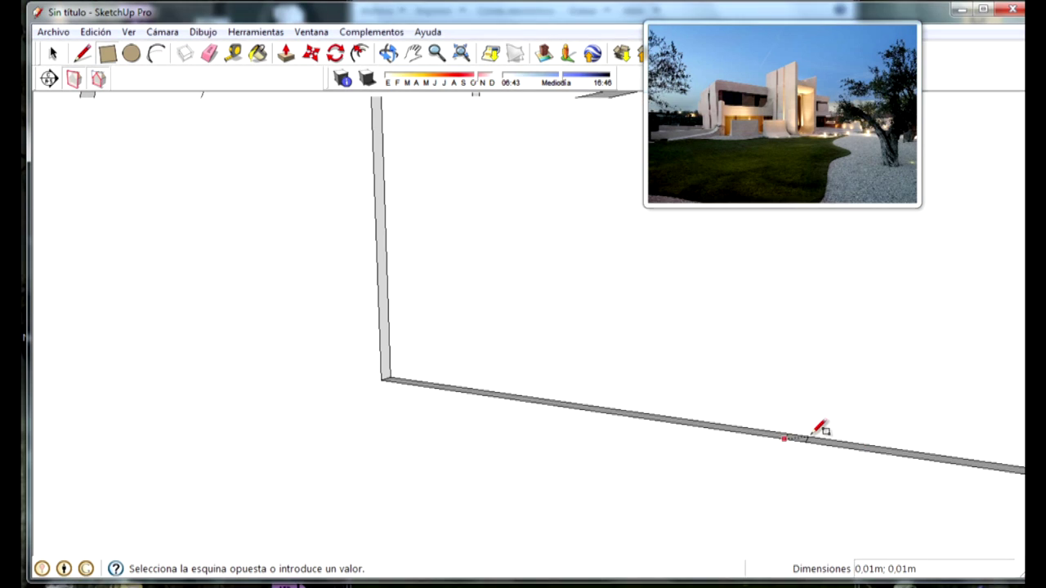
pyautogui.press('Escape')
pyautogui.click(286, 53)
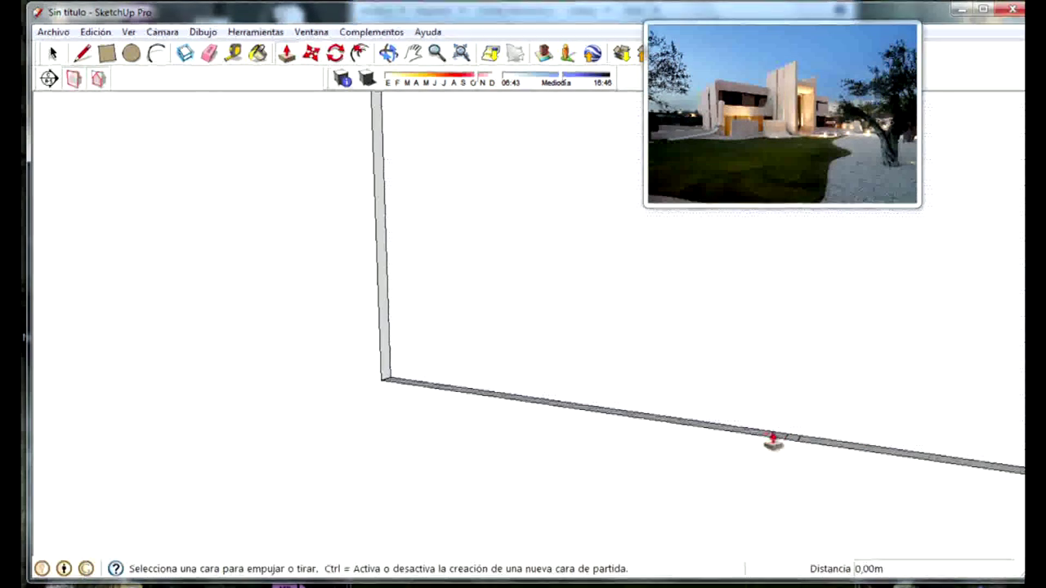
pyautogui.click(790, 444)
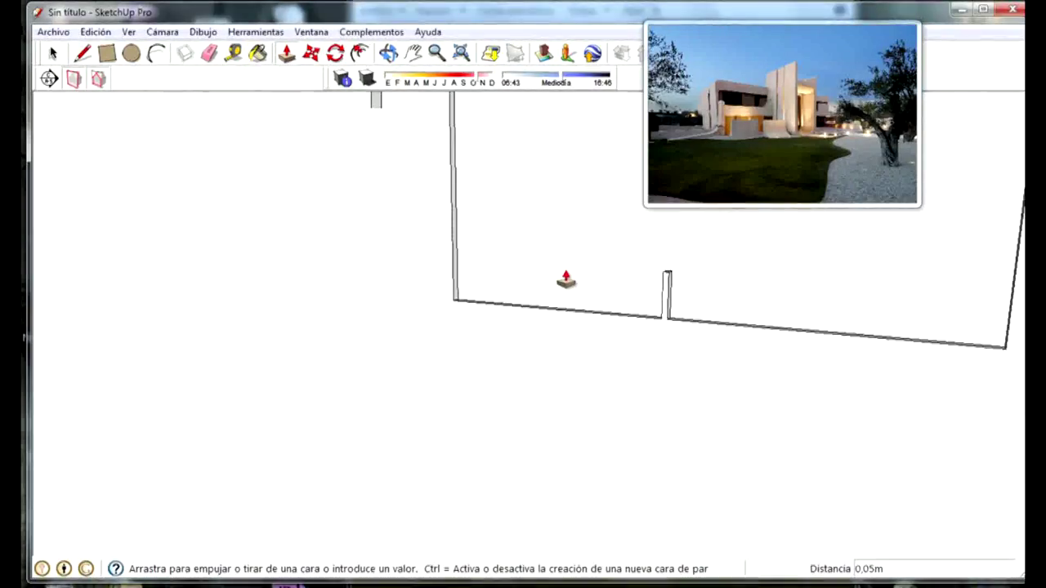
pyautogui.moveTo(565, 281); pyautogui.dragTo(448, 215, button='middle')
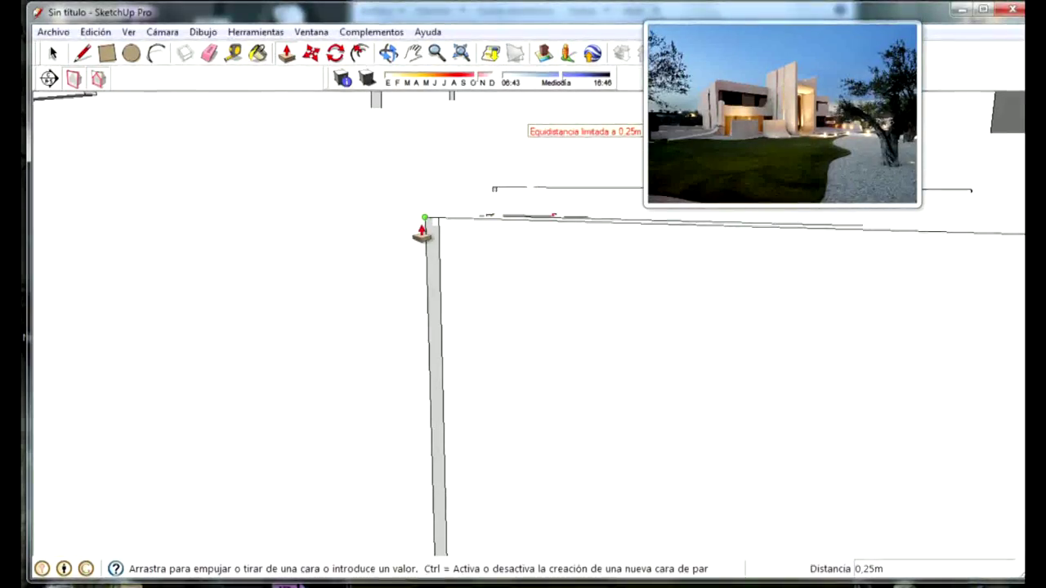
pyautogui.click(425, 226)
# Step: Pull the neighbouring wall face out slightly thicker
pyautogui.scroll(-3, 721, 379)
pyautogui.scroll(-3, 749, 415)
pyautogui.scroll(-2, 717, 417)
pyautogui.scroll(3, 892, 428)
pyautogui.scroll(3, 731, 427)
pyautogui.moveTo(731, 427)
pyautogui.mouseDown(button='middle')
pyautogui.moveTo(709, 429)
pyautogui.moveTo(695, 416)
pyautogui.mouseUp(button='middle')
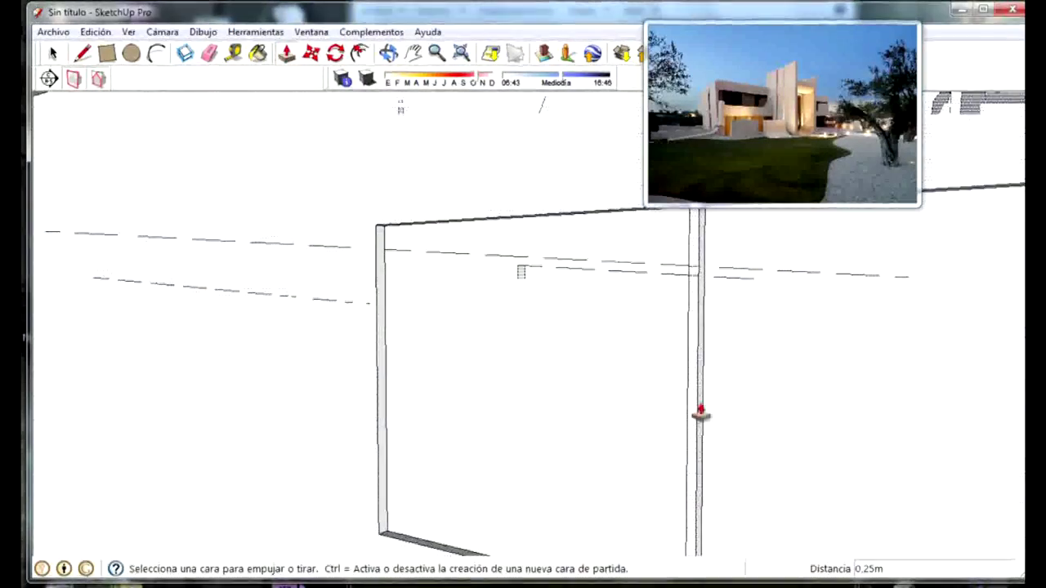
pyautogui.moveTo(700, 416); pyautogui.dragTo(752, 434)
pyautogui.moveTo(752, 434); pyautogui.dragTo(875, 410, button='middle')
pyautogui.scroll(2, 542, 378)
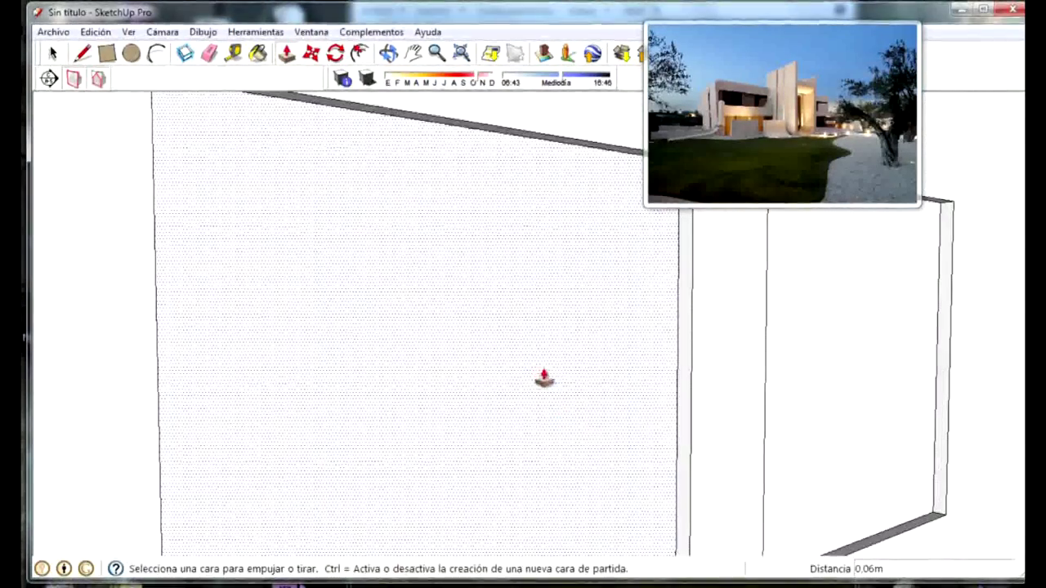
pyautogui.moveTo(664, 426); pyautogui.dragTo(717, 427)
# Step: Pull the large right wall face out slightly
pyautogui.moveTo(716, 427)
pyautogui.mouseDown(button='middle')
pyautogui.moveTo(600, 427)
pyautogui.moveTo(545, 415)
pyautogui.mouseUp(button='middle')
pyautogui.click(569, 419)
pyautogui.moveTo(559, 418); pyautogui.dragTo(572, 418)
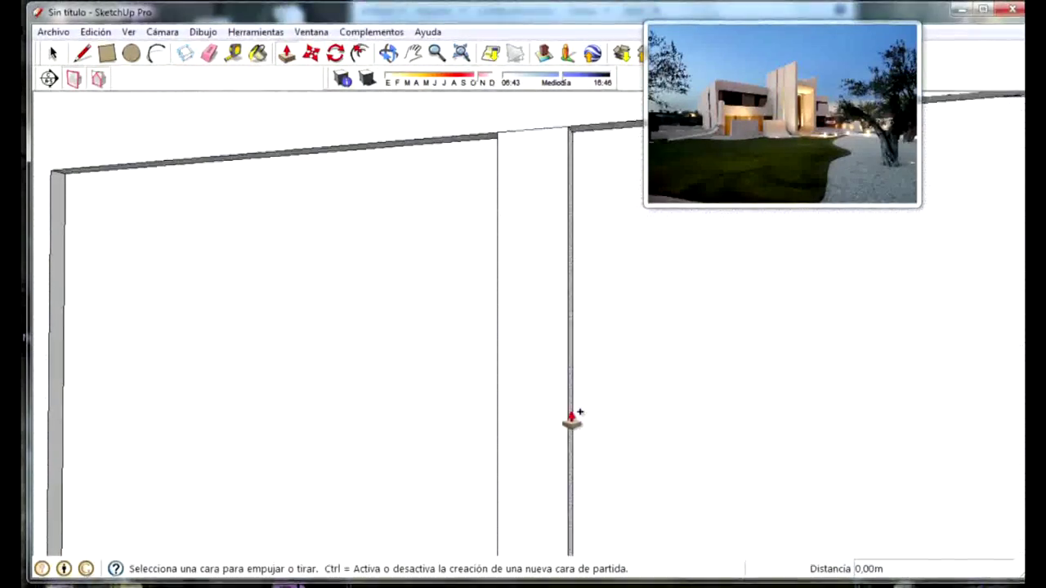
pyautogui.click(514, 430)
pyautogui.moveTo(514, 431)
pyautogui.mouseDown(button='middle')
pyautogui.moveTo(493, 458)
pyautogui.moveTo(666, 439)
pyautogui.moveTo(597, 434)
pyautogui.moveTo(673, 432)
pyautogui.moveTo(567, 491)
pyautogui.moveTo(583, 499)
pyautogui.mouseUp(button='middle')
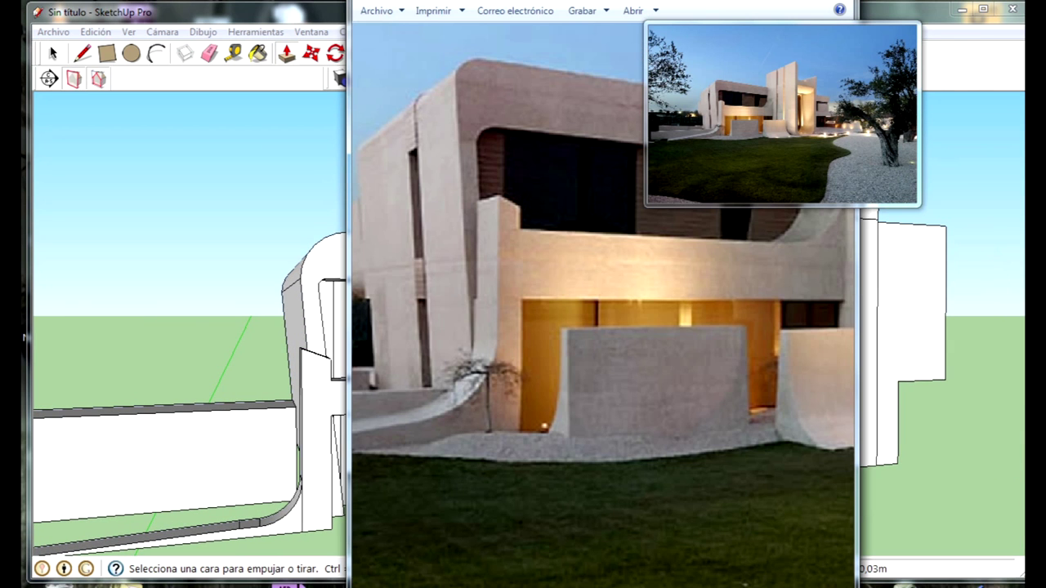
pyautogui.scroll(-2, 593, 501)
pyautogui.scroll(3, 597, 455)
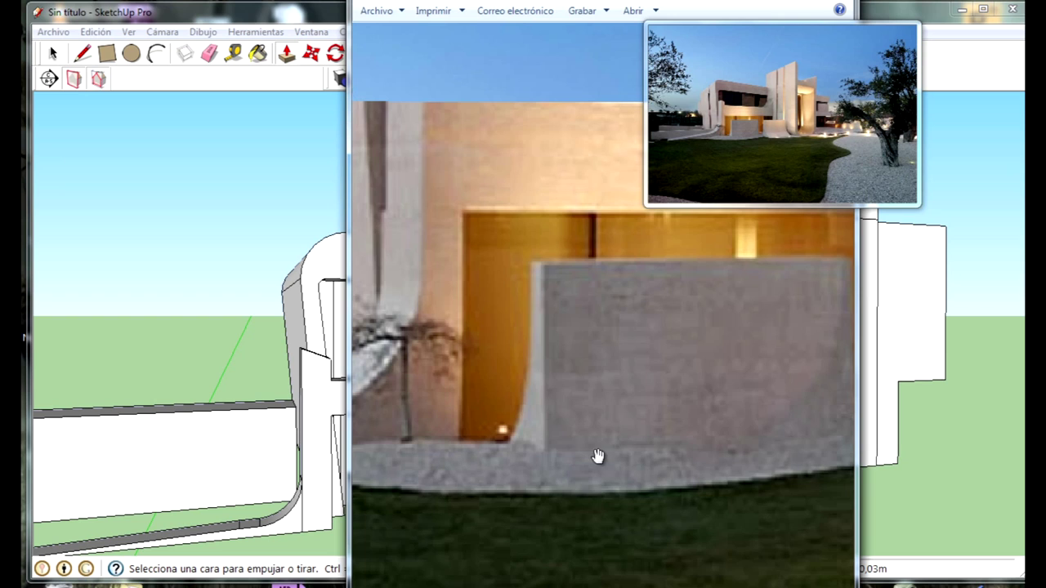
pyautogui.scroll(1, 603, 350)
pyautogui.scroll(-2, 648, 529)
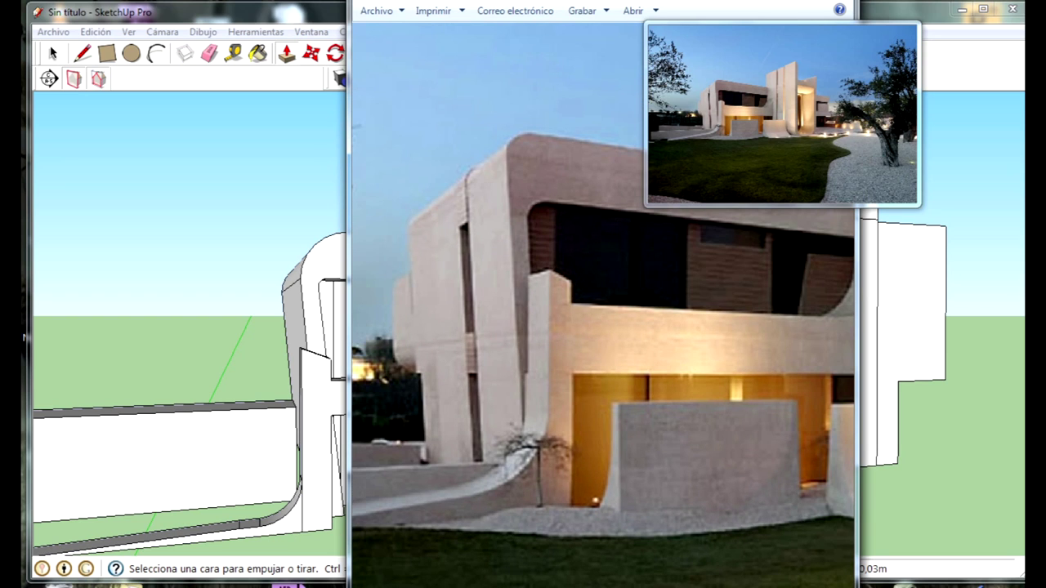
pyautogui.hotkey('alt', 'Tab')
pyautogui.moveTo(596, 509)
pyautogui.mouseDown(button='middle')
pyautogui.moveTo(766, 450)
pyautogui.moveTo(633, 447)
pyautogui.mouseUp(button='middle')
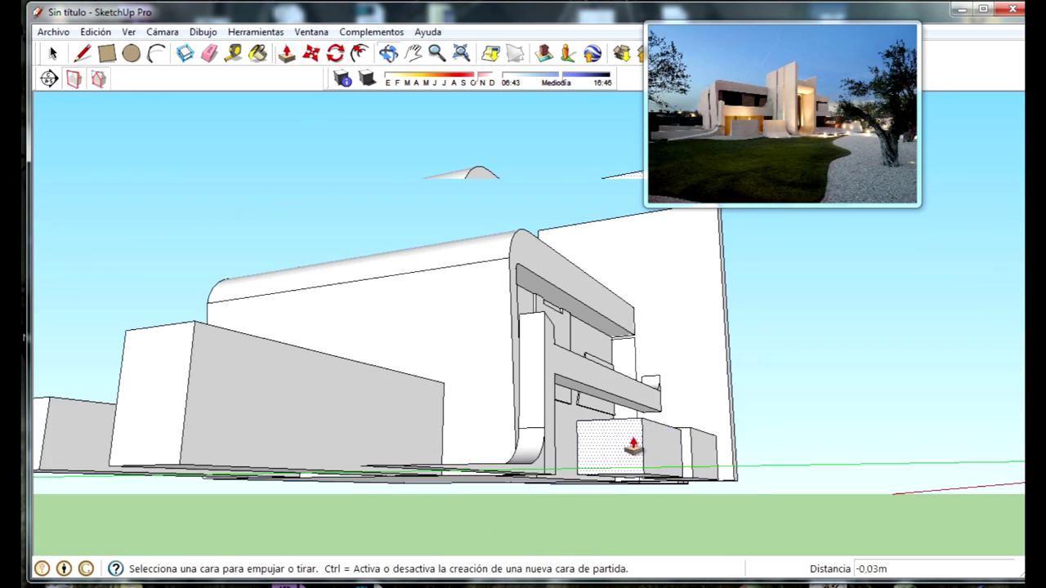
pyautogui.scroll(3, 648, 498)
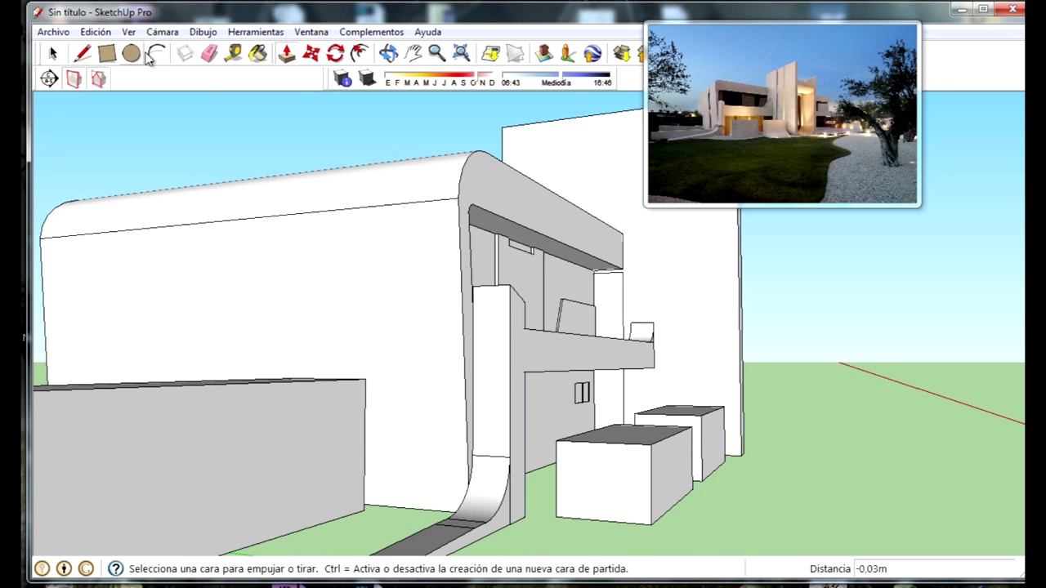
pyautogui.scroll(1, 630, 445)
pyautogui.click(643, 444)
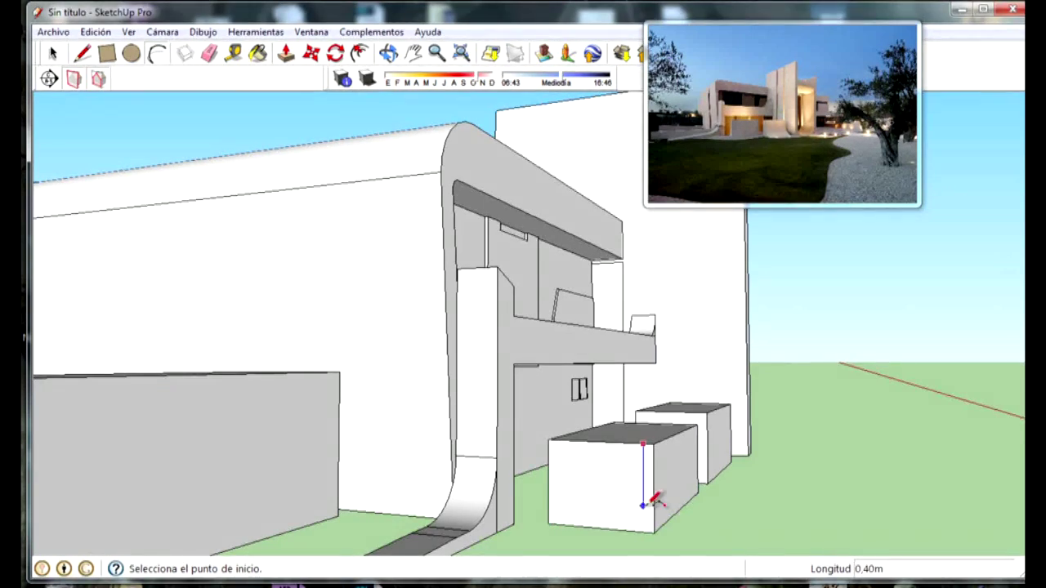
# Step: Draw curved-base arcs on the sides of both low front boxes
pyautogui.click(548, 523)
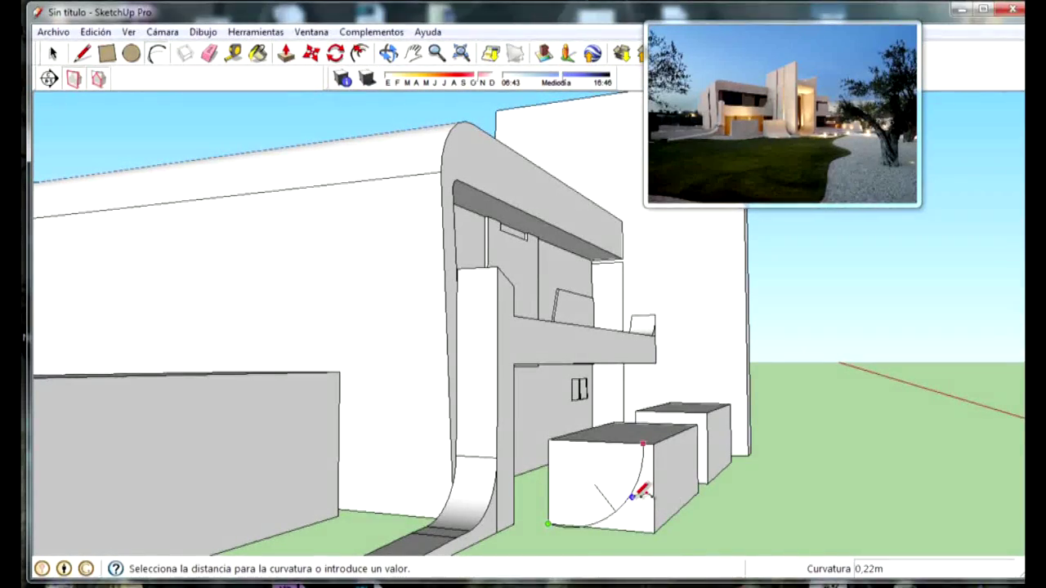
pyautogui.click(634, 492)
pyautogui.moveTo(726, 490); pyautogui.dragTo(707, 439, button='middle')
pyautogui.scroll(3, 707, 440)
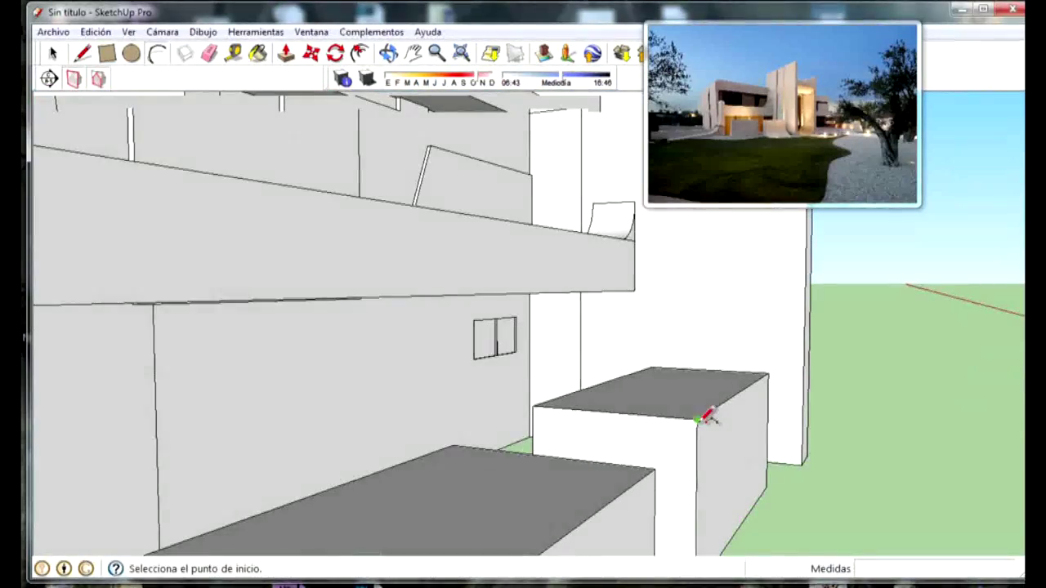
pyautogui.moveTo(685, 452)
pyautogui.mouseDown(button='middle')
pyautogui.moveTo(612, 416)
pyautogui.moveTo(501, 495)
pyautogui.moveTo(403, 493)
pyautogui.mouseUp(button='middle')
pyautogui.click(365, 515)
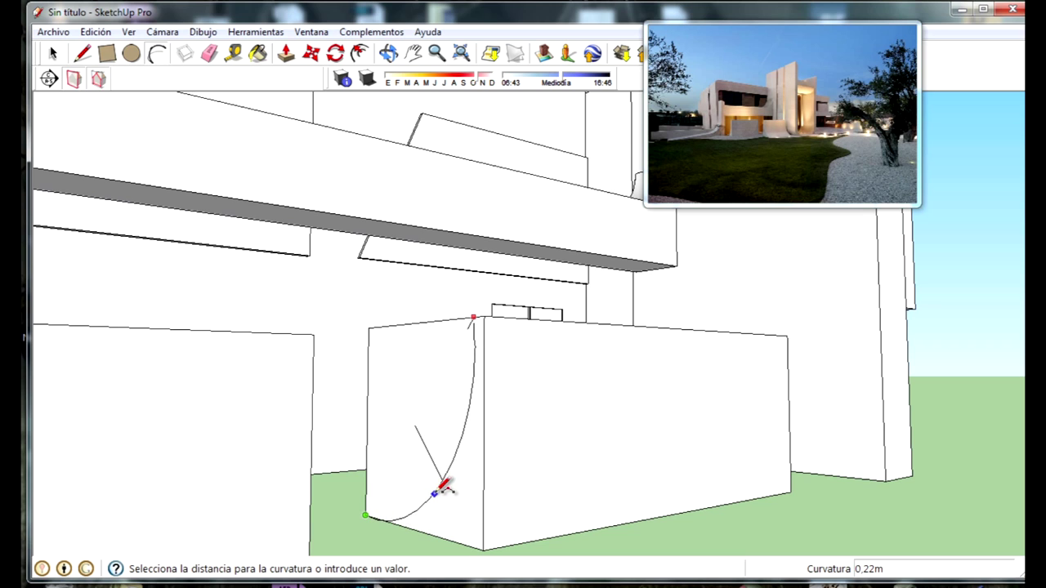
pyautogui.moveTo(407, 510)
pyautogui.mouseDown(button='middle')
pyautogui.moveTo(466, 428)
pyautogui.moveTo(479, 501)
pyautogui.mouseUp(button='middle')
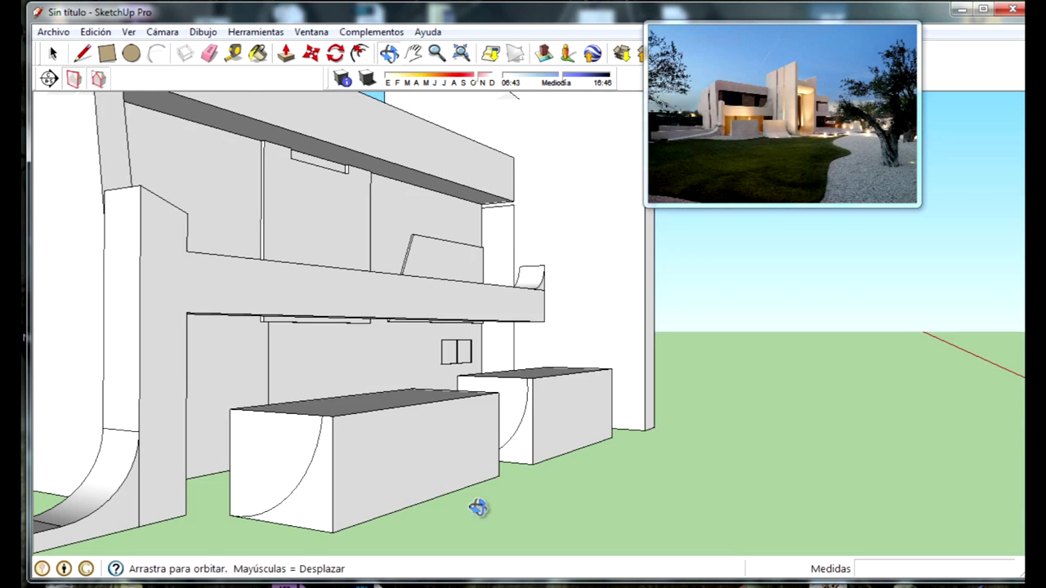
# Step: Push each box's upper part back about 1.57 m, leaving thin walls with curved bases
pyautogui.press('p')
pyautogui.moveTo(410, 476); pyautogui.dragTo(304, 495, button='middle')
pyautogui.moveTo(303, 495); pyautogui.dragTo(444, 448)
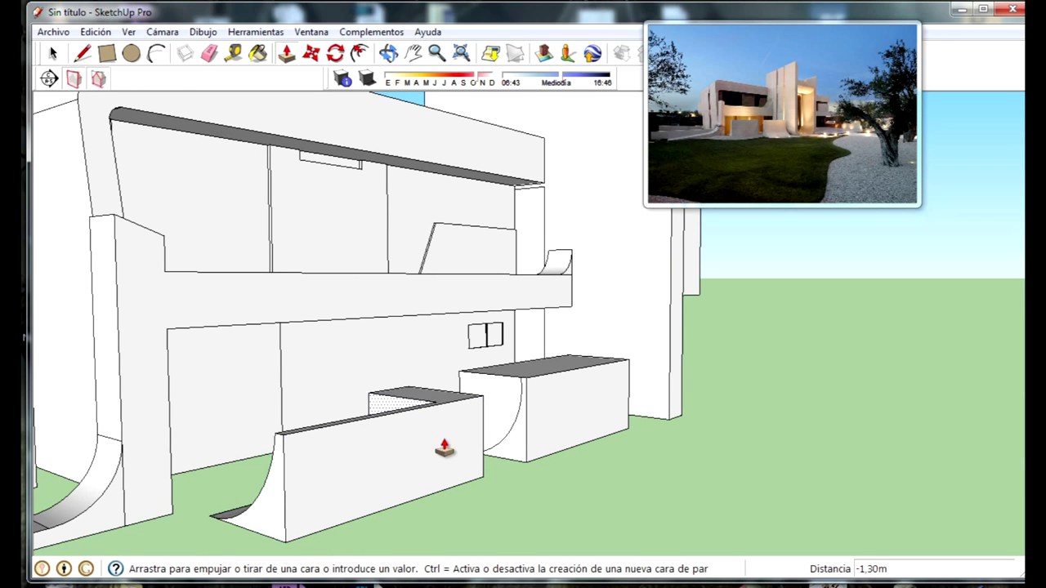
pyautogui.moveTo(503, 425); pyautogui.dragTo(632, 392)
pyautogui.moveTo(542, 487)
pyautogui.mouseDown(button='middle')
pyautogui.moveTo(369, 439)
pyautogui.moveTo(392, 425)
pyautogui.mouseUp(button='middle')
pyautogui.moveTo(726, 354)
pyautogui.mouseDown(button='middle')
pyautogui.moveTo(713, 374)
pyautogui.moveTo(806, 414)
pyautogui.moveTo(666, 442)
pyautogui.mouseUp(button='middle')
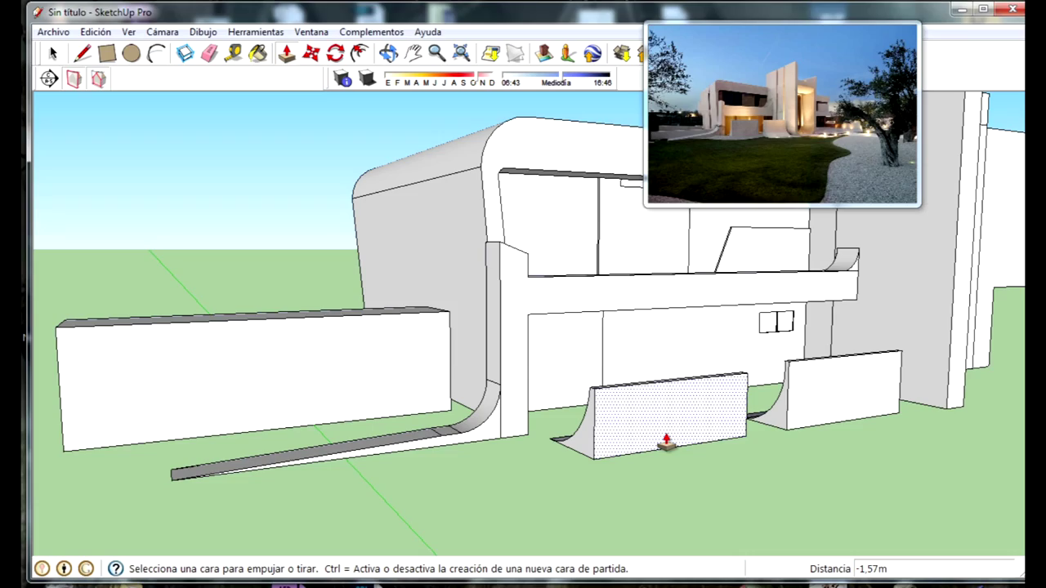
pyautogui.scroll(-3, 666, 442)
pyautogui.scroll(-3, 479, 432)
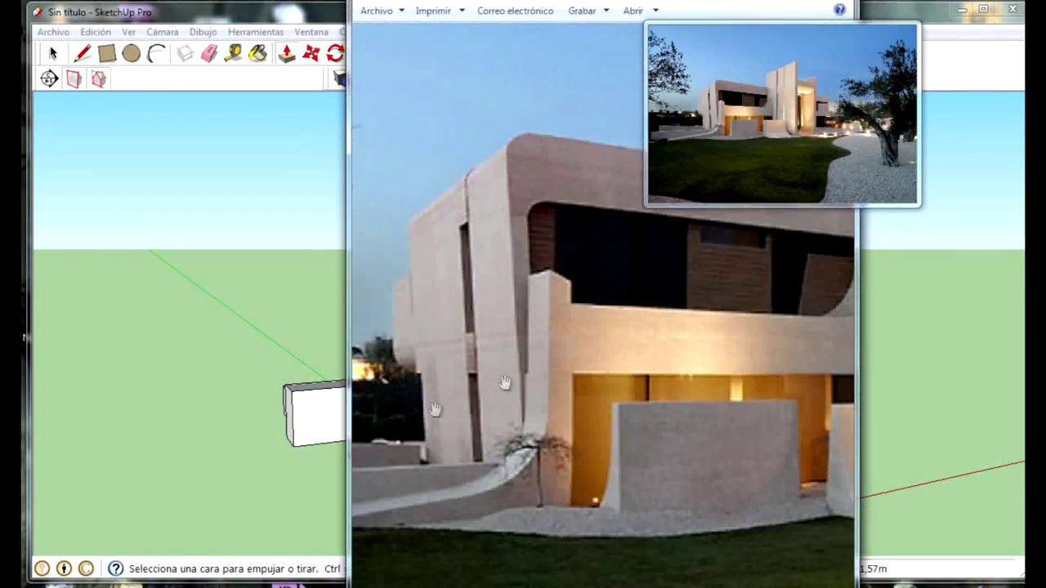
pyautogui.moveTo(524, 304)
pyautogui.mouseDown()
pyautogui.moveTo(626, 434)
pyautogui.moveTo(491, 425)
pyautogui.mouseUp()
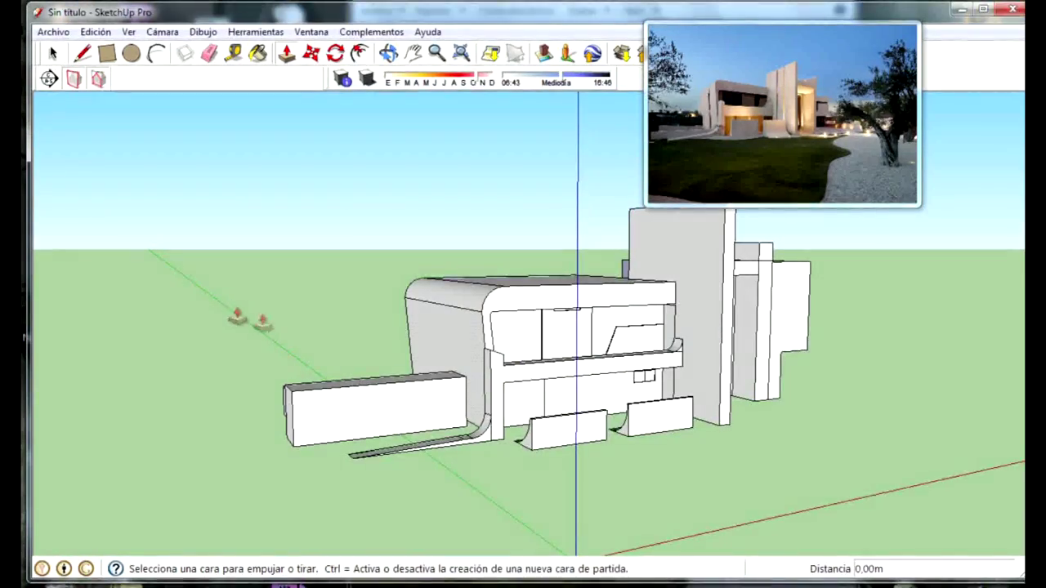
pyautogui.moveTo(237, 319); pyautogui.dragTo(668, 347, button='middle')
pyautogui.hotkey('alt', 'Tab')
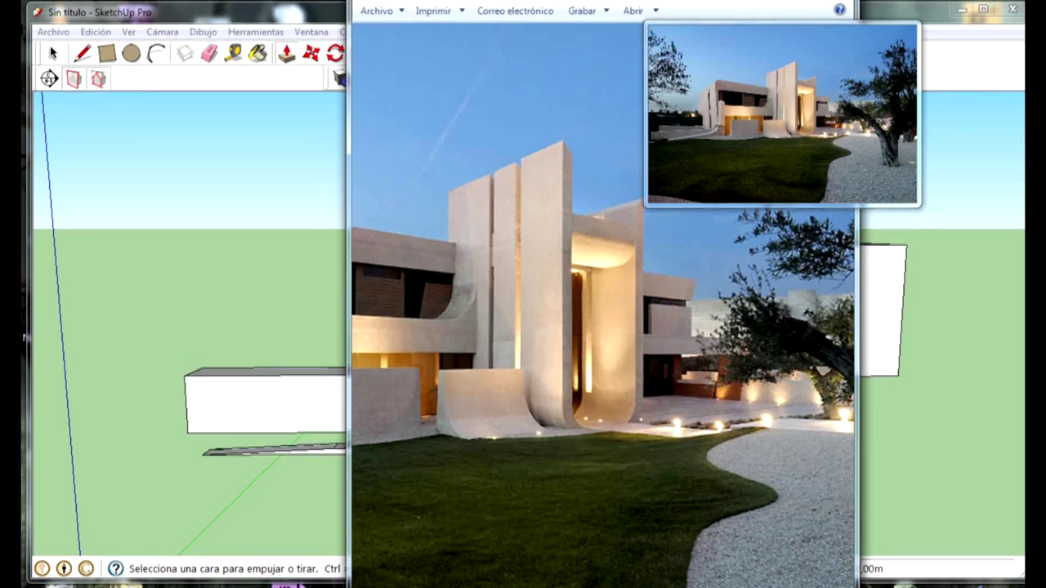
pyautogui.hotkey('alt', 'Tab')
pyautogui.moveTo(695, 466)
pyautogui.mouseDown(button='middle')
pyautogui.moveTo(733, 443)
pyautogui.moveTo(675, 470)
pyautogui.mouseUp(button='middle')
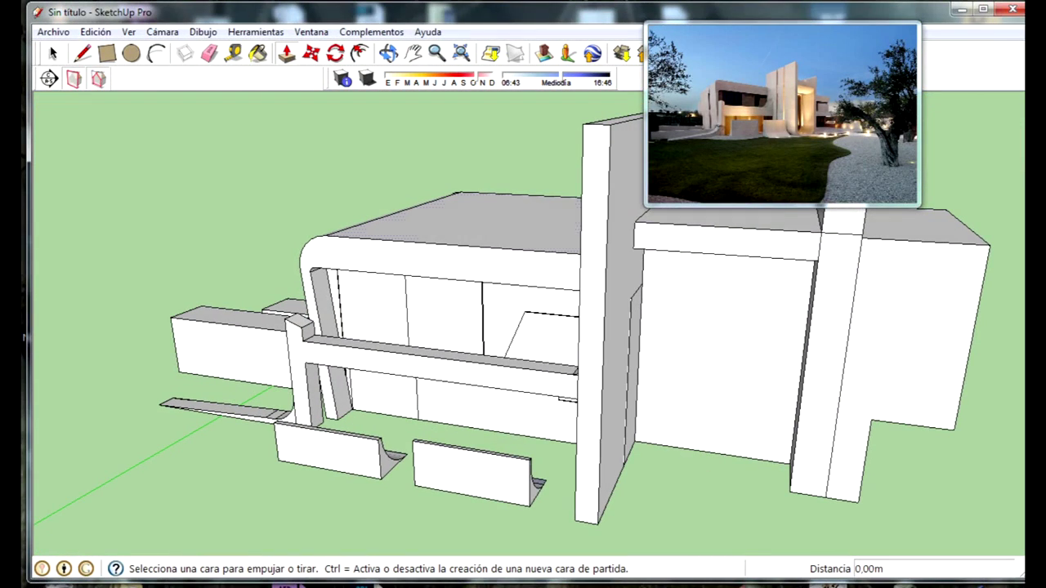
# Step: Push the narrow face between the rounded block and right wing back 1.50 m
pyautogui.moveTo(559, 219)
pyautogui.mouseDown(button='middle')
pyautogui.moveTo(867, 397)
pyautogui.moveTo(790, 388)
pyautogui.moveTo(976, 469)
pyautogui.moveTo(479, 327)
pyautogui.moveTo(716, 371)
pyautogui.mouseUp(button='middle')
pyautogui.click(708, 388)
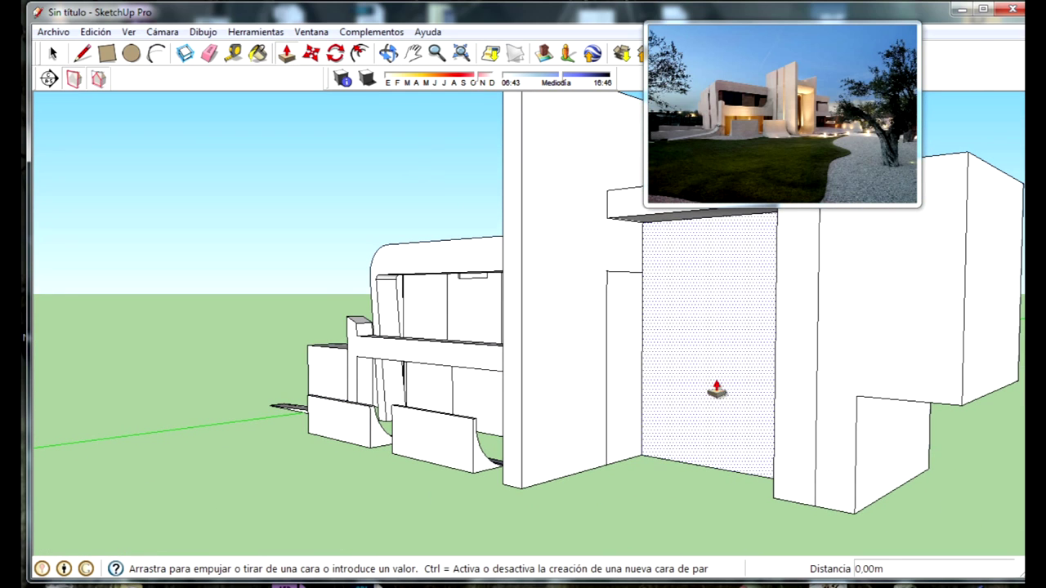
pyautogui.moveTo(613, 372)
pyautogui.mouseDown(button='middle')
pyautogui.moveTo(675, 434)
pyautogui.moveTo(665, 461)
pyautogui.mouseUp(button='middle')
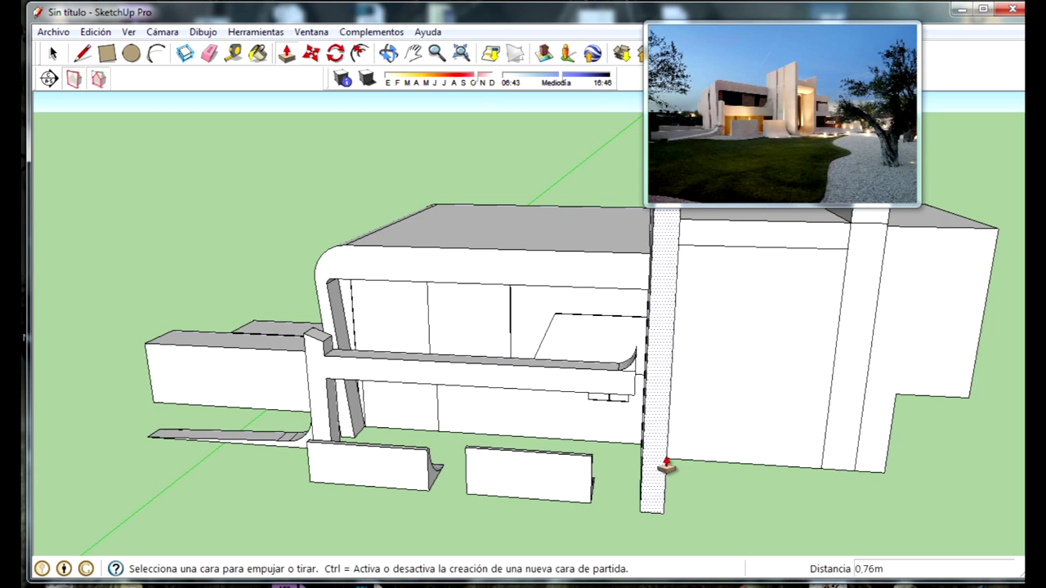
pyautogui.click(669, 469)
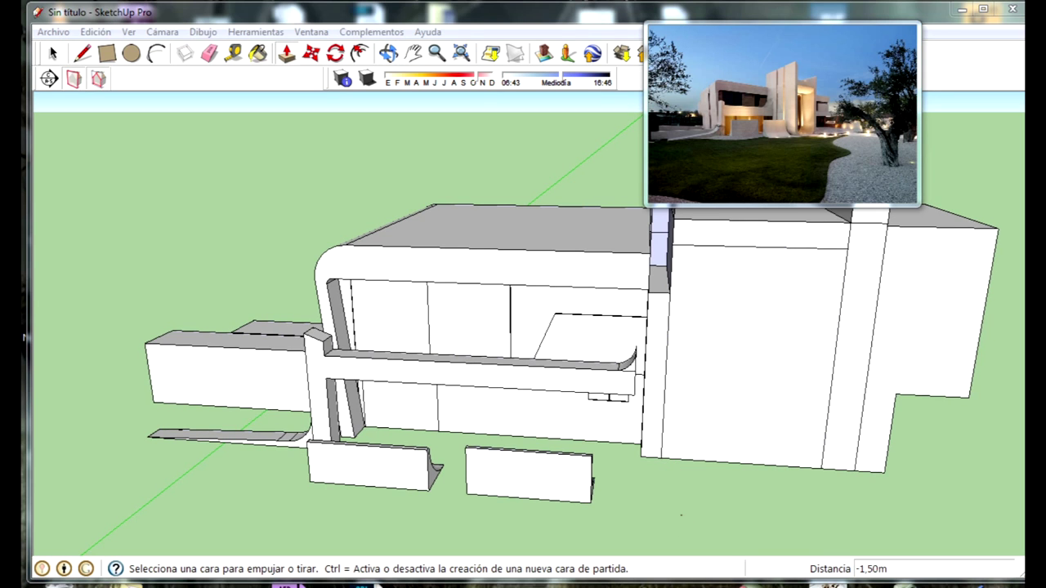
pyautogui.hotkey('alt', 'Tab')
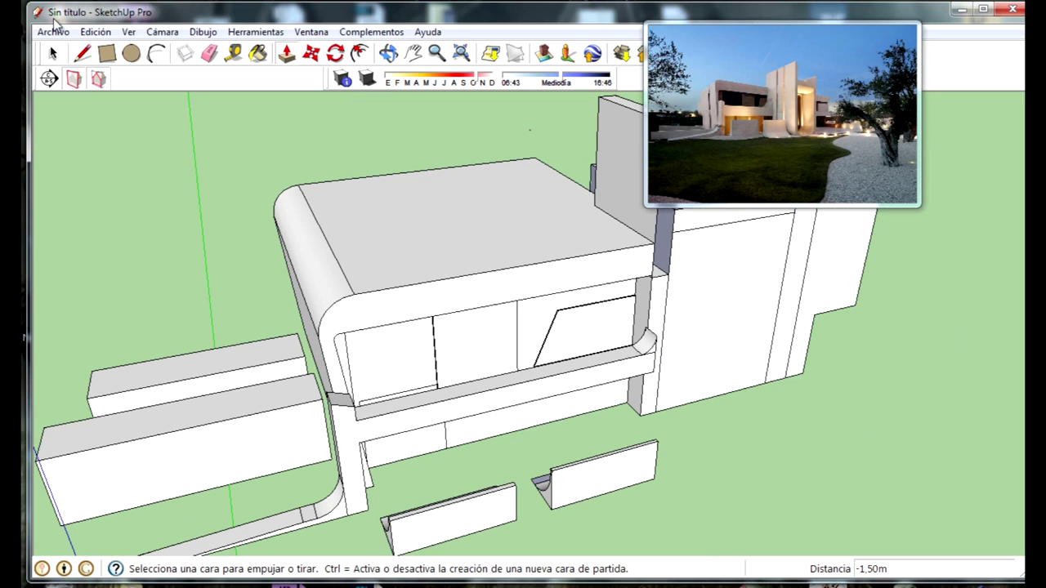
pyautogui.moveTo(542, 124); pyautogui.dragTo(397, 273, button='middle')
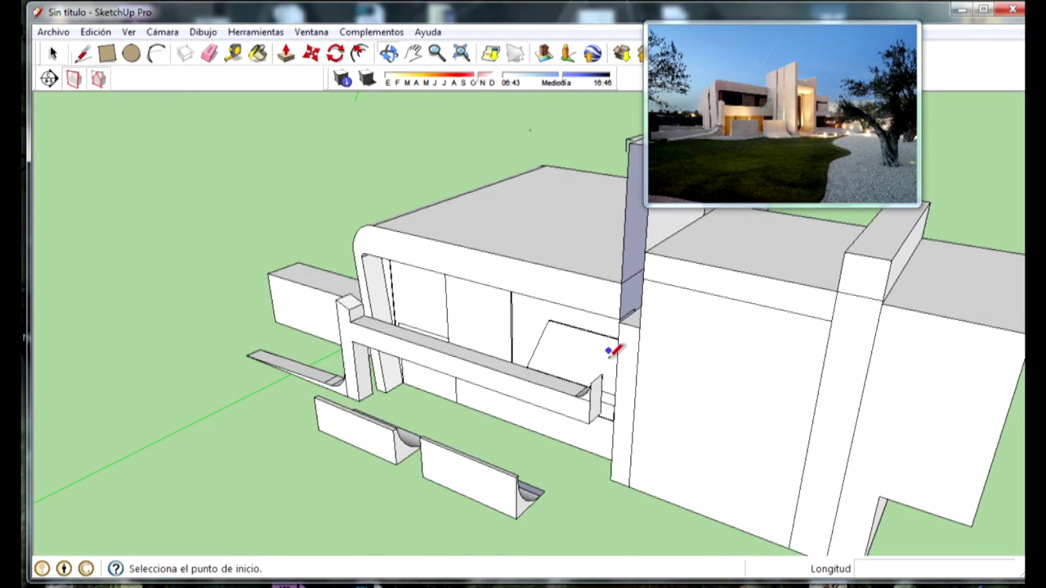
# Step: Close the pillar top with a rectangle and delete the edges separating it from the right block
pyautogui.click(106, 53)
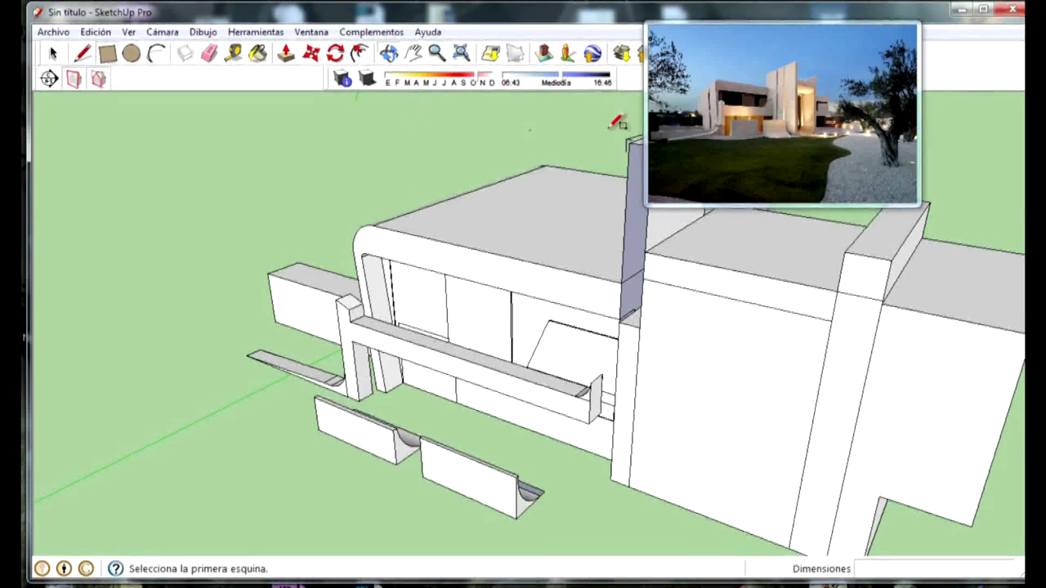
pyautogui.click(629, 144)
pyautogui.click(635, 319)
pyautogui.click(54, 53)
pyautogui.click(643, 328)
pyautogui.press('Delete')
pyautogui.click(707, 296)
pyautogui.press('Delete')
pyautogui.click(839, 327)
pyautogui.click(836, 323)
pyautogui.press('Delete')
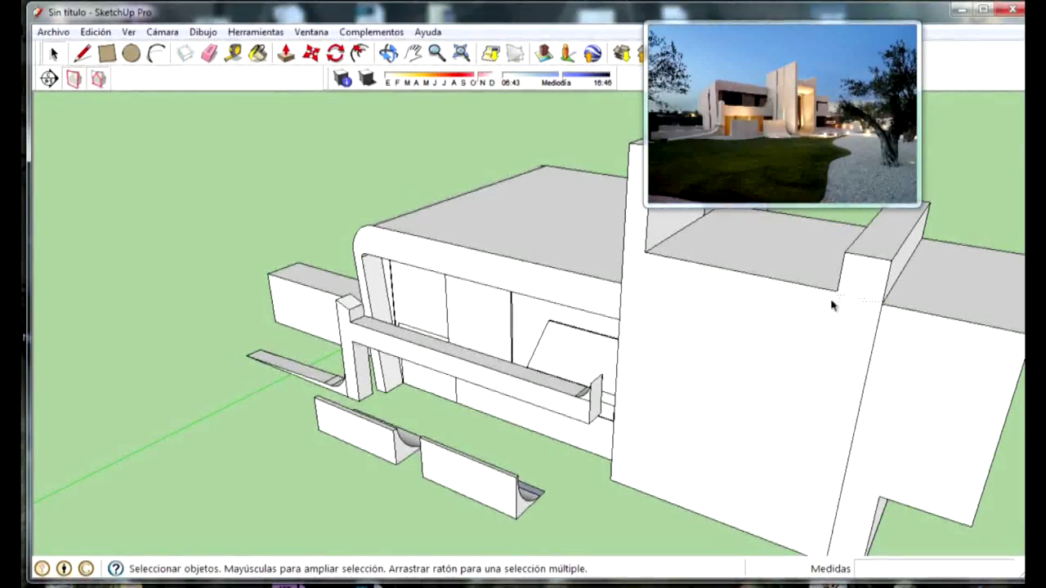
# Step: Pull the merged pillar face out about 1.32 m
pyautogui.scroll(-3, 796, 322)
pyautogui.scroll(-2, 796, 322)
pyautogui.click(286, 53)
pyautogui.moveTo(818, 367); pyautogui.dragTo(940, 369, button='middle')
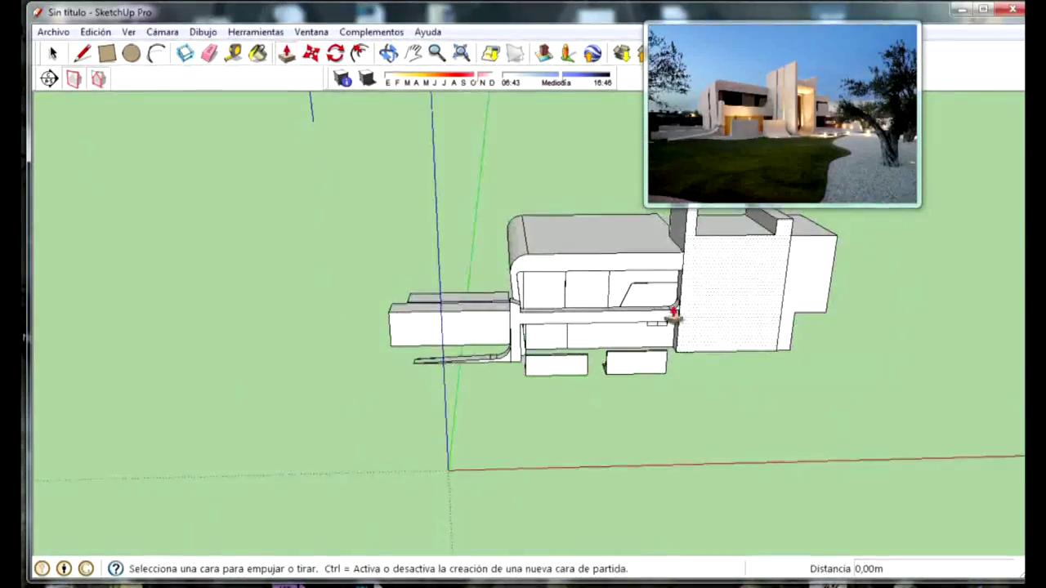
pyautogui.click(703, 311)
pyautogui.click(731, 326)
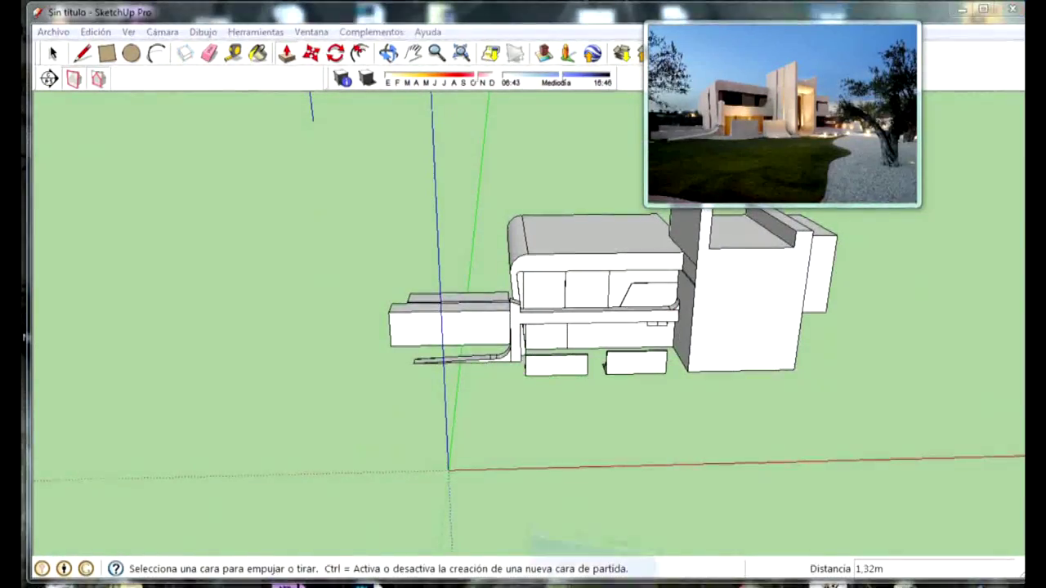
pyautogui.scroll(2, 426, 398)
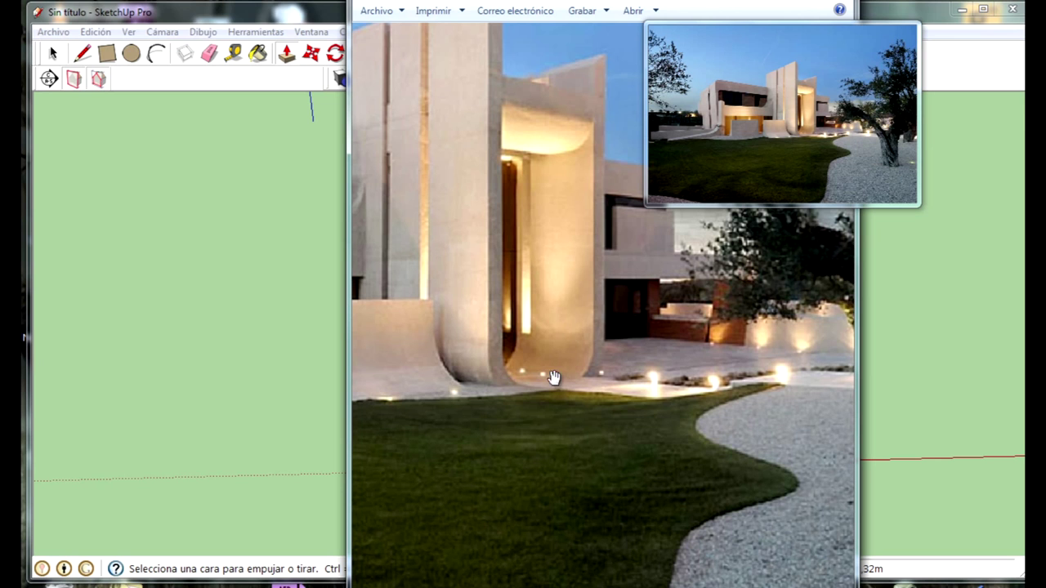
# Step: Compare the entrance panels in the zoomed reference photo against the orbited model
pyautogui.scroll(-3, 417, 386)
pyautogui.scroll(2, 576, 350)
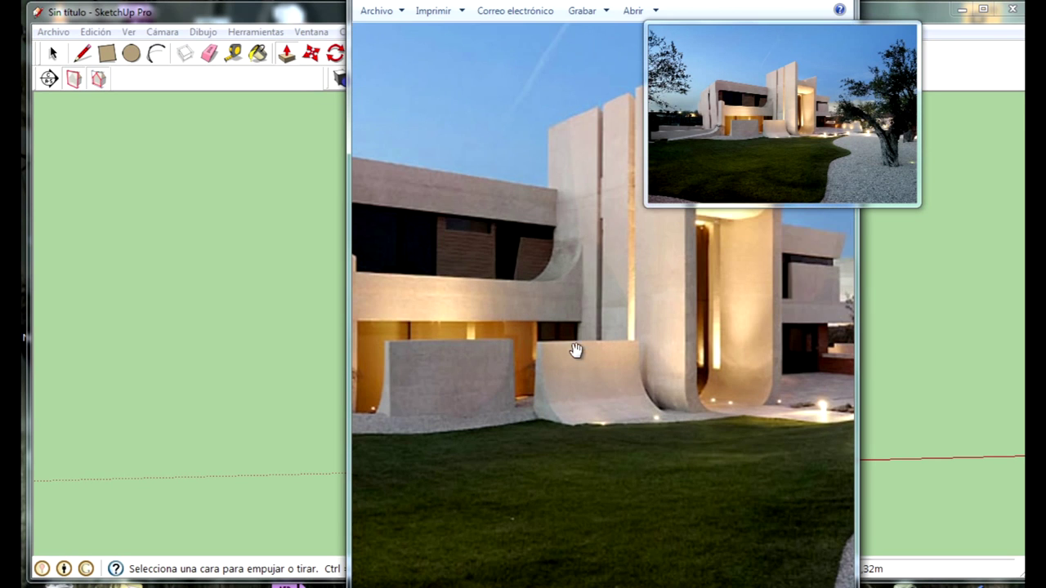
pyautogui.moveTo(296, 395)
pyautogui.mouseDown(button='middle')
pyautogui.moveTo(280, 374)
pyautogui.moveTo(713, 402)
pyautogui.moveTo(612, 416)
pyautogui.moveTo(507, 457)
pyautogui.moveTo(742, 388)
pyautogui.mouseUp(button='middle')
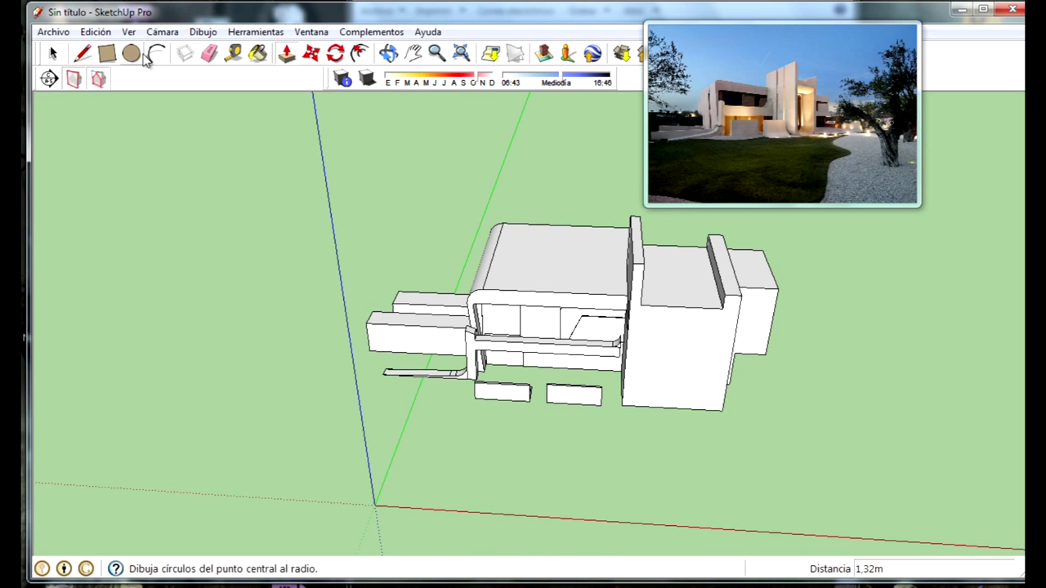
pyautogui.hotkey('alt', 'Tab')
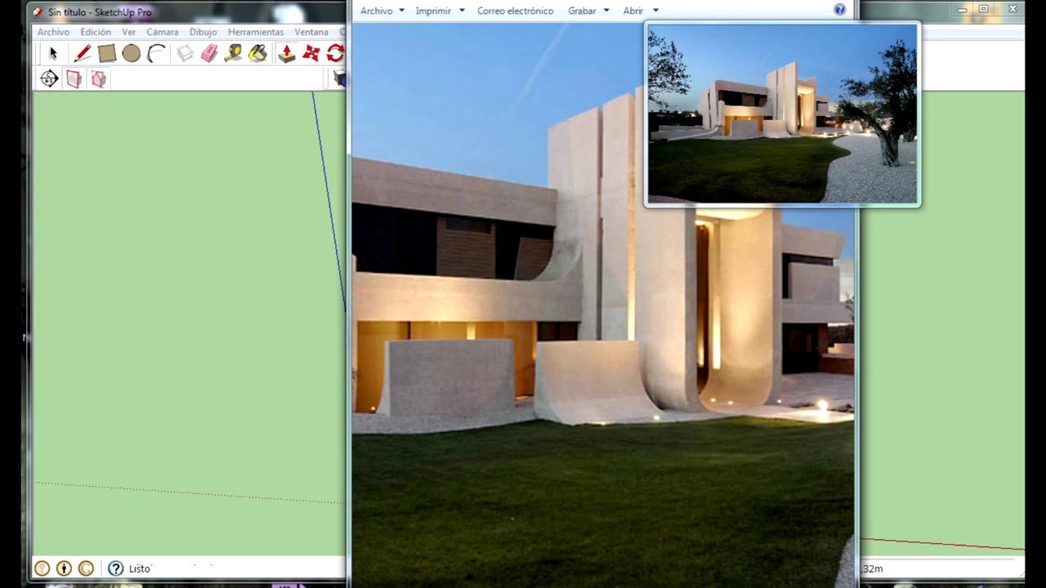
pyautogui.hotkey('alt', 'Tab')
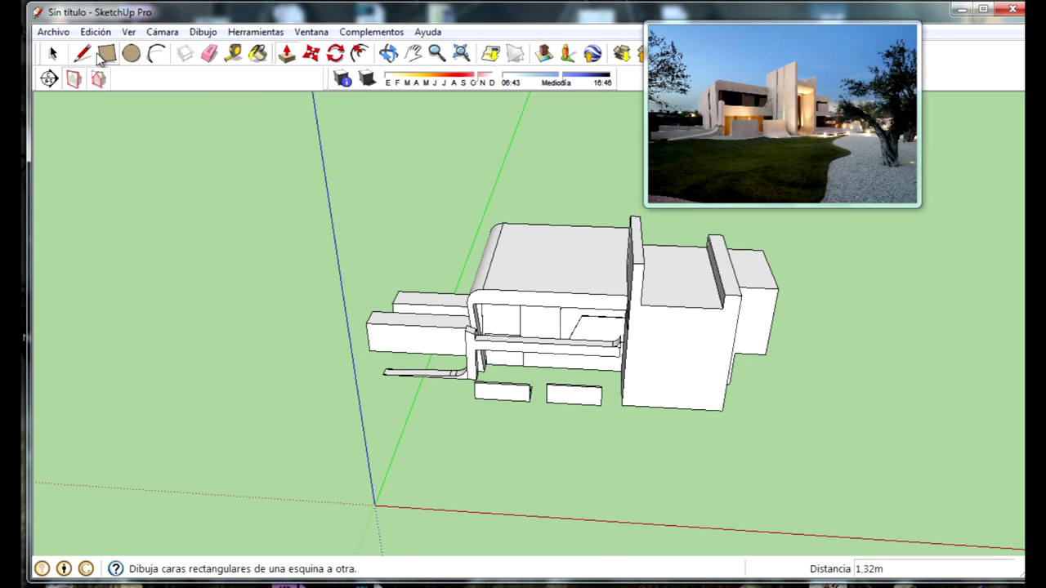
pyautogui.scroll(2, 664, 316)
# Step: Draw two vertical edges down the tall right-hand panel's front to its base
pyautogui.click(635, 290)
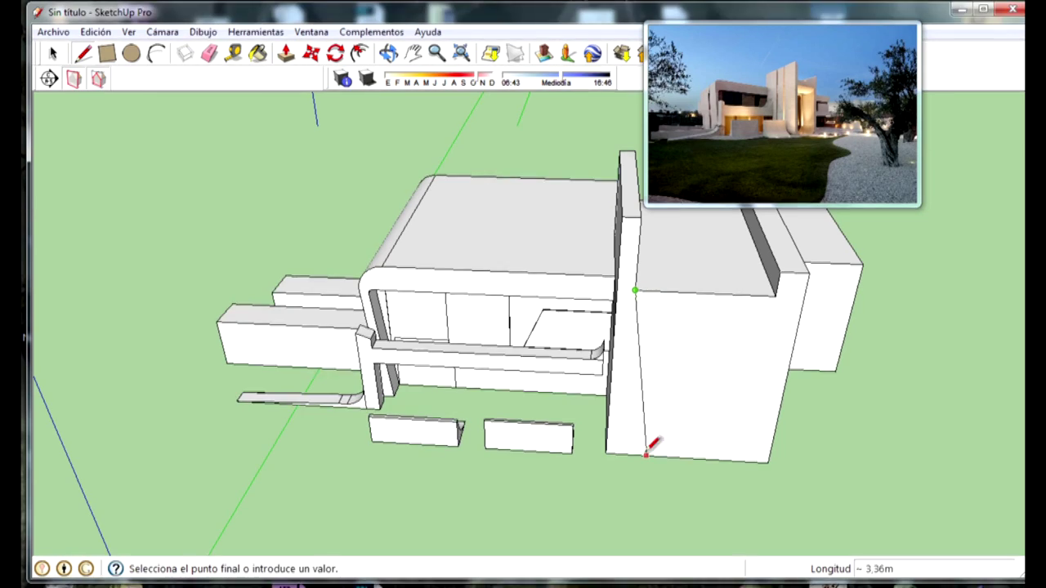
pyautogui.click(635, 452)
pyautogui.click(775, 296)
pyautogui.click(768, 460)
pyautogui.moveTo(760, 454); pyautogui.dragTo(661, 310, button='middle')
pyautogui.scroll(3, 637, 327)
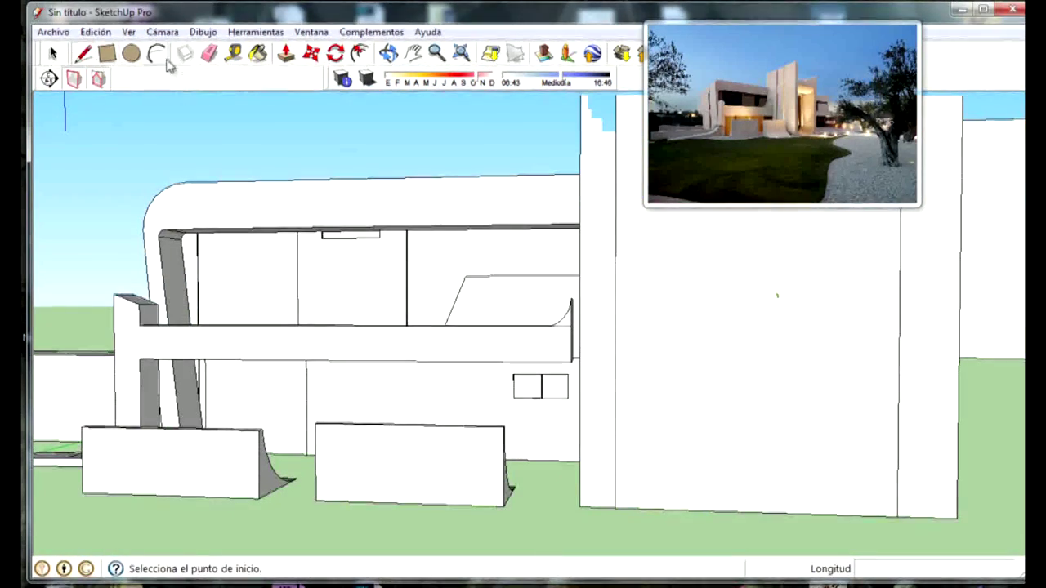
# Step: Draw arcs rounding the panel's lower left and lower right corners
pyautogui.click(615, 448)
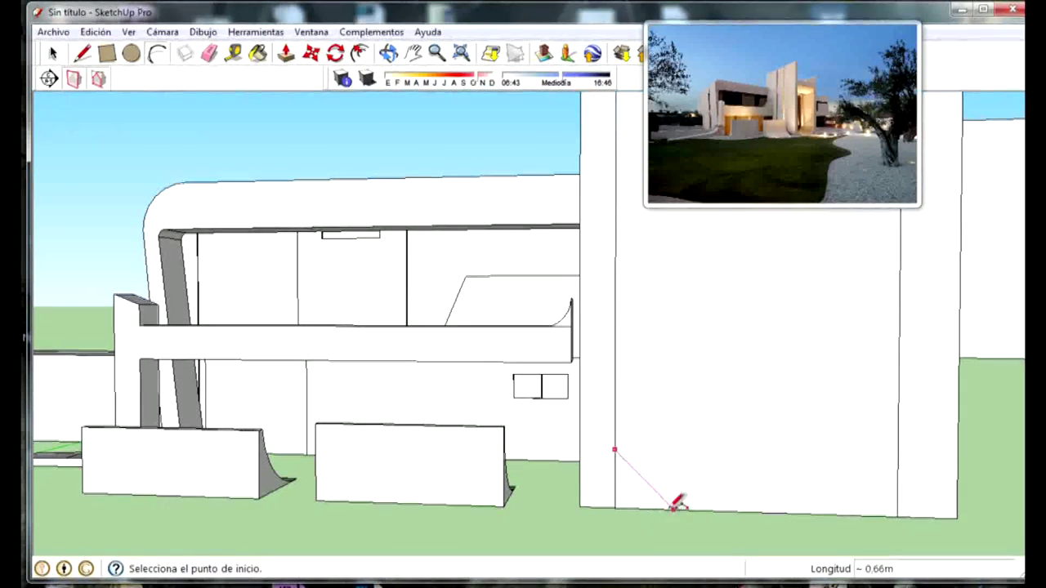
pyautogui.click(669, 509)
pyautogui.click(897, 468)
pyautogui.click(897, 517)
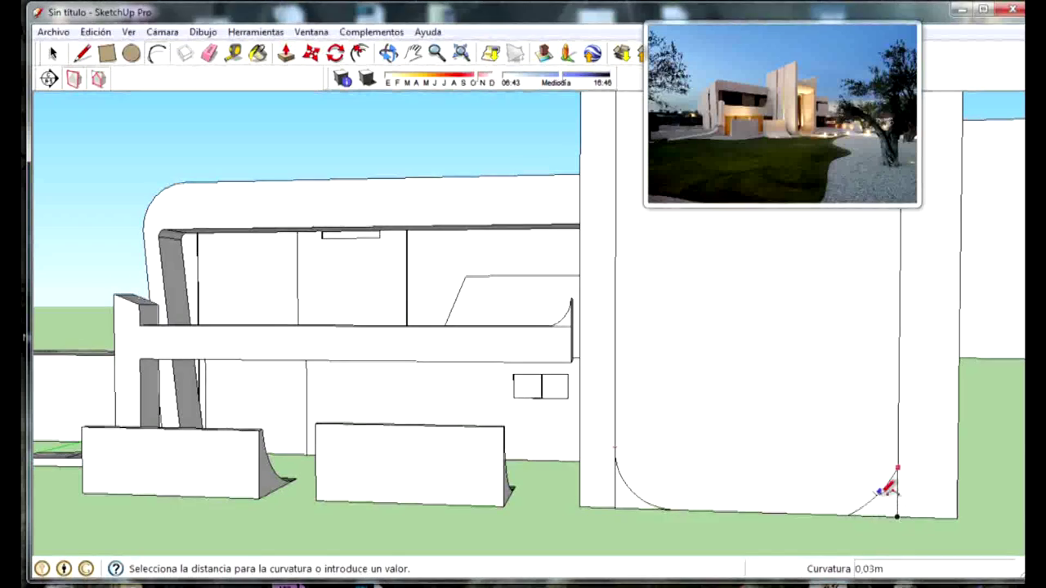
pyautogui.click(887, 486)
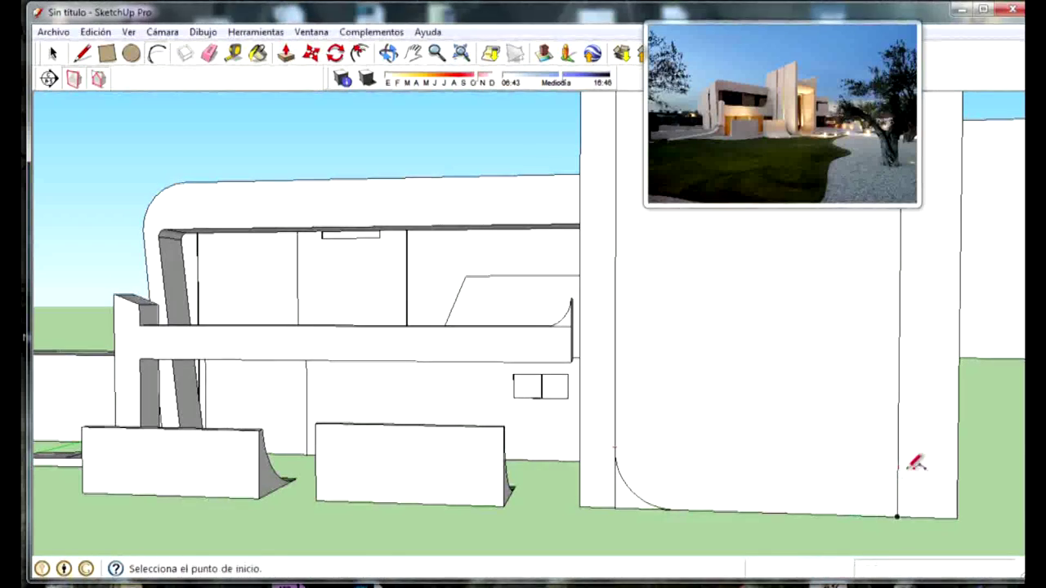
pyautogui.click(841, 515)
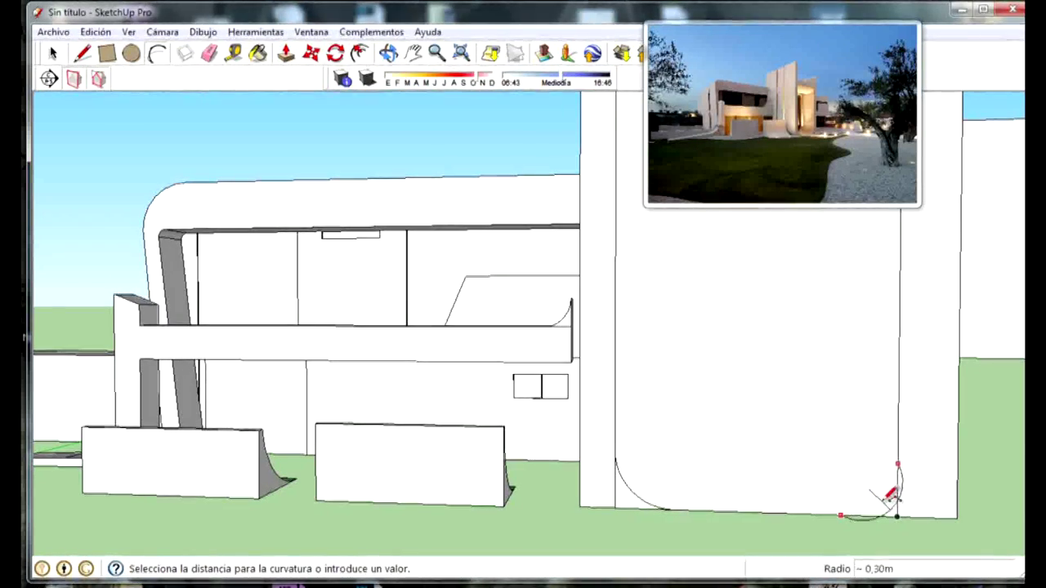
pyautogui.click(889, 490)
# Step: Undo the misplaced lower right arc and redraw that rounded corner correctly
pyautogui.scroll(2, 923, 455)
pyautogui.hotkey('ctrl', 'z')
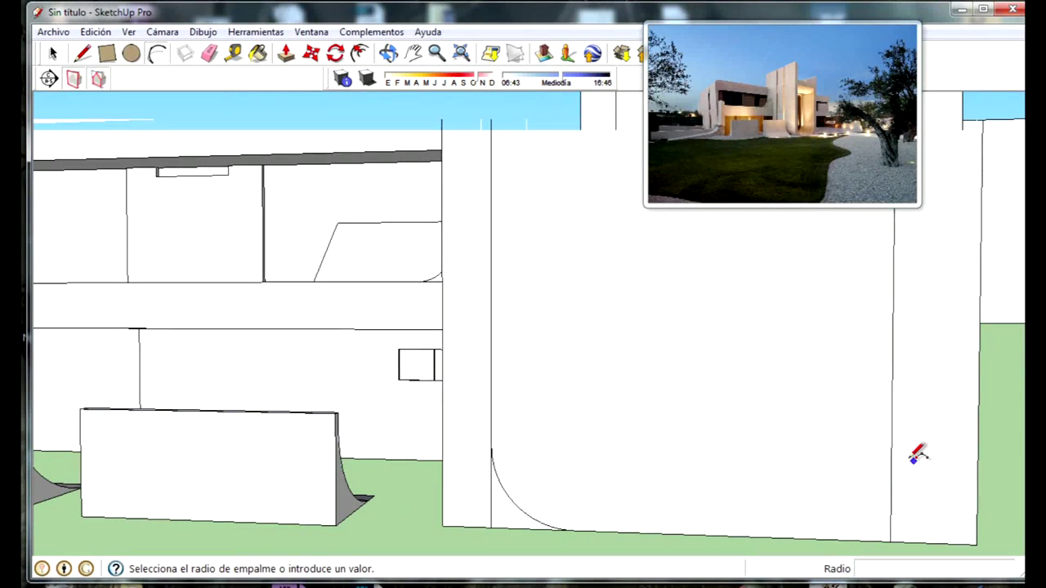
pyautogui.press('Escape')
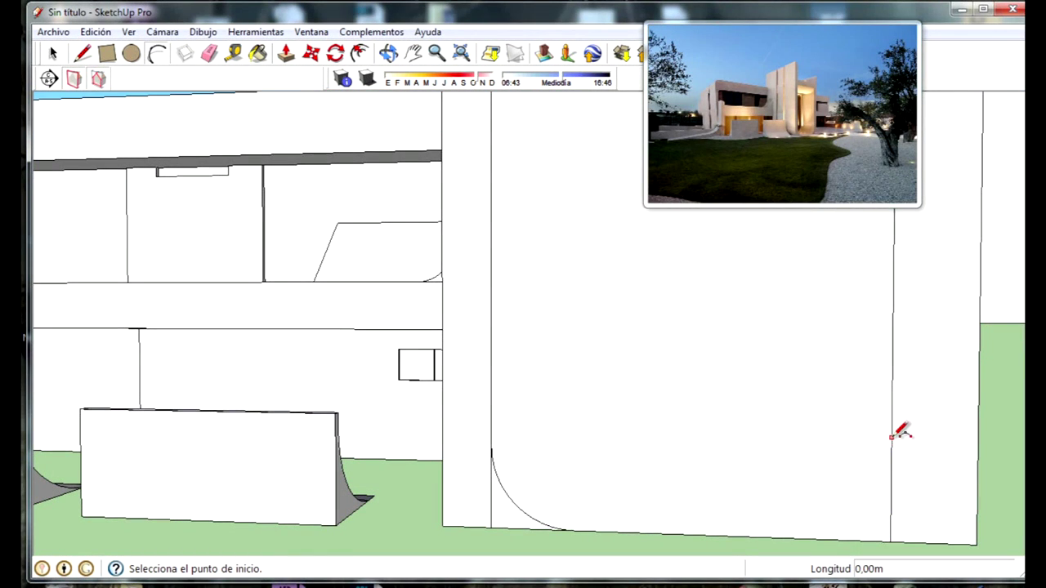
pyautogui.click(864, 508)
pyautogui.scroll(-2, 727, 437)
pyautogui.scroll(-3, 752, 458)
pyautogui.scroll(-5, 817, 454)
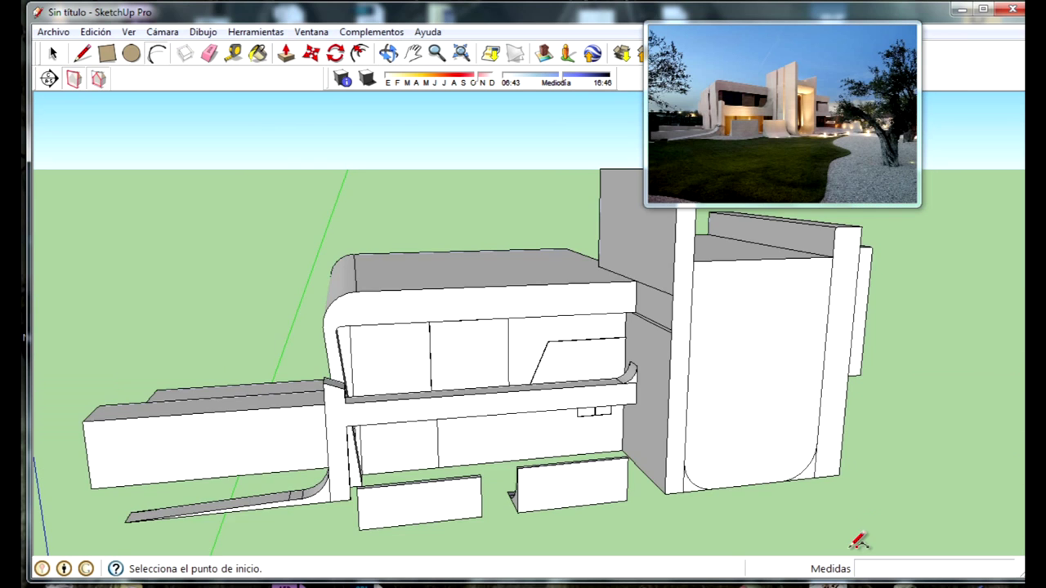
pyautogui.scroll(4, 880, 450)
pyautogui.moveTo(655, 483)
pyautogui.mouseDown(button='middle')
pyautogui.moveTo(673, 402)
pyautogui.moveTo(597, 406)
pyautogui.moveTo(579, 460)
pyautogui.mouseUp(button='middle')
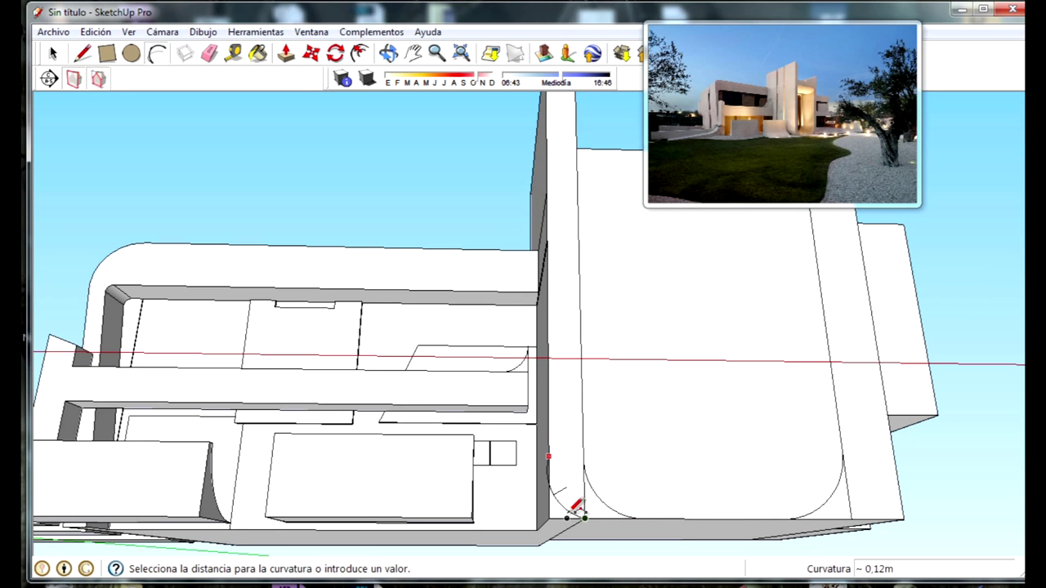
# Step: Push the rounded-bottom cutout face a shallow depth into the tall panel with Push/Pull
pyautogui.moveTo(869, 499)
pyautogui.mouseDown(button='middle')
pyautogui.moveTo(847, 502)
pyautogui.moveTo(857, 513)
pyautogui.mouseUp(button='middle')
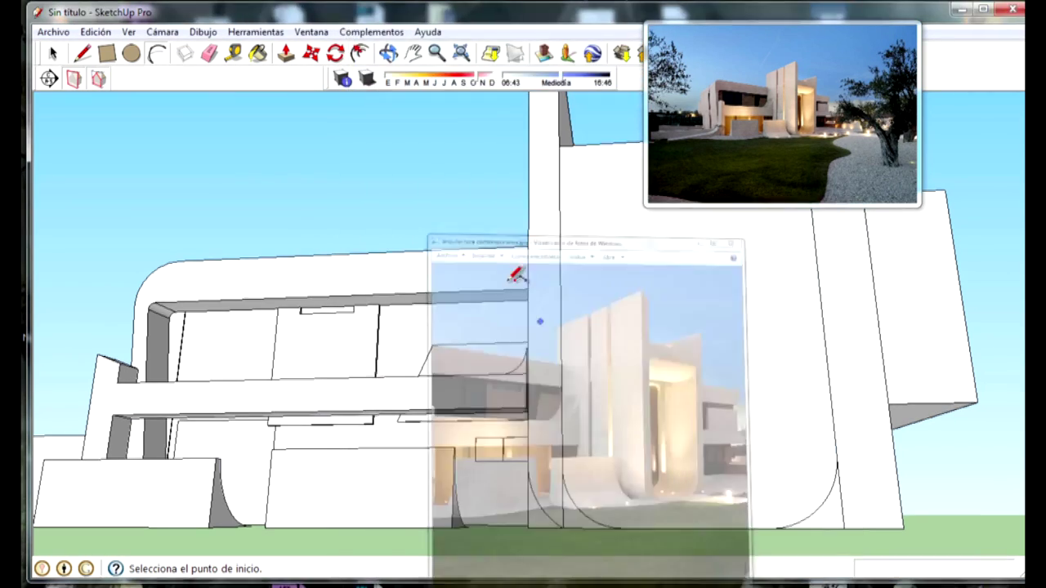
pyautogui.click(285, 54)
pyautogui.moveTo(474, 175); pyautogui.dragTo(801, 402, button='middle')
pyautogui.moveTo(801, 401); pyautogui.dragTo(752, 400)
pyautogui.moveTo(752, 400)
pyautogui.mouseDown(button='middle')
pyautogui.moveTo(875, 483)
pyautogui.moveTo(790, 479)
pyautogui.mouseUp(button='middle')
pyautogui.click(791, 478)
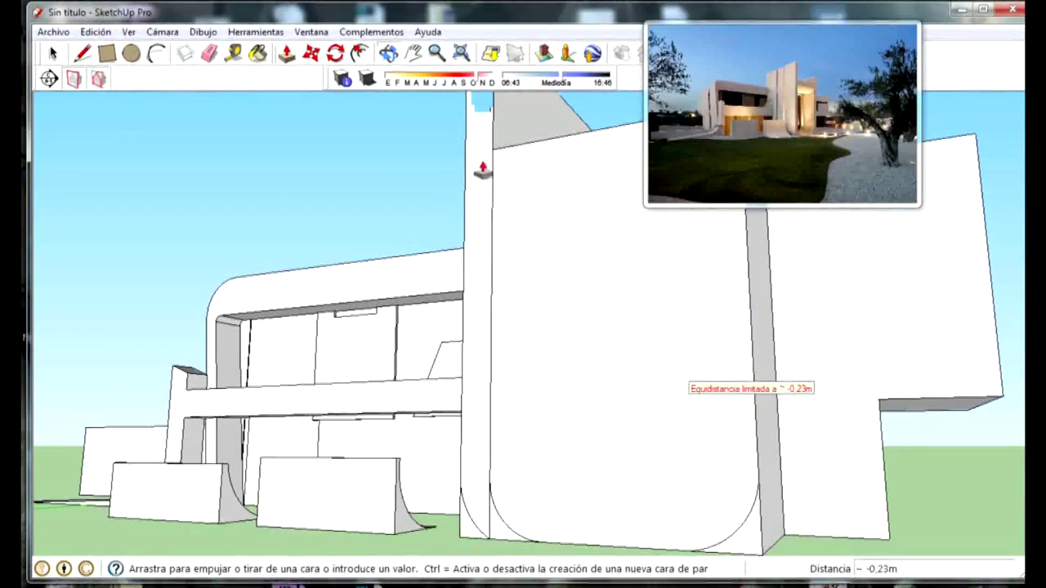
pyautogui.click(792, 450)
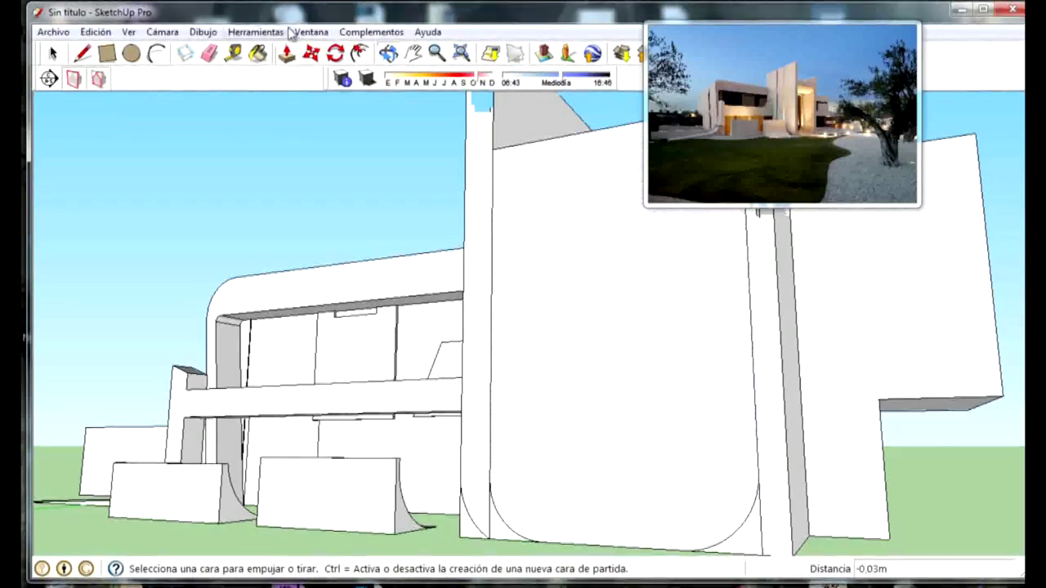
# Step: Begin an arc at the base corner of the neighbouring narrow panel
pyautogui.click(131, 53)
pyautogui.moveTo(842, 362)
pyautogui.mouseDown(button='middle')
pyautogui.moveTo(752, 322)
pyautogui.moveTo(815, 483)
pyautogui.moveTo(728, 392)
pyautogui.mouseUp(button='middle')
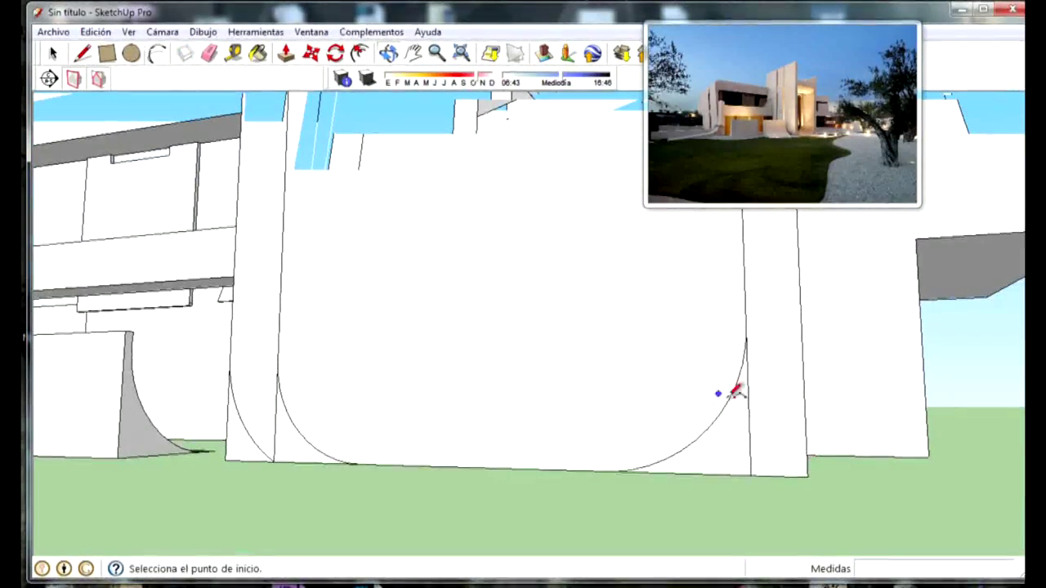
pyautogui.click(719, 474)
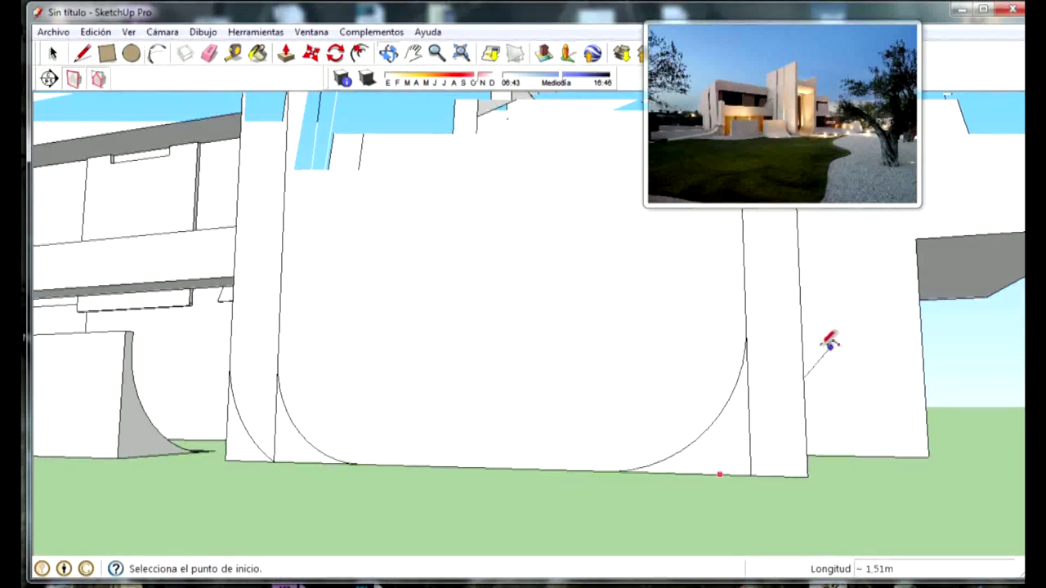
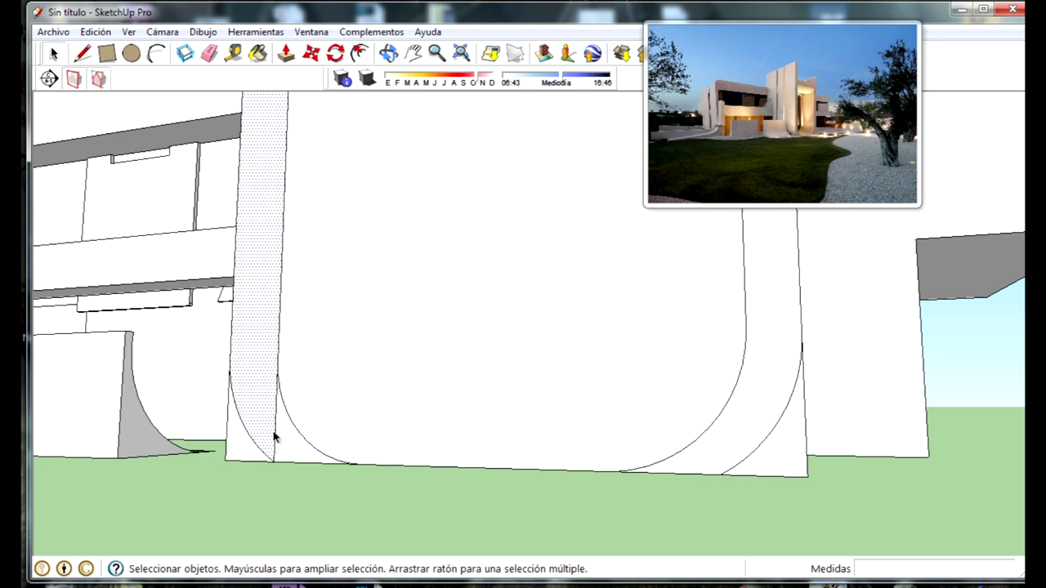
# Step: Push the house's end face inward about 0.45 m
pyautogui.scroll(-3, 485, 327)
pyautogui.scroll(-2, 490, 310)
pyautogui.moveTo(490, 311)
pyautogui.mouseDown(button='middle')
pyautogui.moveTo(513, 479)
pyautogui.moveTo(568, 418)
pyautogui.mouseUp(button='middle')
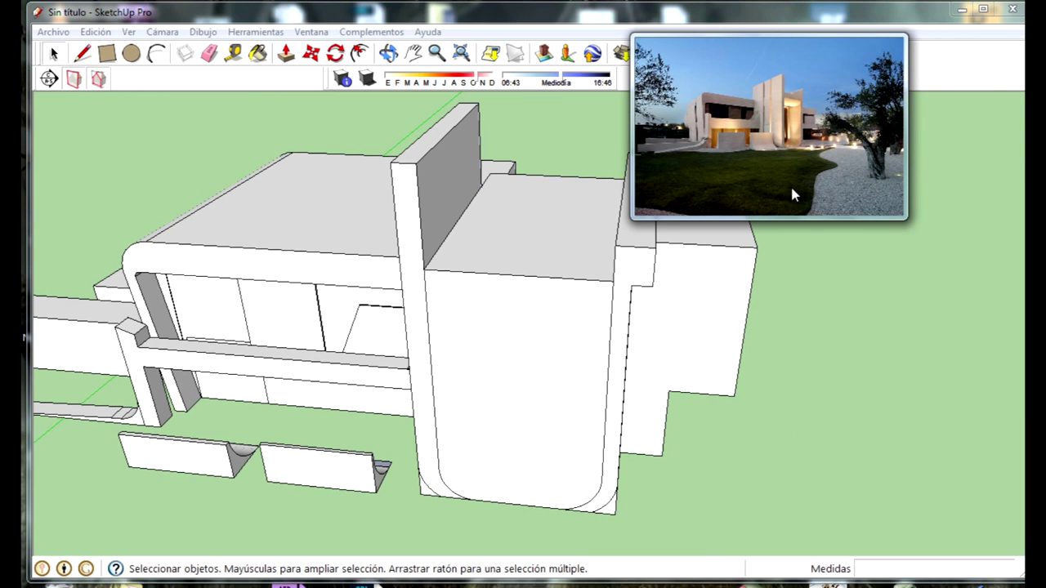
pyautogui.moveTo(370, 376)
pyautogui.mouseDown(button='middle')
pyautogui.moveTo(523, 287)
pyautogui.moveTo(385, 374)
pyautogui.moveTo(387, 383)
pyautogui.moveTo(312, 355)
pyautogui.mouseUp(button='middle')
pyautogui.scroll(-2, 385, 374)
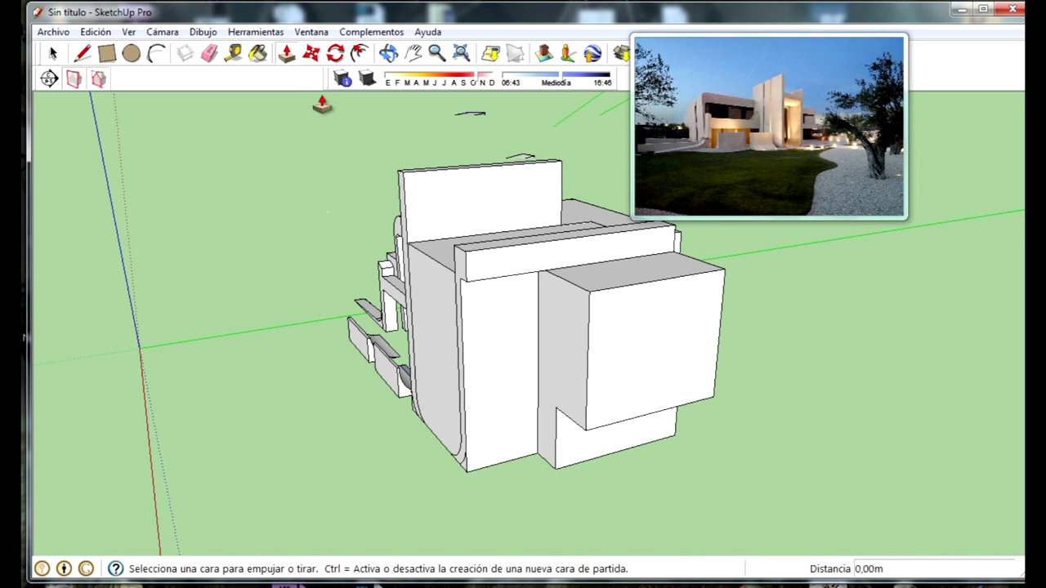
pyautogui.scroll(3, 573, 298)
pyautogui.moveTo(684, 428); pyautogui.dragTo(518, 192, button='middle')
pyautogui.moveTo(560, 169); pyautogui.dragTo(562, 141)
pyautogui.moveTo(562, 140)
pyautogui.mouseDown(button='middle')
pyautogui.moveTo(577, 345)
pyautogui.moveTo(516, 397)
pyautogui.mouseUp(button='middle')
# Step: Push the dotted wall face inward about 1.06 m
pyautogui.scroll(-2, 516, 397)
pyautogui.scroll(2, 516, 398)
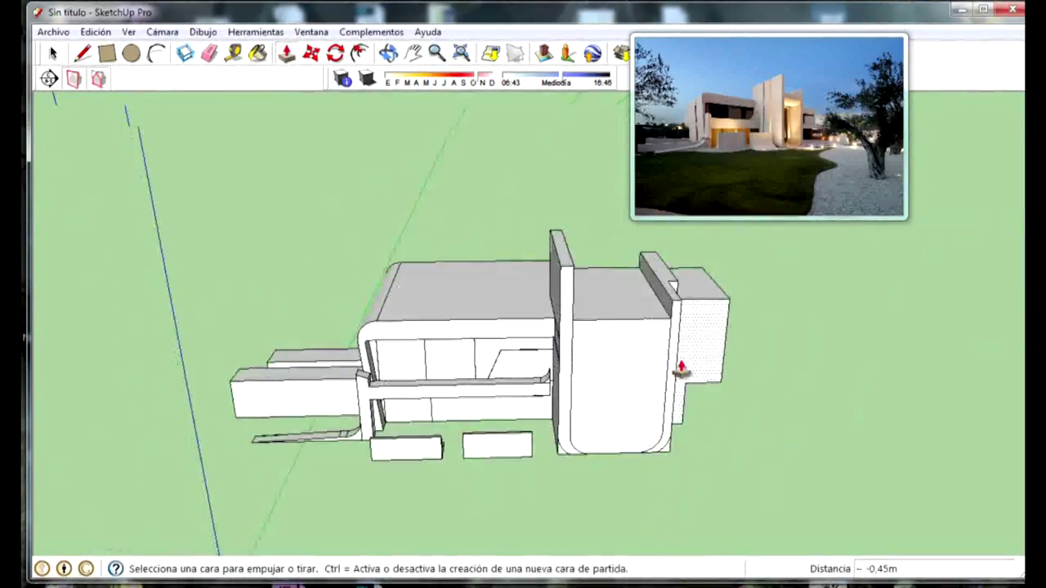
pyautogui.scroll(3, 685, 356)
pyautogui.moveTo(572, 369); pyautogui.dragTo(442, 415, button='middle')
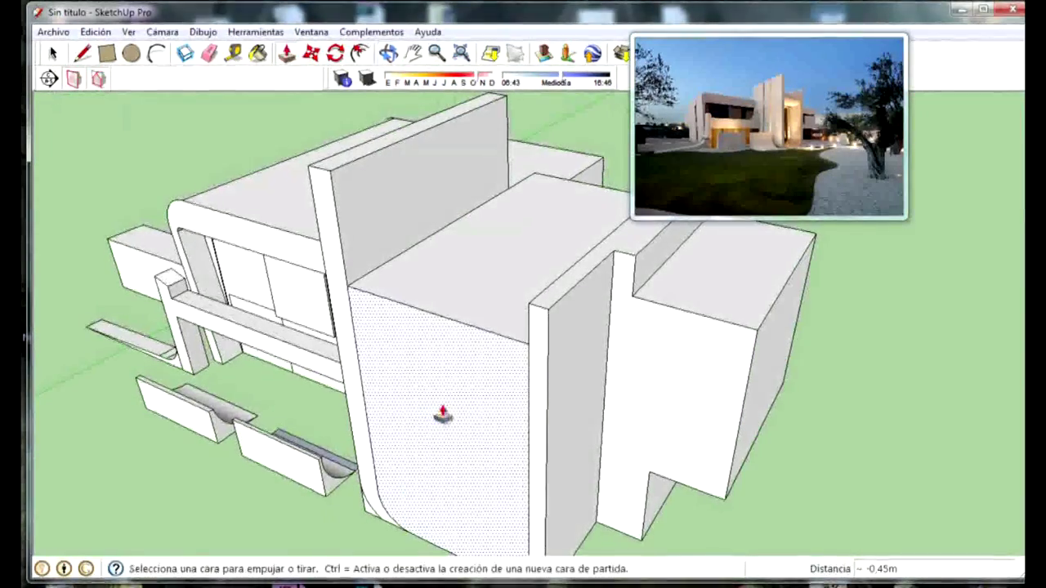
pyautogui.moveTo(442, 415); pyautogui.dragTo(500, 350)
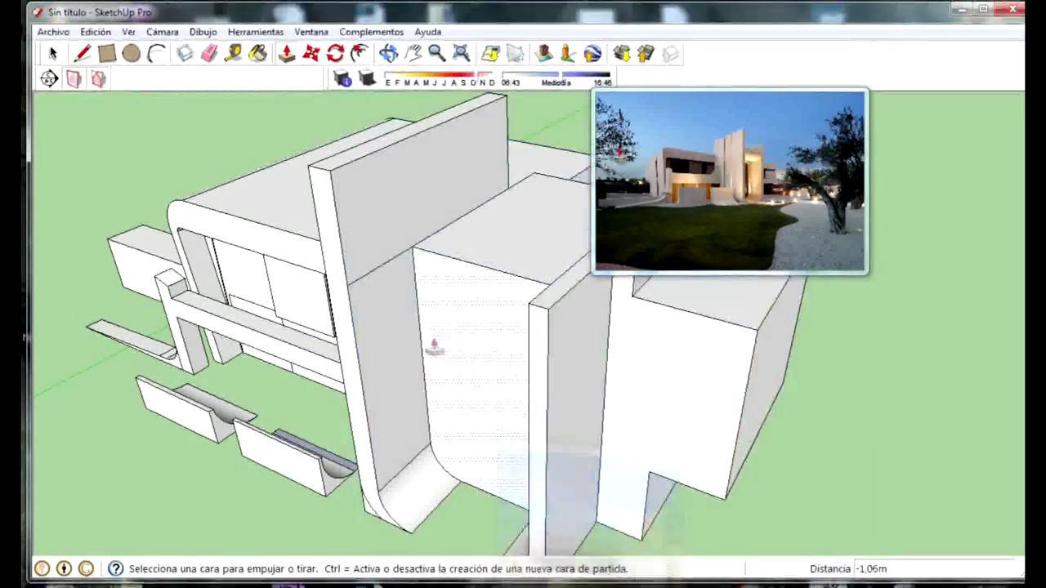
pyautogui.moveTo(433, 344)
pyautogui.mouseDown(button='middle')
pyautogui.moveTo(581, 367)
pyautogui.moveTo(678, 479)
pyautogui.moveTo(622, 571)
pyautogui.moveTo(544, 450)
pyautogui.moveTo(591, 488)
pyautogui.mouseUp(button='middle')
pyautogui.press('p')
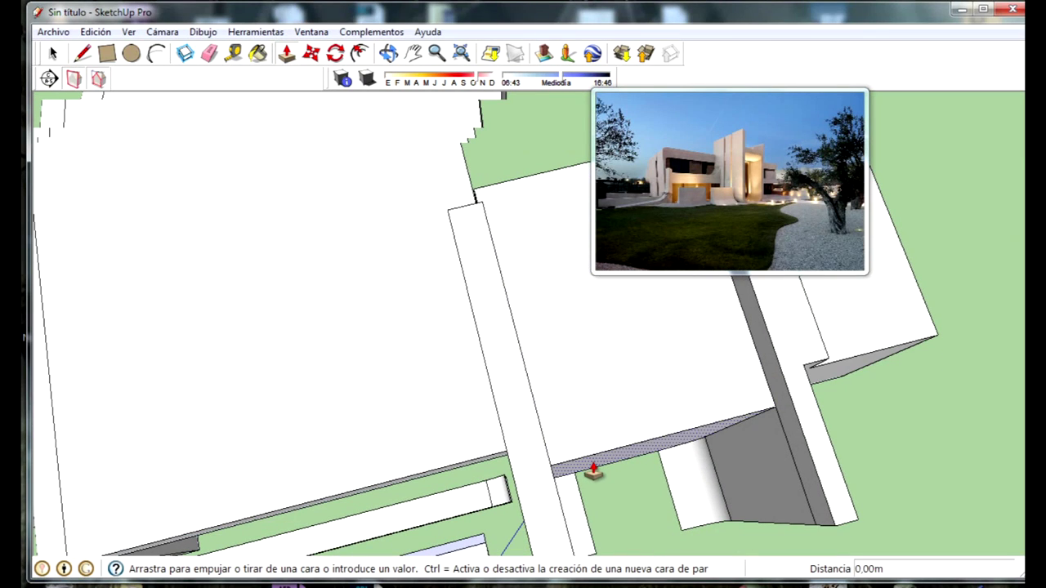
pyautogui.scroll(-5, 636, 541)
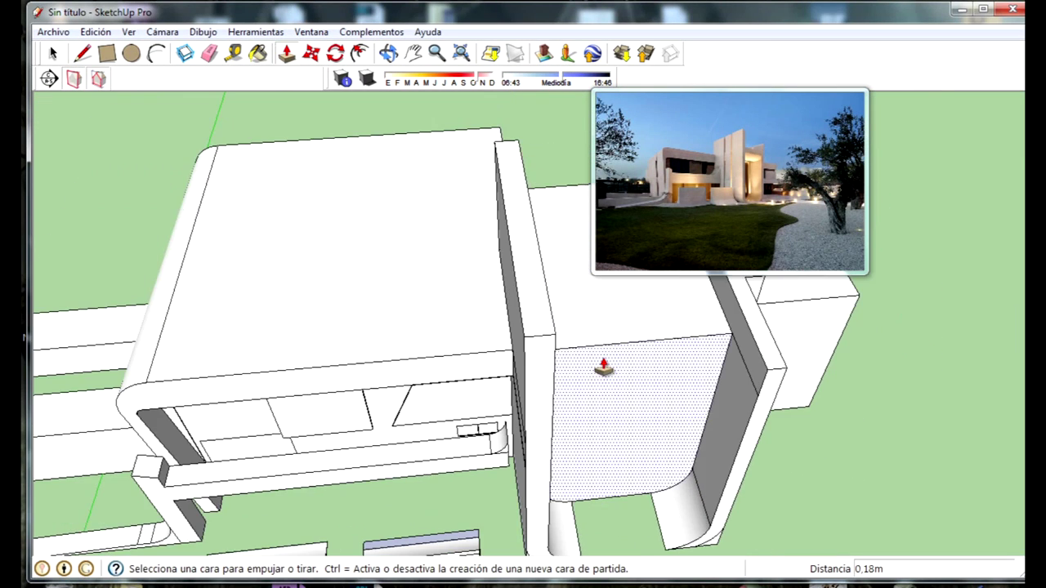
pyautogui.scroll(-4, 603, 367)
pyautogui.scroll(-1, 561, 425)
pyautogui.moveTo(611, 430)
pyautogui.mouseDown(button='middle')
pyautogui.moveTo(351, 477)
pyautogui.moveTo(768, 411)
pyautogui.mouseUp(button='middle')
pyautogui.scroll(3, 683, 383)
pyautogui.moveTo(696, 355)
pyautogui.mouseDown(button='middle')
pyautogui.moveTo(565, 381)
pyautogui.moveTo(682, 376)
pyautogui.moveTo(594, 537)
pyautogui.mouseUp(button='middle')
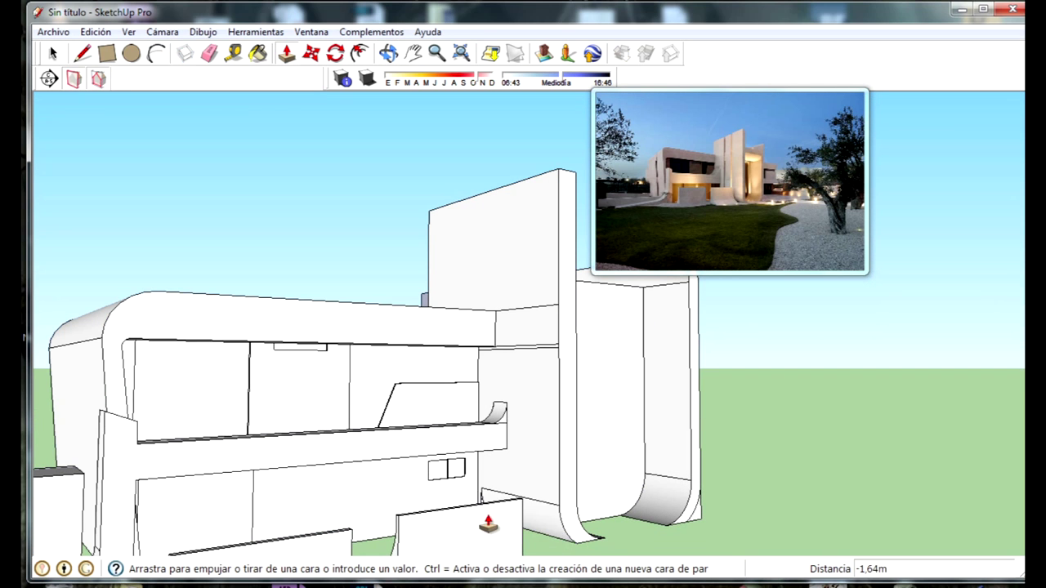
pyautogui.moveTo(482, 510); pyautogui.dragTo(459, 523, button='middle')
pyautogui.moveTo(749, 515)
pyautogui.mouseDown(button='middle')
pyautogui.moveTo(556, 441)
pyautogui.moveTo(570, 535)
pyautogui.mouseUp(button='middle')
pyautogui.scroll(-3, 716, 530)
pyautogui.moveTo(725, 526)
pyautogui.mouseDown(button='middle')
pyautogui.moveTo(806, 498)
pyautogui.moveTo(684, 475)
pyautogui.moveTo(727, 436)
pyautogui.moveTo(678, 416)
pyautogui.moveTo(593, 528)
pyautogui.mouseUp(button='middle')
pyautogui.scroll(3, 577, 470)
pyautogui.moveTo(577, 470)
pyautogui.mouseDown(button='middle')
pyautogui.moveTo(629, 368)
pyautogui.moveTo(662, 427)
pyautogui.moveTo(702, 282)
pyautogui.moveTo(719, 344)
pyautogui.mouseUp(button='middle')
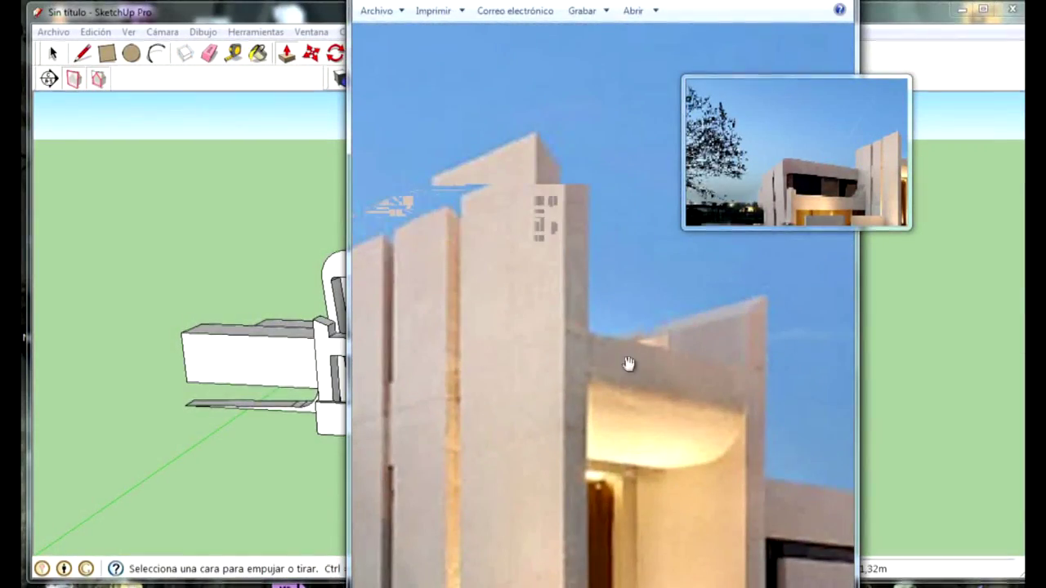
# Step: Zoom out from the facade close-up to the full photo with lawn and gravel path
pyautogui.scroll(-3, 629, 363)
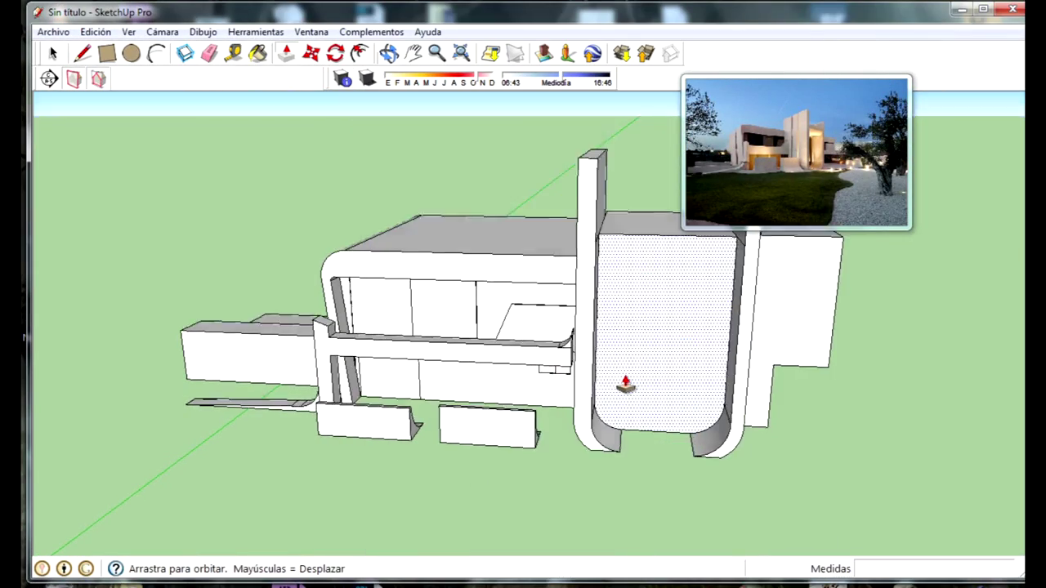
pyautogui.moveTo(626, 385)
pyautogui.mouseDown(button='middle')
pyautogui.moveTo(495, 434)
pyautogui.moveTo(917, 478)
pyautogui.moveTo(712, 413)
pyautogui.moveTo(552, 318)
pyautogui.mouseUp(button='middle')
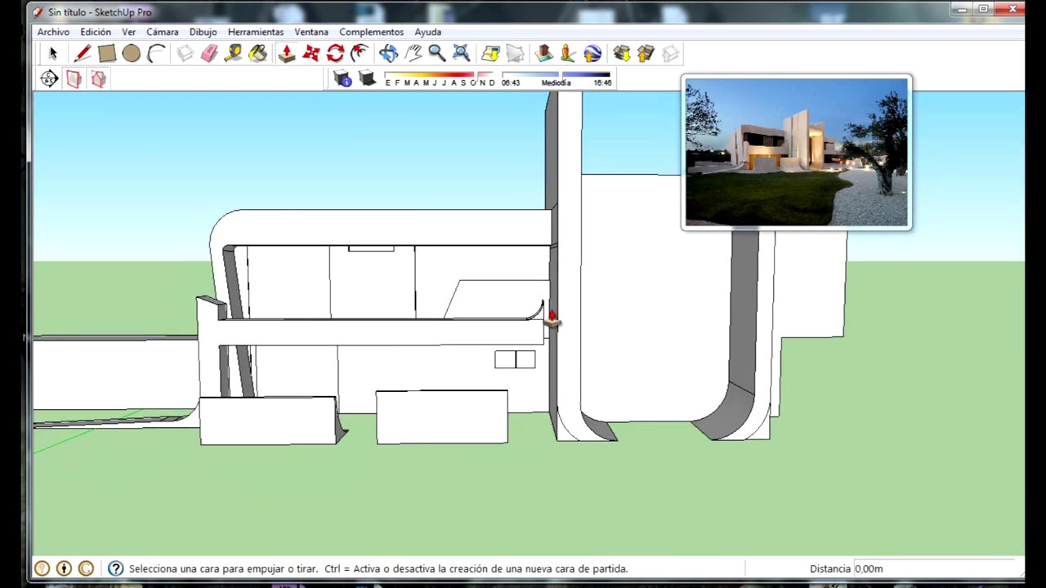
# Step: Draw a 0.11 m × 4.56 m rectangle down the tall fin's front face
pyautogui.moveTo(568, 431); pyautogui.dragTo(522, 175, button='middle')
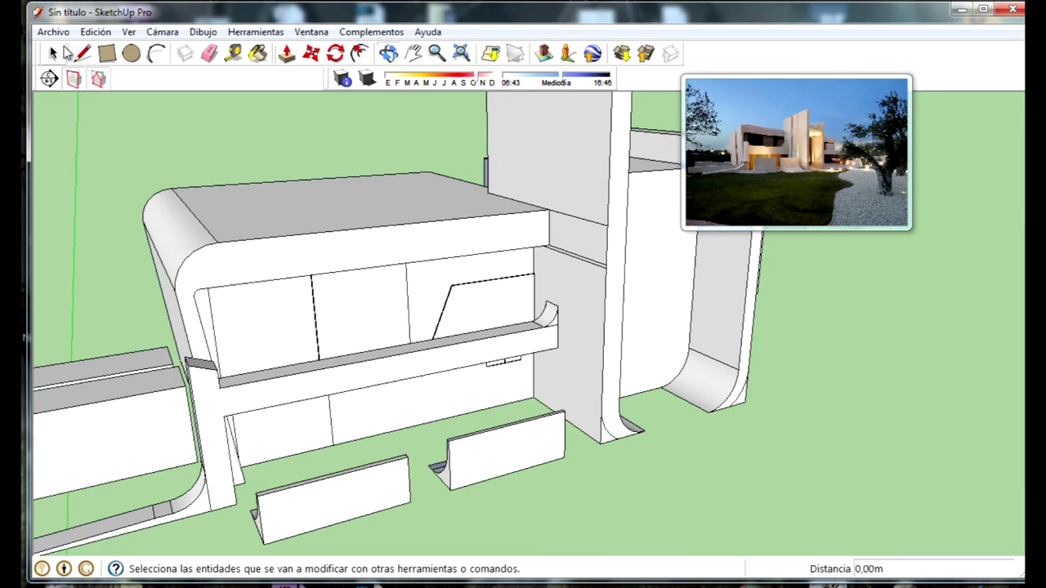
pyautogui.moveTo(256, 123)
pyautogui.mouseDown(button='middle')
pyautogui.moveTo(588, 369)
pyautogui.moveTo(663, 439)
pyautogui.moveTo(603, 401)
pyautogui.mouseUp(button='middle')
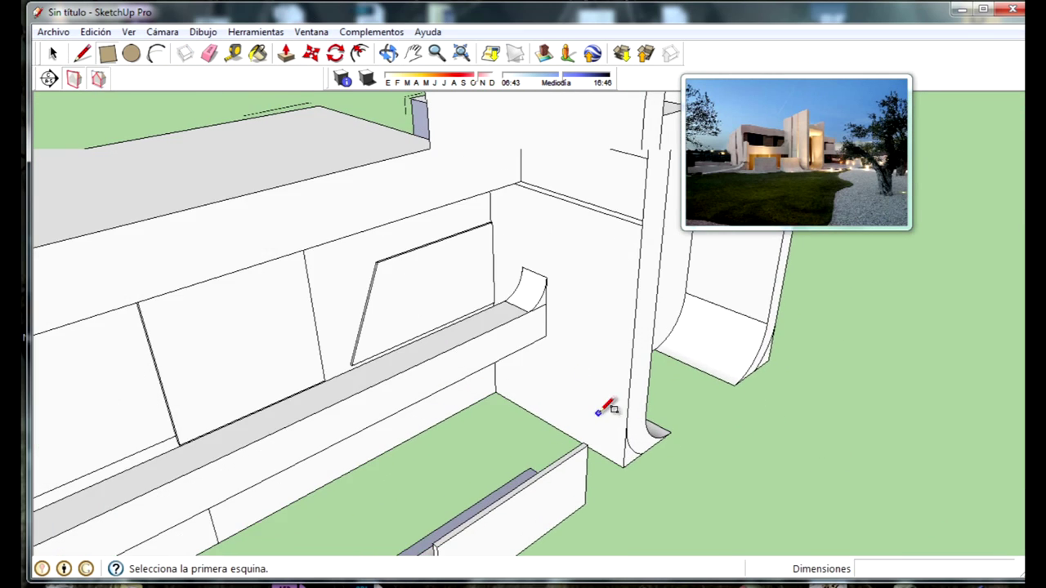
pyautogui.click(570, 357)
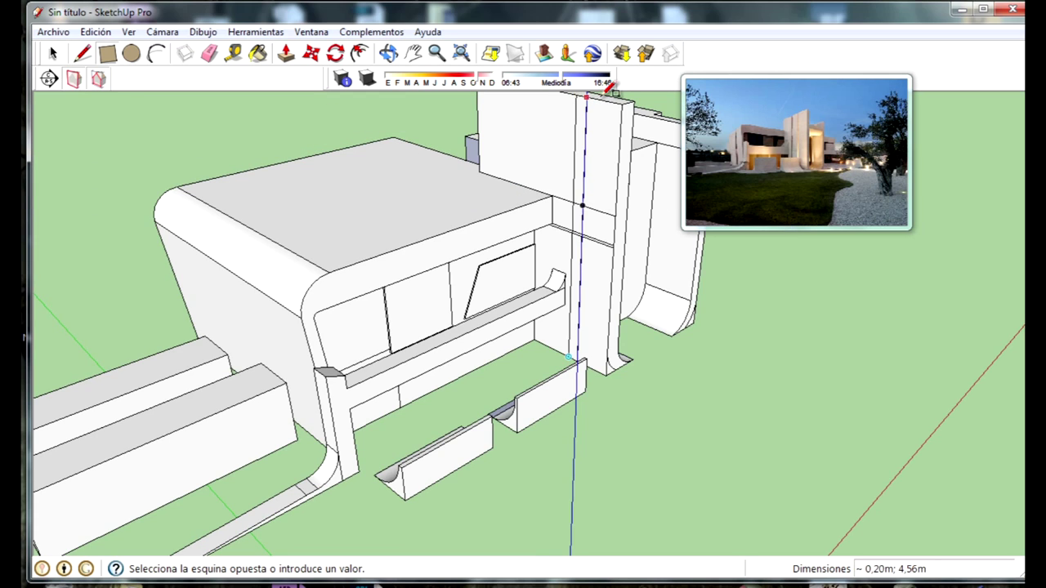
pyautogui.scroll(3, 609, 87)
pyautogui.scroll(2, 572, 136)
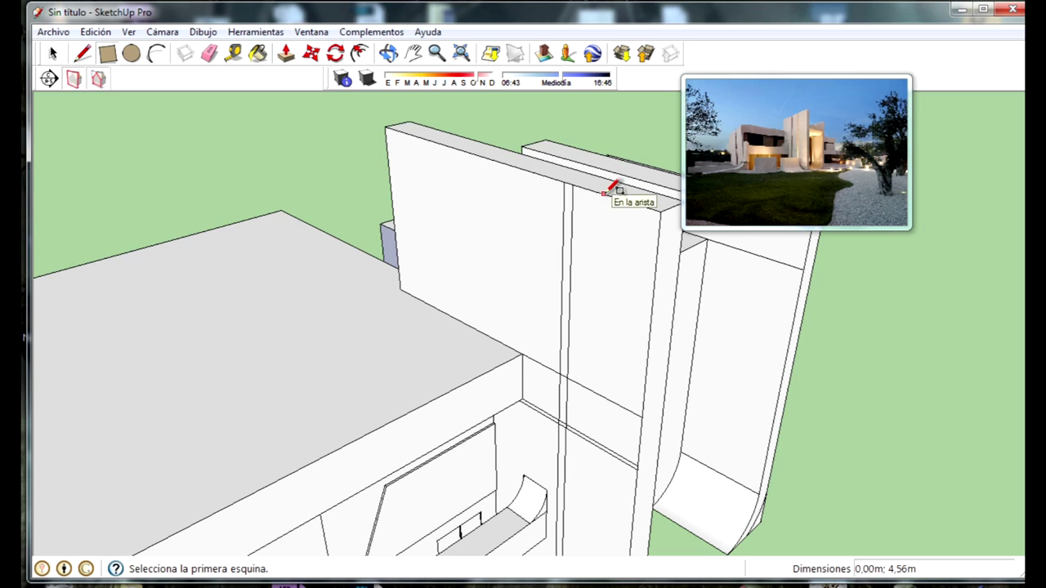
pyautogui.scroll(-3, 630, 420)
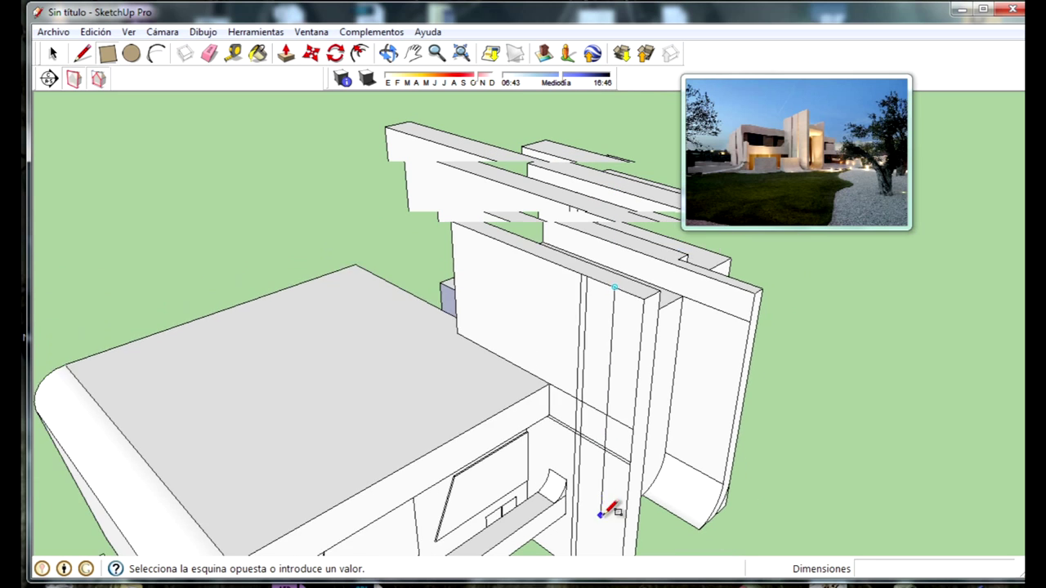
pyautogui.scroll(-3, 613, 503)
pyautogui.scroll(4, 609, 498)
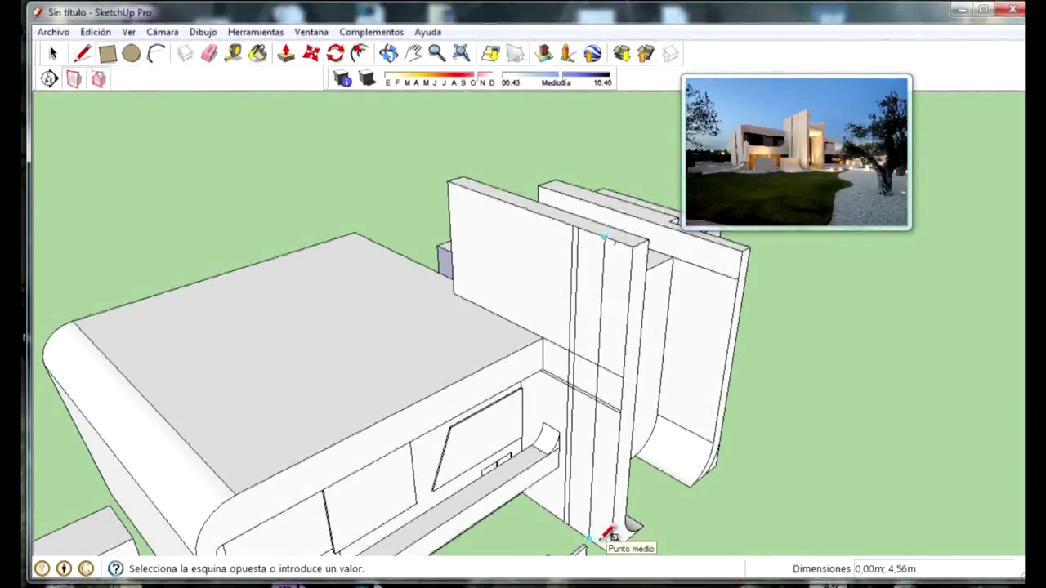
pyautogui.scroll(2, 606, 539)
pyautogui.scroll(2, 607, 546)
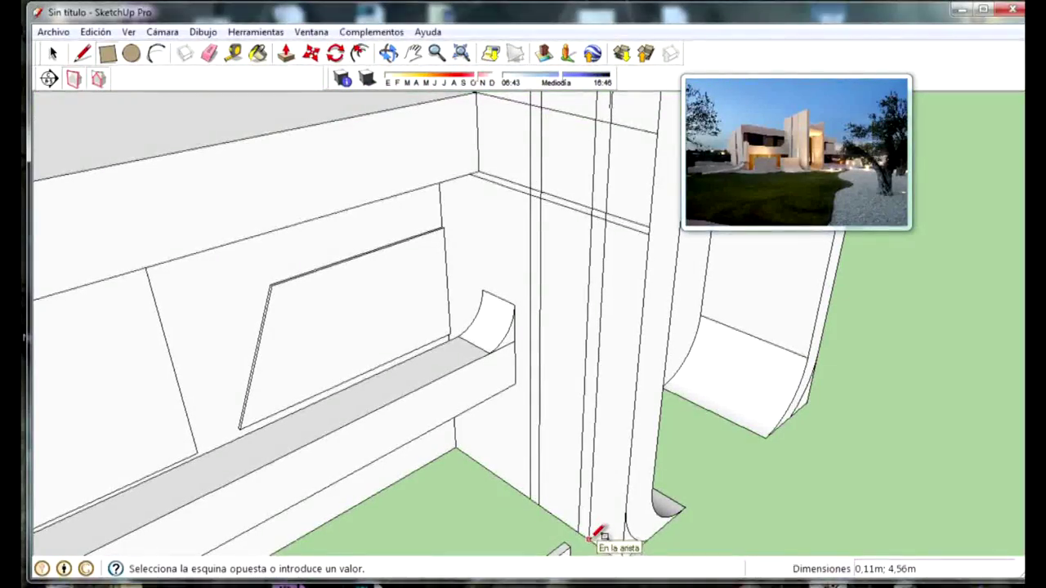
pyautogui.moveTo(603, 540)
pyautogui.mouseDown(button='middle')
pyautogui.moveTo(654, 355)
pyautogui.moveTo(768, 357)
pyautogui.moveTo(572, 256)
pyautogui.mouseUp(button='middle')
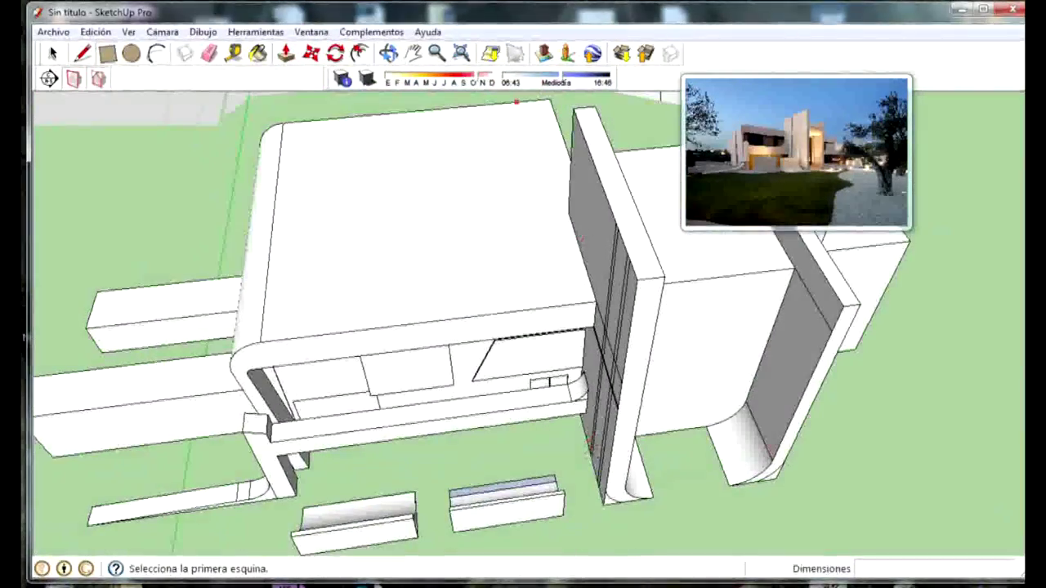
# Step: Push the narrow fin strips in 0.28 m to form vertical grooves
pyautogui.press('p')
pyautogui.scroll(2, 686, 318)
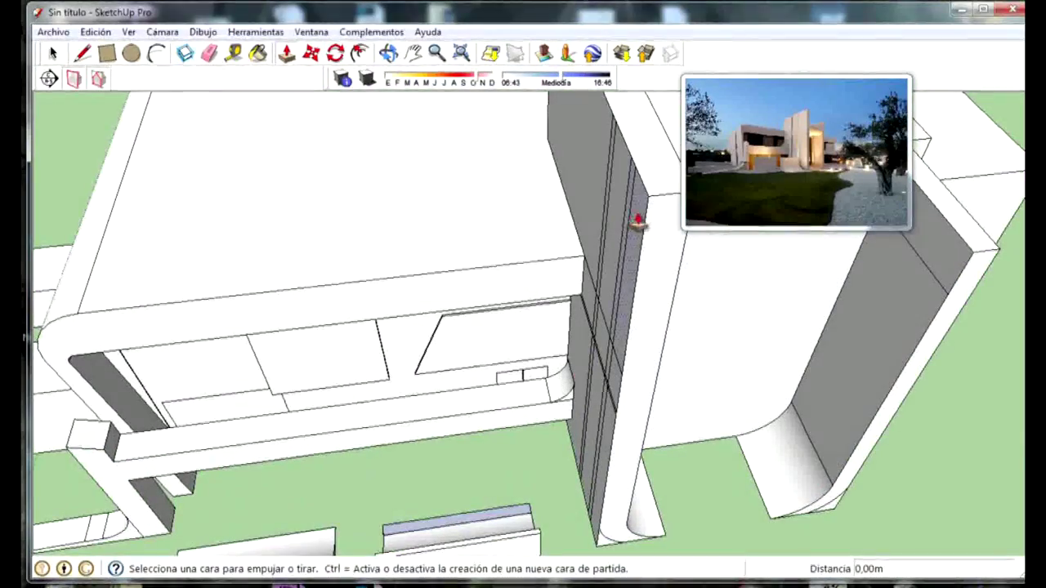
pyautogui.moveTo(635, 216)
pyautogui.mouseDown(button='middle')
pyautogui.moveTo(654, 366)
pyautogui.moveTo(663, 249)
pyautogui.moveTo(654, 416)
pyautogui.moveTo(572, 385)
pyautogui.moveTo(546, 348)
pyautogui.mouseUp(button='middle')
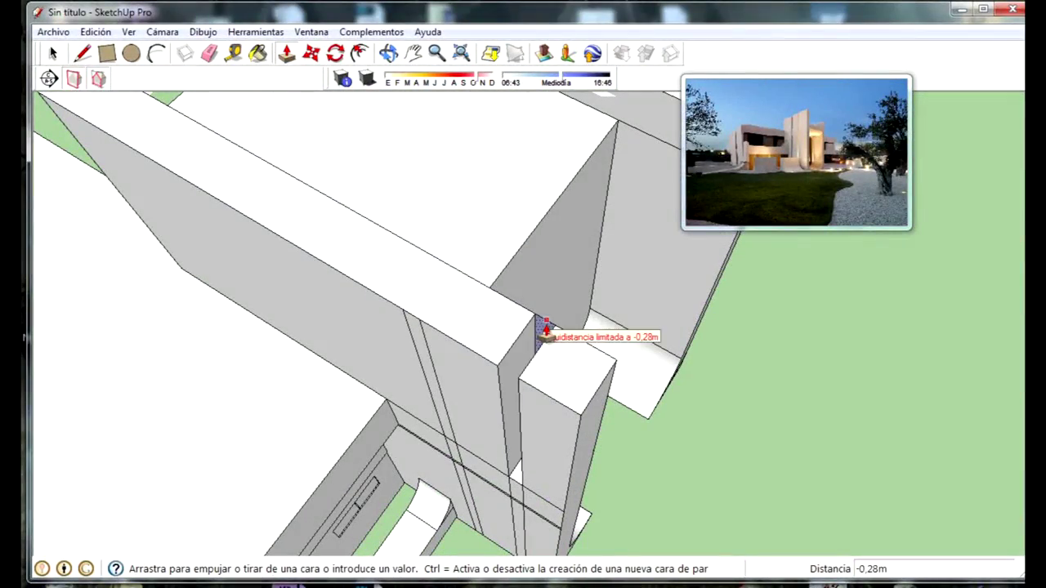
pyautogui.moveTo(465, 309)
pyautogui.mouseDown(button='middle')
pyautogui.moveTo(630, 276)
pyautogui.moveTo(665, 234)
pyautogui.moveTo(619, 433)
pyautogui.moveTo(455, 425)
pyautogui.mouseUp(button='middle')
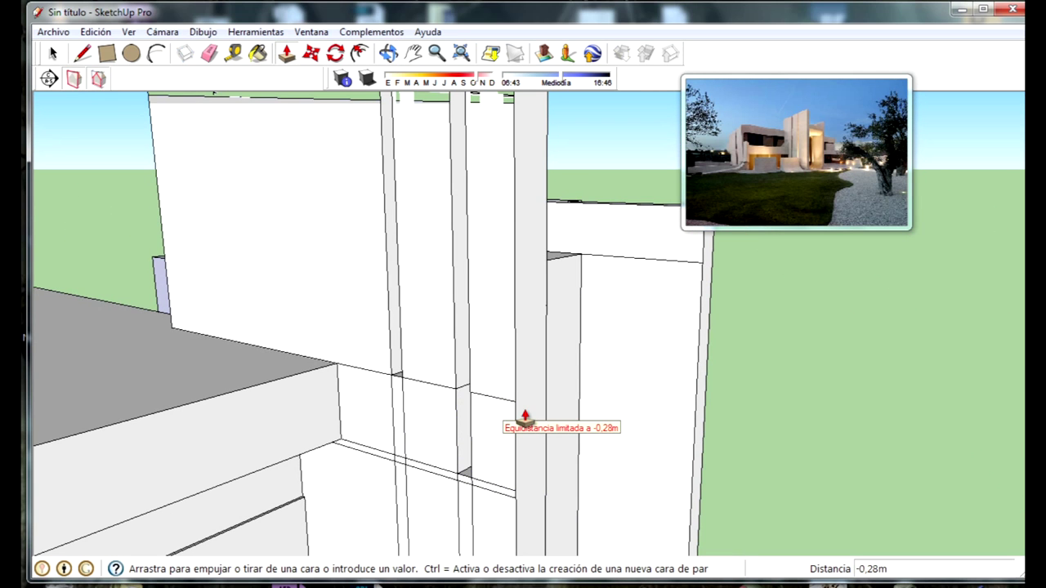
pyautogui.moveTo(491, 511)
pyautogui.mouseDown(button='middle')
pyautogui.moveTo(642, 491)
pyautogui.moveTo(679, 397)
pyautogui.moveTo(561, 508)
pyautogui.mouseUp(button='middle')
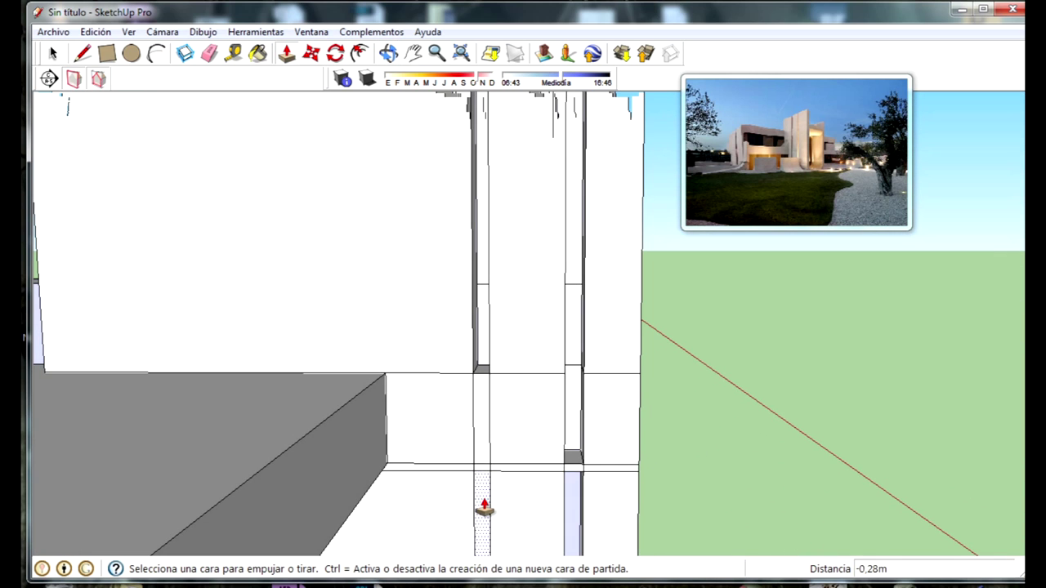
pyautogui.moveTo(485, 508); pyautogui.dragTo(526, 478, button='middle')
pyautogui.click(526, 474)
pyautogui.moveTo(558, 431); pyautogui.dragTo(581, 381, button='middle')
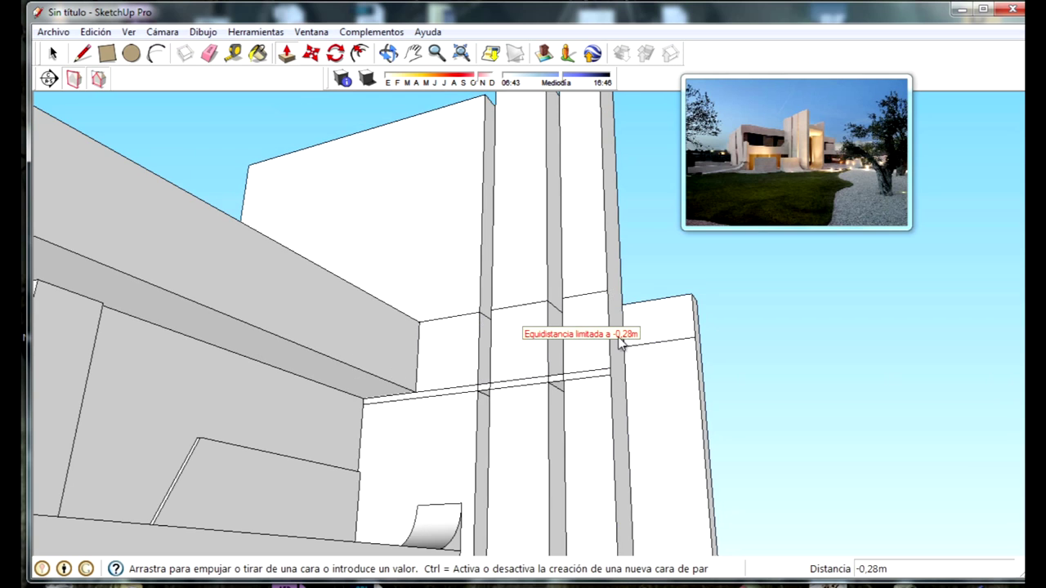
pyautogui.moveTo(619, 342); pyautogui.dragTo(361, 418, button='middle')
pyautogui.moveTo(489, 395); pyautogui.dragTo(493, 439, button='middle')
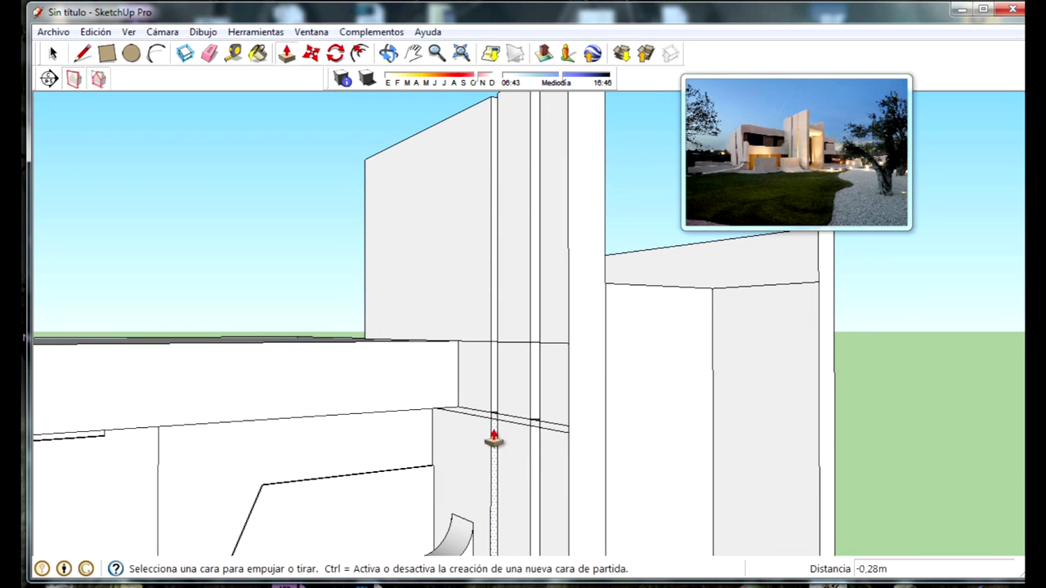
pyautogui.click(602, 413)
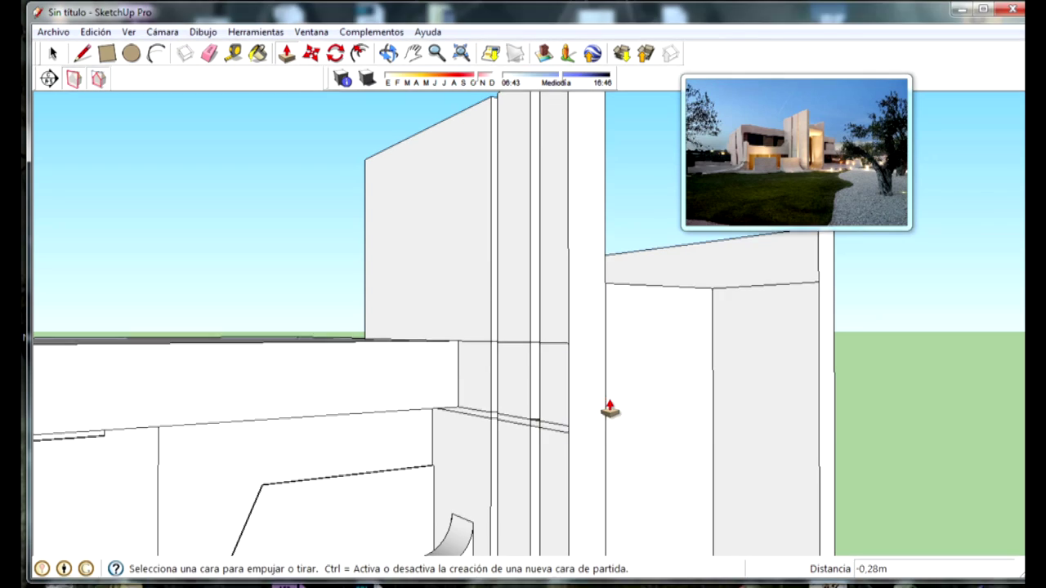
pyautogui.click(533, 431)
pyautogui.click(613, 402)
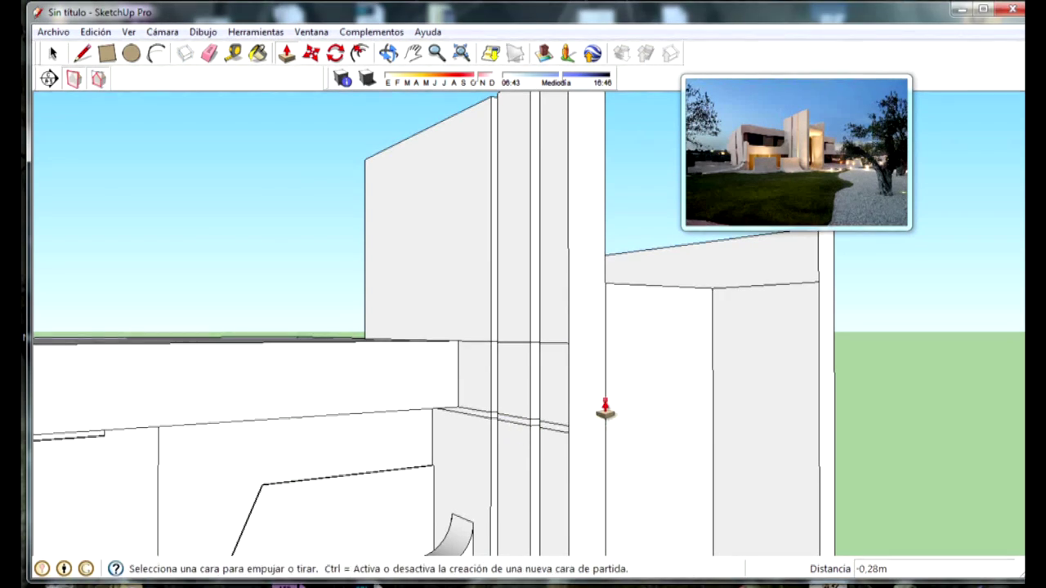
# Step: Delete the two stray edges running across the column
pyautogui.click(53, 53)
pyautogui.click(551, 344)
pyautogui.press('Delete')
pyautogui.click(507, 342)
pyautogui.press('Delete')
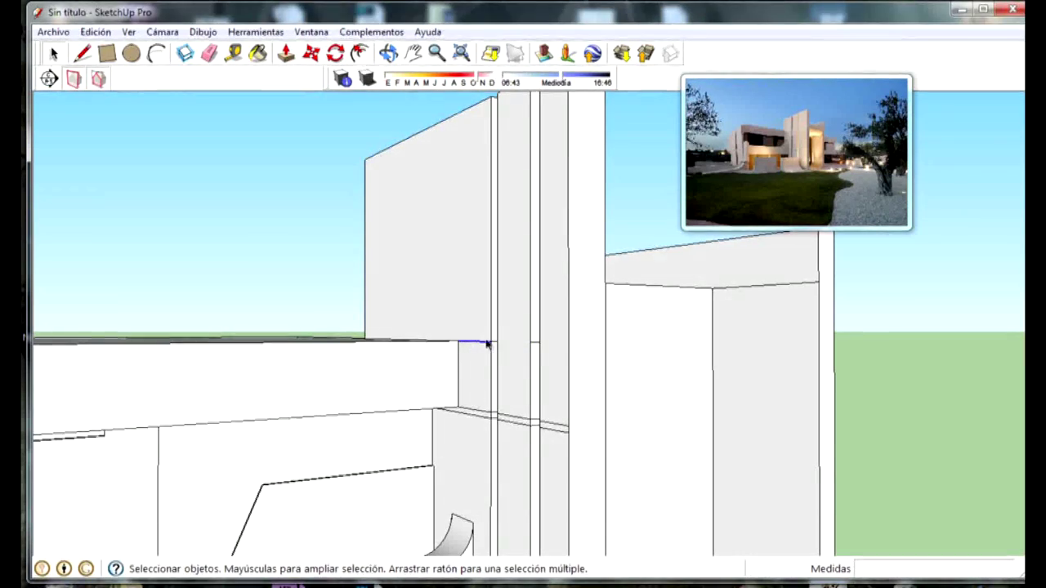
# Step: Erase the stray top, sloped and short edges beside the tall column
pyautogui.scroll(1, 528, 346)
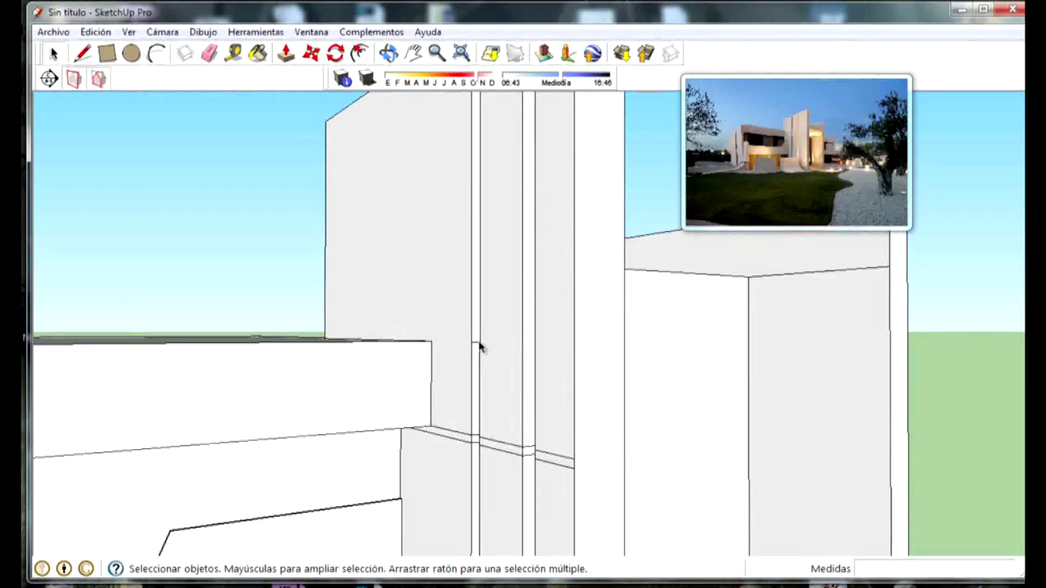
pyautogui.scroll(2, 479, 449)
pyautogui.click(415, 421)
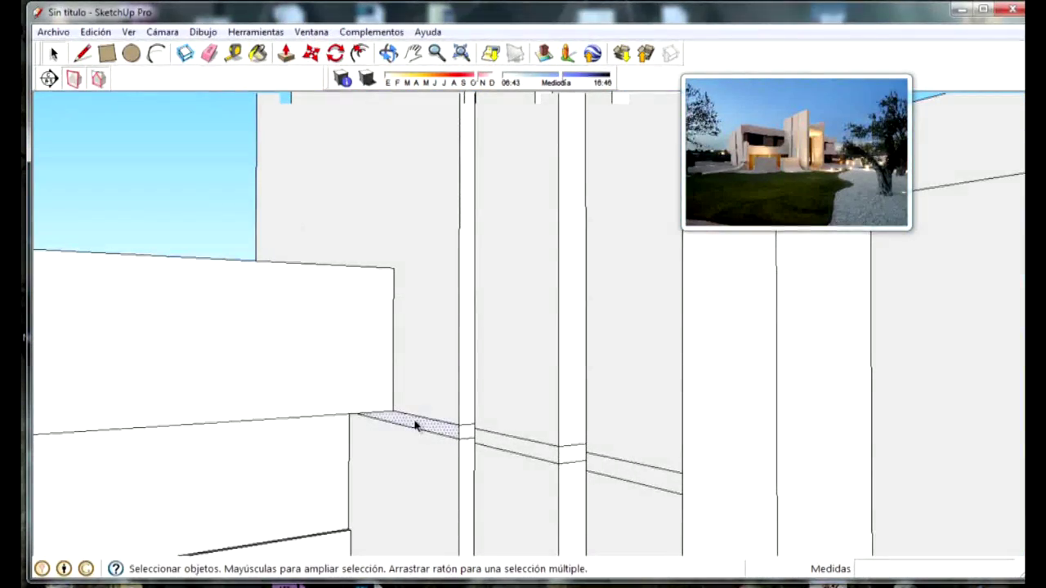
pyautogui.press('Delete')
pyautogui.click(471, 426)
pyautogui.press('Delete')
pyautogui.click(504, 438)
pyautogui.press('Delete')
pyautogui.click(505, 457)
pyautogui.press('Delete')
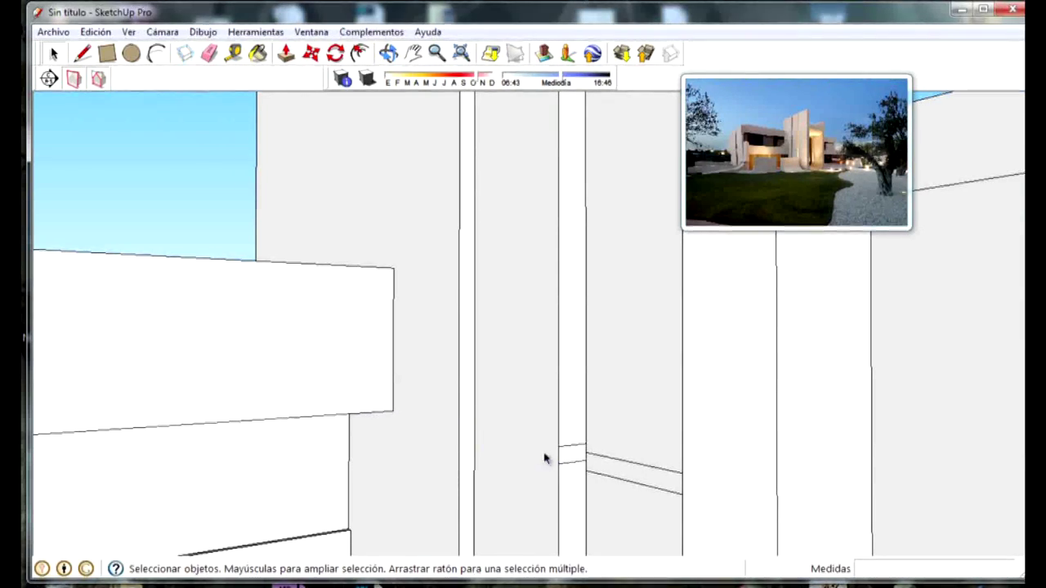
pyautogui.click(563, 463)
pyautogui.press('Delete')
pyautogui.click(572, 446)
pyautogui.press('Delete')
pyautogui.click(618, 459)
pyautogui.press('Delete')
pyautogui.click(609, 475)
pyautogui.press('Delete')
# Step: Orbit around the house from above and low side views to inspect the model
pyautogui.scroll(-2, 601, 414)
pyautogui.scroll(-3, 598, 392)
pyautogui.moveTo(596, 372)
pyautogui.mouseDown(button='middle')
pyautogui.moveTo(630, 432)
pyautogui.moveTo(291, 427)
pyautogui.mouseUp(button='middle')
pyautogui.scroll(5, 532, 463)
pyautogui.scroll(1, 506, 421)
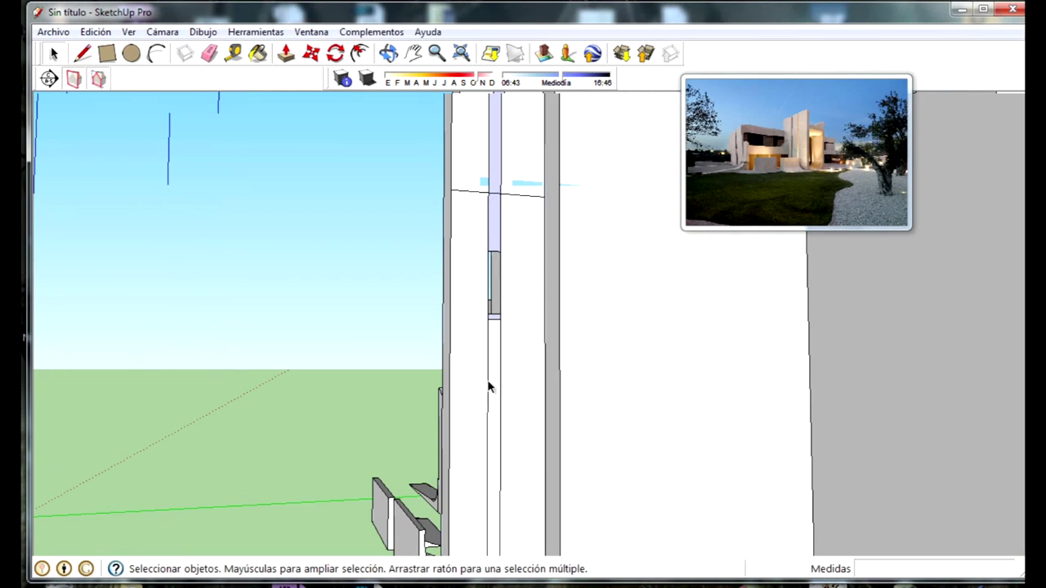
pyautogui.moveTo(497, 382)
pyautogui.mouseDown(button='middle')
pyautogui.moveTo(560, 409)
pyautogui.moveTo(560, 368)
pyautogui.mouseUp(button='middle')
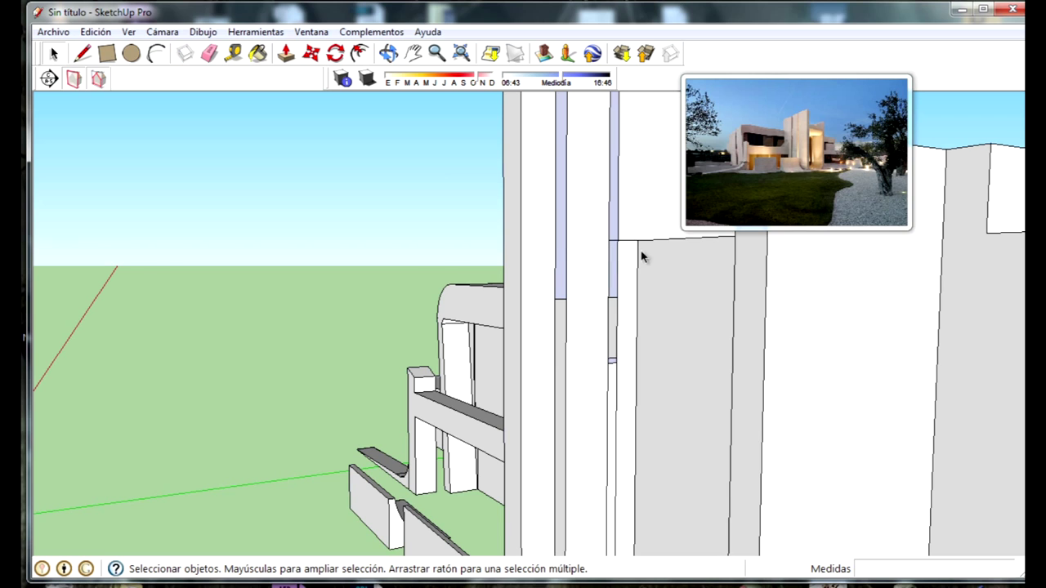
pyautogui.moveTo(630, 245)
pyautogui.mouseDown(button='middle')
pyautogui.moveTo(549, 346)
pyautogui.moveTo(464, 350)
pyautogui.mouseUp(button='middle')
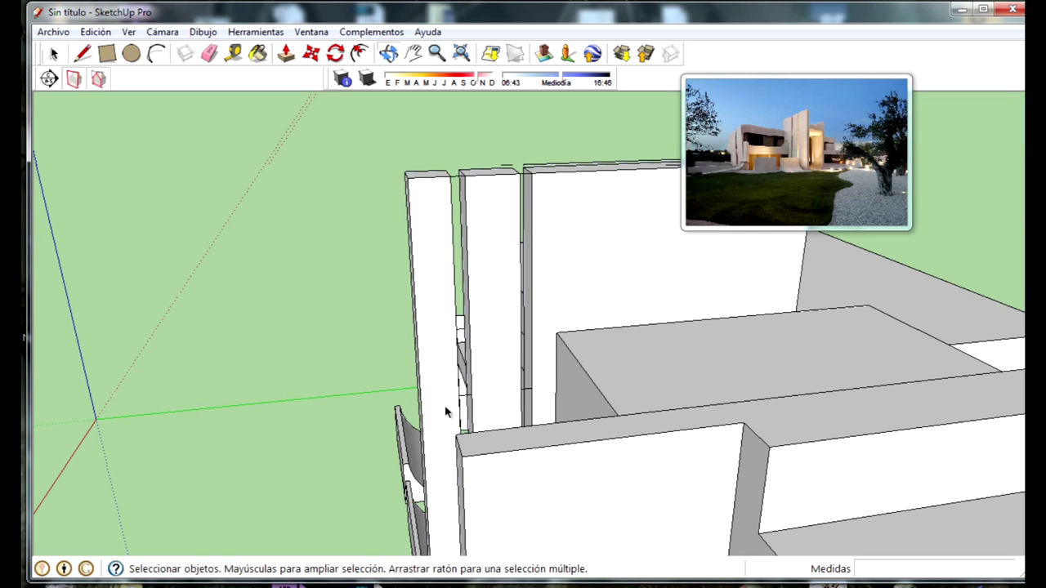
pyautogui.moveTo(527, 391)
pyautogui.mouseDown(button='middle')
pyautogui.moveTo(544, 334)
pyautogui.moveTo(775, 253)
pyautogui.moveTo(670, 434)
pyautogui.moveTo(665, 532)
pyautogui.moveTo(635, 498)
pyautogui.moveTo(591, 474)
pyautogui.moveTo(613, 468)
pyautogui.mouseUp(button='middle')
pyautogui.moveTo(700, 459)
pyautogui.mouseDown(button='middle')
pyautogui.moveTo(868, 437)
pyautogui.moveTo(941, 479)
pyautogui.moveTo(692, 467)
pyautogui.moveTo(670, 210)
pyautogui.moveTo(595, 108)
pyautogui.mouseUp(button='middle')
pyautogui.moveTo(602, 188)
pyautogui.mouseDown(button='middle')
pyautogui.moveTo(609, 214)
pyautogui.moveTo(509, 303)
pyautogui.moveTo(559, 322)
pyautogui.moveTo(637, 385)
pyautogui.moveTo(619, 434)
pyautogui.mouseUp(button='middle')
pyautogui.click(606, 269)
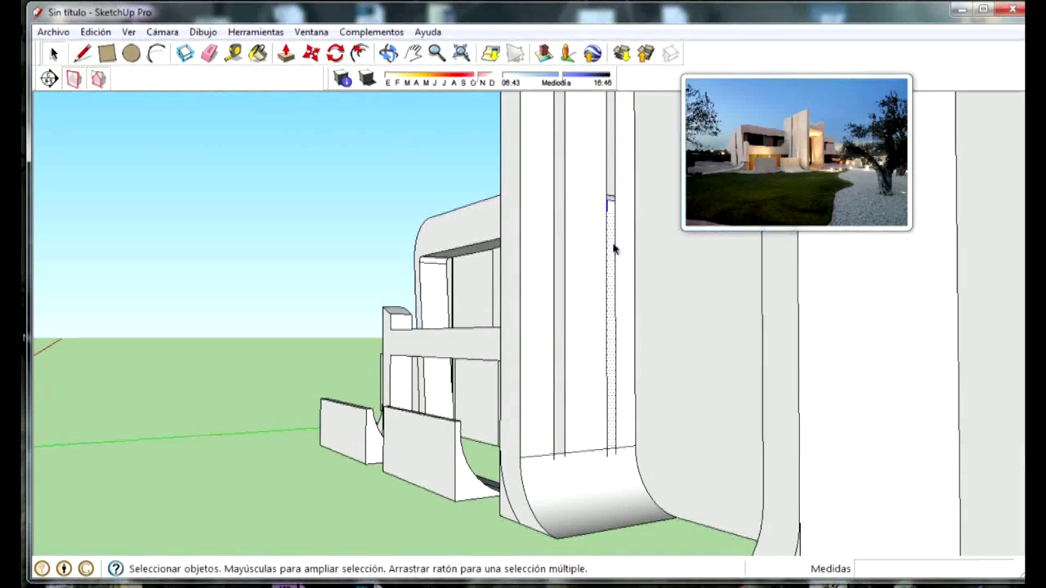
pyautogui.click(611, 202)
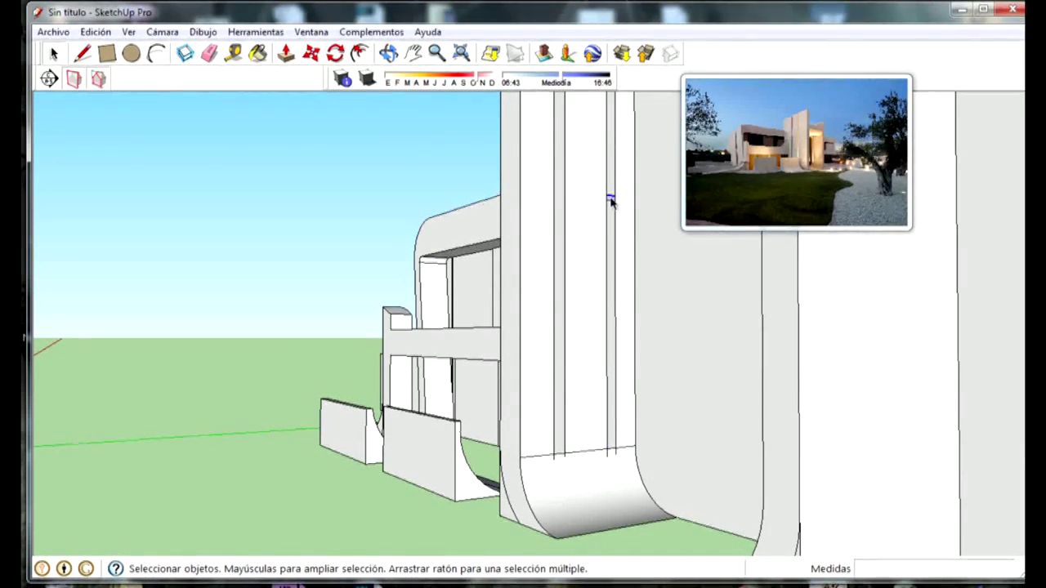
pyautogui.moveTo(611, 202)
pyautogui.mouseDown(button='middle')
pyautogui.moveTo(509, 450)
pyautogui.moveTo(626, 466)
pyautogui.moveTo(684, 398)
pyautogui.moveTo(918, 389)
pyautogui.moveTo(866, 448)
pyautogui.moveTo(327, 427)
pyautogui.moveTo(483, 497)
pyautogui.moveTo(488, 419)
pyautogui.mouseUp(button='middle')
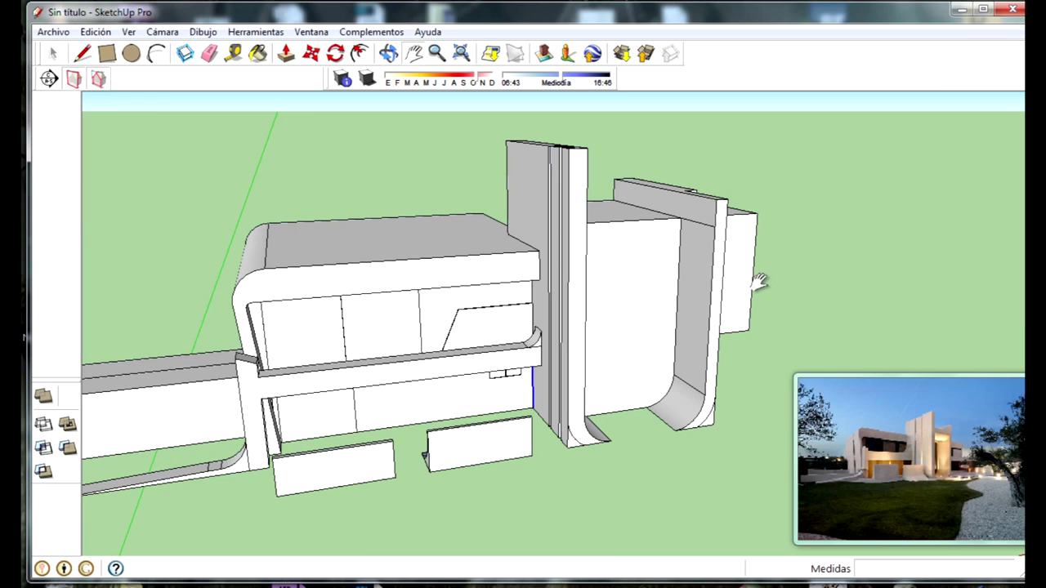
pyautogui.moveTo(730, 285)
pyautogui.keyDown('shift'); pyautogui.mouseDown(button='middle')
pyautogui.moveTo(624, 252)
pyautogui.moveTo(705, 256)
pyautogui.mouseUp(button='middle'); pyautogui.keyUp('shift')
pyautogui.scroll(-3, 624, 253)
pyautogui.scroll(3, 565, 229)
pyautogui.keyDown('shift'); pyautogui.moveTo(564, 229); pyautogui.dragTo(612, 247, button='middle'); pyautogui.keyUp('shift')
pyautogui.hotkey('alt', 'Tab')
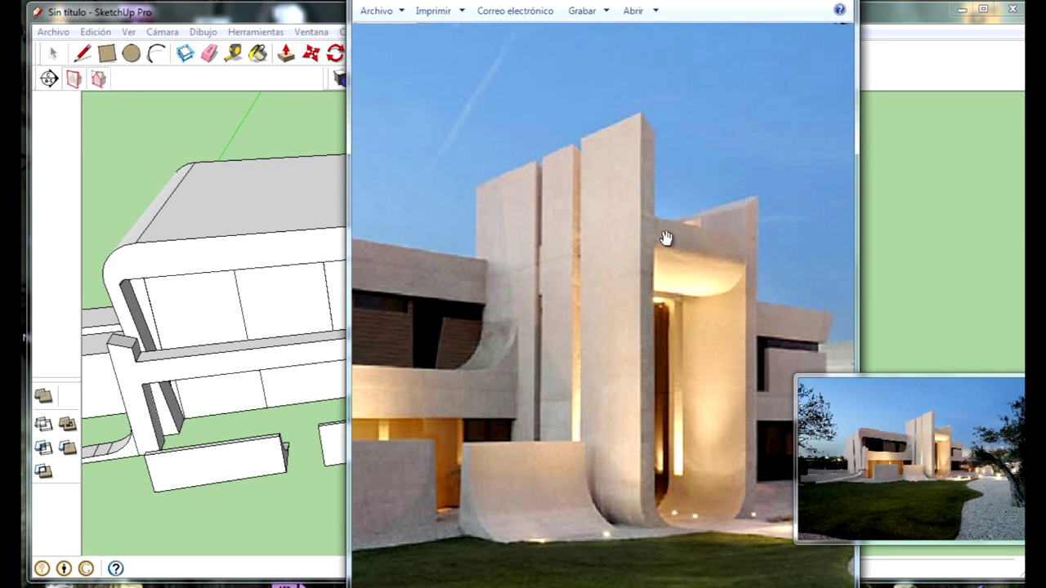
pyautogui.click(311, 317)
pyautogui.moveTo(315, 317)
pyautogui.mouseDown(button='middle')
pyautogui.moveTo(901, 285)
pyautogui.moveTo(880, 335)
pyautogui.moveTo(577, 360)
pyautogui.moveTo(591, 123)
pyautogui.moveTo(423, 201)
pyautogui.mouseUp(button='middle')
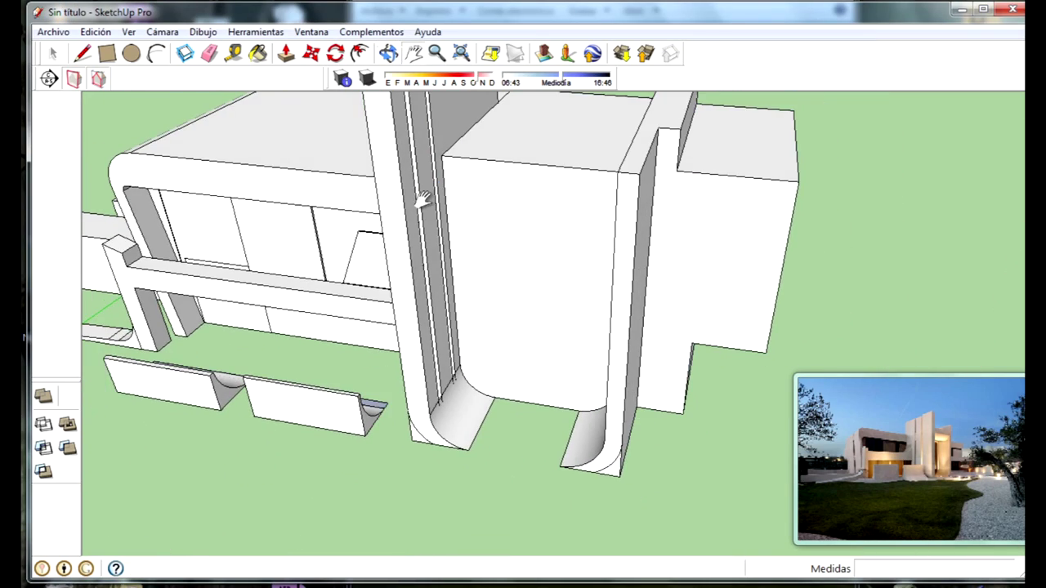
pyautogui.scroll(3, 425, 219)
pyautogui.hotkey('alt', 'Tab')
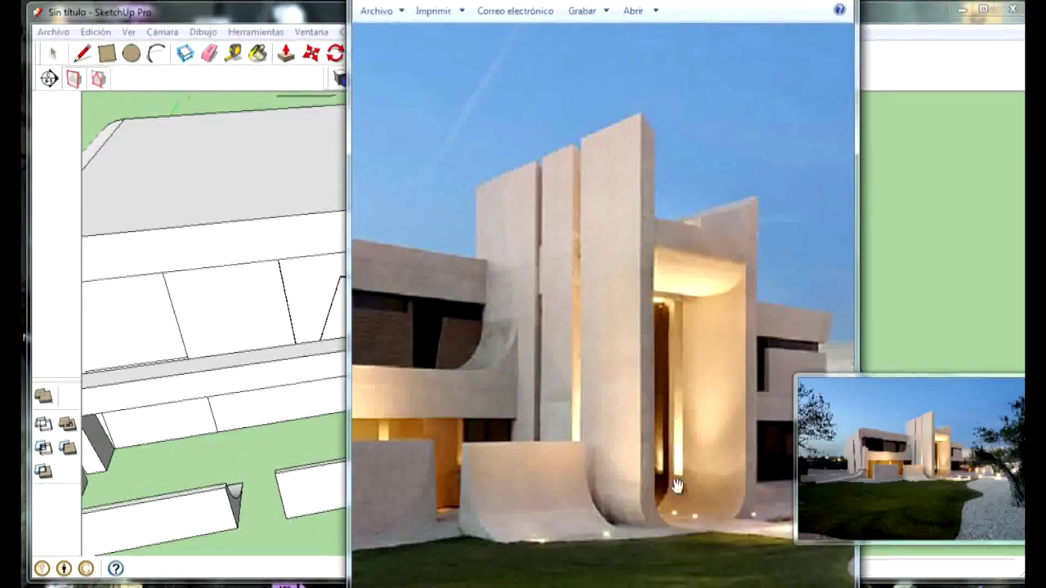
pyautogui.scroll(3, 738, 238)
pyautogui.scroll(-2, 738, 238)
pyautogui.scroll(-2, 726, 303)
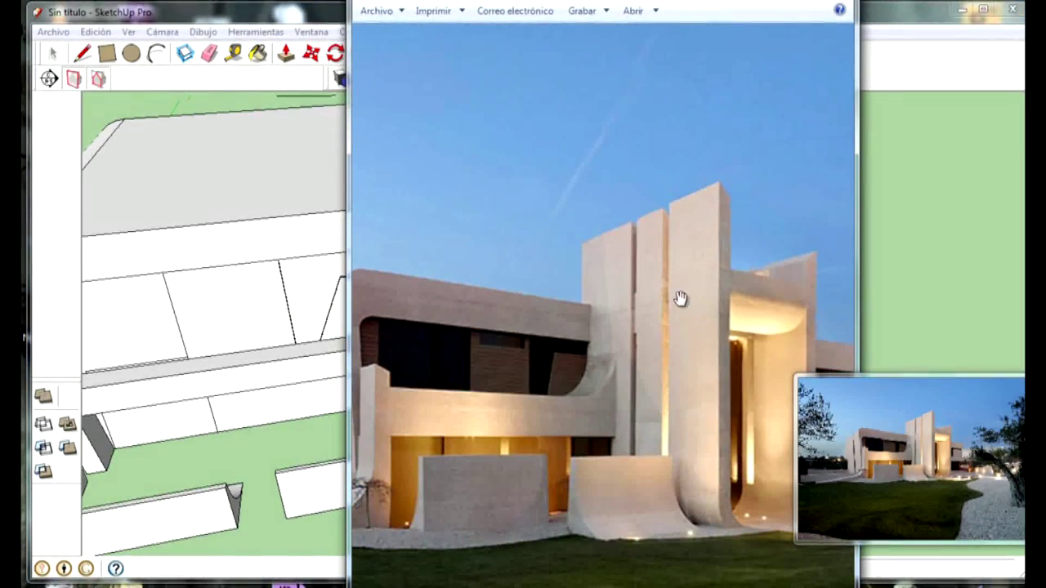
pyautogui.hotkey('alt', 'Tab')
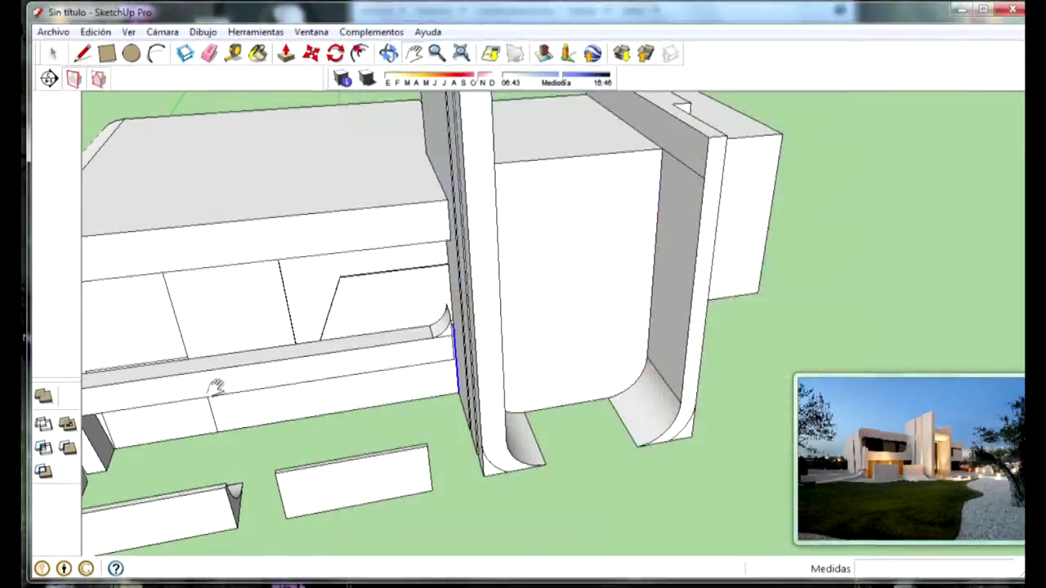
# Step: Compare the tall wall fins with the reference photo, then return to the model
pyautogui.moveTo(719, 396)
pyautogui.mouseDown(button='middle')
pyautogui.moveTo(728, 402)
pyautogui.moveTo(420, 206)
pyautogui.mouseUp(button='middle')
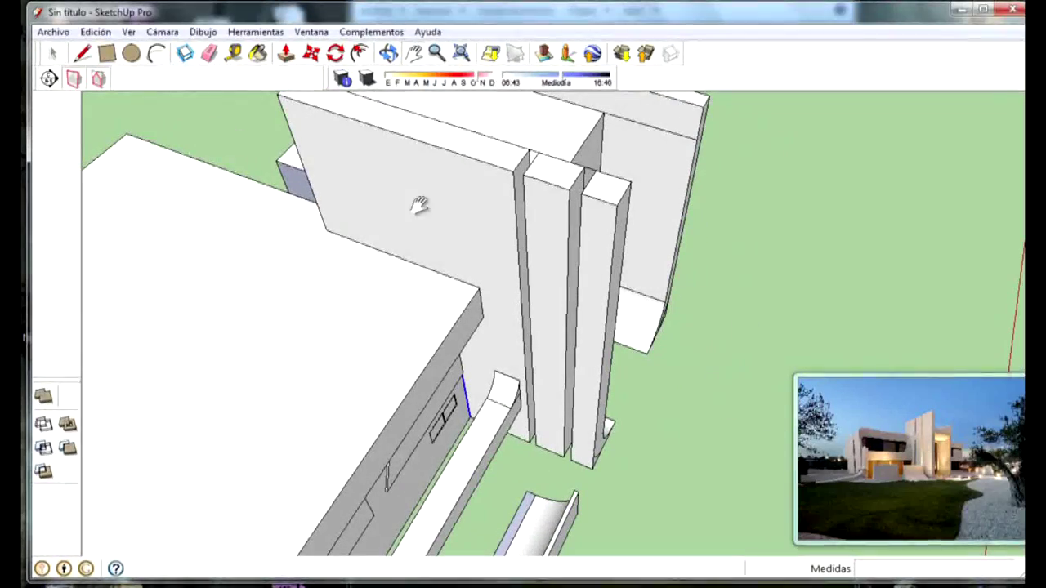
pyautogui.hotkey('alt', 'Tab')
pyautogui.scroll(3, 695, 364)
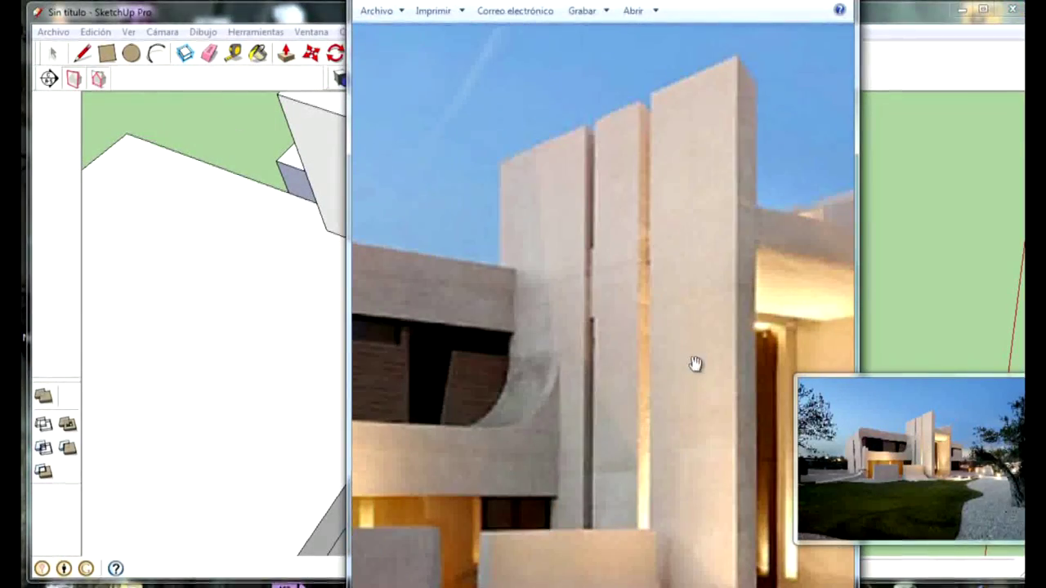
pyautogui.hotkey('alt', 'Tab')
pyautogui.moveTo(602, 460)
pyautogui.mouseDown(button='middle')
pyautogui.moveTo(602, 299)
pyautogui.moveTo(588, 278)
pyautogui.mouseUp(button='middle')
# Step: Explode the tall wall-fin group into loose geometry
pyautogui.click(284, 58)
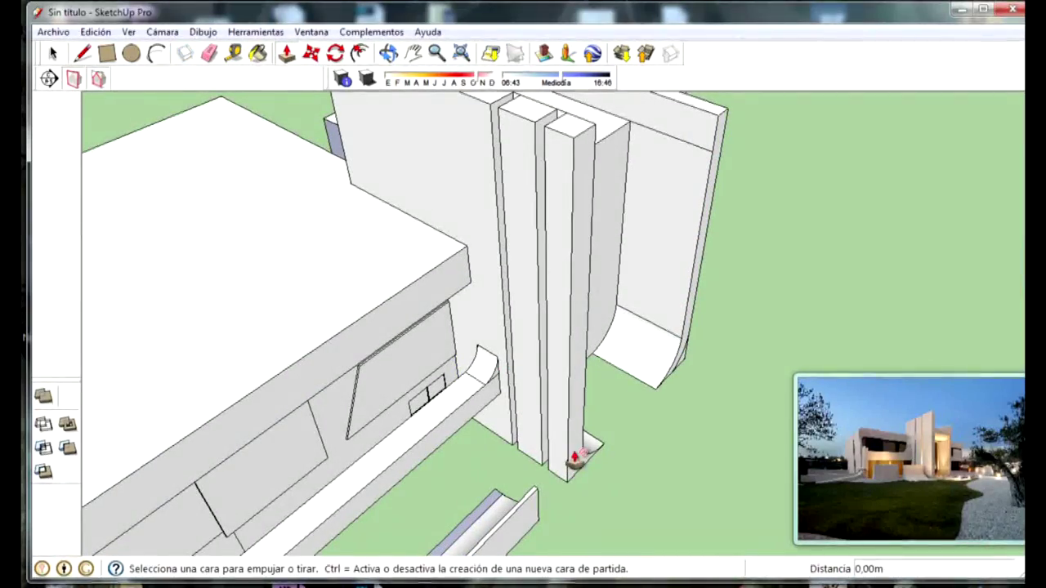
pyautogui.click(52, 54)
pyautogui.click(578, 315)
pyautogui.rightClick(578, 315)
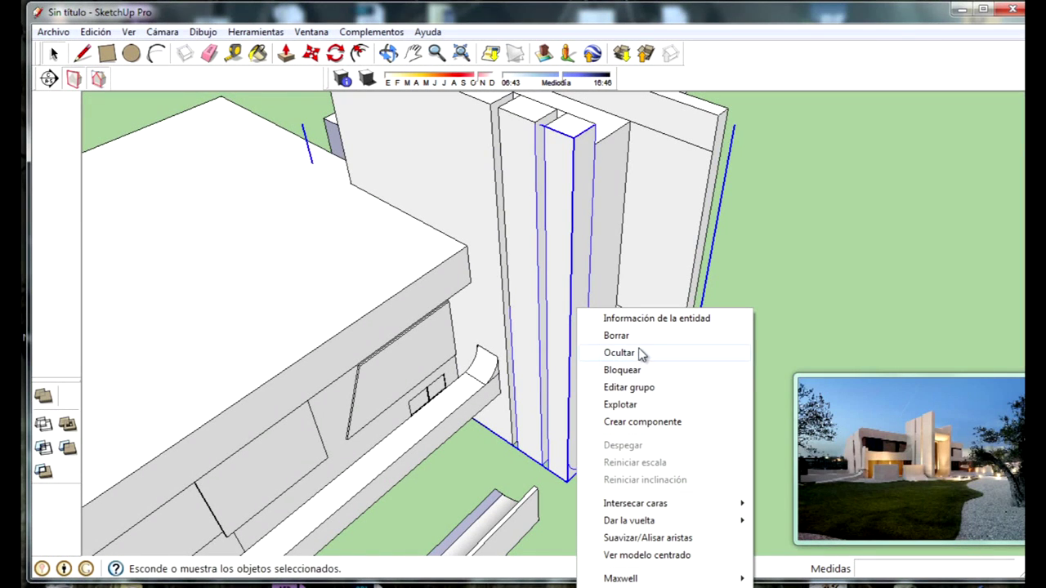
pyautogui.click(641, 404)
# Step: Extend the curved wall face at the fin bottom about 0.47 m
pyautogui.click(621, 399)
pyautogui.moveTo(621, 399)
pyautogui.mouseDown(button='middle')
pyautogui.moveTo(583, 355)
pyautogui.moveTo(743, 383)
pyautogui.mouseUp(button='middle')
pyautogui.press('p')
pyautogui.moveTo(547, 475); pyautogui.dragTo(530, 490)
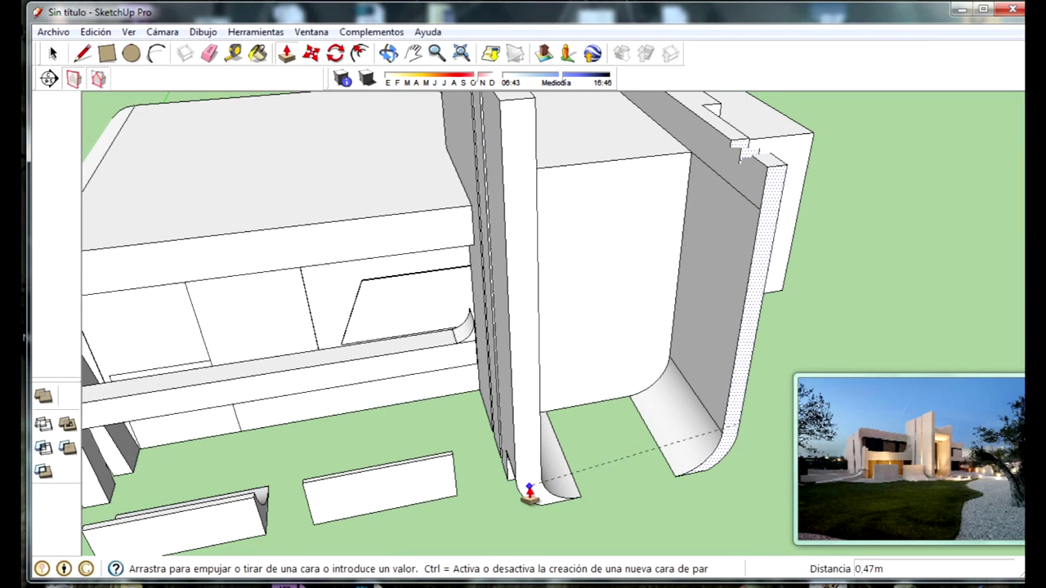
# Step: Extrude the thin strip face at the fin bottoms and review the whole building
pyautogui.moveTo(568, 512); pyautogui.dragTo(797, 417, button='middle')
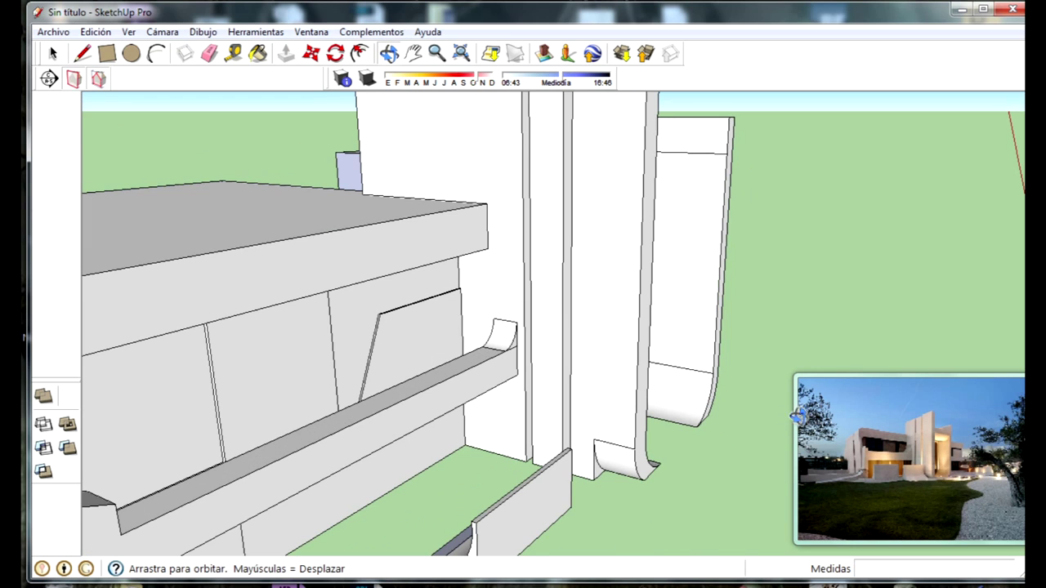
pyautogui.moveTo(655, 486); pyautogui.dragTo(568, 483, button='middle')
pyautogui.click(595, 482)
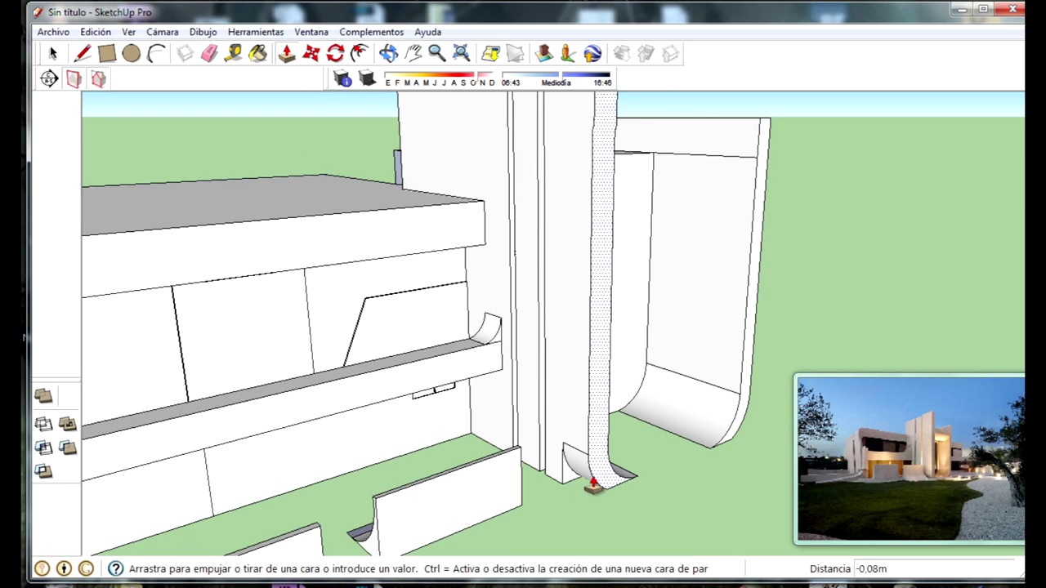
pyautogui.moveTo(757, 415); pyautogui.dragTo(744, 425, button='middle')
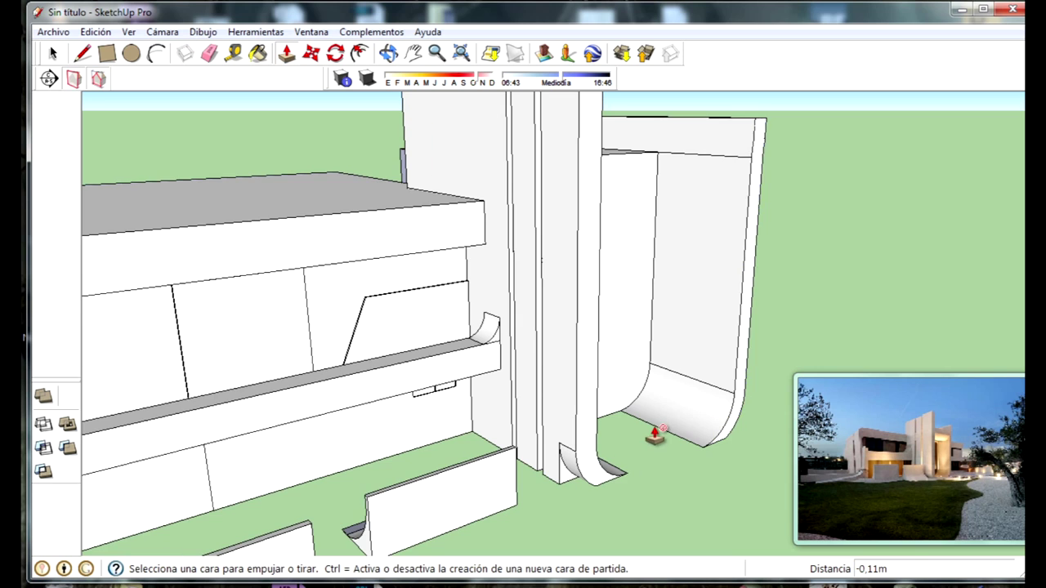
pyautogui.scroll(-5, 657, 436)
pyautogui.moveTo(682, 465)
pyautogui.mouseDown(button='middle')
pyautogui.moveTo(677, 381)
pyautogui.moveTo(699, 490)
pyautogui.mouseUp(button='middle')
pyautogui.scroll(2, 677, 381)
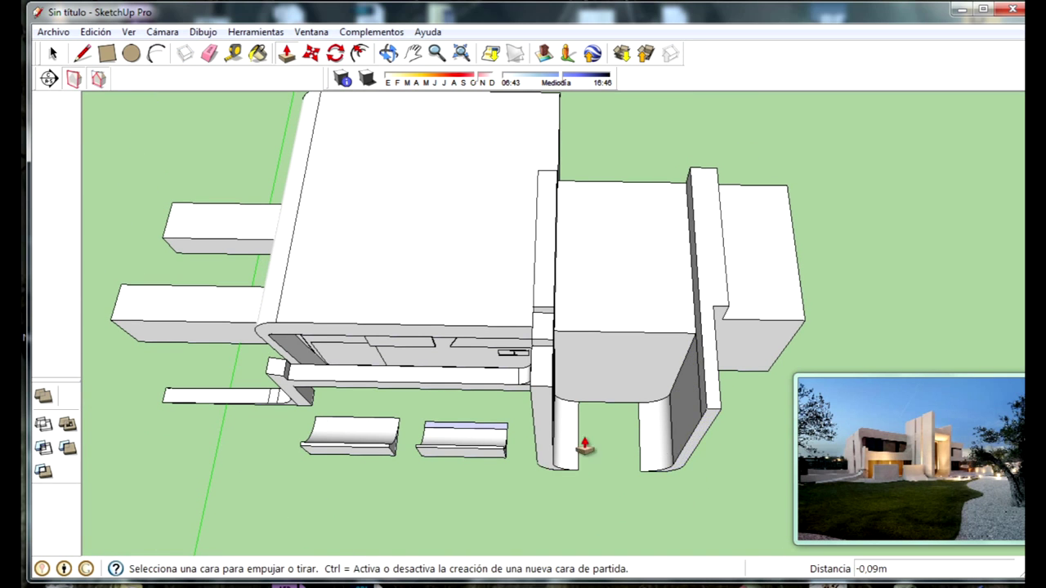
pyautogui.scroll(-3, 801, 305)
pyautogui.moveTo(801, 305); pyautogui.dragTo(759, 343, button='middle')
pyautogui.scroll(-2, 759, 343)
pyautogui.moveTo(570, 276); pyautogui.dragTo(710, 444, button='middle')
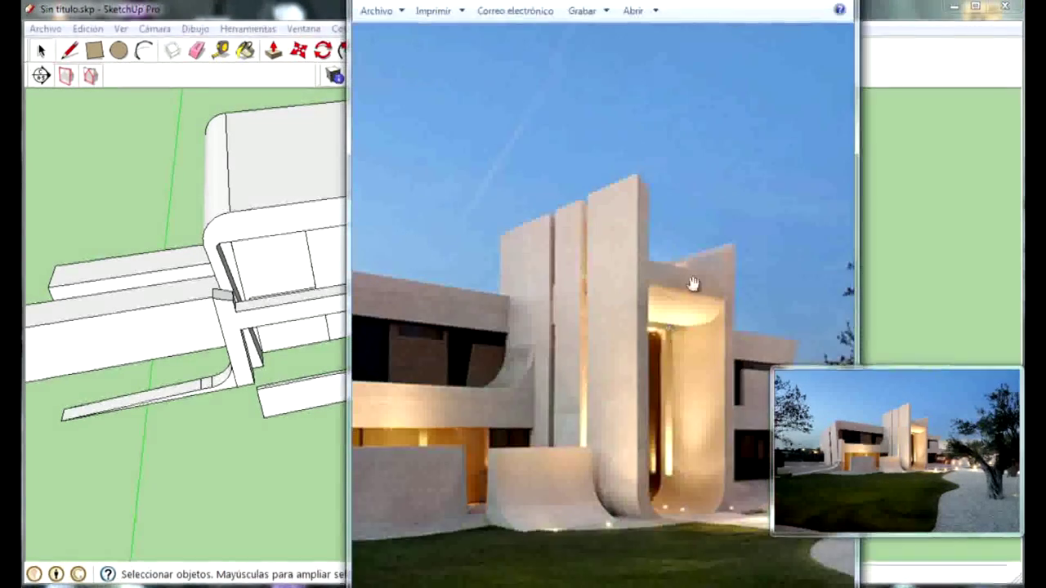
# Step: Extend the thin face of the right-hand column to match the entrance
pyautogui.scroll(2, 693, 283)
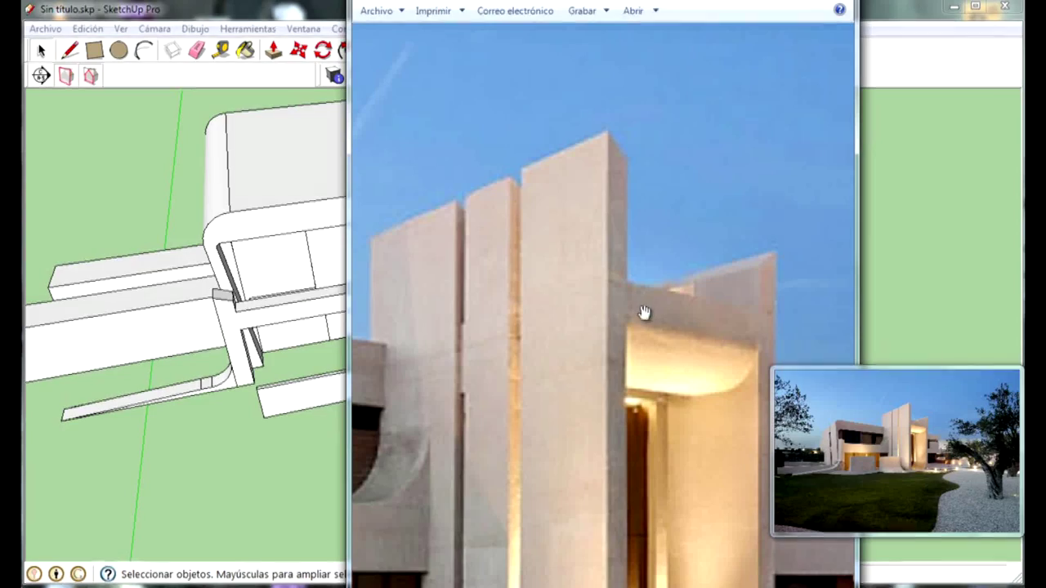
pyautogui.click(272, 371)
pyautogui.moveTo(708, 236)
pyautogui.mouseDown(button='middle')
pyautogui.moveTo(483, 210)
pyautogui.moveTo(551, 118)
pyautogui.mouseUp(button='middle')
pyautogui.moveTo(520, 270)
pyautogui.mouseDown(button='middle')
pyautogui.moveTo(534, 291)
pyautogui.moveTo(627, 303)
pyautogui.moveTo(661, 355)
pyautogui.mouseUp(button='middle')
pyautogui.click(535, 291)
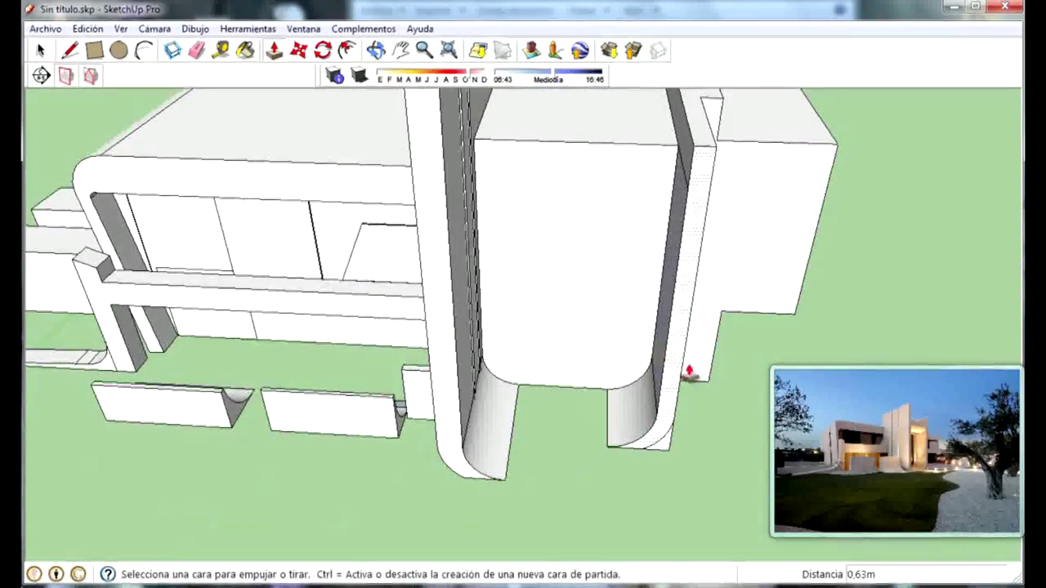
pyautogui.click(677, 385)
pyautogui.moveTo(460, 431); pyautogui.dragTo(599, 230, button='middle')
# Step: Orbit around the building to check the wall fins from the other side
pyautogui.press('space')
pyautogui.moveTo(567, 283)
pyautogui.mouseDown(button='middle')
pyautogui.moveTo(794, 182)
pyautogui.moveTo(573, 294)
pyautogui.moveTo(166, 273)
pyautogui.mouseUp(button='middle')
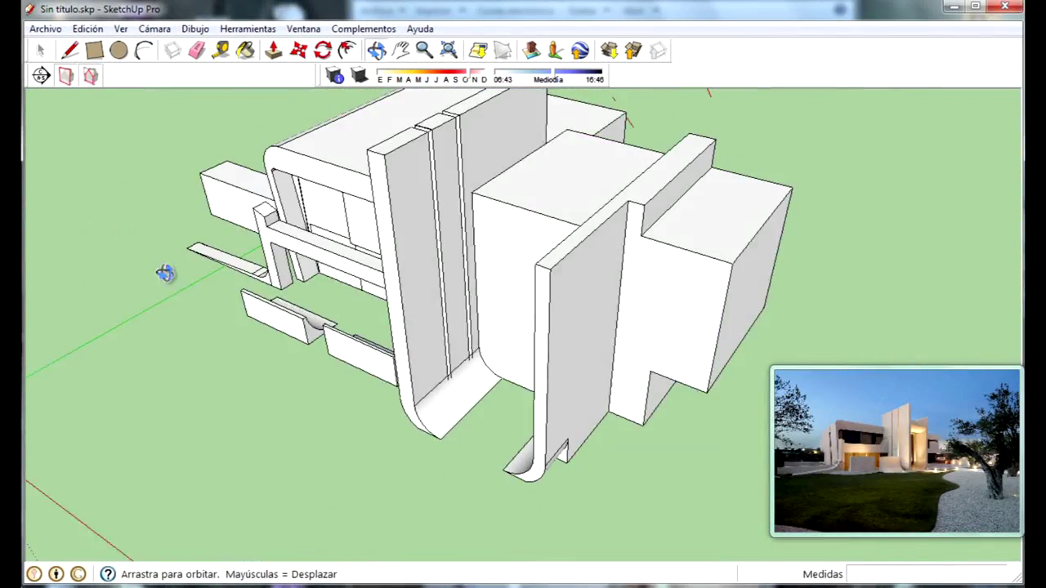
pyautogui.scroll(3, 327, 127)
pyautogui.moveTo(523, 245); pyautogui.dragTo(670, 205, button='middle')
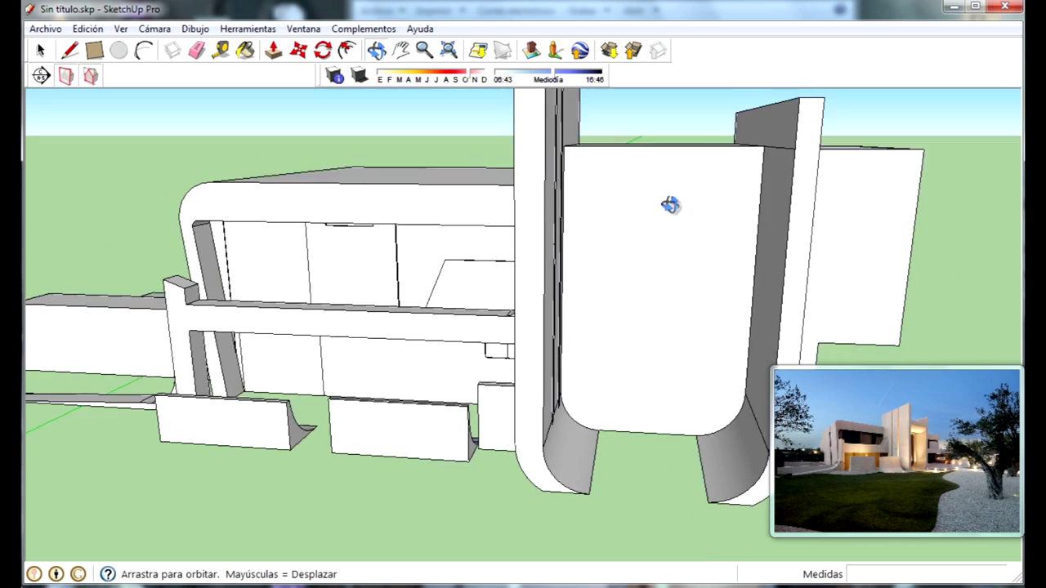
pyautogui.moveTo(580, 182); pyautogui.dragTo(367, 237, button='middle')
pyautogui.scroll(2, 378, 200)
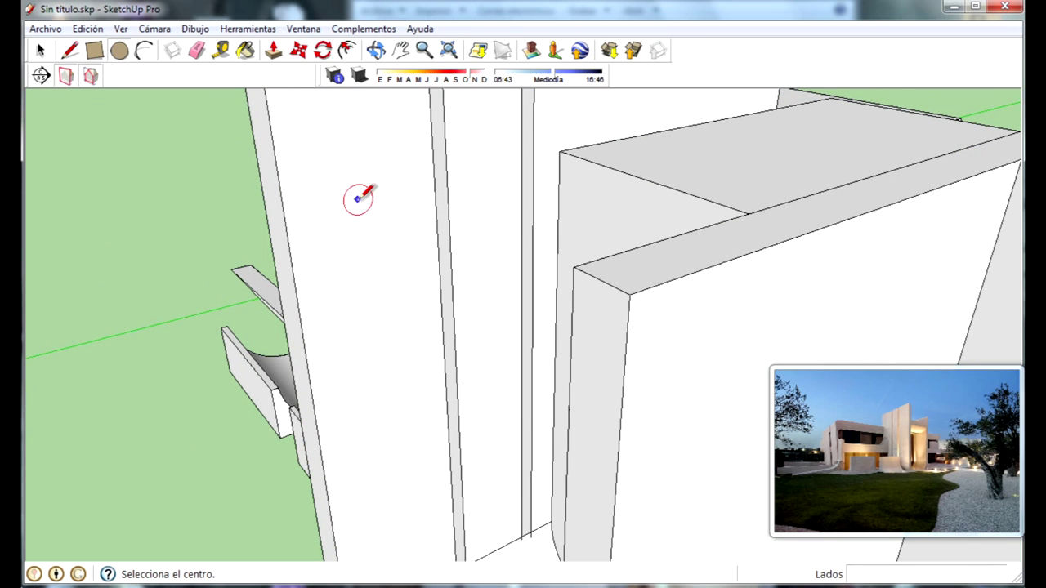
pyautogui.click(71, 50)
pyautogui.scroll(-3, 467, 292)
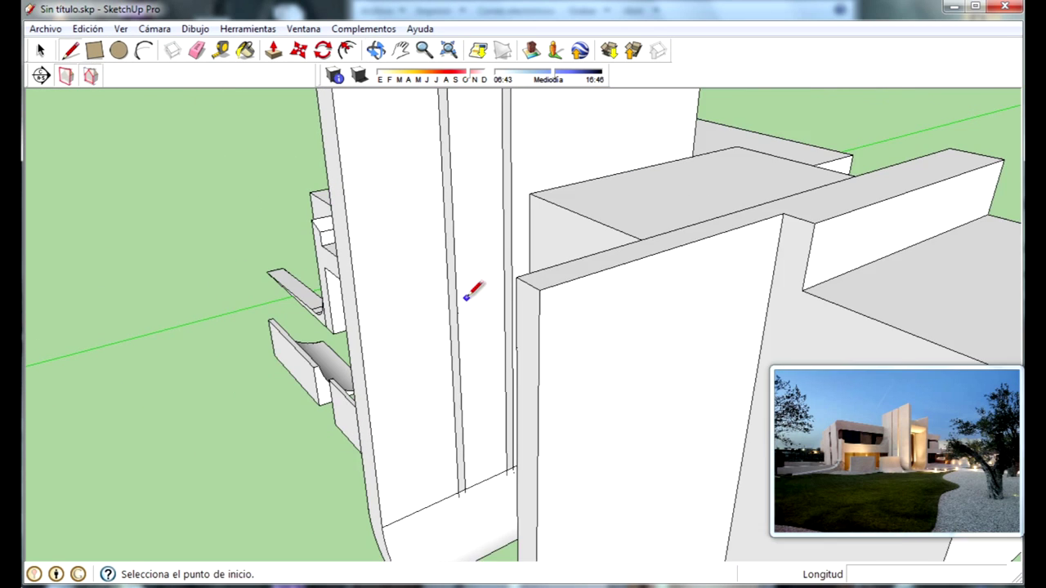
pyautogui.moveTo(466, 291); pyautogui.dragTo(448, 391, button='middle')
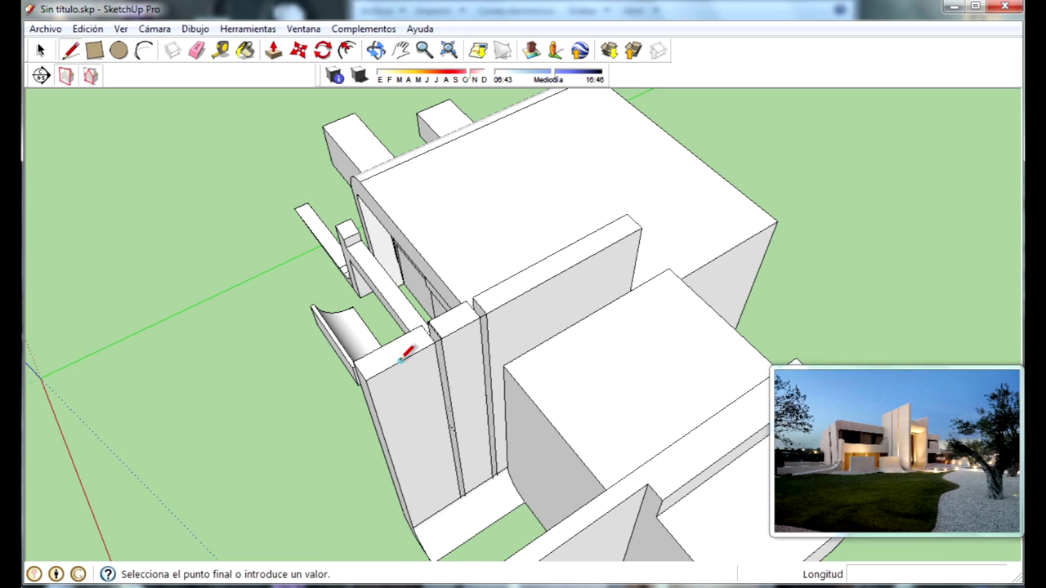
# Step: Draw a circle of about 0.42 m radius on the tall slab
pyautogui.click(118, 51)
pyautogui.scroll(2, 422, 427)
pyautogui.moveTo(423, 427)
pyautogui.mouseDown(button='middle')
pyautogui.moveTo(385, 199)
pyautogui.moveTo(629, 187)
pyautogui.mouseUp(button='middle')
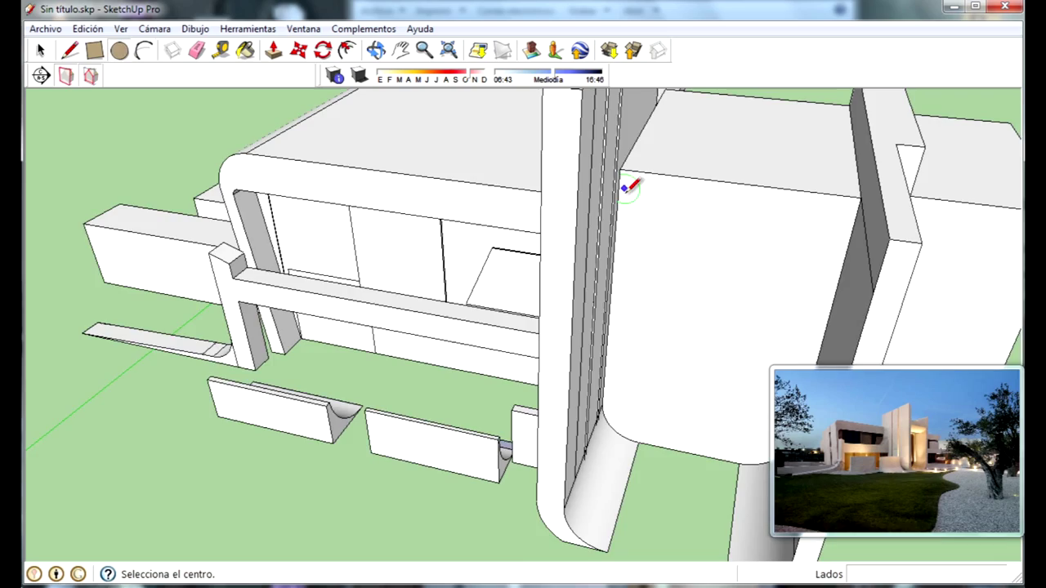
pyautogui.scroll(-3, 629, 187)
pyautogui.moveTo(547, 243)
pyautogui.mouseDown(button='middle')
pyautogui.moveTo(714, 122)
pyautogui.moveTo(509, 217)
pyautogui.mouseUp(button='middle')
pyautogui.scroll(2, 588, 203)
pyautogui.scroll(2, 417, 237)
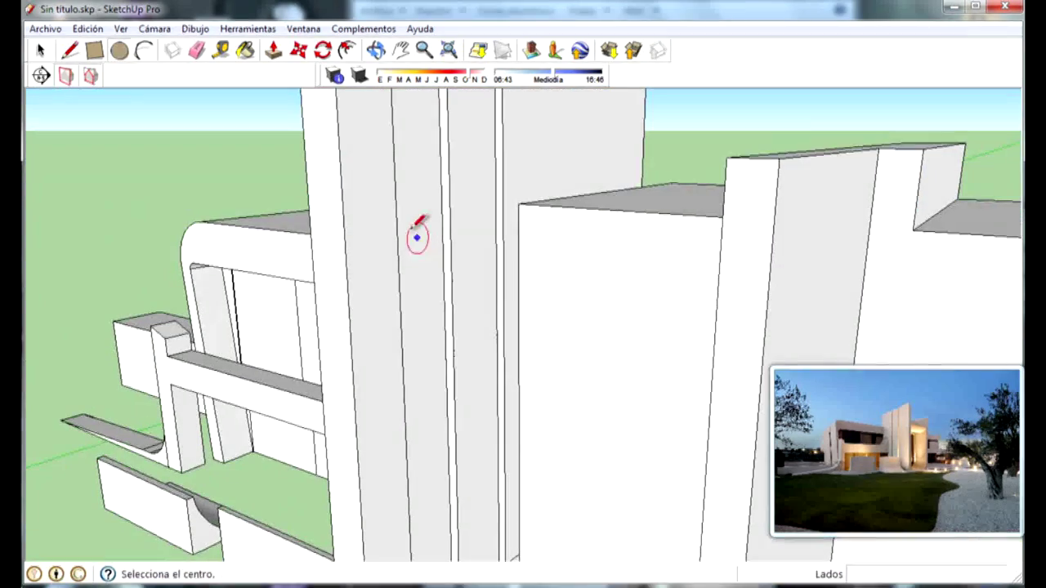
pyautogui.click(397, 225)
pyautogui.click(430, 194)
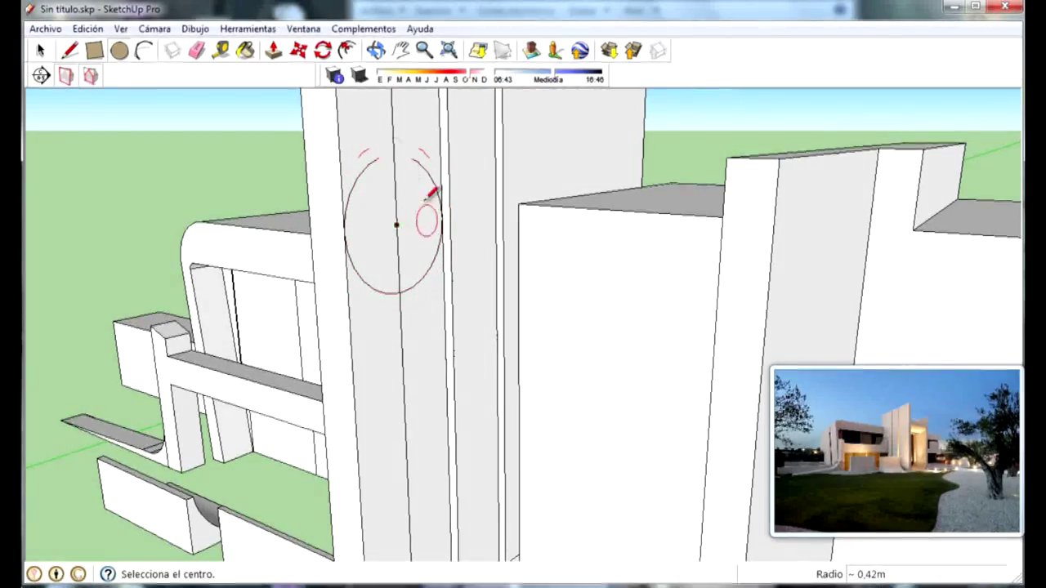
# Step: Delete the two stray edges crossing and below the circle
pyautogui.moveTo(407, 244)
pyautogui.mouseDown(button='middle')
pyautogui.moveTo(862, 306)
pyautogui.moveTo(796, 273)
pyautogui.mouseUp(button='middle')
pyautogui.scroll(-5, 563, 302)
pyautogui.moveTo(563, 301)
pyautogui.mouseDown(button='middle')
pyautogui.moveTo(728, 328)
pyautogui.moveTo(682, 364)
pyautogui.mouseUp(button='middle')
pyautogui.press('p')
pyautogui.scroll(3, 561, 210)
pyautogui.moveTo(560, 210); pyautogui.dragTo(514, 199, button='middle')
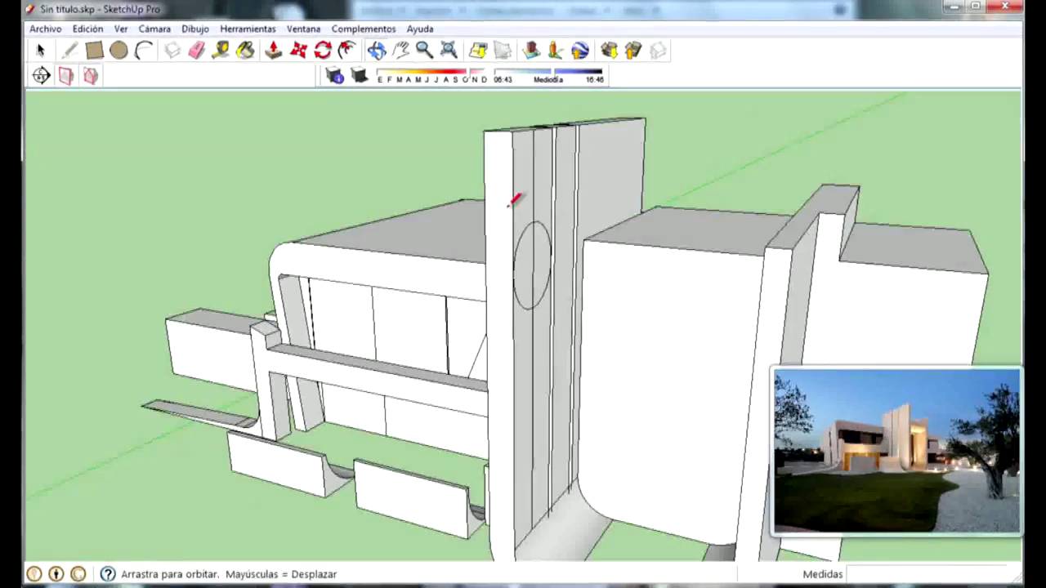
pyautogui.moveTo(448, 313); pyautogui.dragTo(416, 210, button='middle')
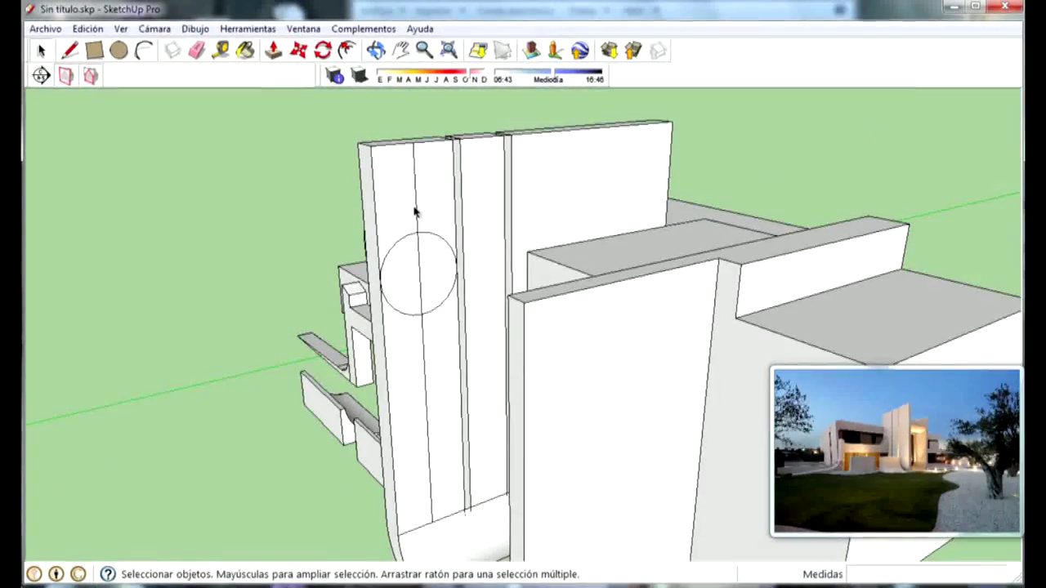
pyautogui.click(417, 238)
pyautogui.press('Delete')
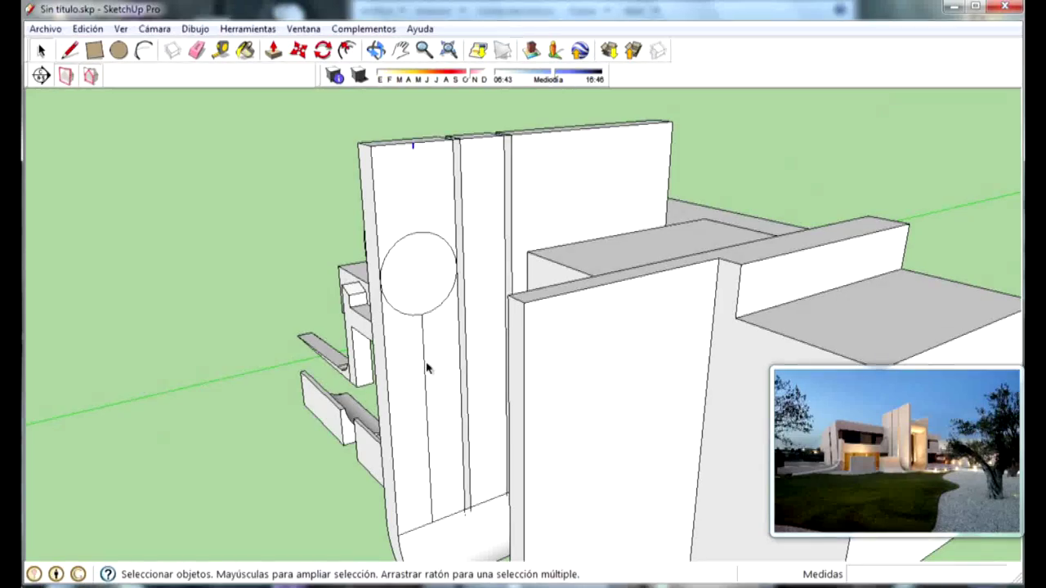
pyautogui.click(432, 367)
pyautogui.press('Delete')
# Step: Extrude the circle into a horizontal cylinder about 2.14 m long reaching the right fin
pyautogui.click(273, 50)
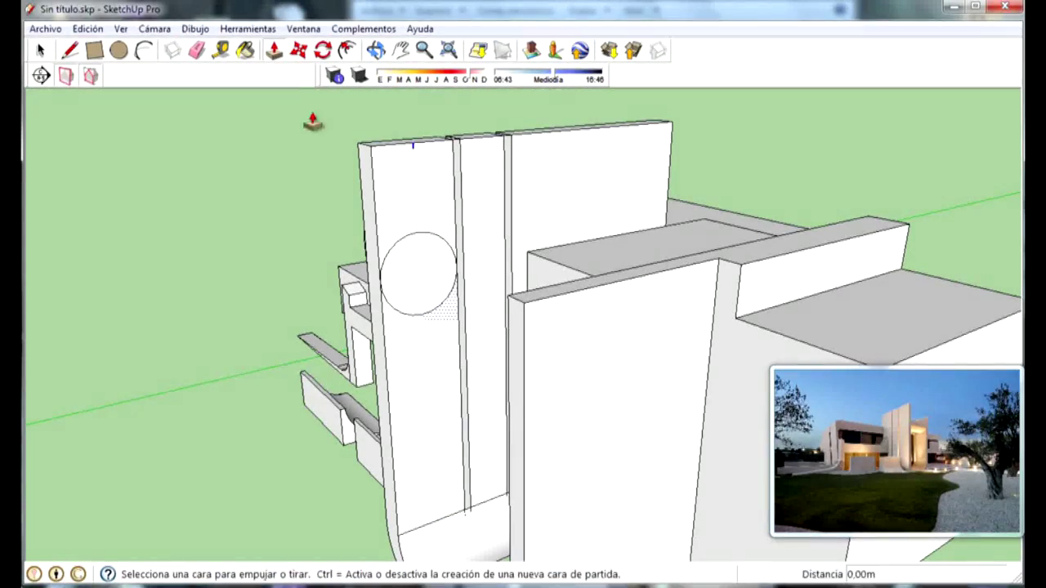
pyautogui.click(408, 291)
pyautogui.moveTo(409, 292)
pyautogui.mouseDown(button='middle')
pyautogui.moveTo(649, 402)
pyautogui.moveTo(572, 286)
pyautogui.mouseUp(button='middle')
pyautogui.click(638, 366)
pyautogui.click(69, 50)
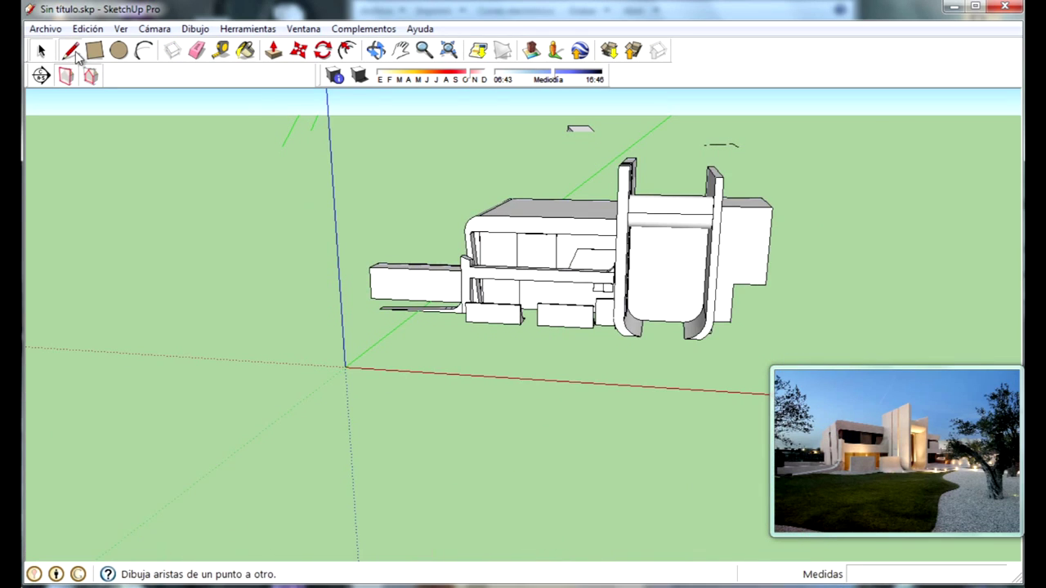
pyautogui.scroll(2, 813, 164)
pyautogui.scroll(2, 685, 171)
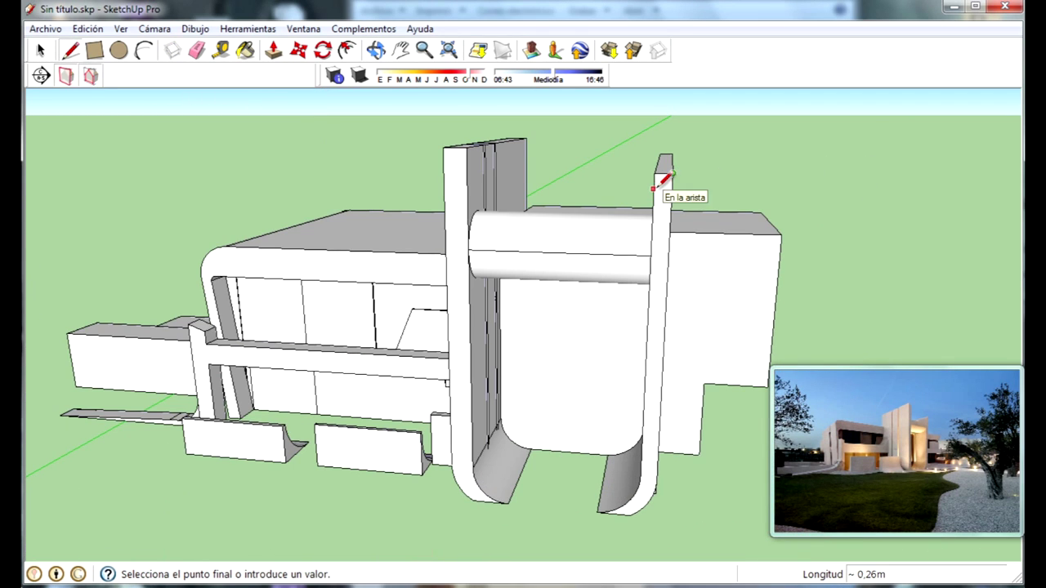
# Step: Push the right fin's top face down to a lower height
pyautogui.click(275, 50)
pyautogui.scroll(1, 662, 178)
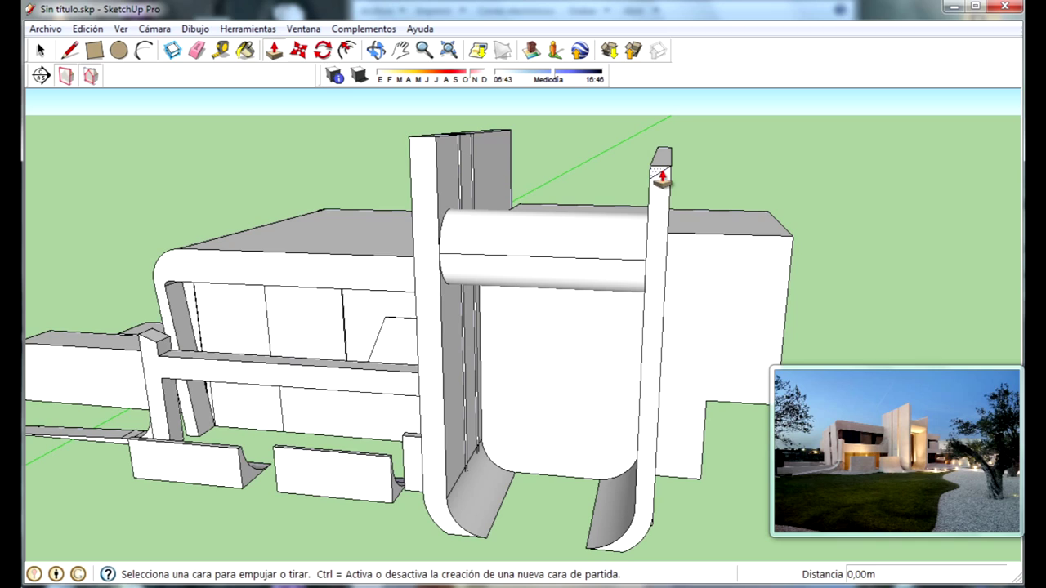
pyautogui.click(662, 178)
pyautogui.moveTo(700, 159); pyautogui.dragTo(583, 233, button='middle')
pyautogui.click(794, 192)
pyautogui.moveTo(793, 191)
pyautogui.mouseDown(button='middle')
pyautogui.moveTo(830, 167)
pyautogui.moveTo(524, 253)
pyautogui.moveTo(264, 168)
pyautogui.mouseUp(button='middle')
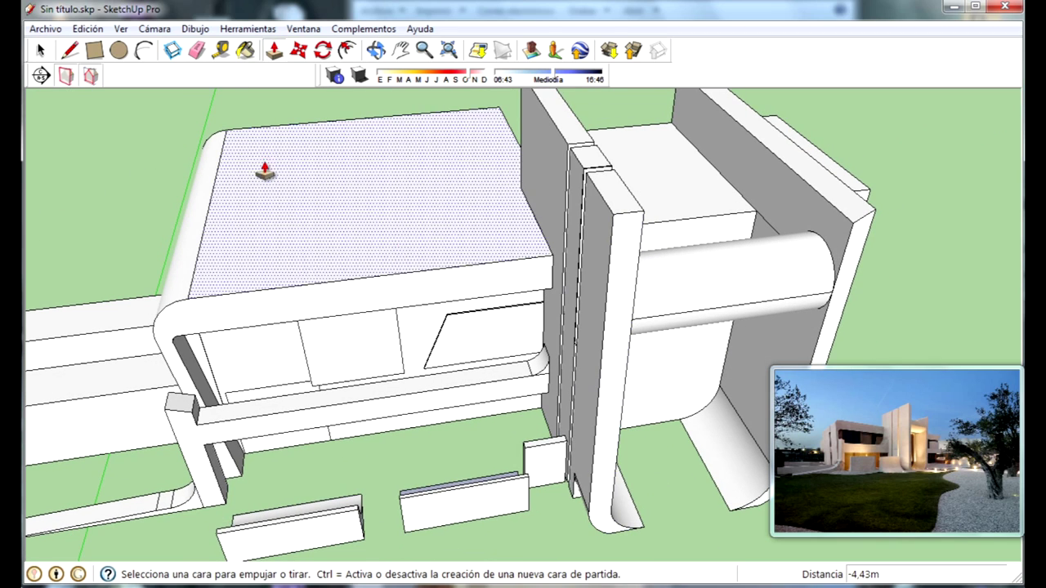
# Step: Lower the column top by 0.83 m
pyautogui.click(79, 49)
pyautogui.moveTo(624, 170); pyautogui.dragTo(523, 155, button='middle')
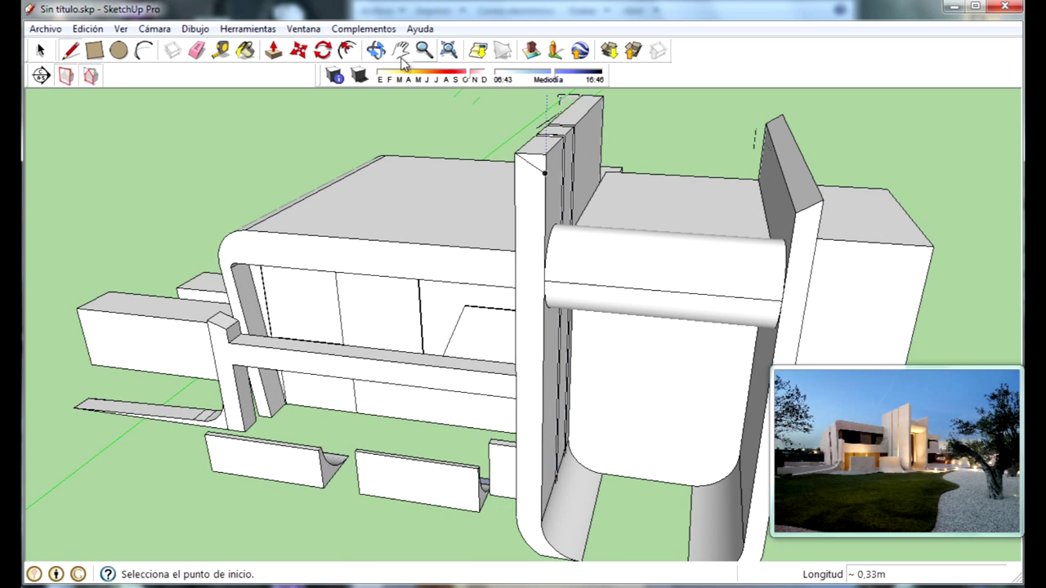
pyautogui.press('p')
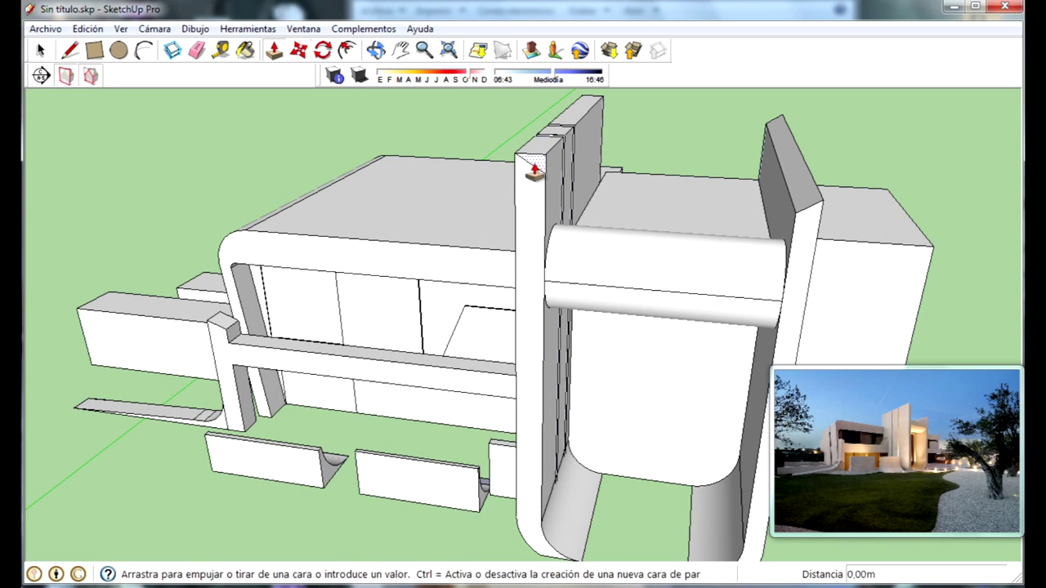
pyautogui.click(533, 172)
pyautogui.scroll(5, 547, 159)
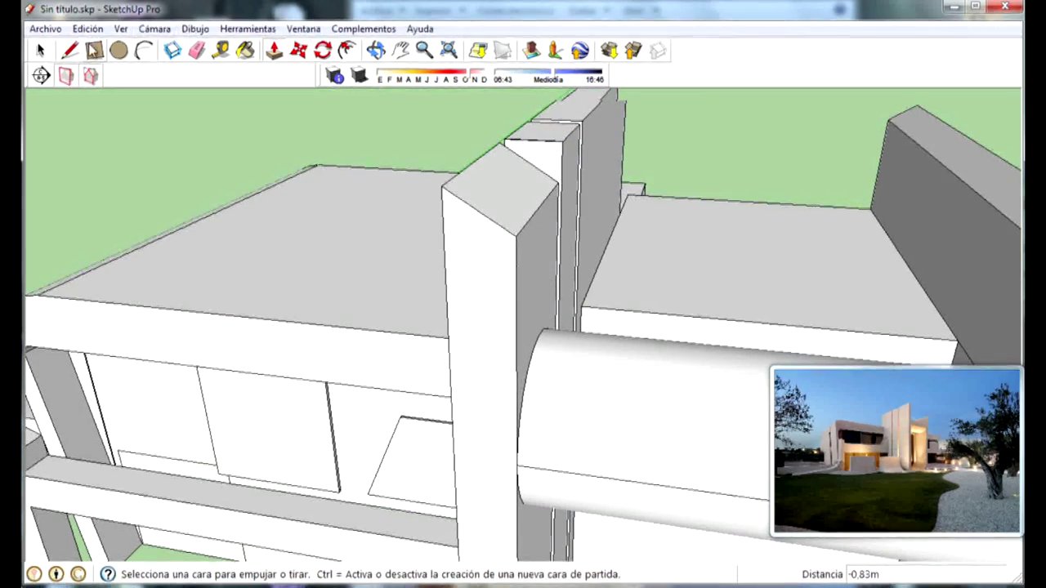
# Step: Split the column top with a line and push one part down
pyautogui.press('l')
pyautogui.click(513, 136)
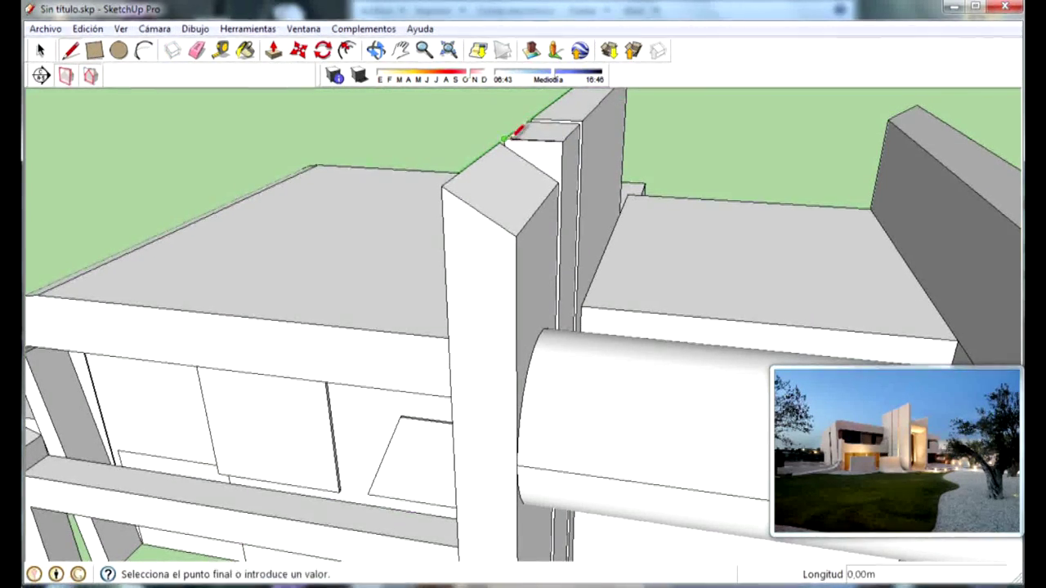
pyautogui.scroll(3, 559, 162)
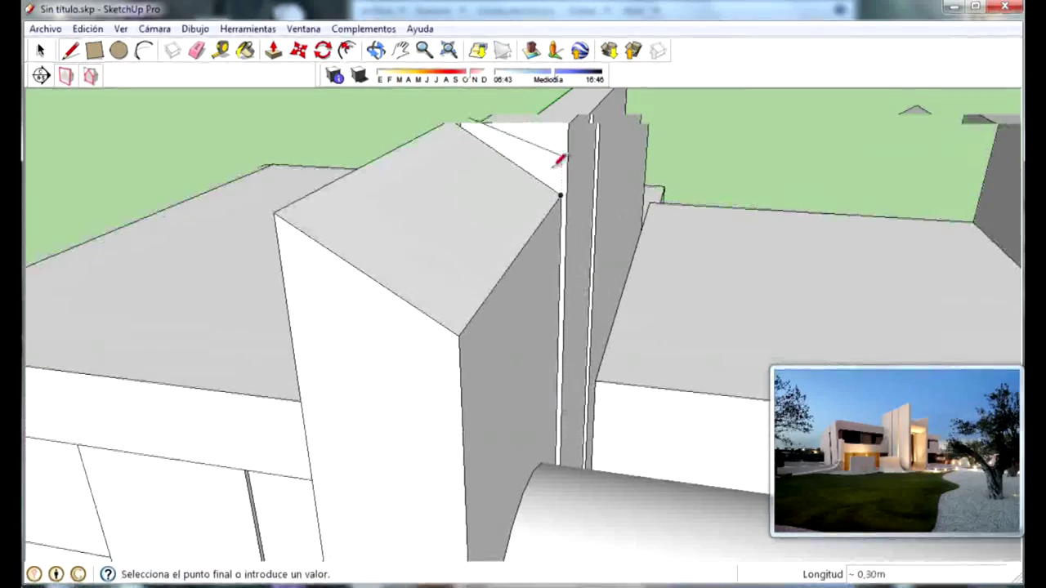
pyautogui.click(568, 168)
pyautogui.press('p')
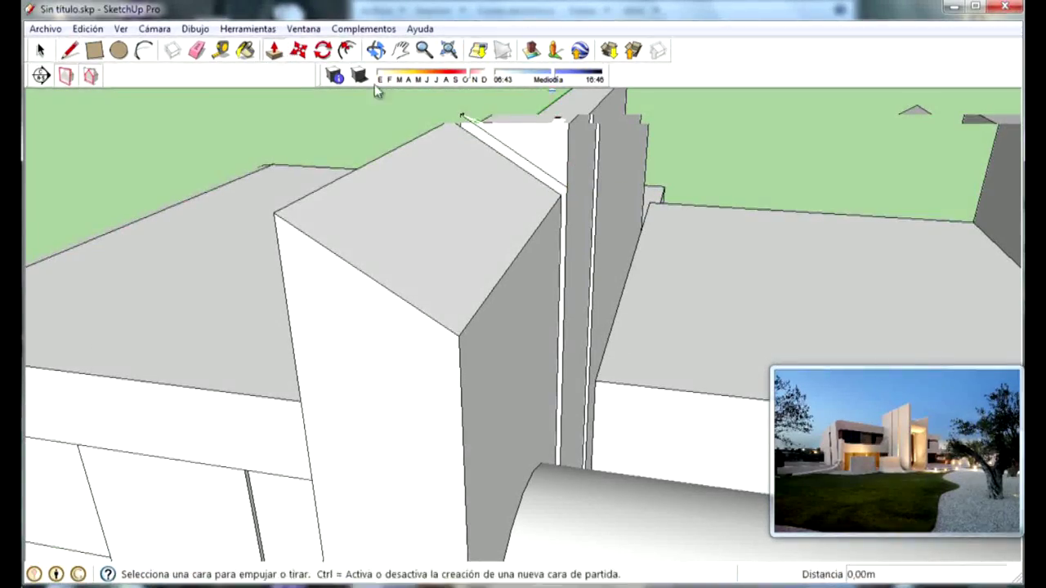
pyautogui.moveTo(376, 90); pyautogui.dragTo(537, 205, button='middle')
pyautogui.click(537, 205)
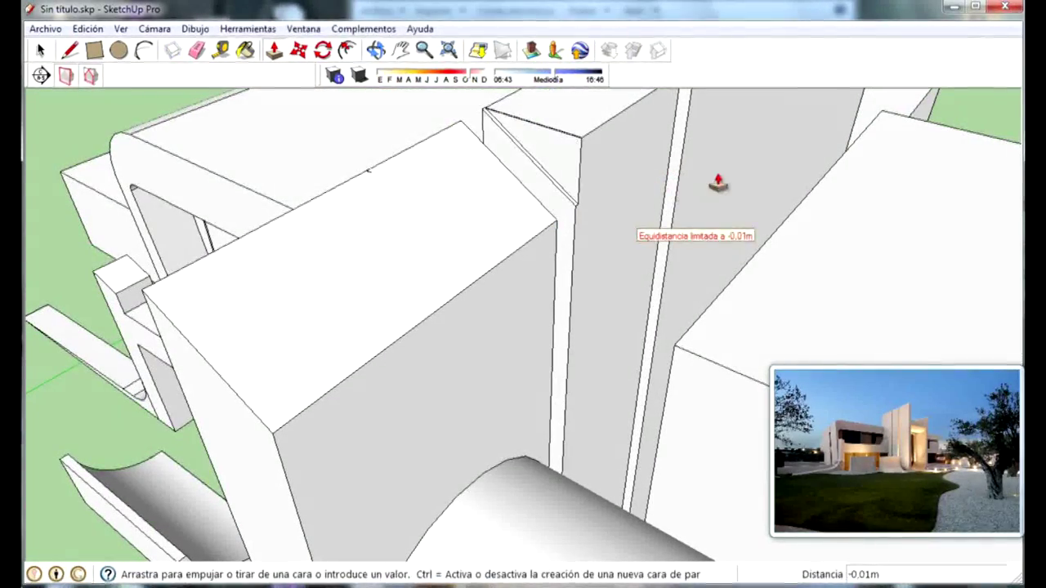
pyautogui.scroll(-5, 821, 258)
pyautogui.click(822, 257)
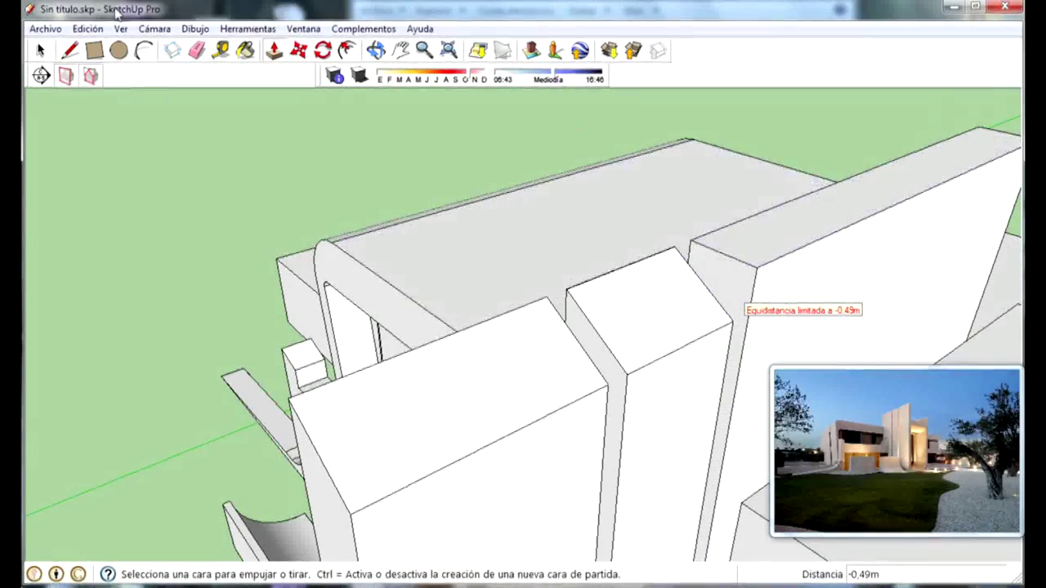
# Step: Cut a sloped line across the fin's top corner and push the triangular face 2.24 m
pyautogui.click(70, 50)
pyautogui.moveTo(720, 341); pyautogui.dragTo(682, 196, button='middle')
pyautogui.click(672, 201)
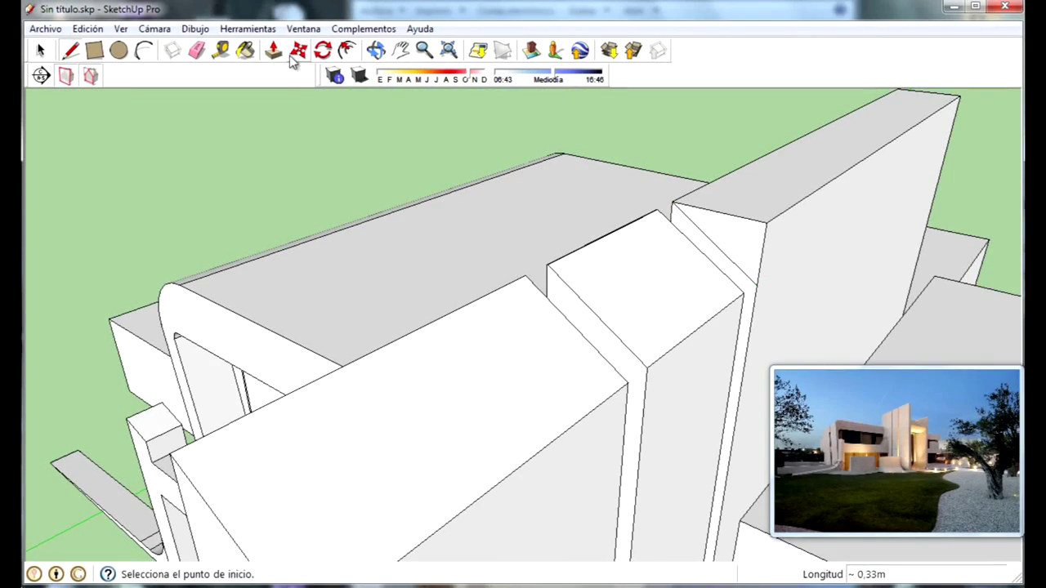
pyautogui.moveTo(443, 231)
pyautogui.mouseDown(button='middle')
pyautogui.moveTo(798, 236)
pyautogui.moveTo(651, 236)
pyautogui.mouseUp(button='middle')
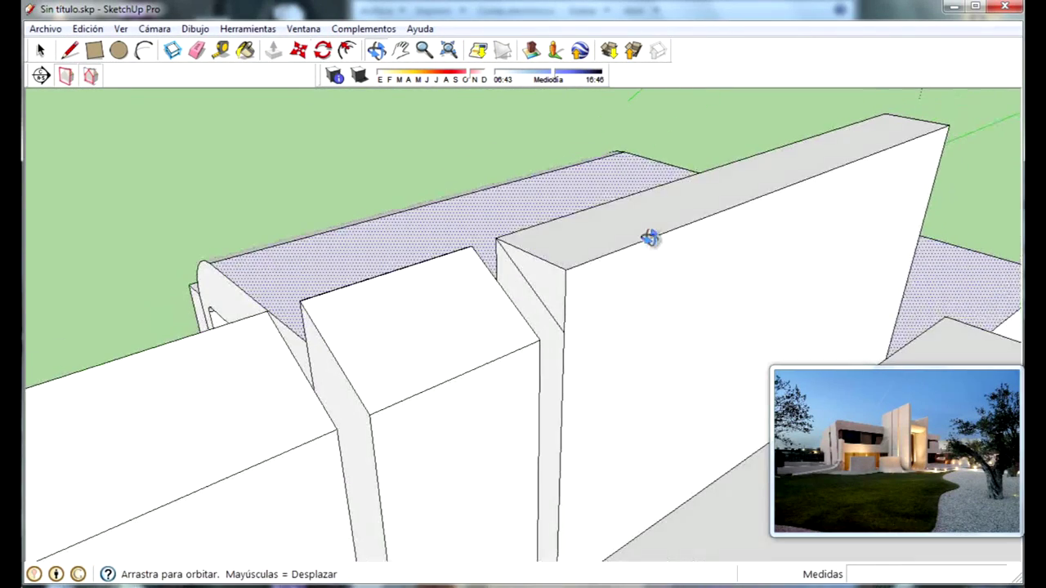
pyautogui.click(554, 297)
pyautogui.click(787, 276)
pyautogui.moveTo(423, 422); pyautogui.dragTo(645, 310, button='middle')
pyautogui.scroll(-3, 651, 355)
pyautogui.scroll(-3, 630, 351)
# Step: Pull the right box's front face out about 2.25 m
pyautogui.moveTo(630, 351)
pyautogui.mouseDown(button='middle')
pyautogui.moveTo(543, 385)
pyautogui.moveTo(822, 296)
pyautogui.mouseUp(button='middle')
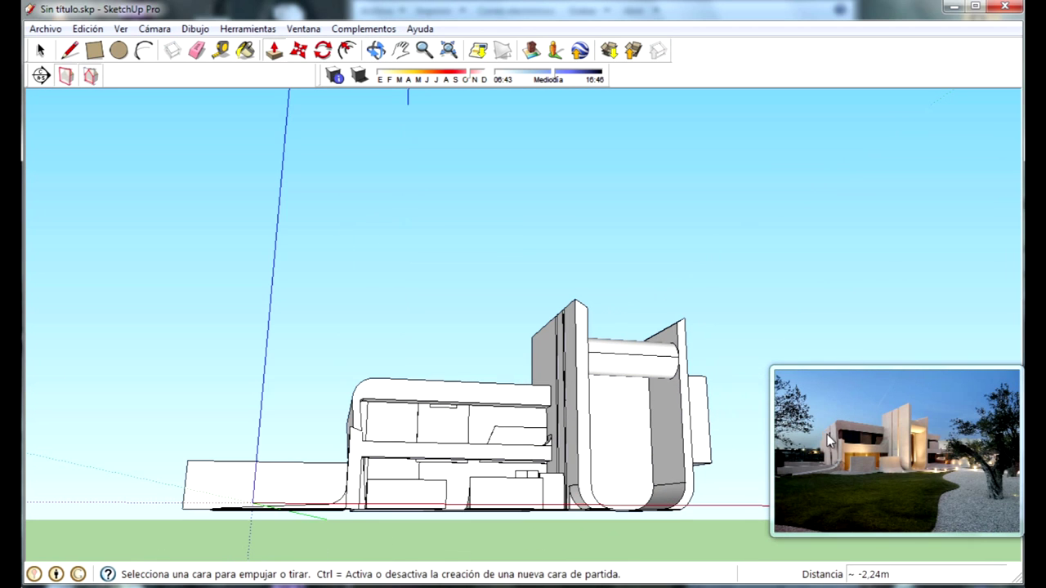
pyautogui.moveTo(736, 409)
pyautogui.mouseDown(button='middle')
pyautogui.moveTo(738, 460)
pyautogui.moveTo(705, 523)
pyautogui.moveTo(727, 422)
pyautogui.moveTo(670, 368)
pyautogui.moveTo(777, 423)
pyautogui.moveTo(589, 401)
pyautogui.mouseUp(button='middle')
pyautogui.click(689, 416)
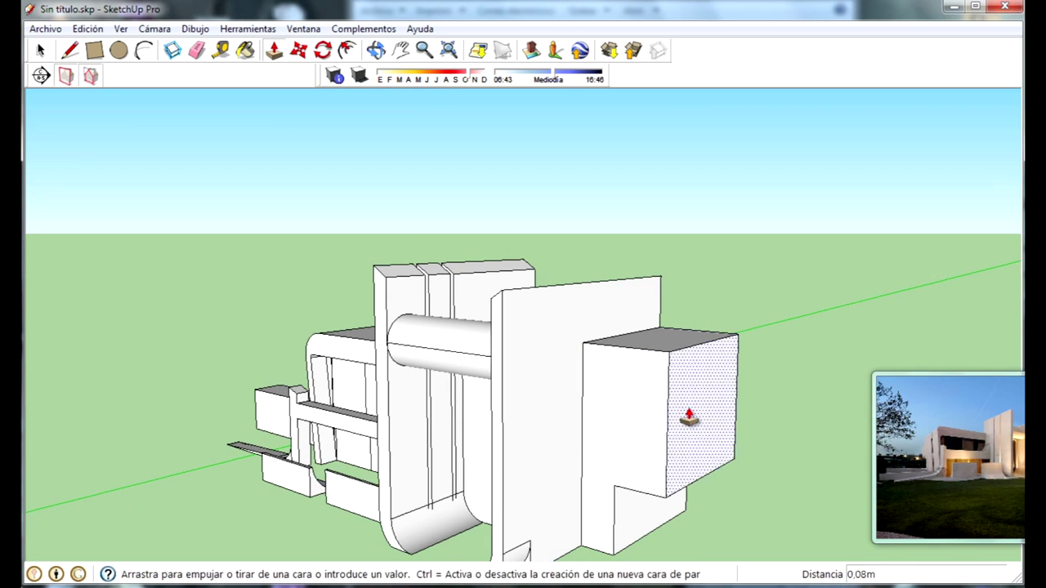
pyautogui.click(794, 434)
pyautogui.moveTo(793, 434)
pyautogui.mouseDown(button='middle')
pyautogui.moveTo(635, 332)
pyautogui.moveTo(788, 521)
pyautogui.moveTo(619, 486)
pyautogui.moveTo(603, 462)
pyautogui.moveTo(890, 498)
pyautogui.mouseUp(button='middle')
pyautogui.moveTo(724, 462); pyautogui.dragTo(626, 460, button='middle')
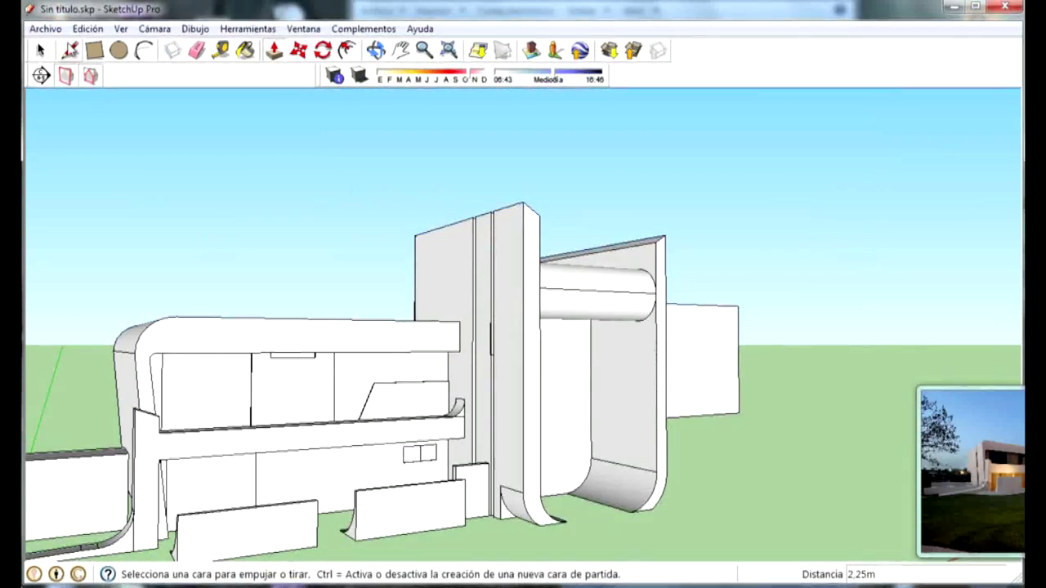
# Step: Draw a thin rectangular strip on the right box face
pyautogui.press('l')
pyautogui.press('r')
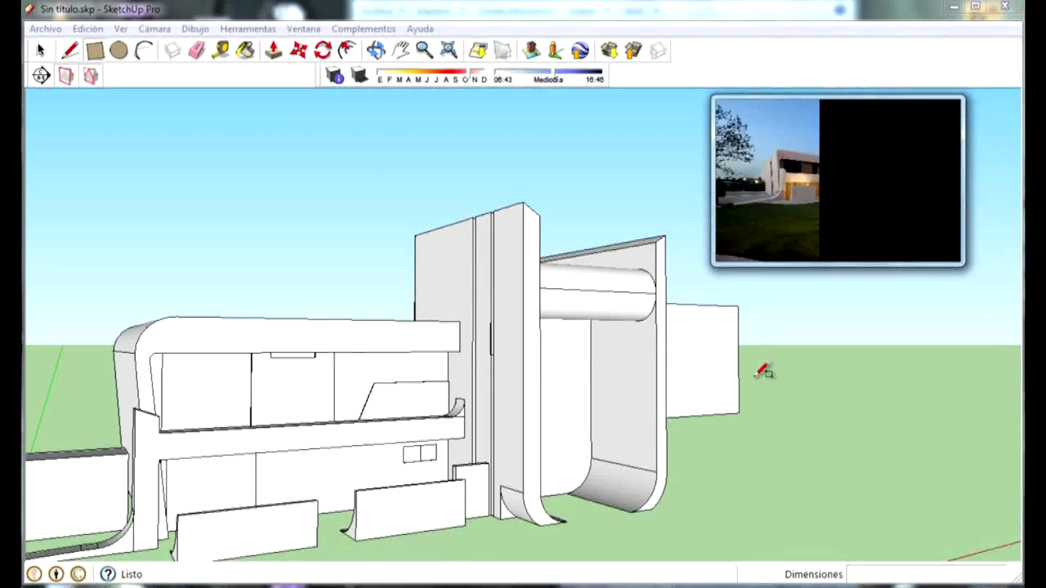
pyautogui.click(737, 329)
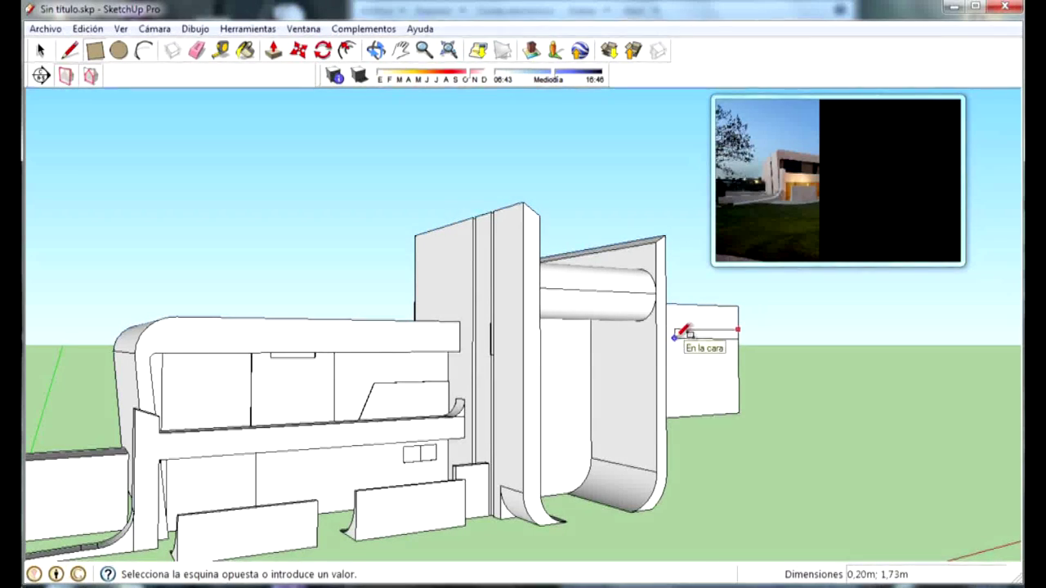
pyautogui.click(673, 342)
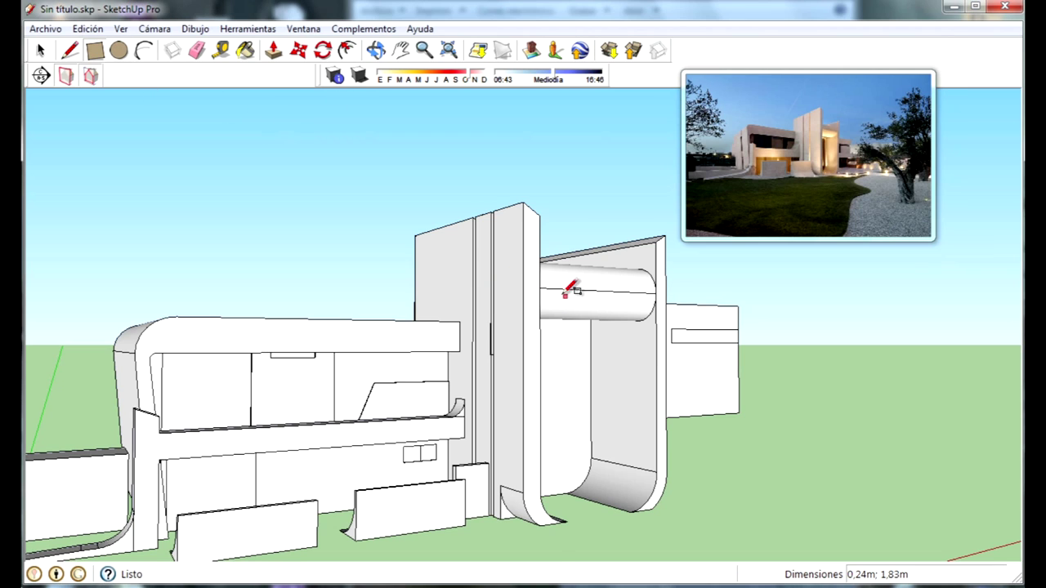
pyautogui.click(671, 342)
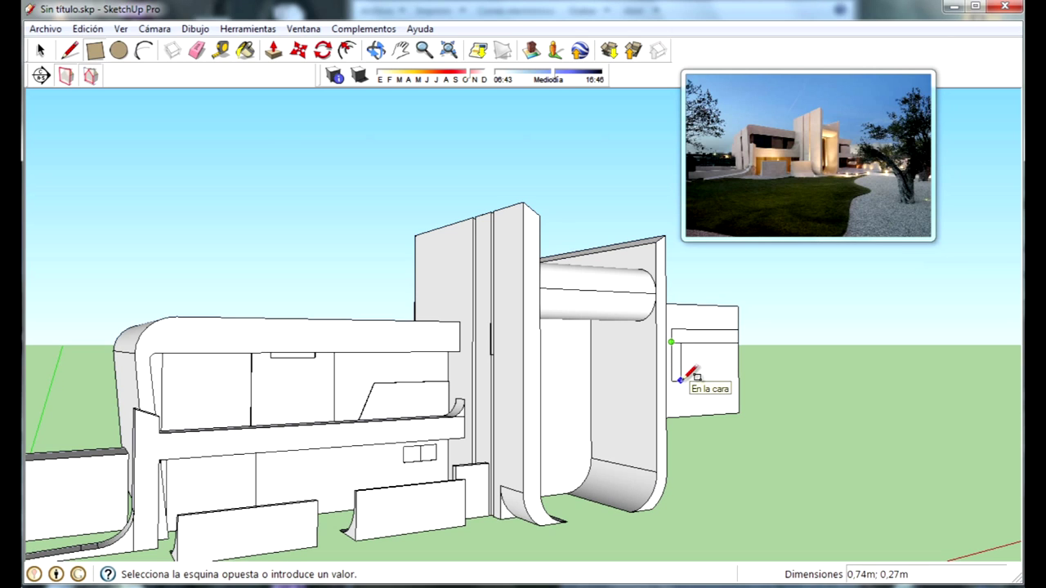
pyautogui.click(272, 50)
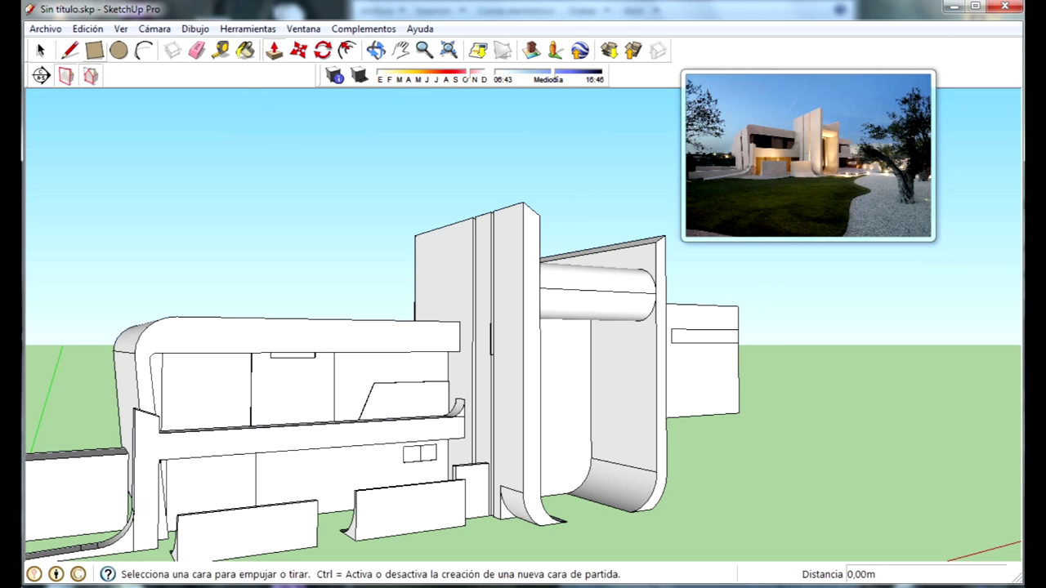
pyautogui.press('r')
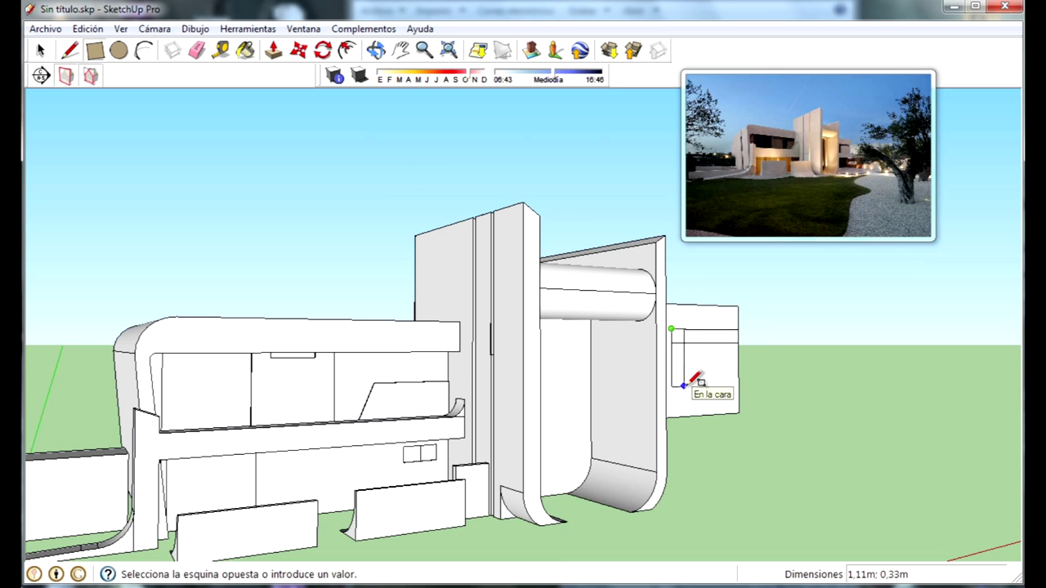
pyautogui.click(41, 50)
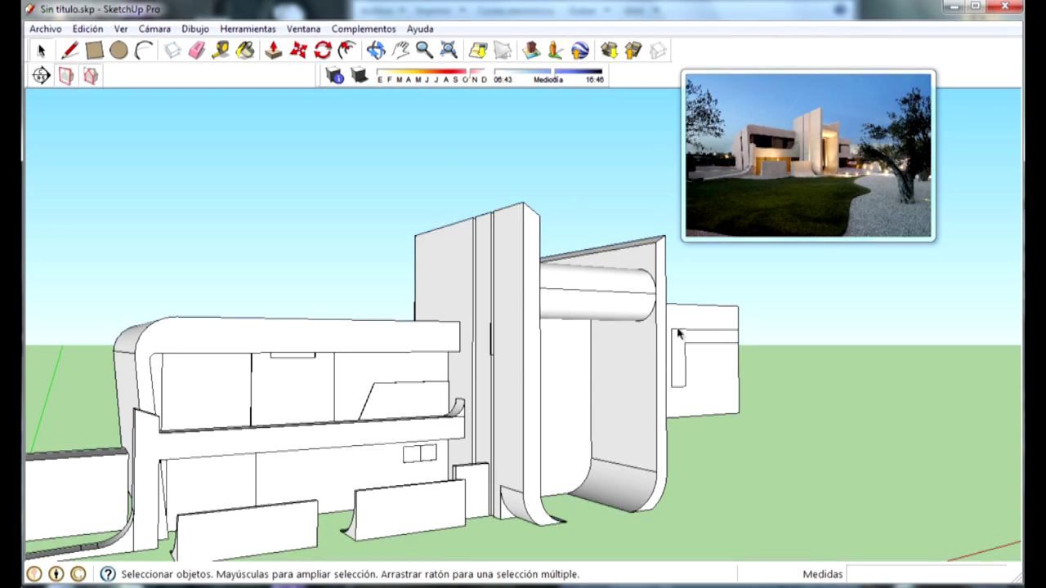
# Step: Recess the small strip face about 0.13 m into the wall
pyautogui.click(273, 50)
pyautogui.click(693, 350)
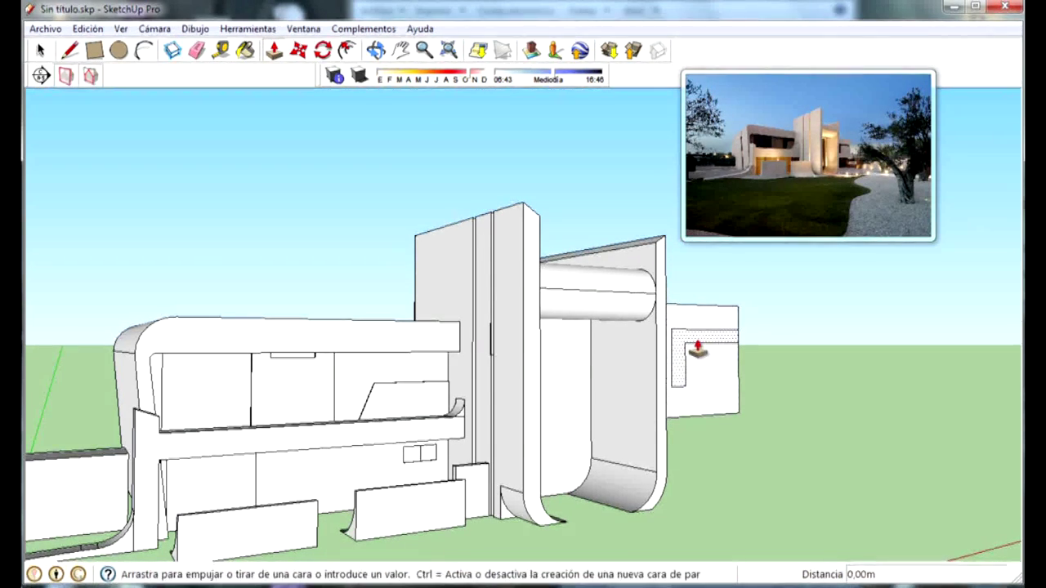
pyautogui.click(694, 347)
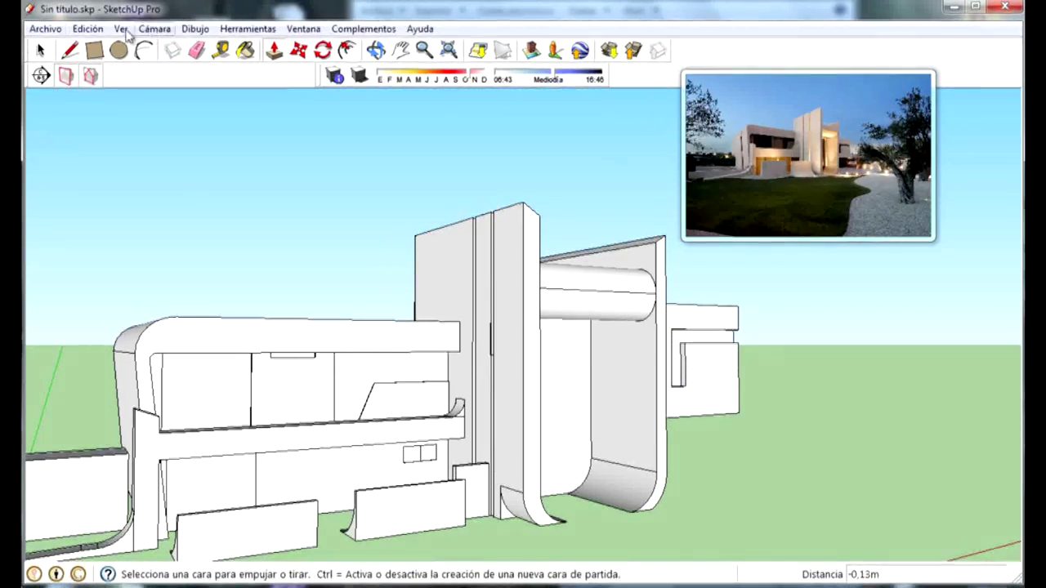
pyautogui.click(94, 50)
pyautogui.moveTo(367, 156); pyautogui.dragTo(436, 168, button='middle')
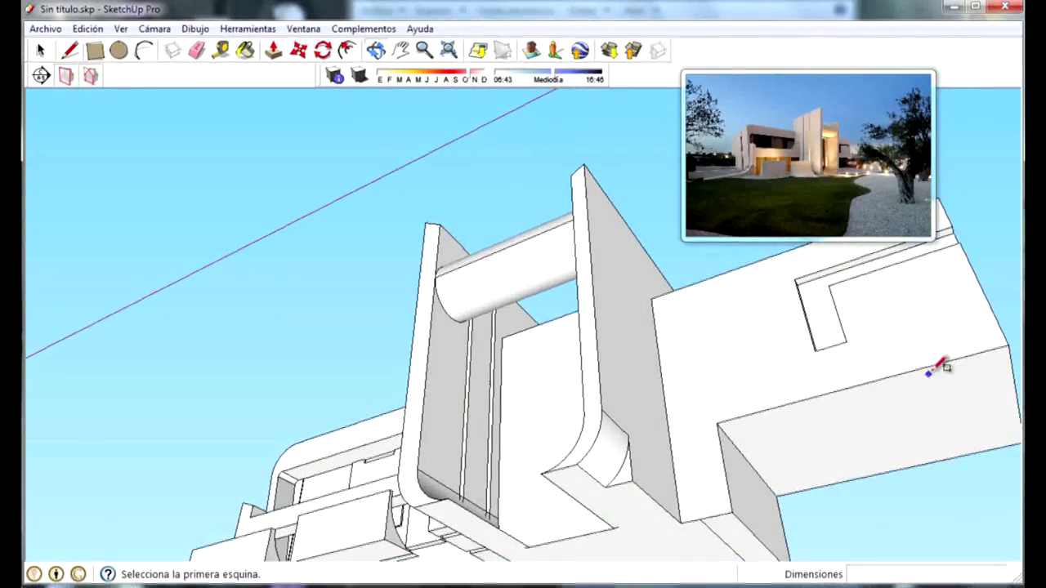
# Step: Draw a 2.11 m by 1.99 m rectangle on the wing's lower face and extrude it about 0.66 m
pyautogui.click(934, 367)
pyautogui.click(776, 495)
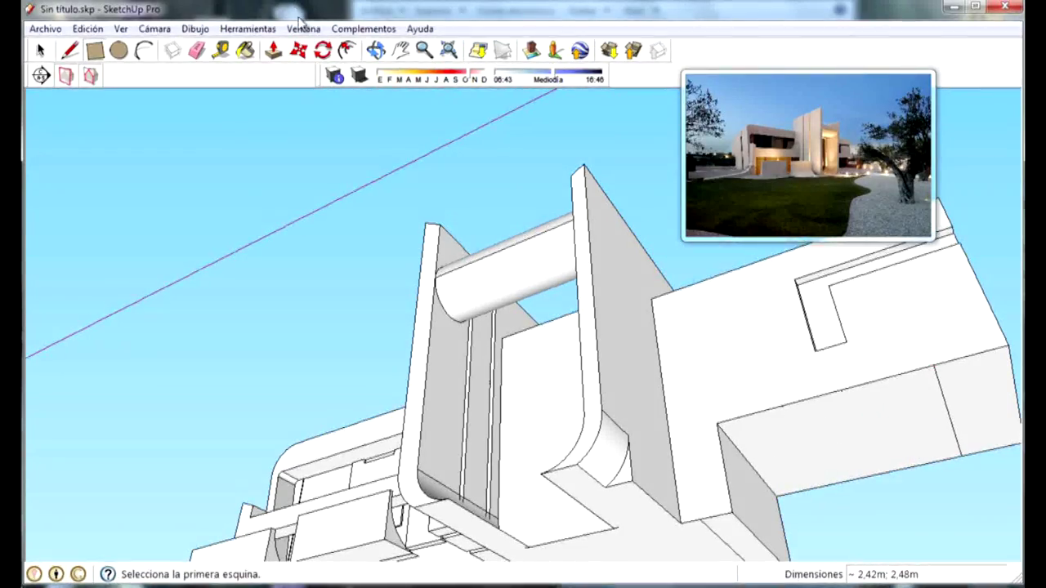
pyautogui.click(273, 50)
pyautogui.click(873, 431)
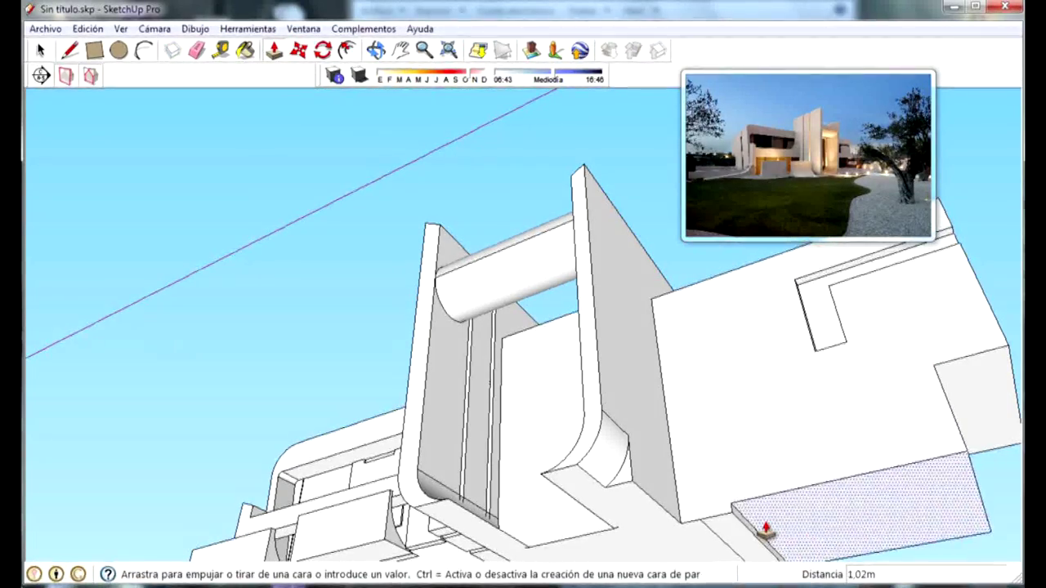
pyautogui.click(787, 495)
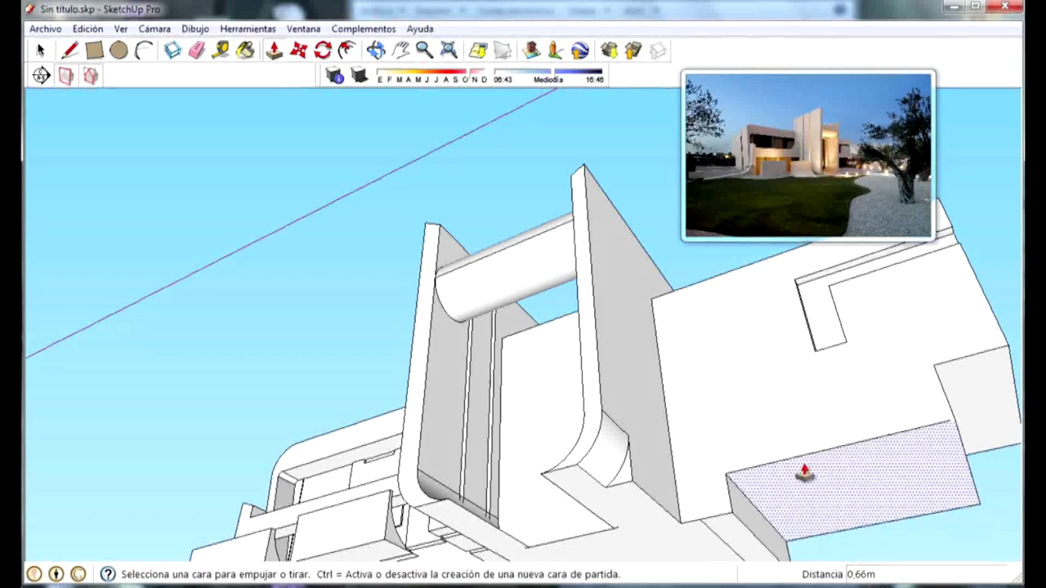
# Step: Push the upper face flush with the lower block and pull another lower face out 1.11 m
pyautogui.doubleClick(820, 433)
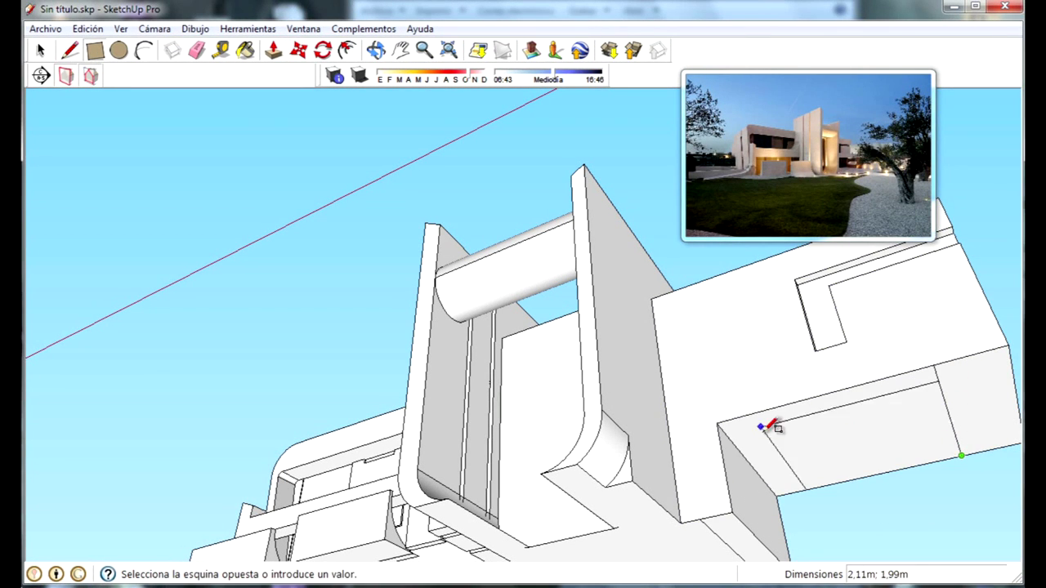
pyautogui.click(824, 501)
pyautogui.click(731, 518)
pyautogui.moveTo(747, 431)
pyautogui.mouseDown(button='middle')
pyautogui.moveTo(874, 539)
pyautogui.moveTo(698, 454)
pyautogui.moveTo(735, 476)
pyautogui.moveTo(645, 452)
pyautogui.moveTo(833, 421)
pyautogui.moveTo(416, 264)
pyautogui.moveTo(806, 525)
pyautogui.moveTo(980, 487)
pyautogui.moveTo(684, 493)
pyautogui.moveTo(591, 528)
pyautogui.moveTo(553, 493)
pyautogui.moveTo(588, 523)
pyautogui.moveTo(614, 472)
pyautogui.moveTo(607, 479)
pyautogui.moveTo(859, 347)
pyautogui.mouseUp(button='middle')
pyautogui.scroll(3, 588, 523)
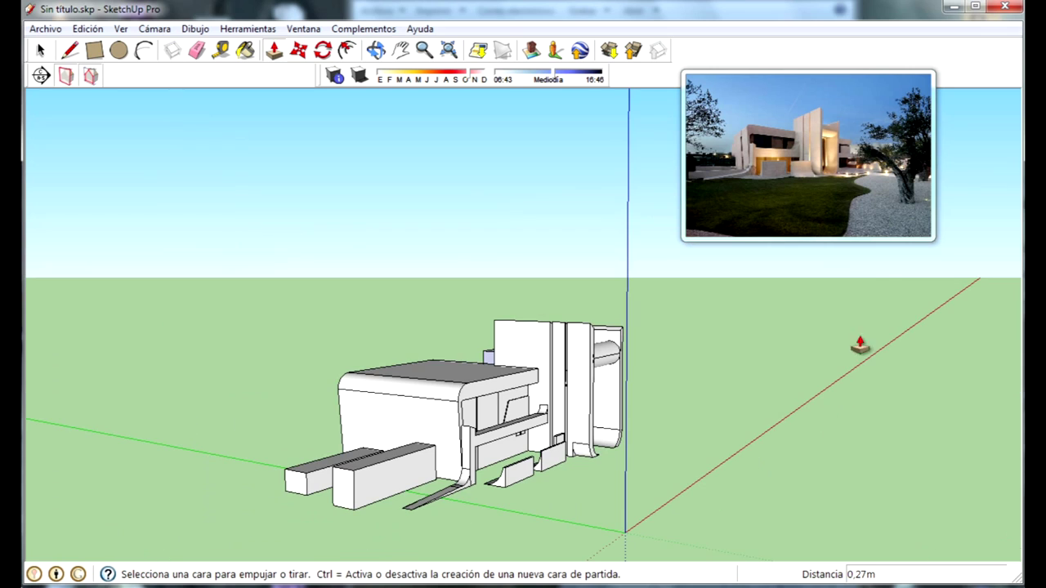
# Step: Look over the reference house photo in Photo Viewer
pyautogui.middleClick(310, 448)
pyautogui.press('p')
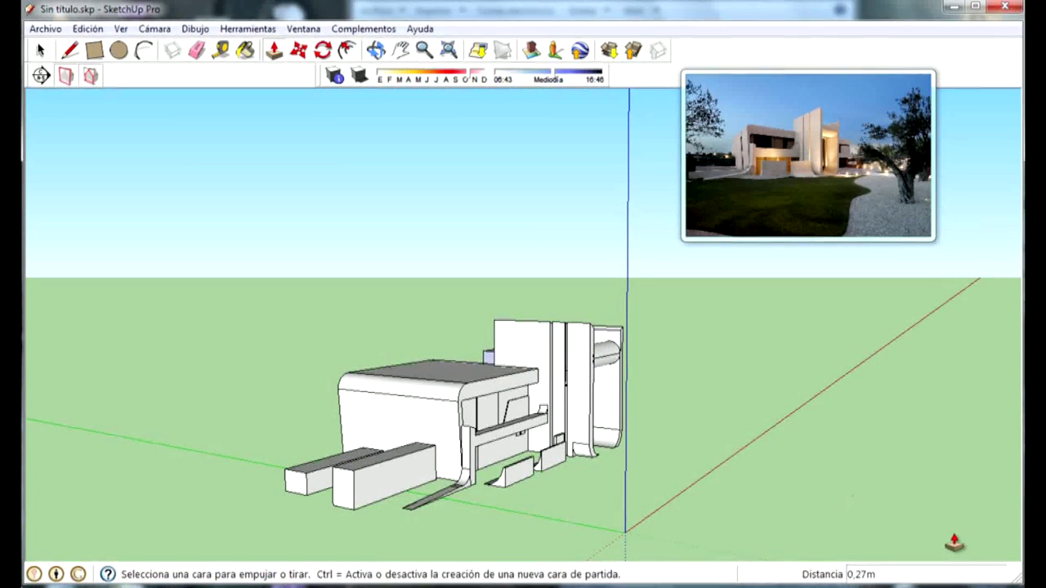
pyautogui.click(614, 582)
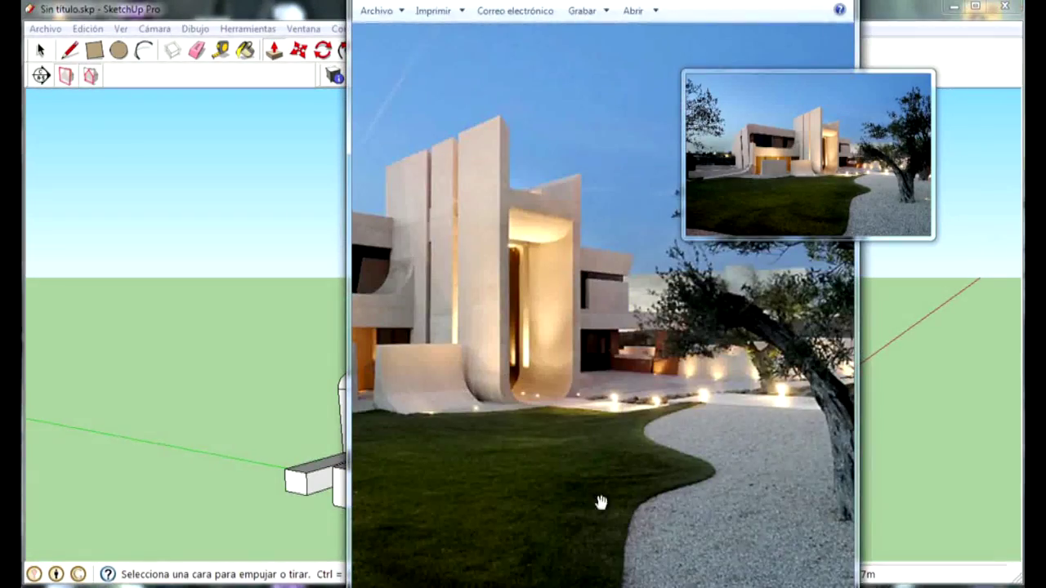
pyautogui.scroll(2, 534, 418)
pyautogui.scroll(1, 573, 412)
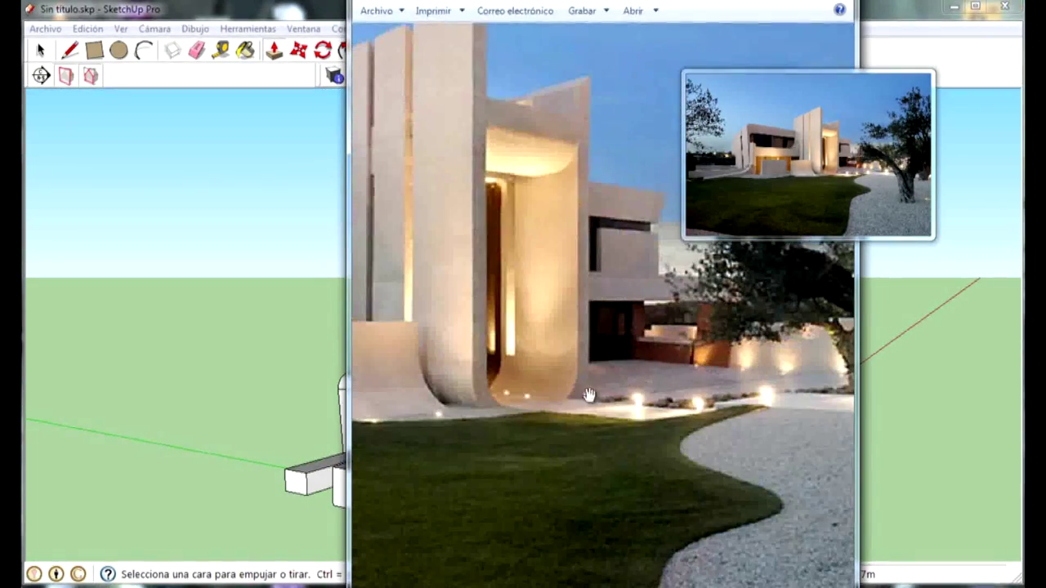
pyautogui.scroll(-2, 676, 406)
pyautogui.scroll(-2, 278, 191)
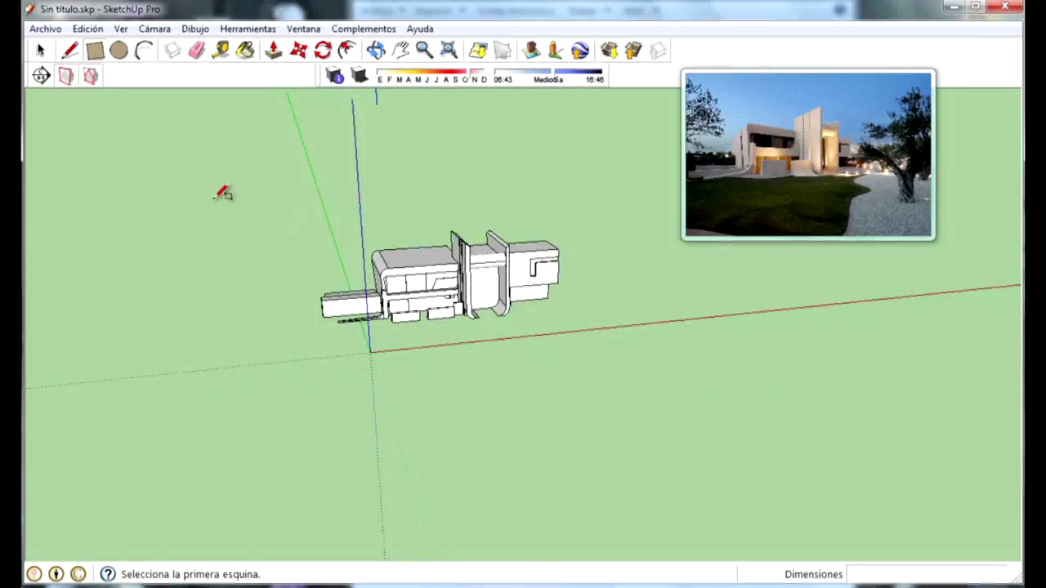
# Step: Draw a large ground rectangle around the whole house as the site base
pyautogui.click(234, 195)
pyautogui.click(820, 366)
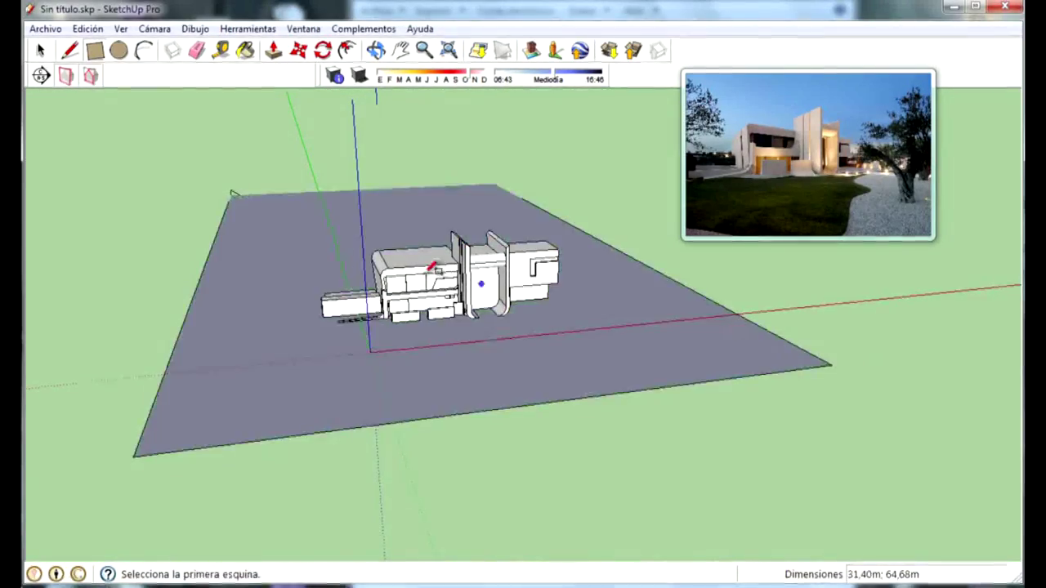
pyautogui.scroll(3, 514, 322)
pyautogui.scroll(3, 528, 355)
pyautogui.scroll(-1, 527, 355)
pyautogui.scroll(-3, 526, 311)
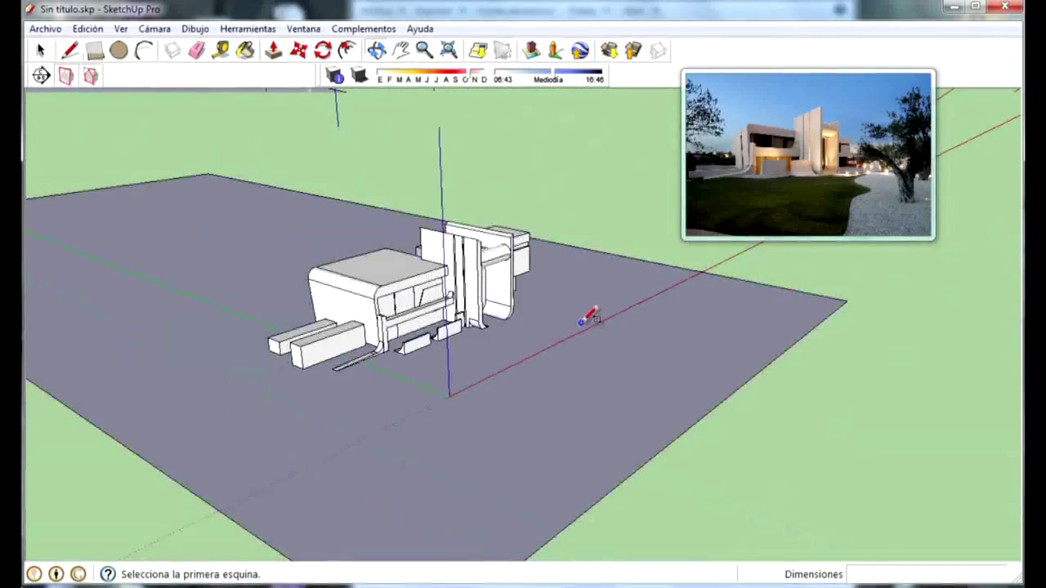
pyautogui.scroll(4, 567, 296)
pyautogui.moveTo(439, 322); pyautogui.dragTo(408, 304, button='middle')
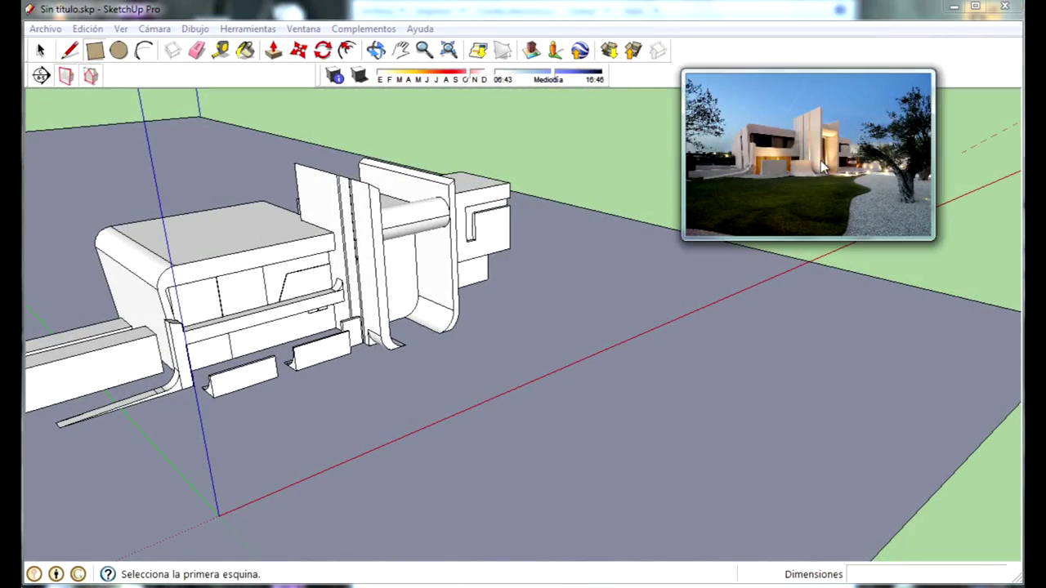
# Step: Compare against the reference photo and begin outlining the path on the ground
pyautogui.hotkey('alt', 'Tab')
pyautogui.scroll(2, 652, 390)
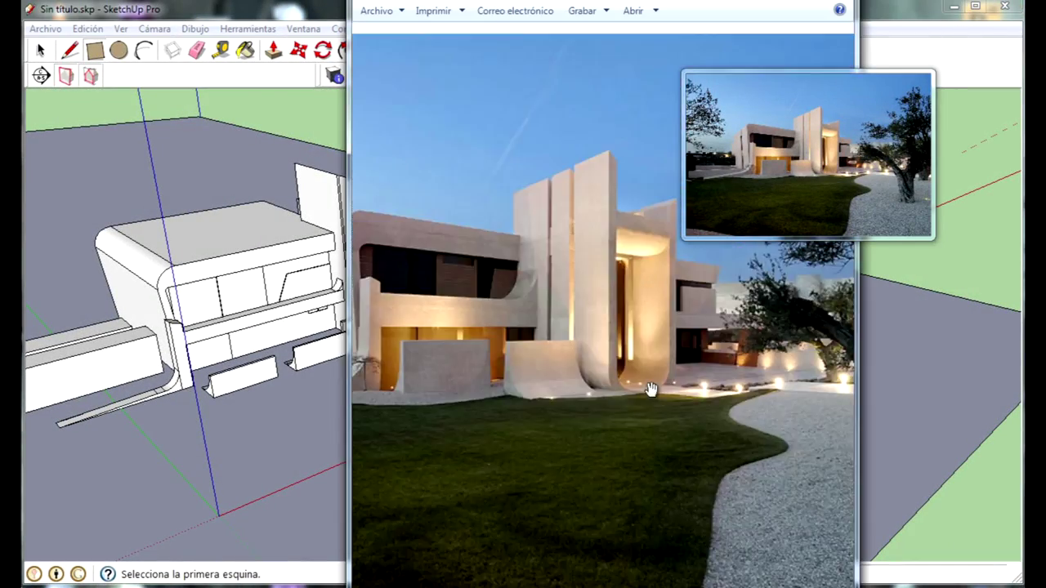
pyautogui.middleClick(138, 506)
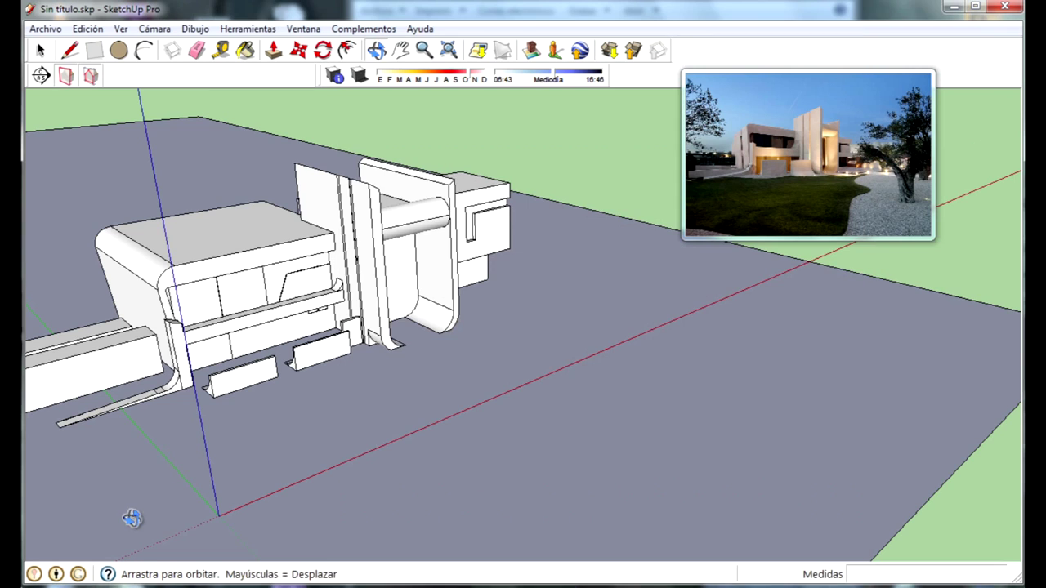
pyautogui.scroll(4, 405, 363)
pyautogui.click(406, 345)
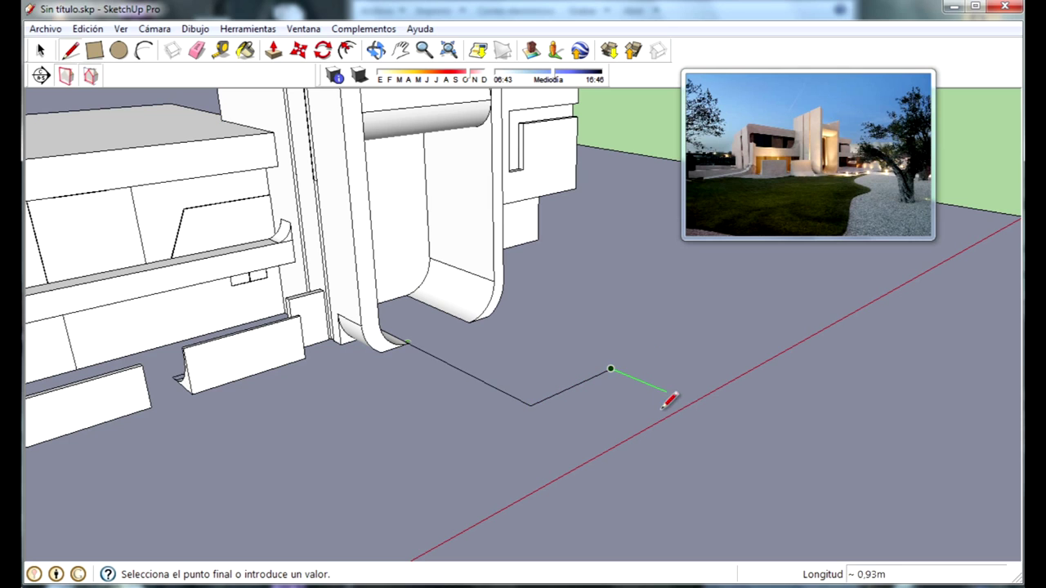
# Step: Finish the path edge, then trace a new winding ground outline from the wall base
pyautogui.click(892, 487)
pyautogui.press('Escape')
pyautogui.click(473, 320)
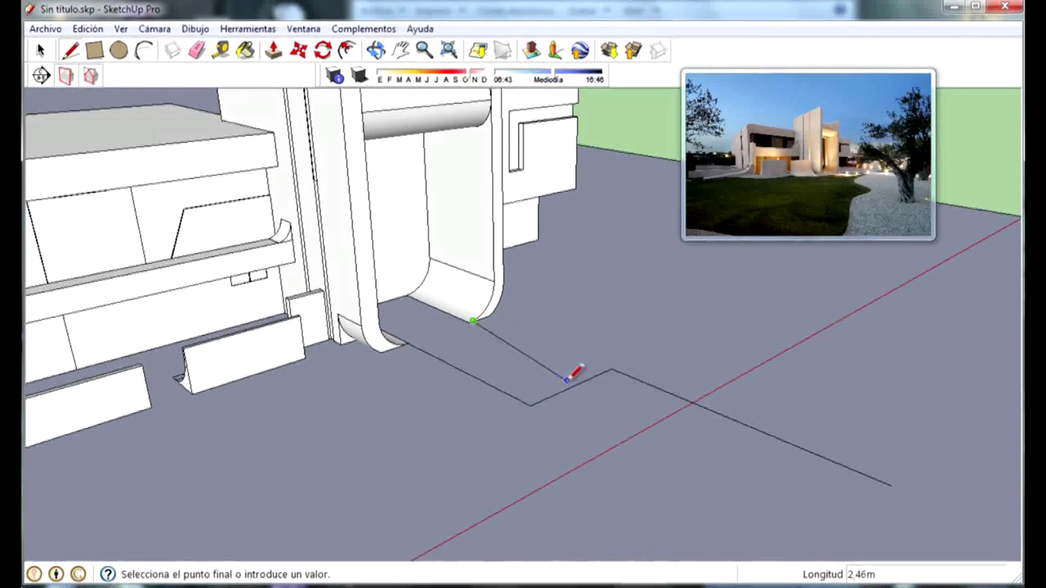
pyautogui.click(545, 352)
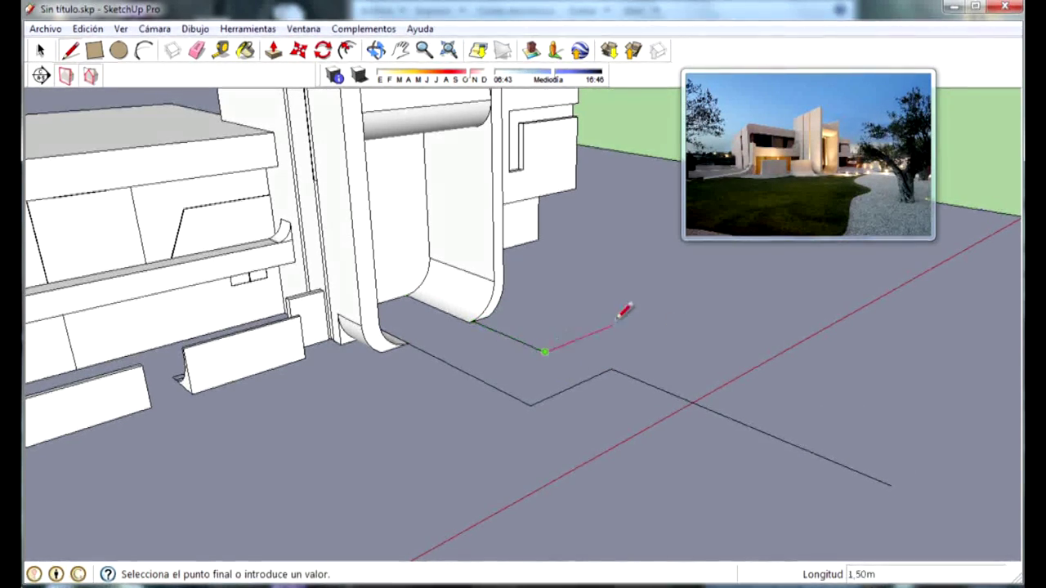
pyautogui.click(628, 319)
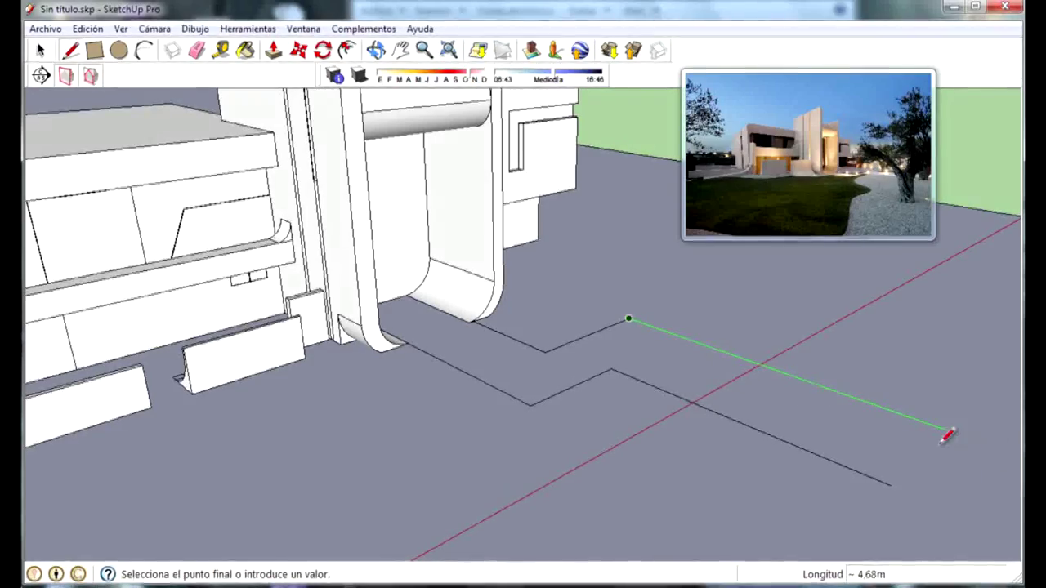
pyautogui.moveTo(965, 409)
pyautogui.mouseDown(button='middle')
pyautogui.moveTo(705, 483)
pyautogui.moveTo(712, 285)
pyautogui.moveTo(572, 411)
pyautogui.mouseUp(button='middle')
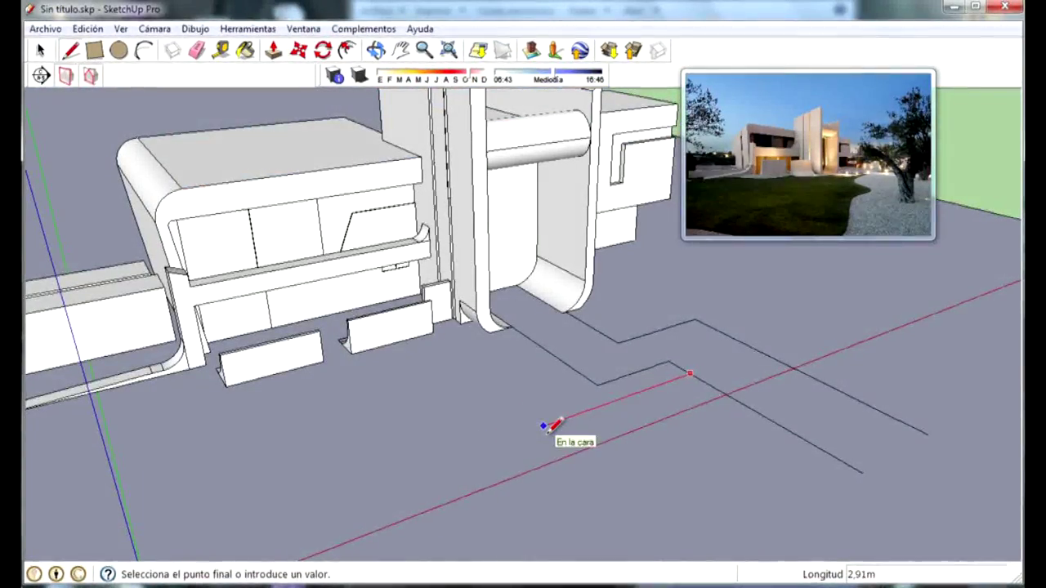
pyautogui.click(536, 429)
pyautogui.moveTo(542, 428); pyautogui.dragTo(581, 433, button='middle')
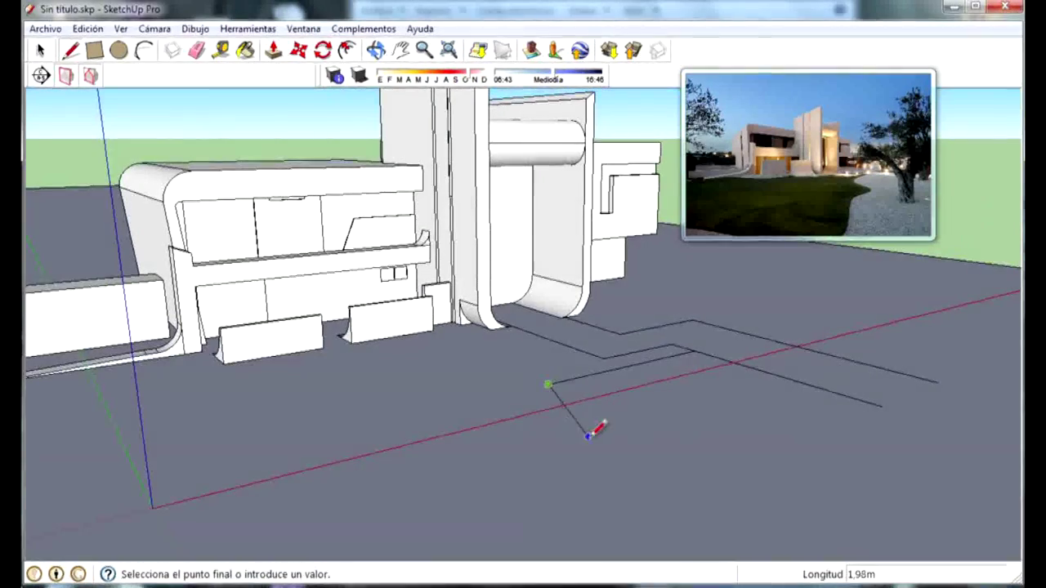
pyautogui.click(559, 416)
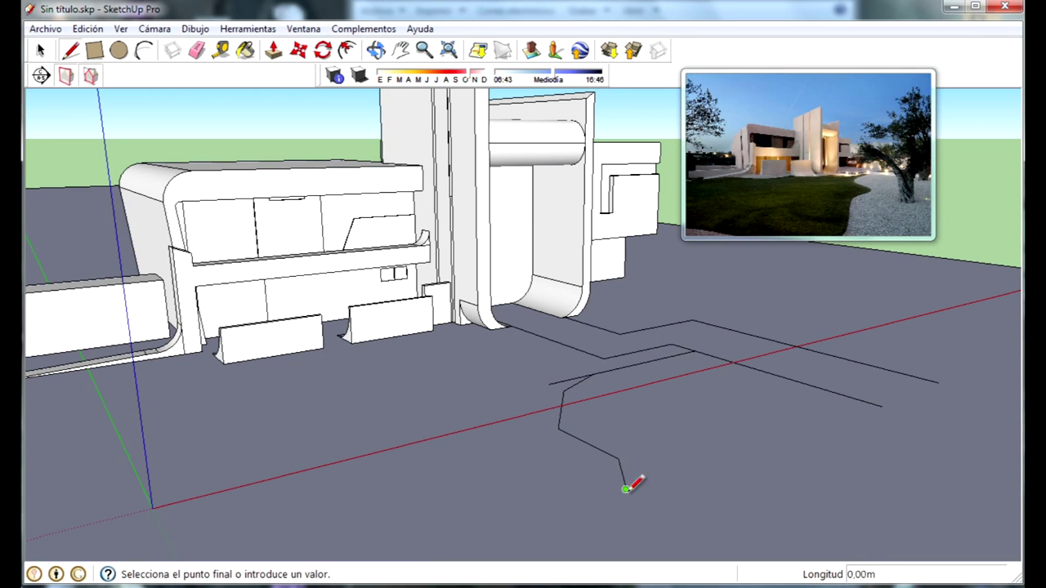
# Step: Continue the outline toward the front of the house, ending near the wall corner
pyautogui.scroll(-2, 594, 470)
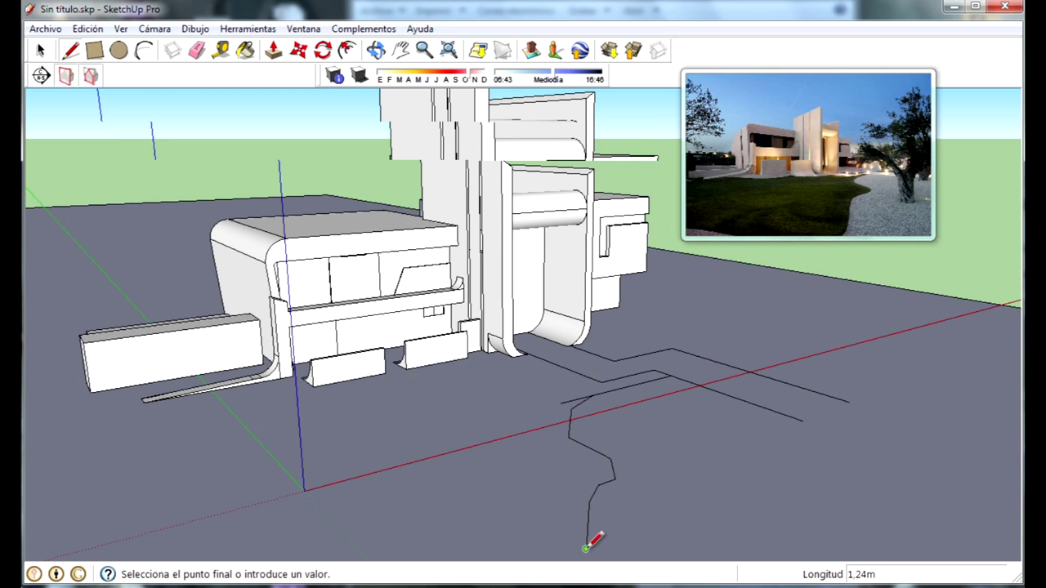
pyautogui.scroll(-1, 517, 515)
pyautogui.moveTo(451, 583)
pyautogui.mouseDown(button='middle')
pyautogui.moveTo(479, 507)
pyautogui.moveTo(444, 514)
pyautogui.mouseUp(button='middle')
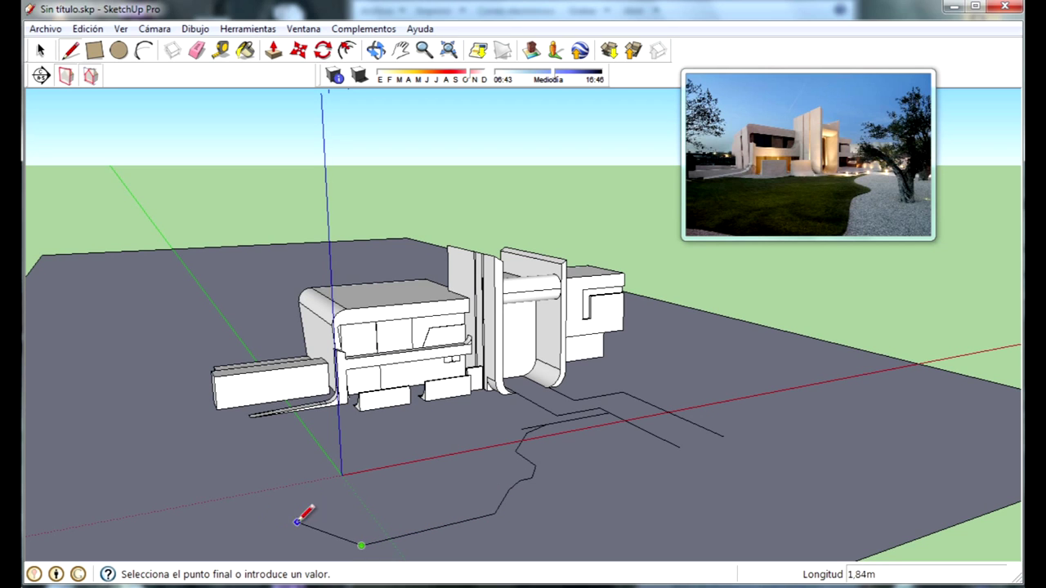
pyautogui.moveTo(186, 383)
pyautogui.mouseDown(button='middle')
pyautogui.moveTo(276, 420)
pyautogui.moveTo(253, 507)
pyautogui.mouseUp(button='middle')
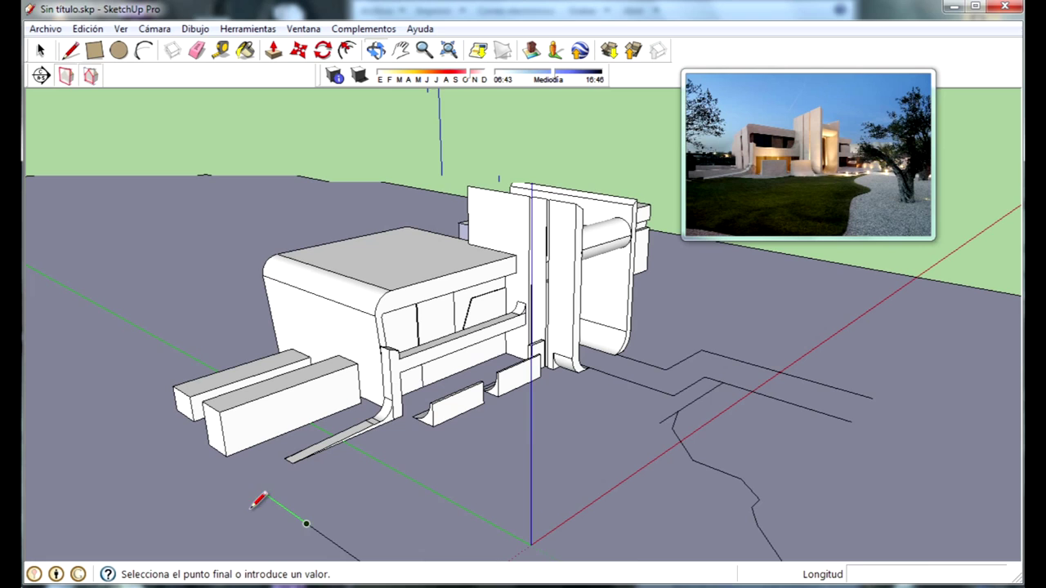
pyautogui.click(302, 483)
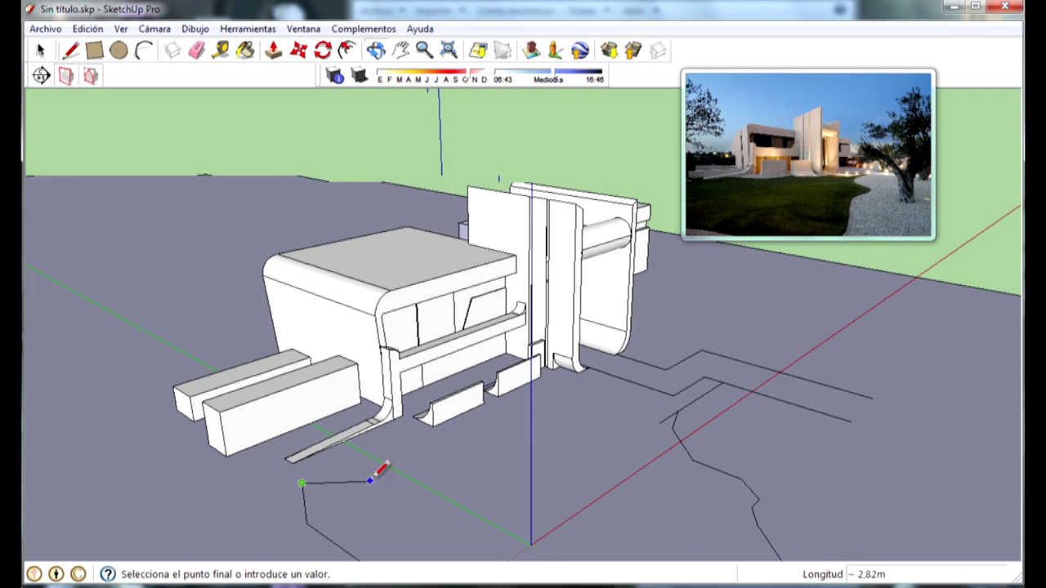
pyautogui.click(432, 437)
pyautogui.click(568, 369)
pyautogui.scroll(3, 583, 369)
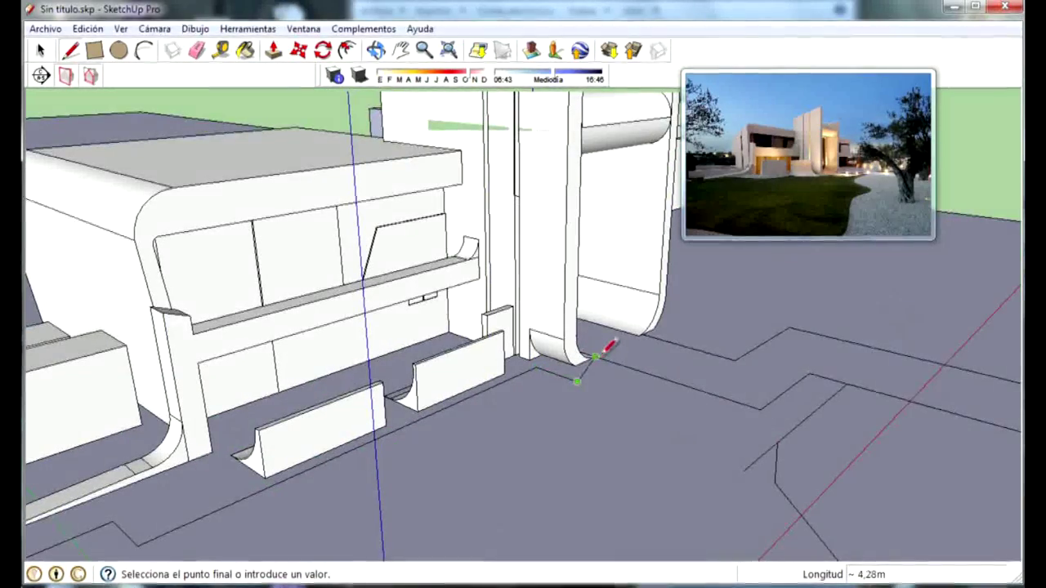
pyautogui.scroll(-2, 858, 496)
pyautogui.scroll(-3, 858, 496)
pyautogui.press('Escape')
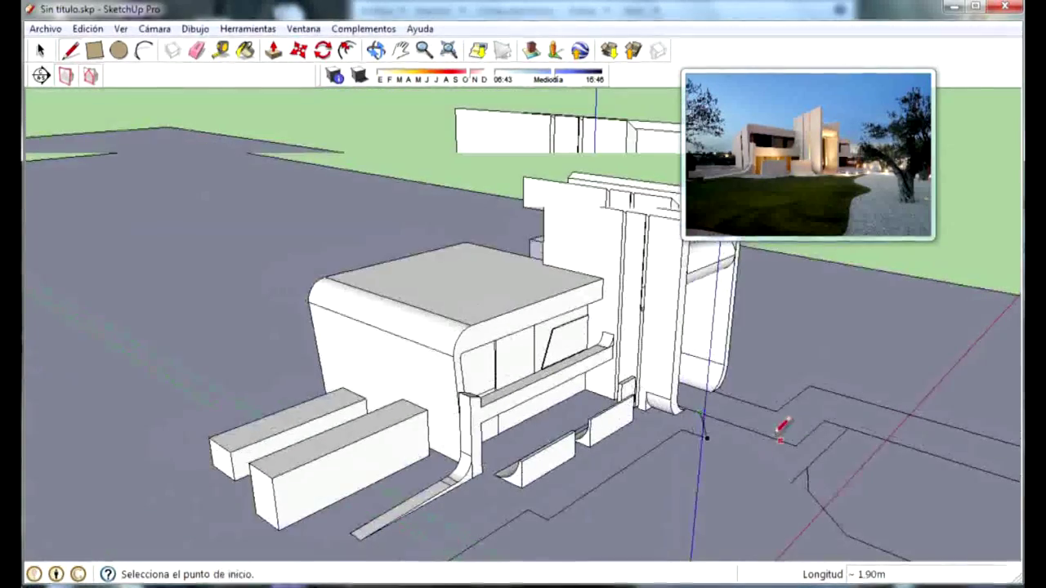
pyautogui.moveTo(785, 423); pyautogui.dragTo(817, 423, button='middle')
pyautogui.scroll(5, 791, 499)
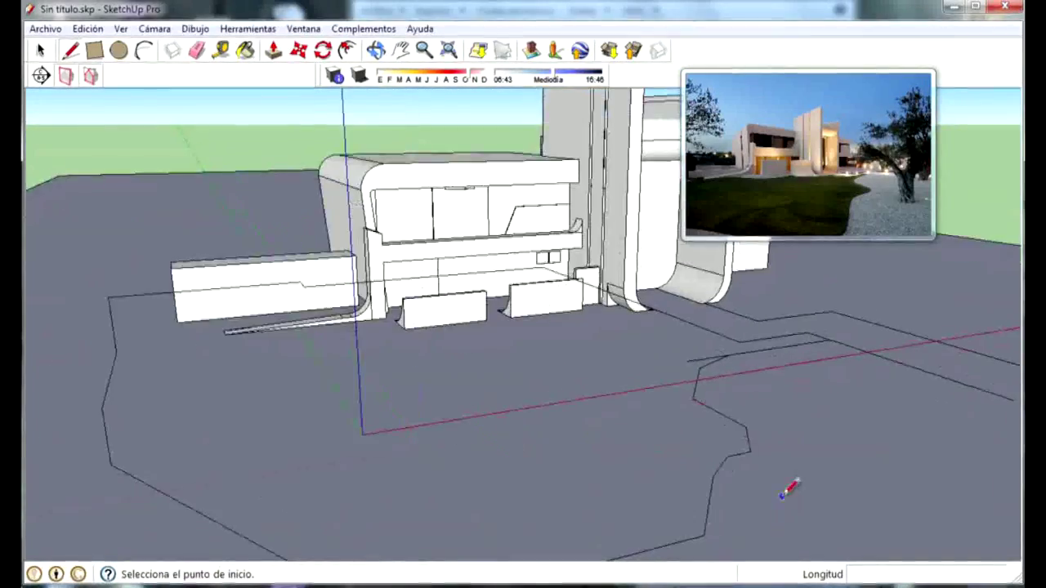
pyautogui.moveTo(790, 485); pyautogui.dragTo(719, 367, button='middle')
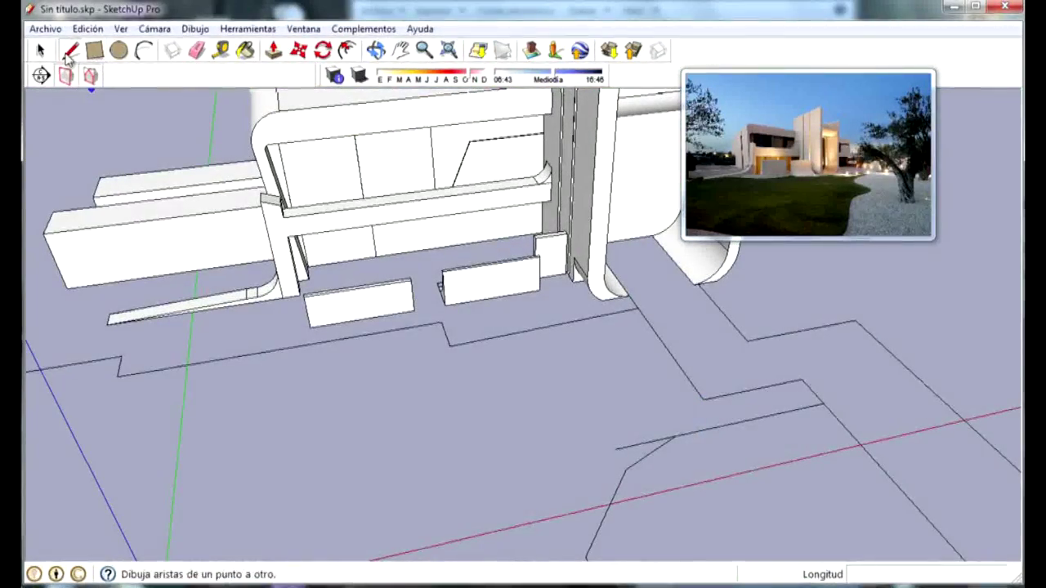
# Step: Delete the leftover straight edge crossing the curve at the outline's corner
pyautogui.click(143, 50)
pyautogui.scroll(1, 607, 445)
pyautogui.moveTo(606, 445); pyautogui.dragTo(695, 357, button='middle')
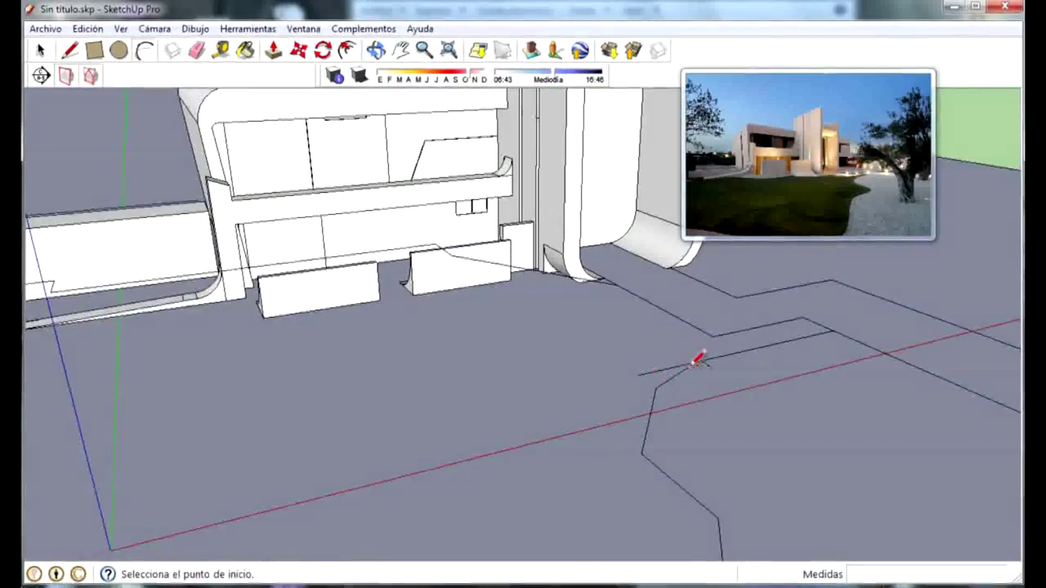
pyautogui.scroll(2, 696, 359)
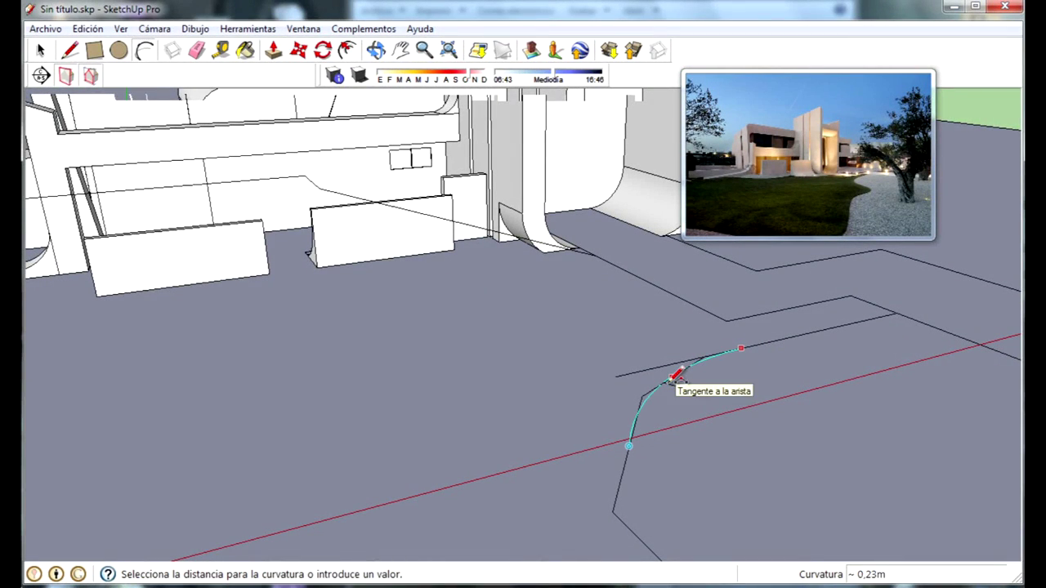
pyautogui.scroll(1, 667, 376)
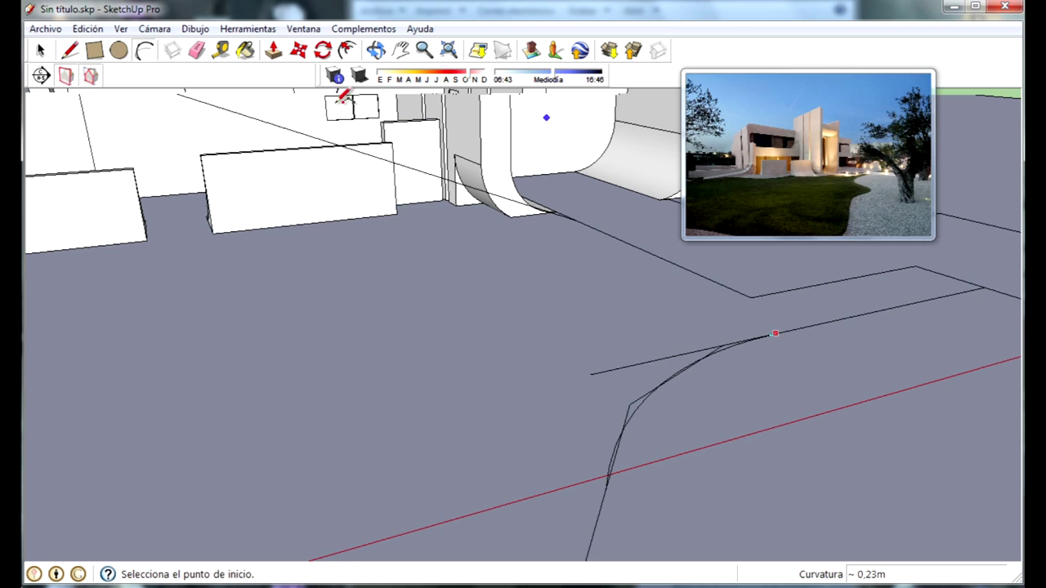
pyautogui.scroll(2, 635, 295)
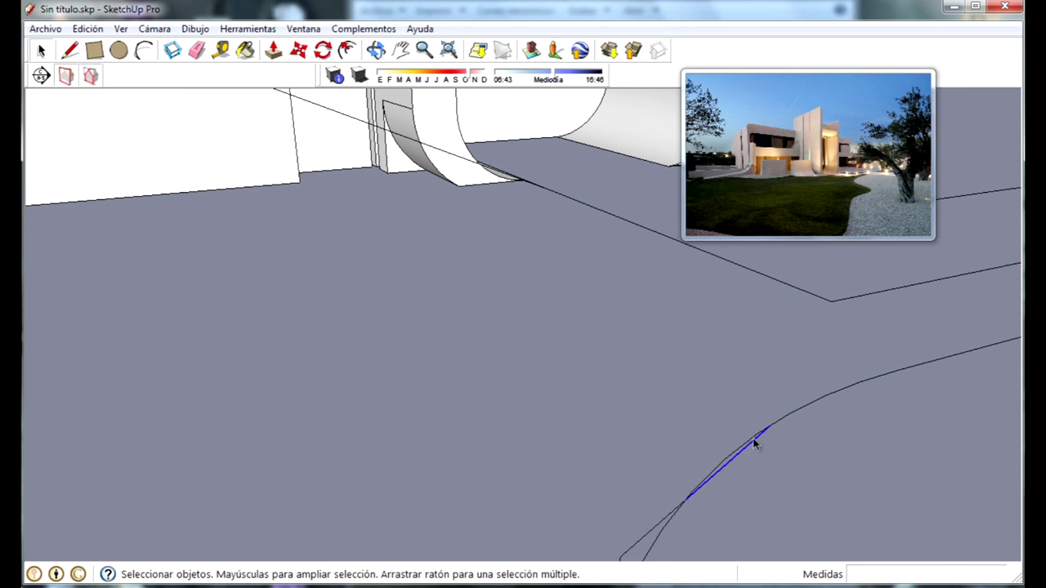
pyautogui.moveTo(661, 523)
pyautogui.mouseDown(button='middle')
pyautogui.moveTo(665, 427)
pyautogui.moveTo(575, 390)
pyautogui.moveTo(605, 479)
pyautogui.mouseUp(button='middle')
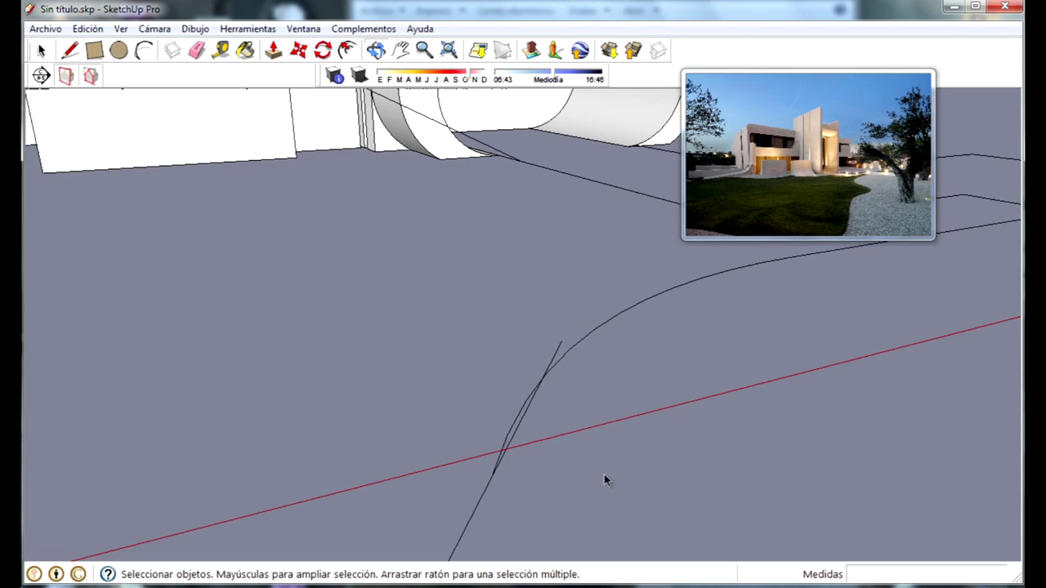
pyautogui.click(513, 405)
pyautogui.press('Delete')
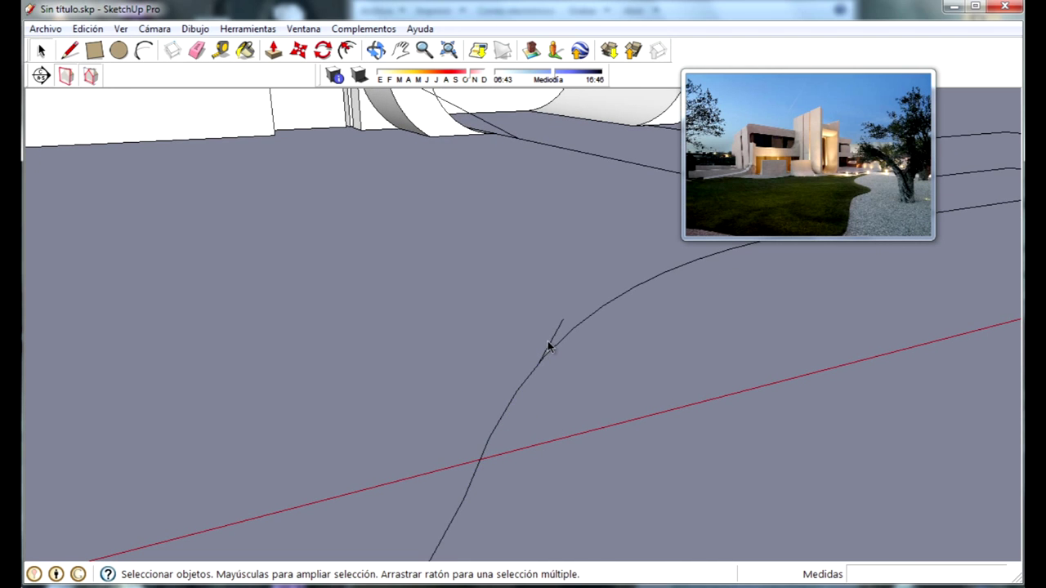
pyautogui.scroll(-3, 530, 387)
pyautogui.scroll(-3, 578, 362)
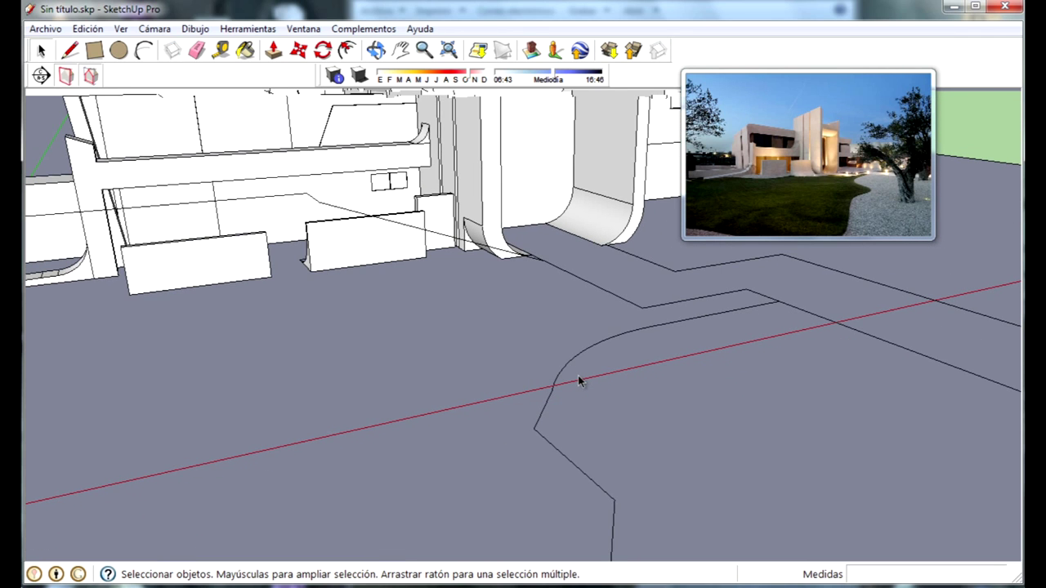
# Step: Round the upper and lower outline corners with two arcs
pyautogui.click(144, 51)
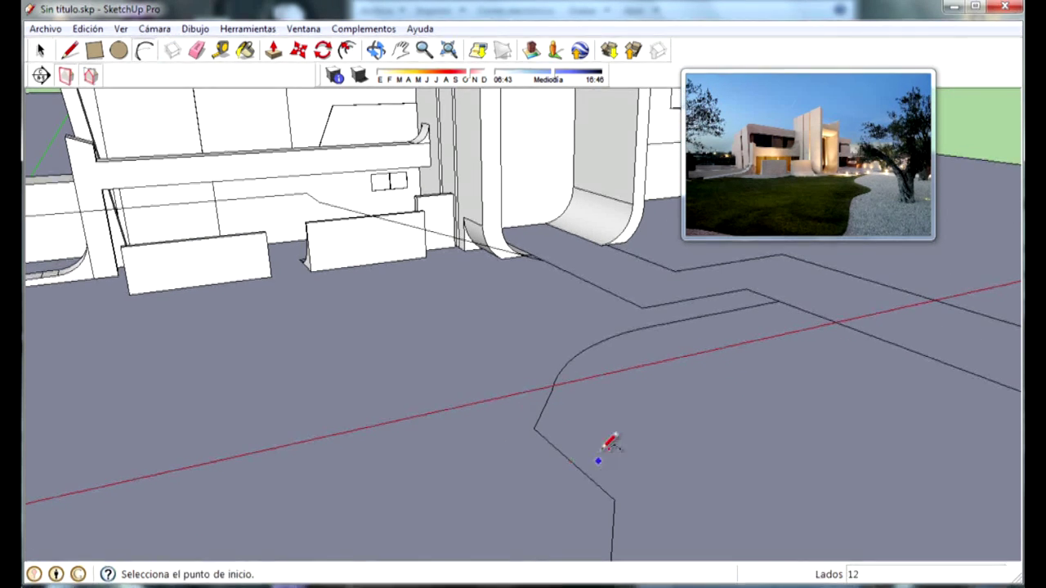
pyautogui.click(553, 391)
pyautogui.click(614, 500)
pyautogui.click(572, 431)
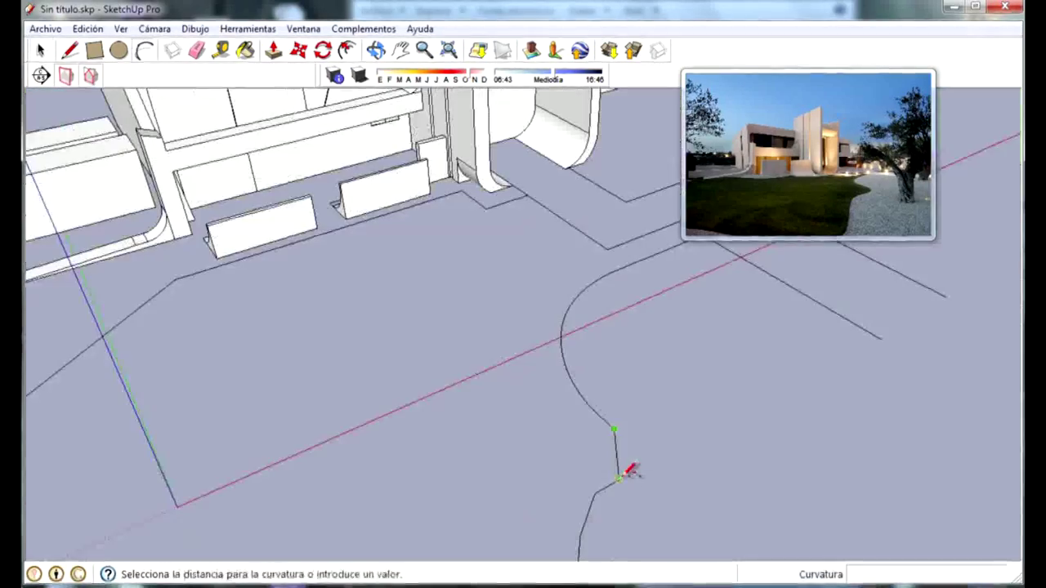
pyautogui.click(648, 463)
pyautogui.moveTo(665, 497)
pyautogui.mouseDown(button='middle')
pyautogui.moveTo(601, 486)
pyautogui.moveTo(596, 495)
pyautogui.moveTo(609, 459)
pyautogui.mouseUp(button='middle')
pyautogui.click(578, 527)
pyautogui.click(580, 480)
pyautogui.moveTo(567, 532)
pyautogui.mouseDown(button='middle')
pyautogui.moveTo(579, 502)
pyautogui.moveTo(567, 466)
pyautogui.moveTo(589, 492)
pyautogui.mouseUp(button='middle')
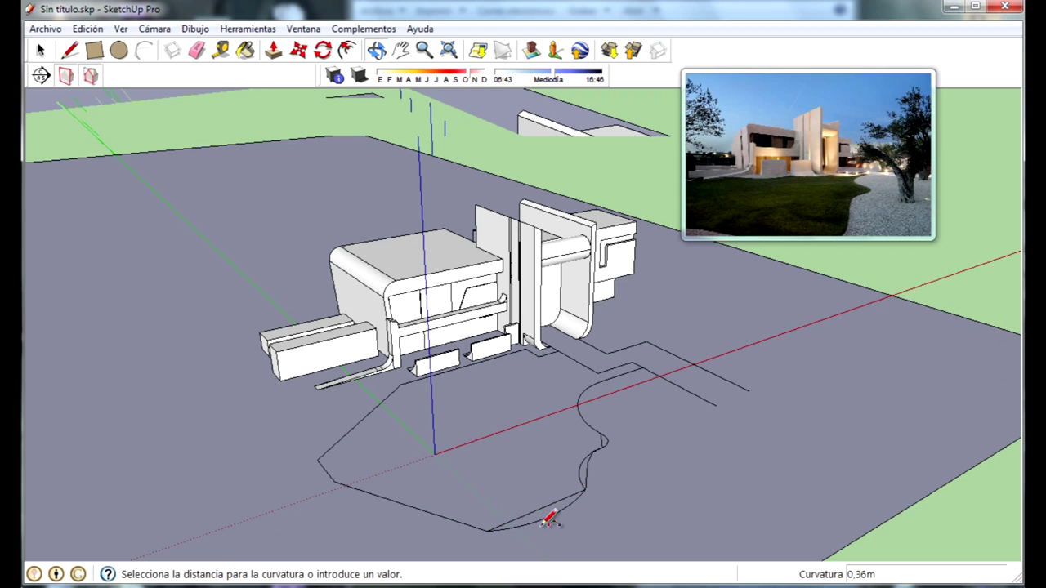
# Step: Delete the stray edge segment on the curve and select the short edge at its end
pyautogui.moveTo(401, 436); pyautogui.dragTo(331, 474, button='middle')
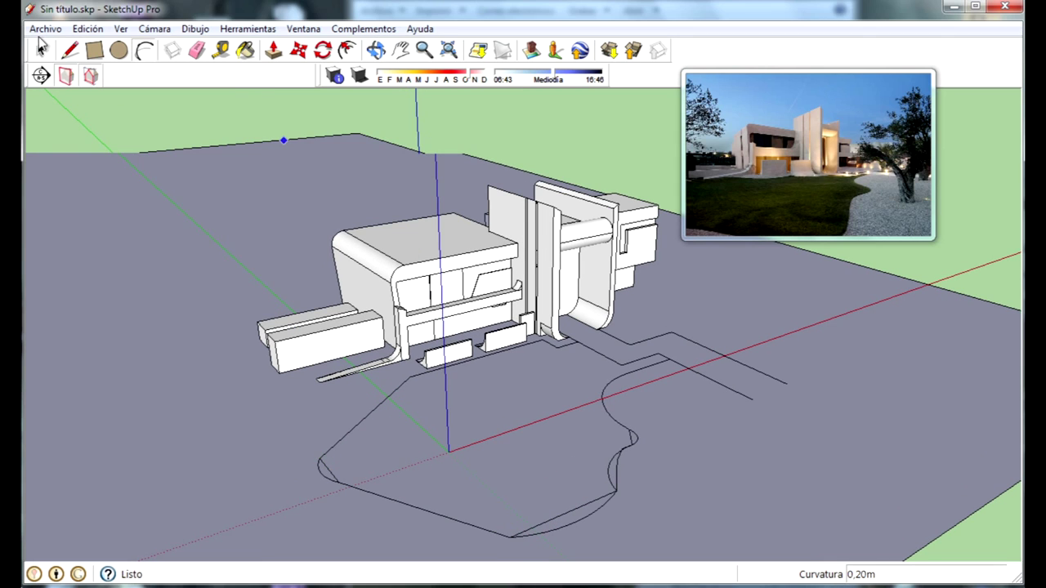
pyautogui.scroll(3, 637, 446)
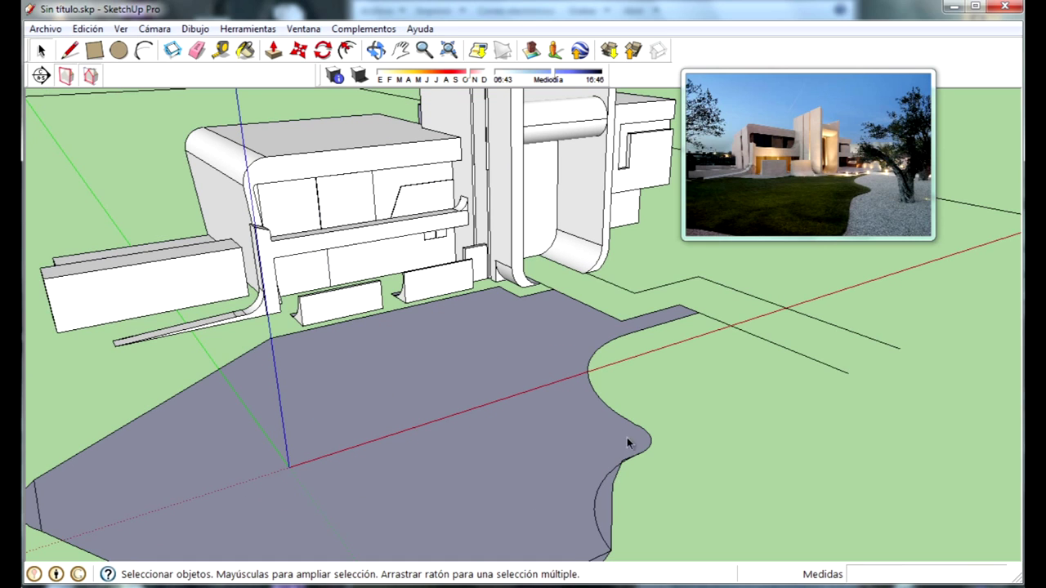
pyautogui.press('Delete')
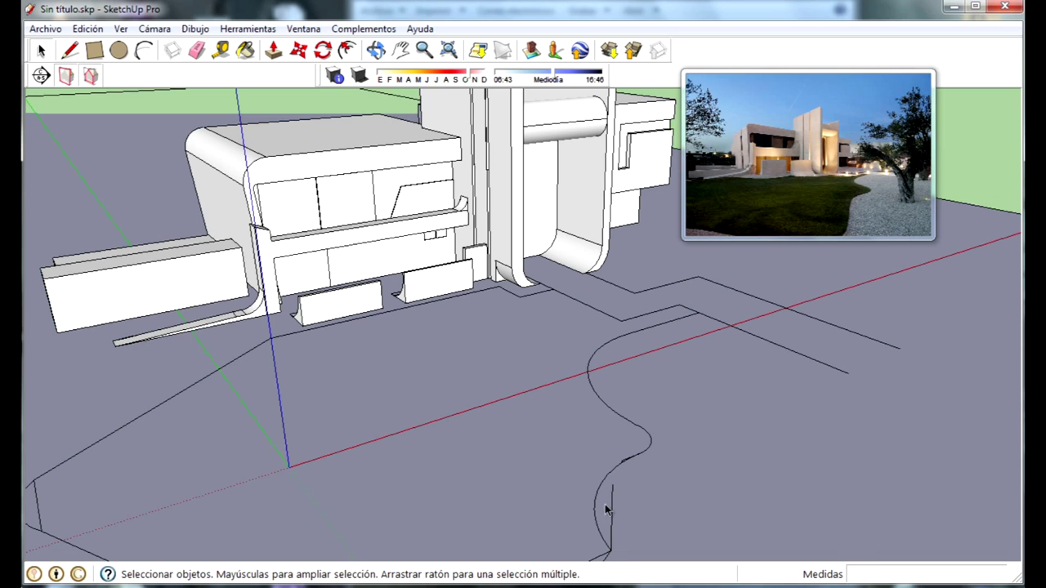
pyautogui.scroll(2, 613, 508)
pyautogui.scroll(2, 635, 450)
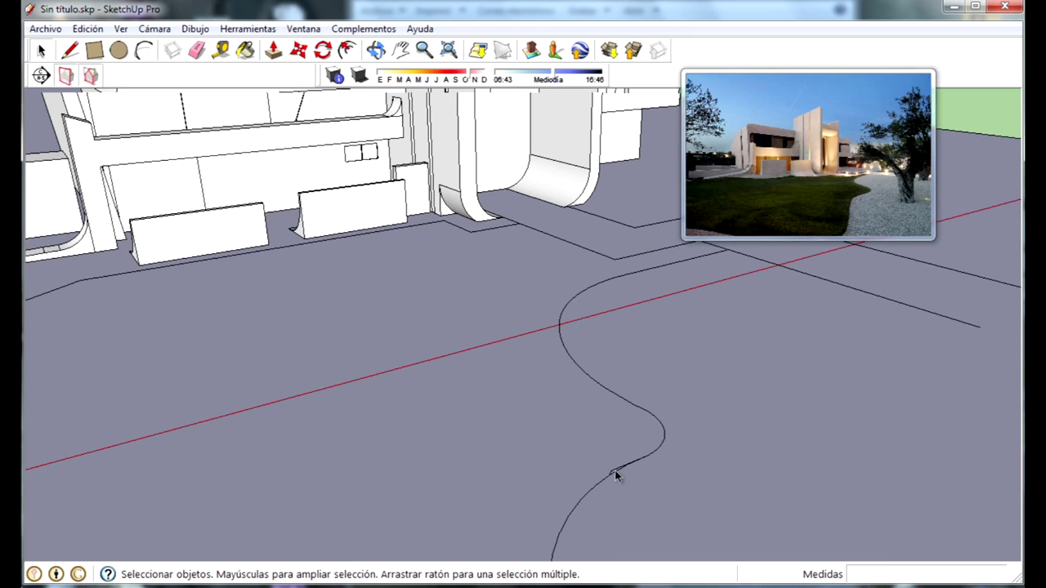
pyautogui.scroll(-2, 643, 443)
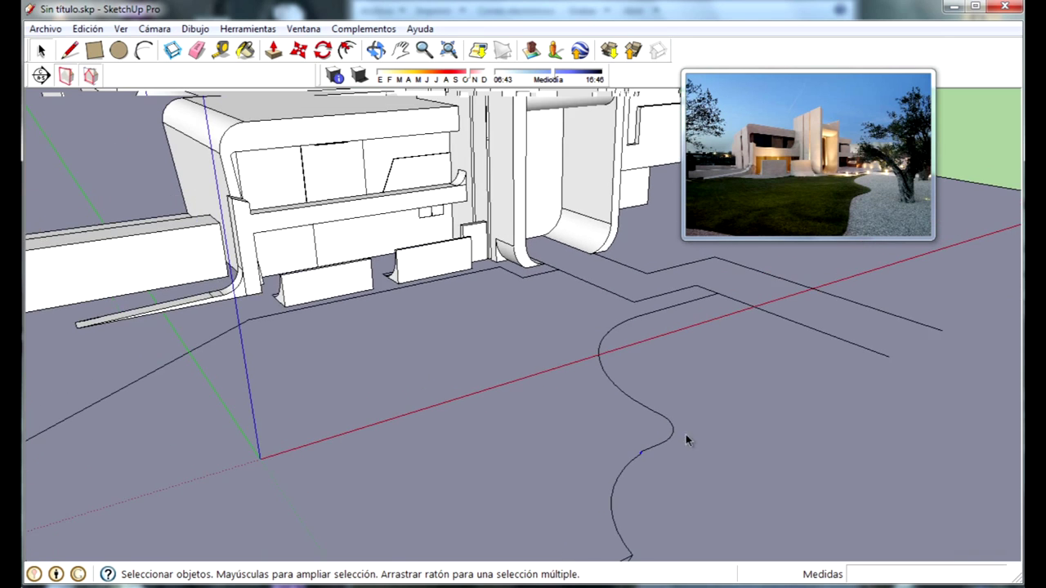
pyautogui.scroll(-3, 685, 434)
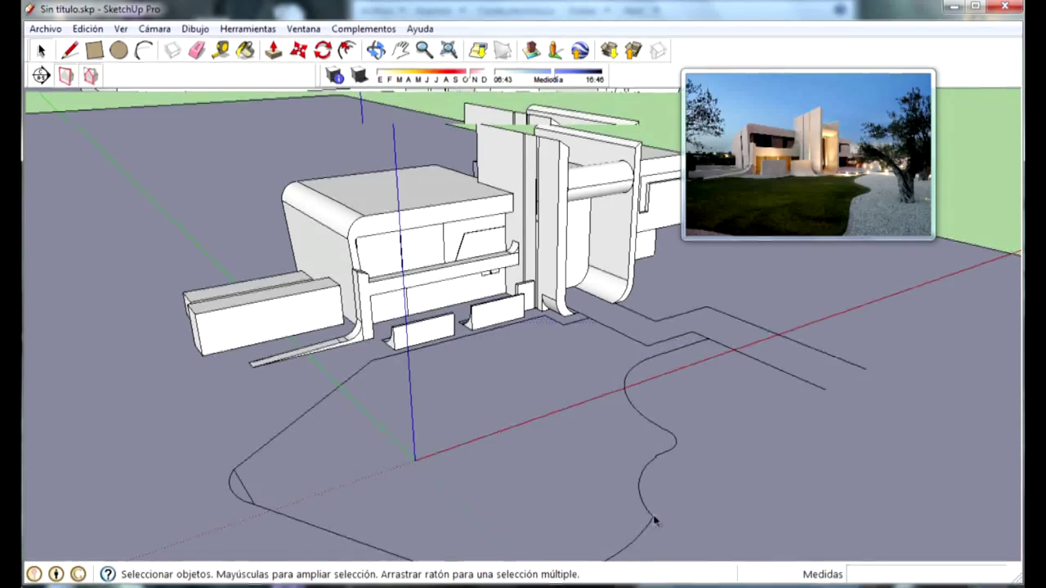
pyautogui.moveTo(653, 519); pyautogui.dragTo(288, 449, button='middle')
pyautogui.click(260, 486)
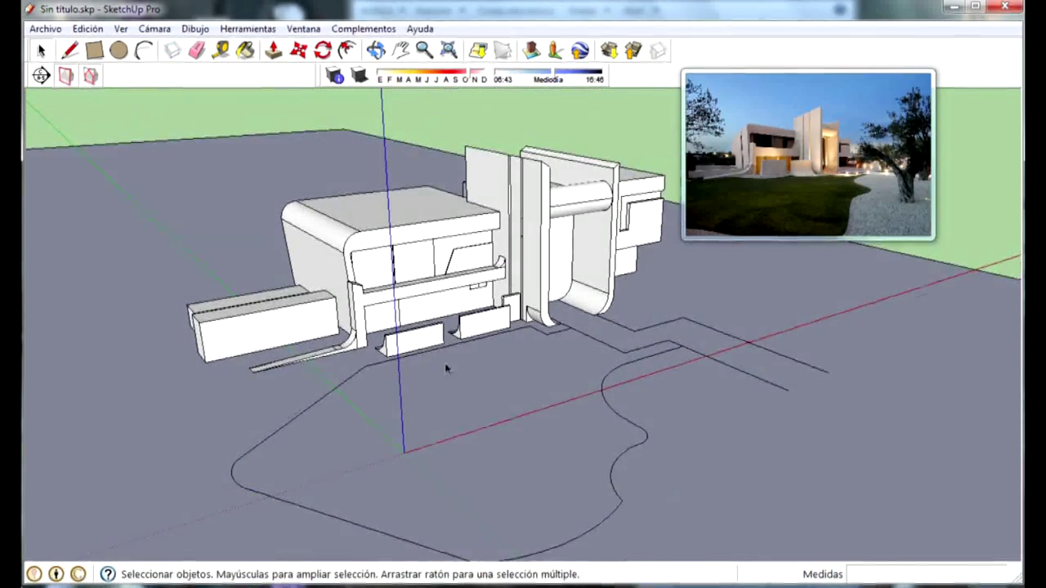
pyautogui.scroll(1, 491, 368)
# Step: Close the gap at the curve's open end with an arc joining the curves smoothly
pyautogui.click(143, 51)
pyautogui.scroll(2, 613, 539)
pyautogui.scroll(-3, 613, 458)
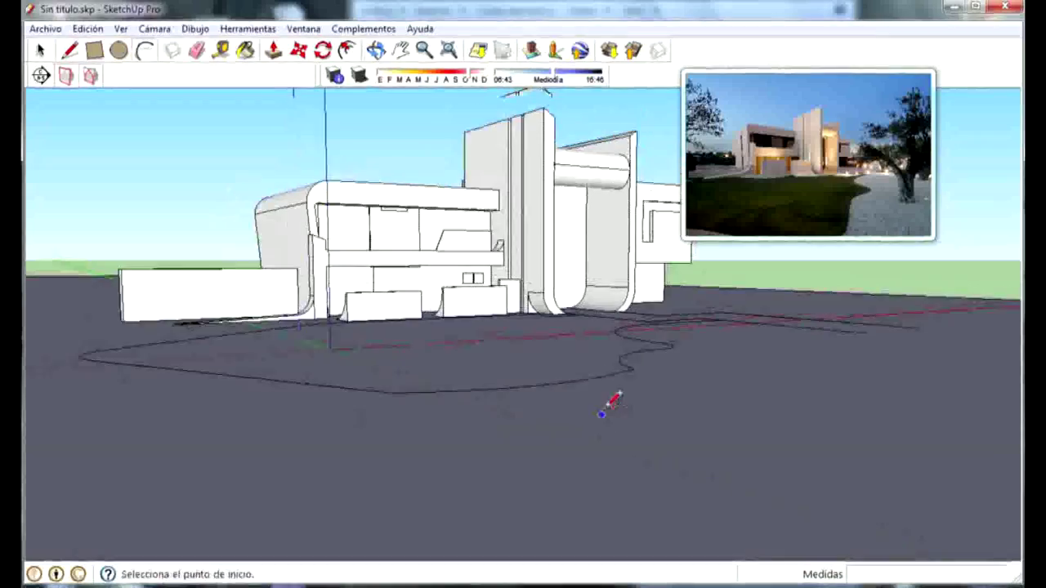
pyautogui.moveTo(612, 401); pyautogui.dragTo(645, 479, button='middle')
pyautogui.scroll(3, 584, 420)
pyautogui.scroll(2, 635, 391)
pyautogui.click(631, 389)
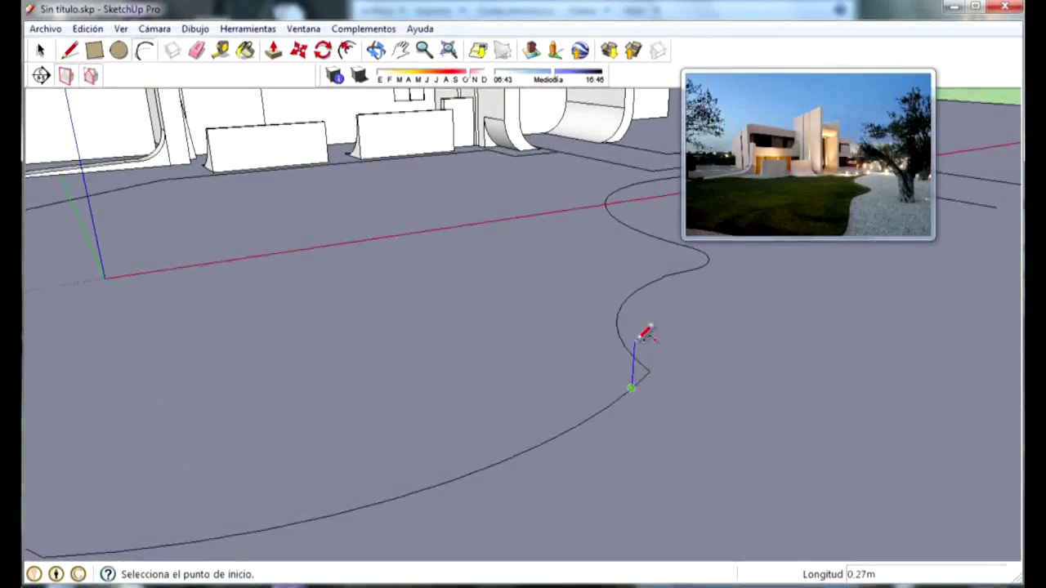
pyautogui.click(625, 347)
pyautogui.click(646, 370)
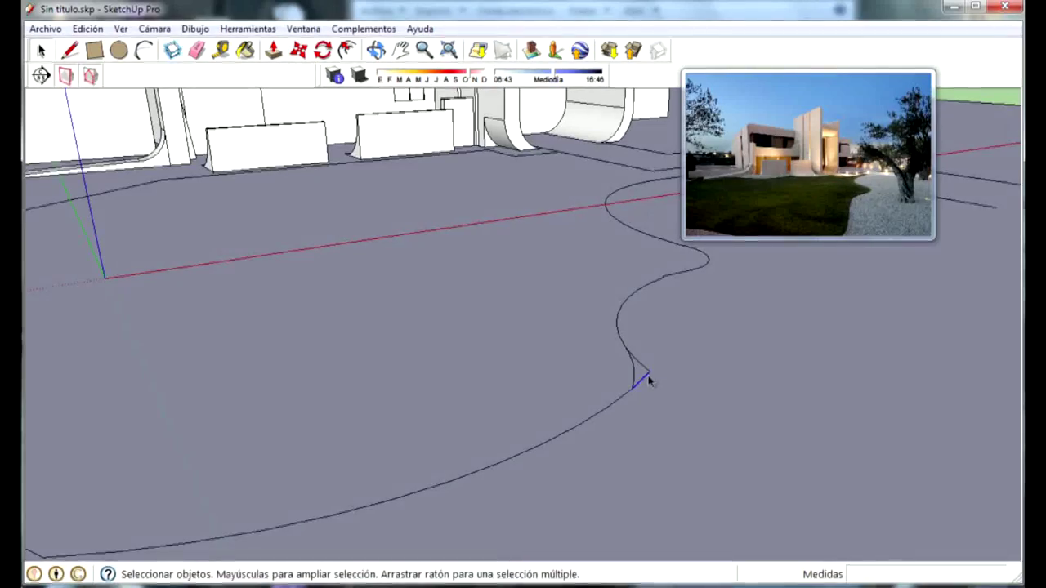
pyautogui.scroll(-2, 644, 378)
pyautogui.moveTo(644, 379); pyautogui.dragTo(579, 394, button='middle')
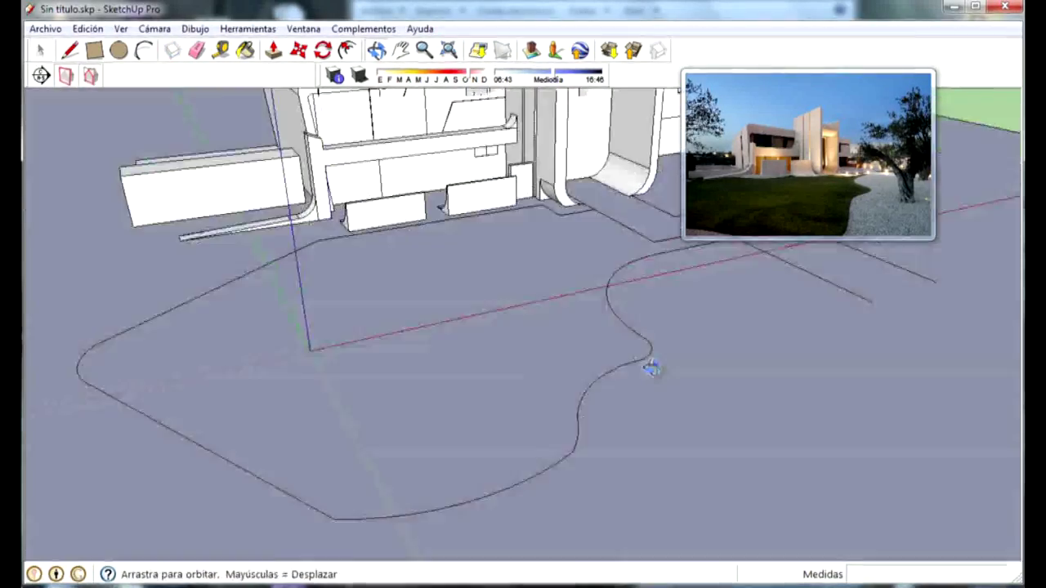
pyautogui.scroll(2, 847, 347)
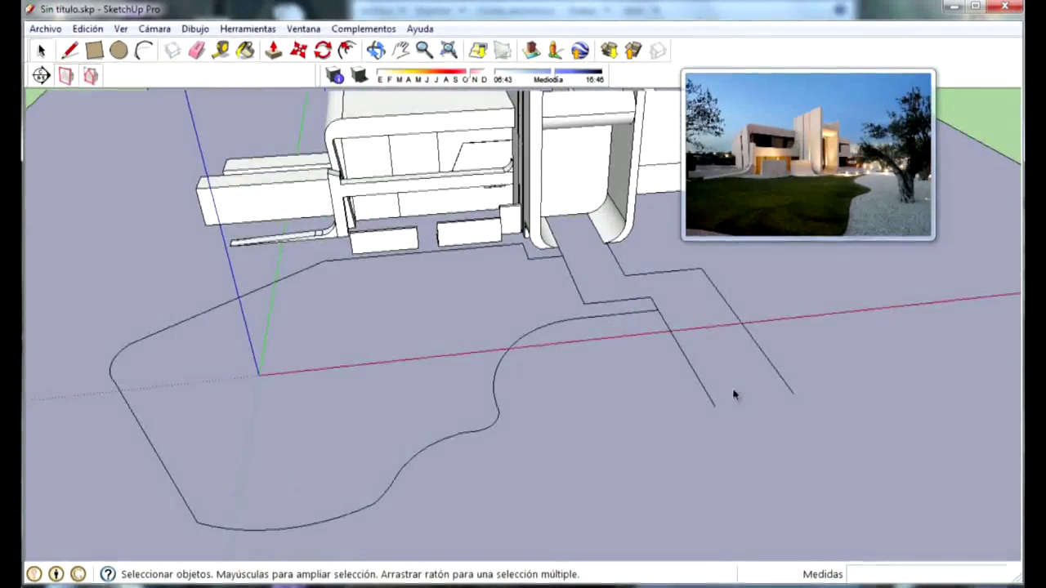
# Step: Sink the curved ground face about 0.10 m with Push/Pull
pyautogui.click(272, 51)
pyautogui.moveTo(400, 336); pyautogui.dragTo(415, 352)
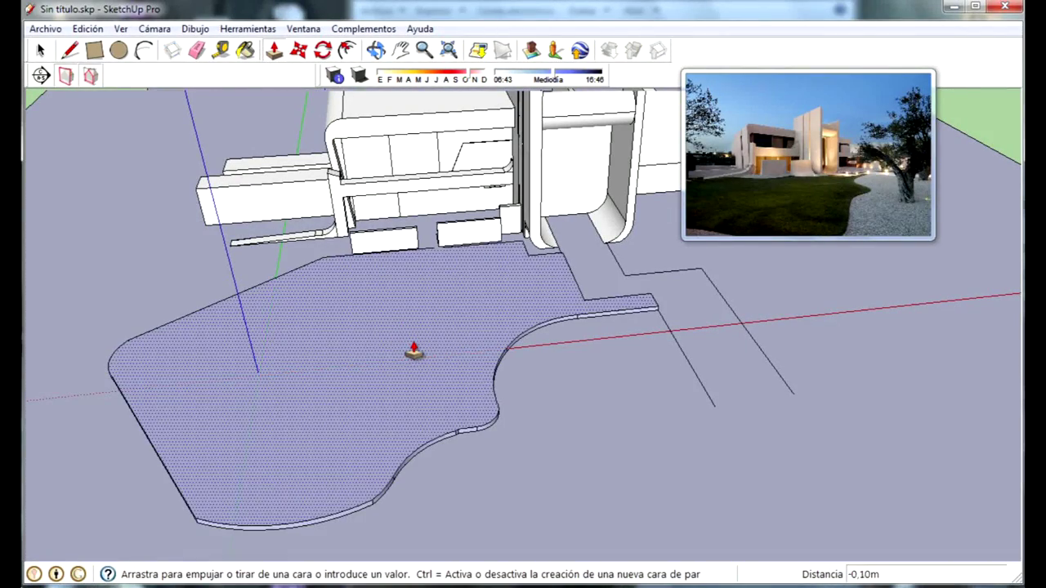
pyautogui.scroll(2, 411, 360)
pyautogui.scroll(2, 427, 526)
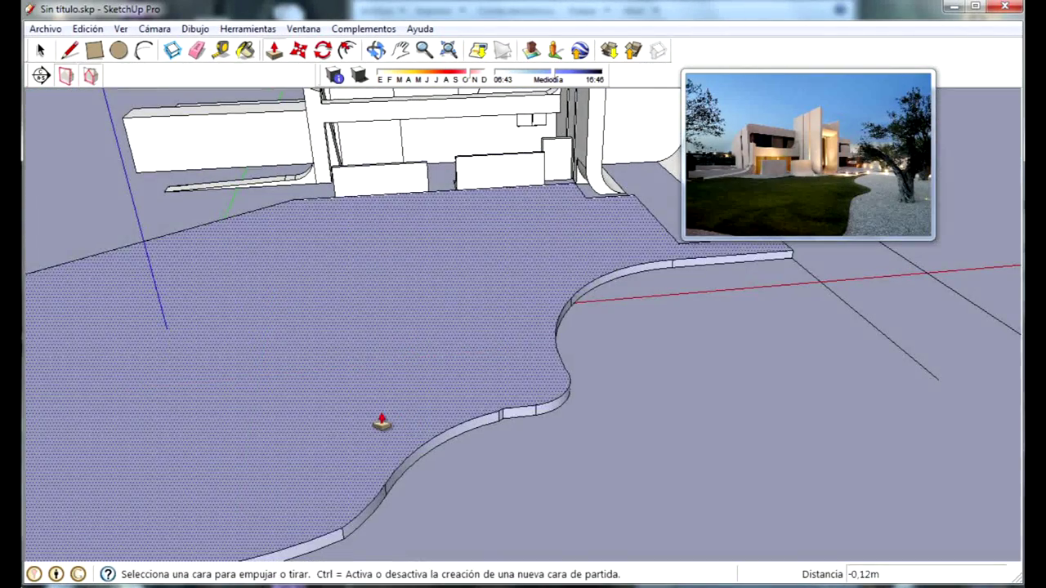
pyautogui.click(374, 423)
pyautogui.click(382, 431)
# Step: Draw a rectangle on the path area in front of the house
pyautogui.moveTo(581, 425)
pyautogui.mouseDown(button='middle')
pyautogui.moveTo(948, 420)
pyautogui.moveTo(585, 541)
pyautogui.moveTo(306, 490)
pyautogui.moveTo(852, 490)
pyautogui.moveTo(755, 418)
pyautogui.mouseUp(button='middle')
pyautogui.scroll(3, 612, 369)
pyautogui.moveTo(612, 368)
pyautogui.mouseDown(button='middle')
pyautogui.moveTo(740, 297)
pyautogui.moveTo(477, 320)
pyautogui.moveTo(395, 308)
pyautogui.moveTo(378, 289)
pyautogui.mouseUp(button='middle')
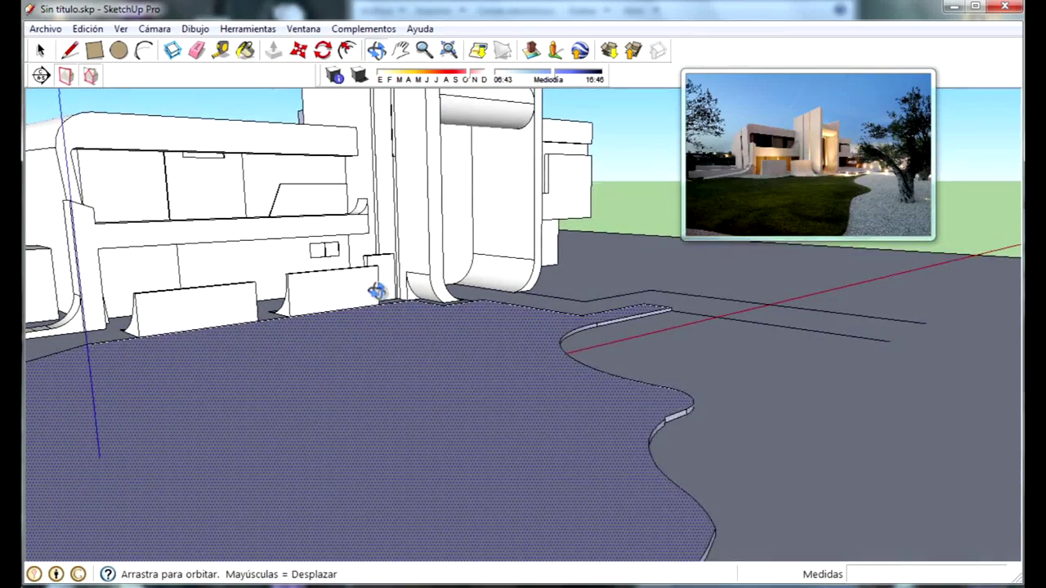
pyautogui.moveTo(959, 420)
pyautogui.mouseDown(button='middle')
pyautogui.moveTo(841, 397)
pyautogui.moveTo(921, 420)
pyautogui.mouseUp(button='middle')
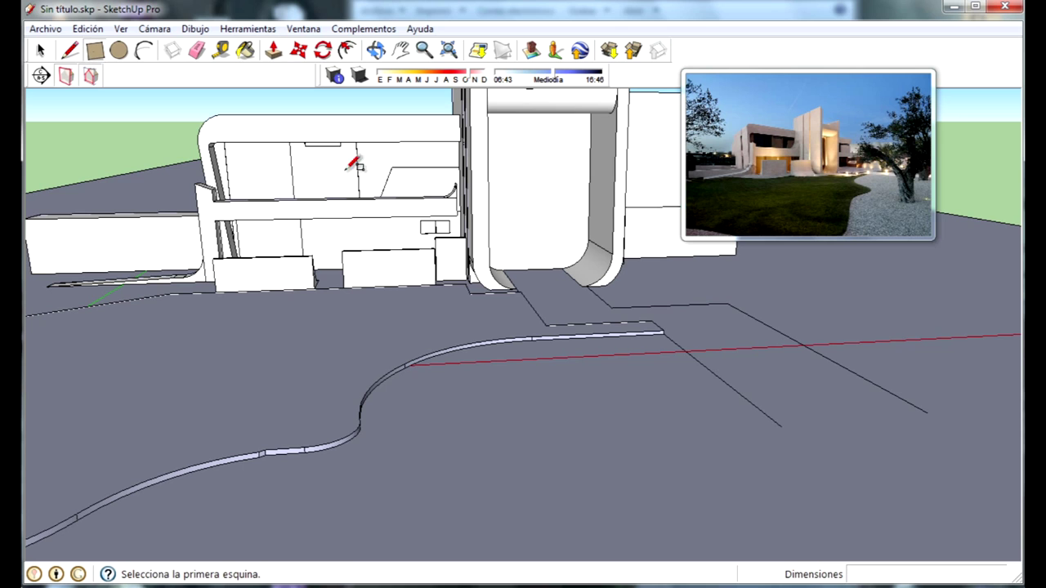
pyautogui.click(782, 421)
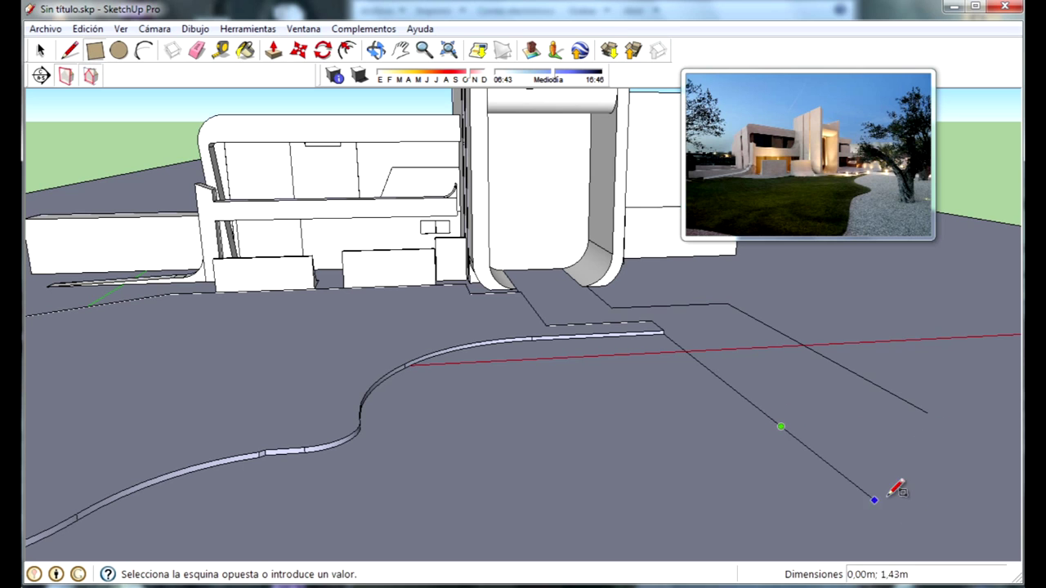
pyautogui.click(959, 413)
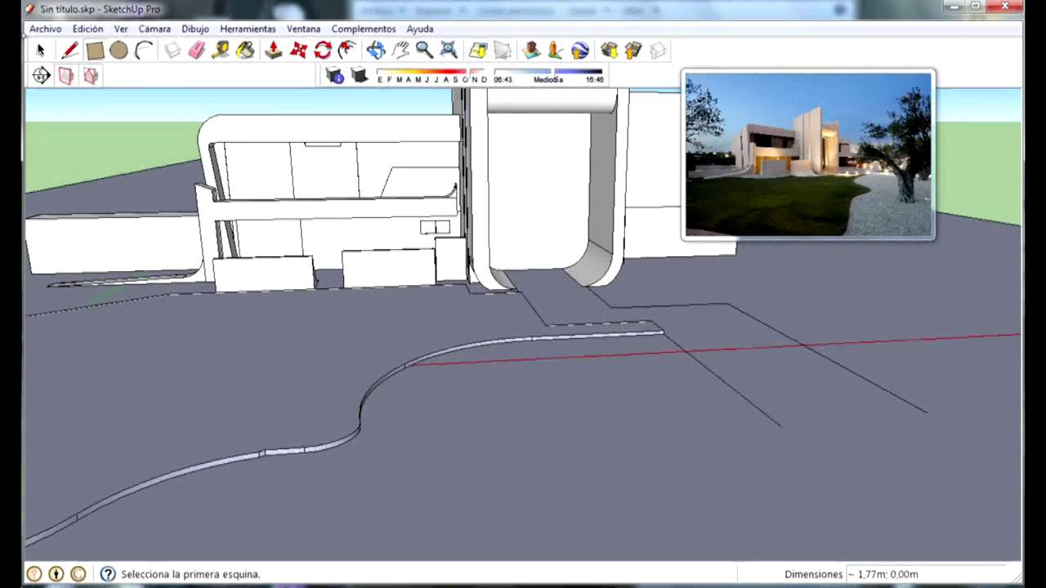
pyautogui.moveTo(782, 423)
pyautogui.mouseDown(button='middle')
pyautogui.moveTo(801, 432)
pyautogui.moveTo(820, 478)
pyautogui.mouseUp(button='middle')
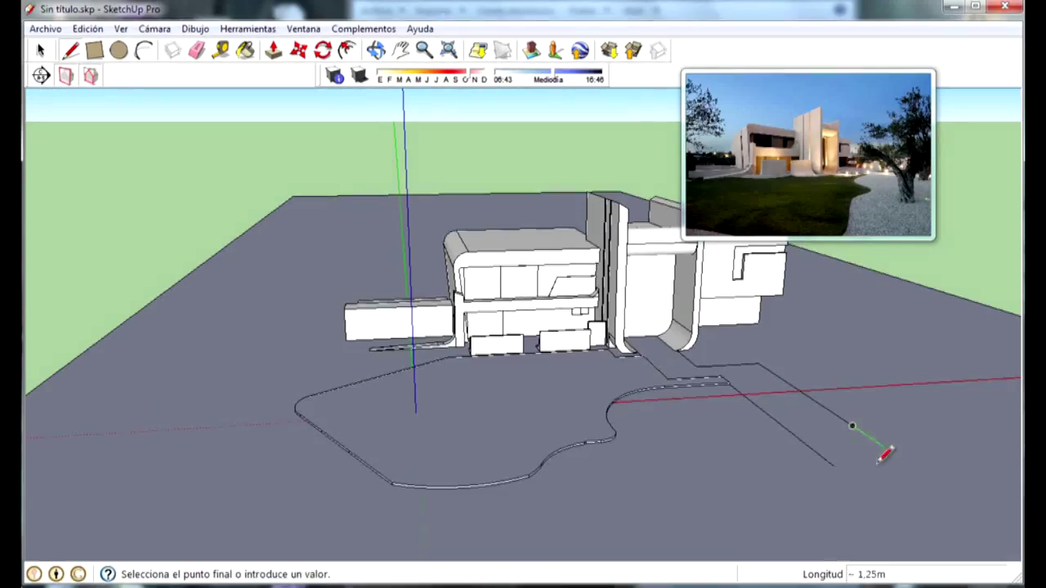
# Step: Close the lawn outline into a face and give it a slight thickness
pyautogui.click(834, 466)
pyautogui.scroll(3, 666, 344)
pyautogui.press('p')
pyautogui.moveTo(803, 423); pyautogui.dragTo(826, 397, button='middle')
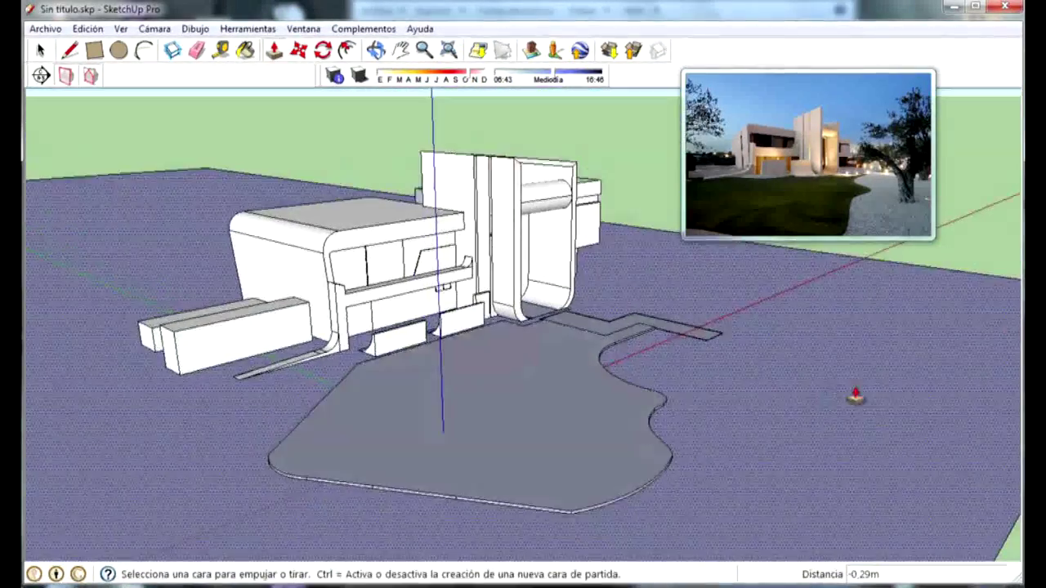
pyautogui.scroll(3, 479, 273)
pyautogui.scroll(3, 619, 322)
# Step: Orbit between eye-level and overhead views to inspect the new curved base
pyautogui.moveTo(619, 323); pyautogui.dragTo(649, 471, button='middle')
pyautogui.scroll(-3, 633, 385)
pyautogui.scroll(-3, 649, 471)
pyautogui.moveTo(869, 532); pyautogui.dragTo(927, 574, button='middle')
pyautogui.scroll(-3, 925, 462)
pyautogui.scroll(-3, 924, 463)
pyautogui.moveTo(924, 463); pyautogui.dragTo(864, 514, button='middle')
pyautogui.scroll(5, 919, 461)
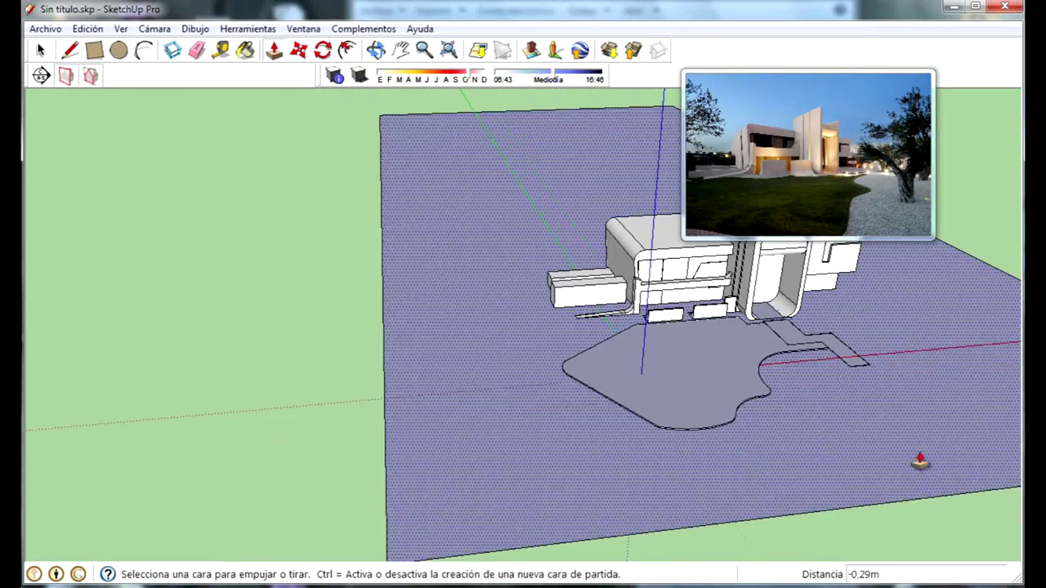
pyautogui.moveTo(973, 321); pyautogui.dragTo(419, 3, button='middle')
pyautogui.press('space')
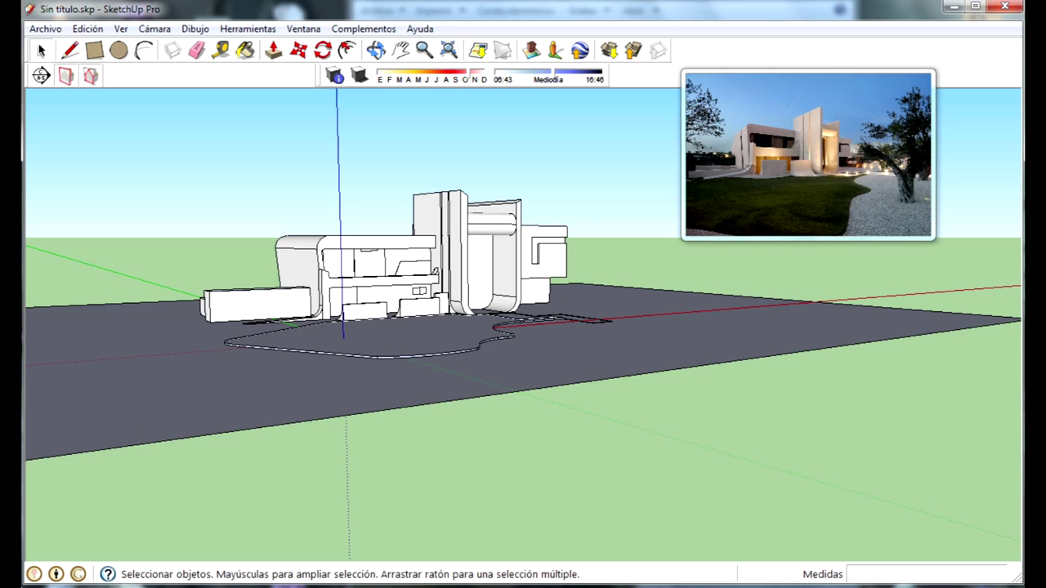
pyautogui.moveTo(645, 179); pyautogui.dragTo(664, 214, button='middle')
pyautogui.scroll(3, 663, 214)
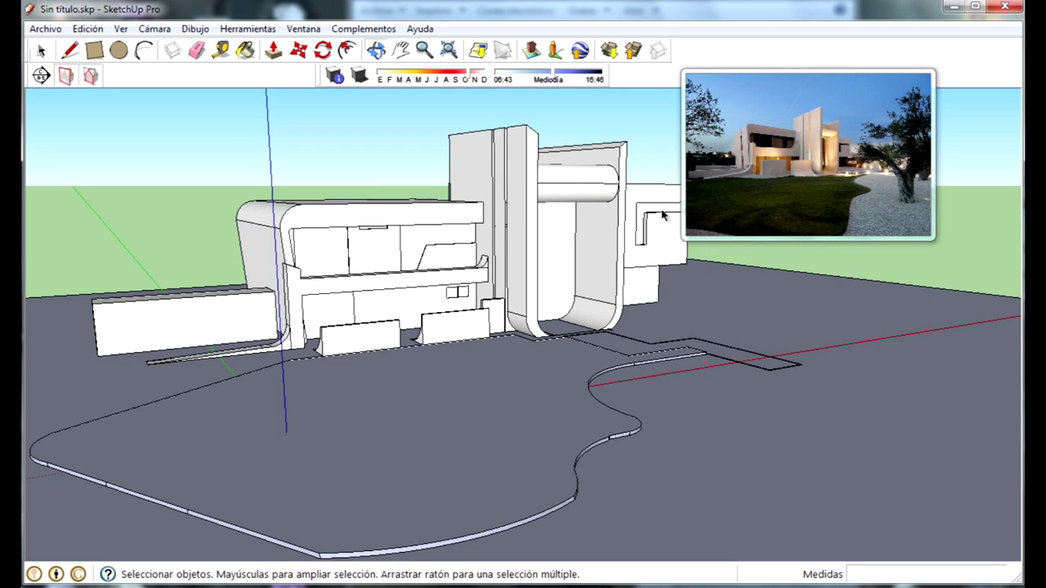
pyautogui.moveTo(321, 237); pyautogui.dragTo(388, 286, button='middle')
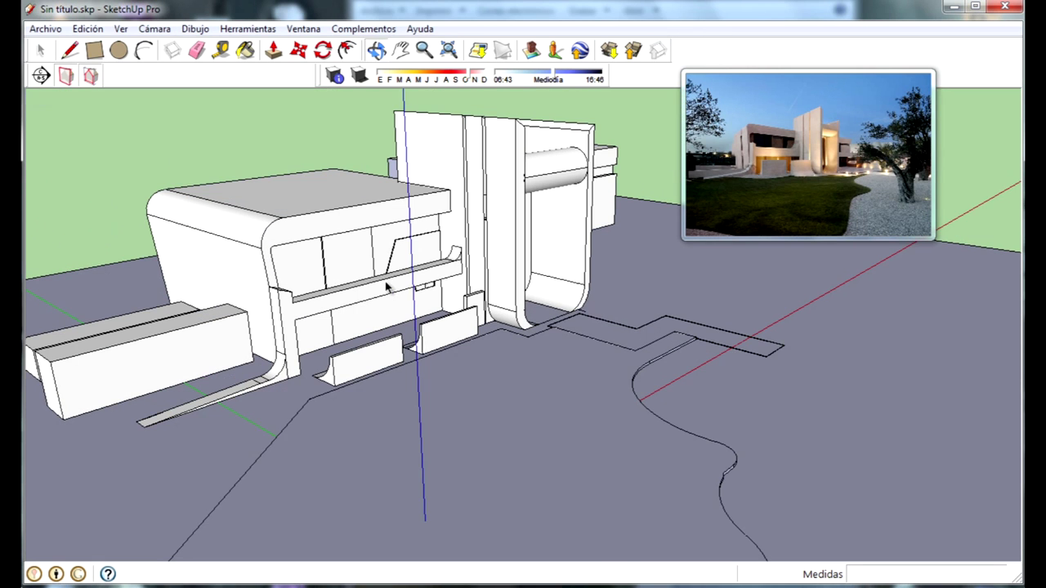
# Step: Push/Pull the side face of the low front block
pyautogui.click(274, 50)
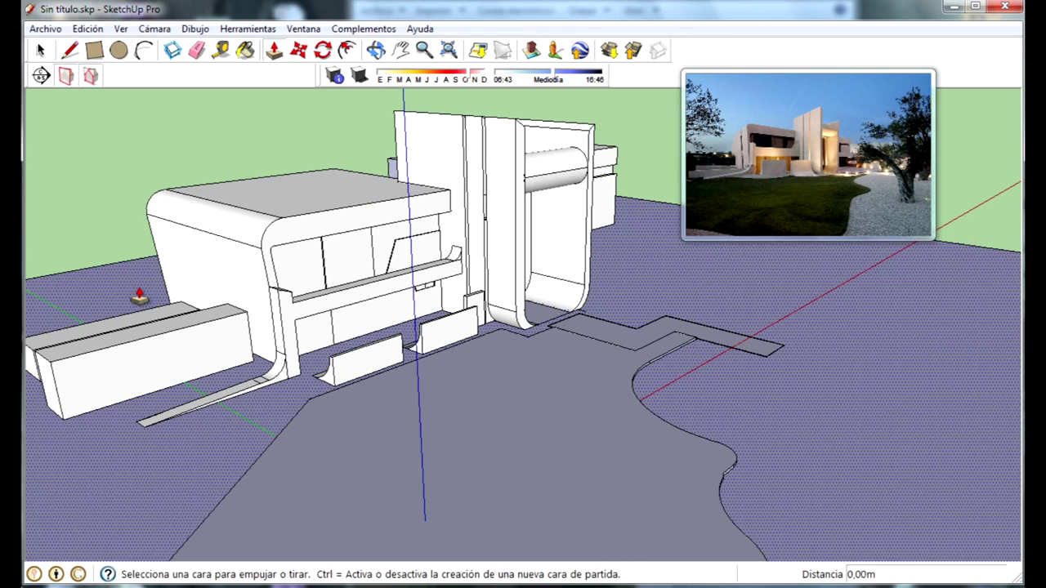
pyautogui.moveTo(127, 343)
pyautogui.mouseDown(button='middle')
pyautogui.moveTo(234, 362)
pyautogui.moveTo(402, 462)
pyautogui.mouseUp(button='middle')
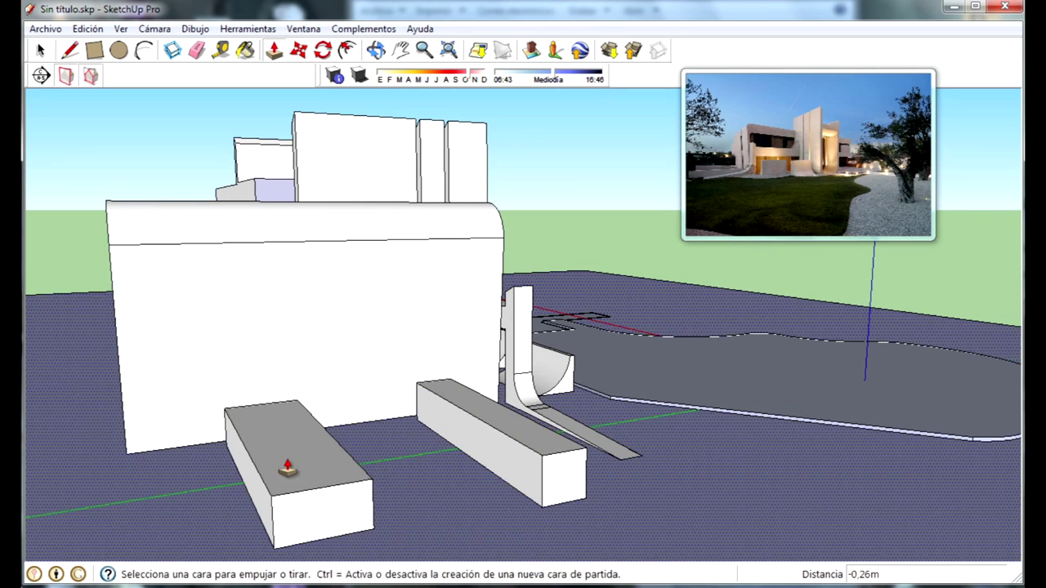
pyautogui.moveTo(258, 484); pyautogui.dragTo(292, 484)
pyautogui.moveTo(619, 461)
pyautogui.mouseDown(button='middle')
pyautogui.moveTo(381, 367)
pyautogui.moveTo(401, 444)
pyautogui.moveTo(432, 416)
pyautogui.moveTo(538, 374)
pyautogui.moveTo(498, 374)
pyautogui.moveTo(353, 106)
pyautogui.mouseUp(button='middle')
# Step: Save the model via Archivo > Guardar and pick the Maderas_ensambladas wood material
pyautogui.click(49, 29)
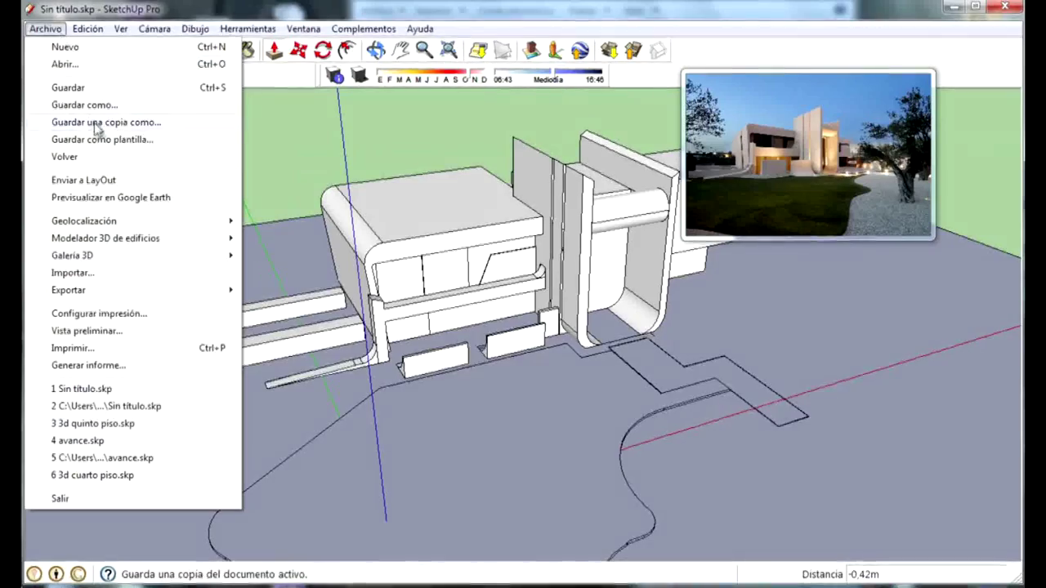
pyautogui.click(94, 98)
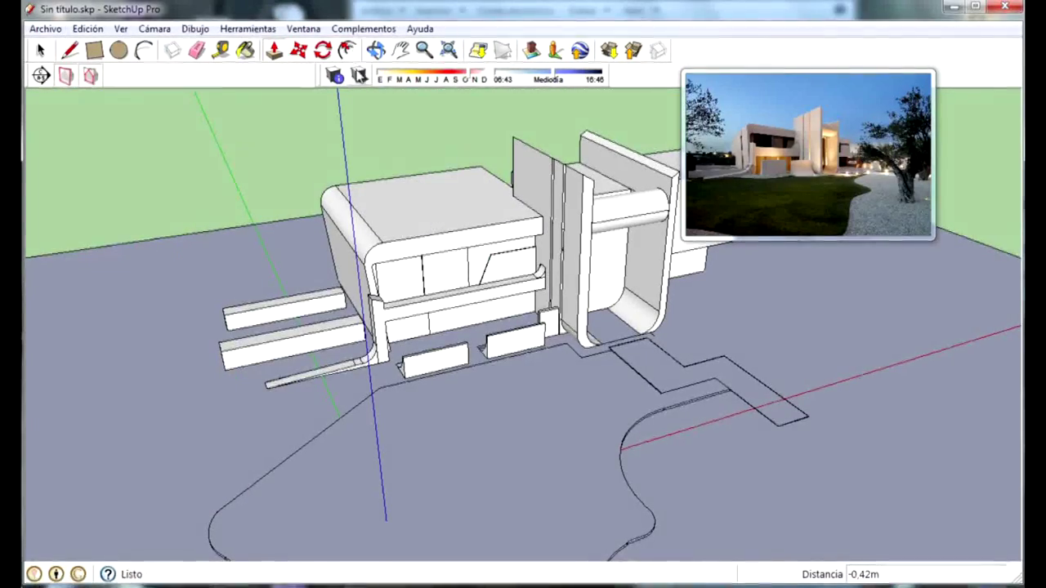
pyautogui.press('b')
pyautogui.click(141, 433)
# Step: Paint the front, slanted and small left panels with Maderas_ensambladas wood
pyautogui.scroll(2, 491, 286)
pyautogui.scroll(3, 439, 272)
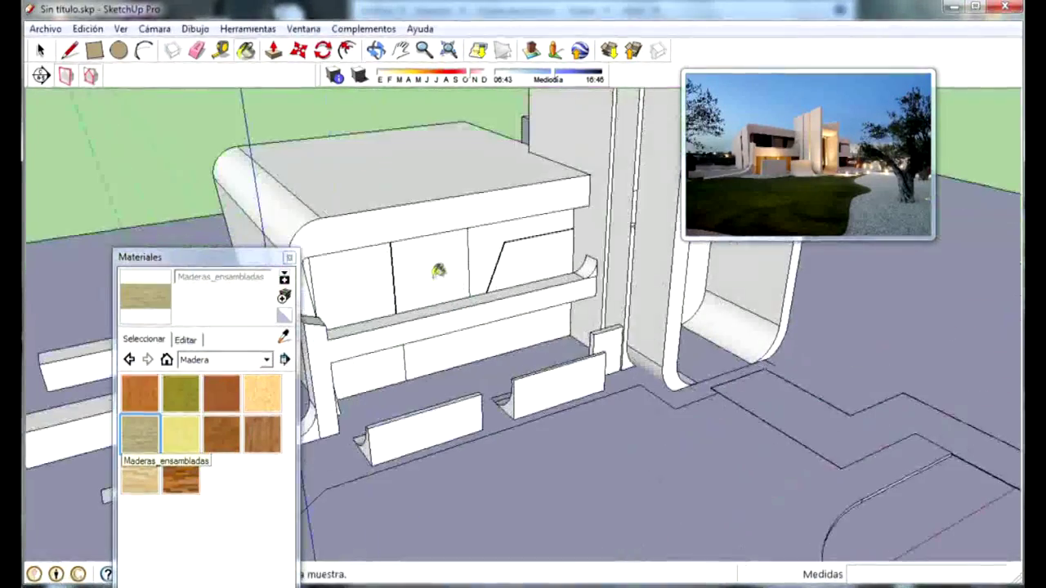
pyautogui.moveTo(439, 272)
pyautogui.mouseDown(button='middle')
pyautogui.moveTo(402, 185)
pyautogui.moveTo(421, 234)
pyautogui.mouseUp(button='middle')
pyautogui.click(421, 237)
pyautogui.click(567, 258)
pyautogui.scroll(-3, 482, 270)
pyautogui.scroll(3, 490, 282)
pyautogui.scroll(3, 494, 286)
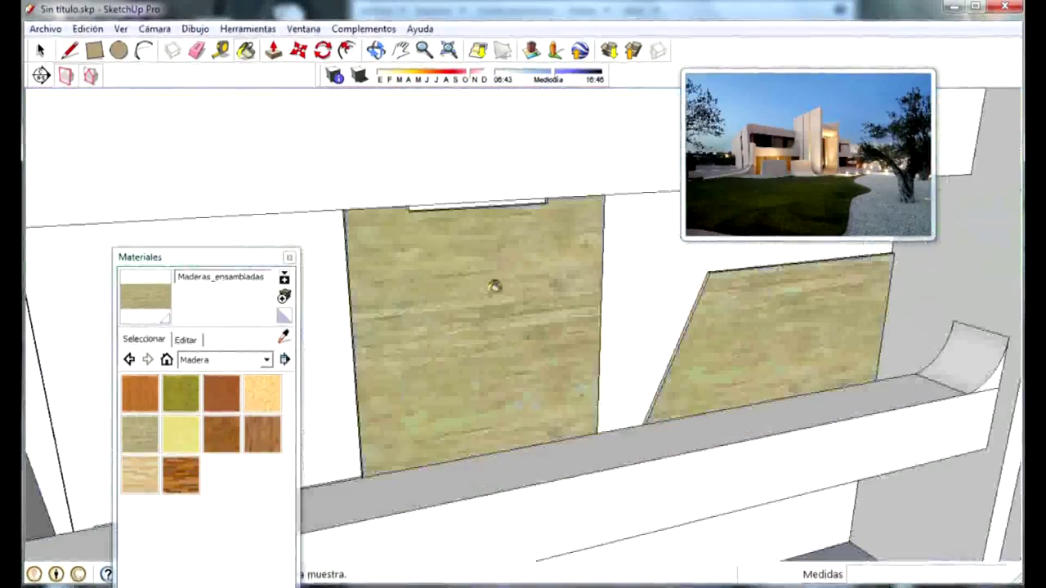
pyautogui.scroll(-3, 496, 285)
pyautogui.scroll(-2, 537, 295)
pyautogui.scroll(-2, 537, 294)
pyautogui.scroll(5, 401, 318)
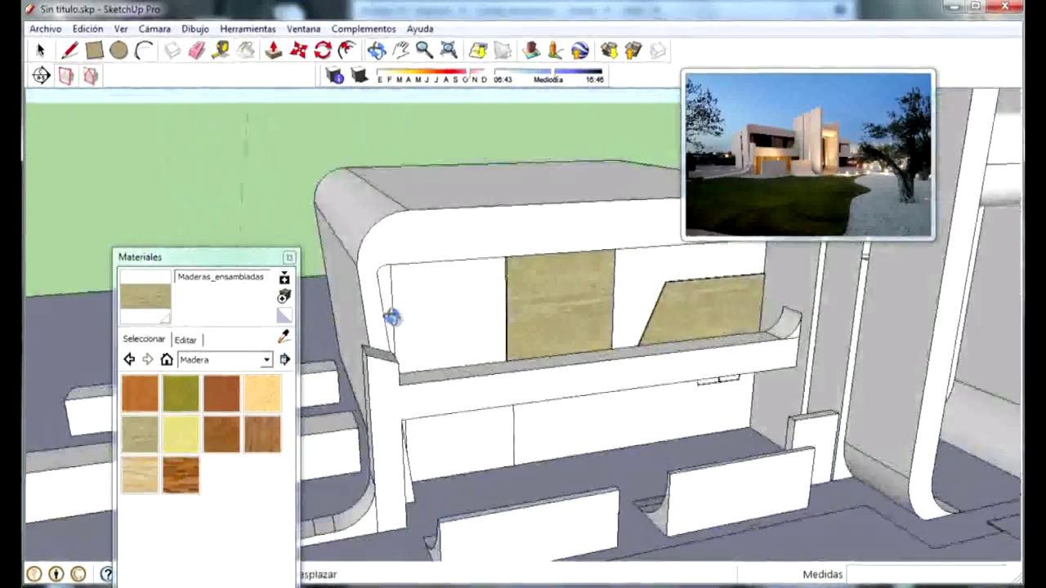
pyautogui.click(384, 274)
# Step: Darken the wood material to a deep brown, then cover the lawn with grass texture
pyautogui.moveTo(656, 327)
pyautogui.mouseDown(button='middle')
pyautogui.moveTo(675, 321)
pyautogui.moveTo(654, 323)
pyautogui.mouseUp(button='middle')
pyautogui.click(205, 360)
pyautogui.click(196, 360)
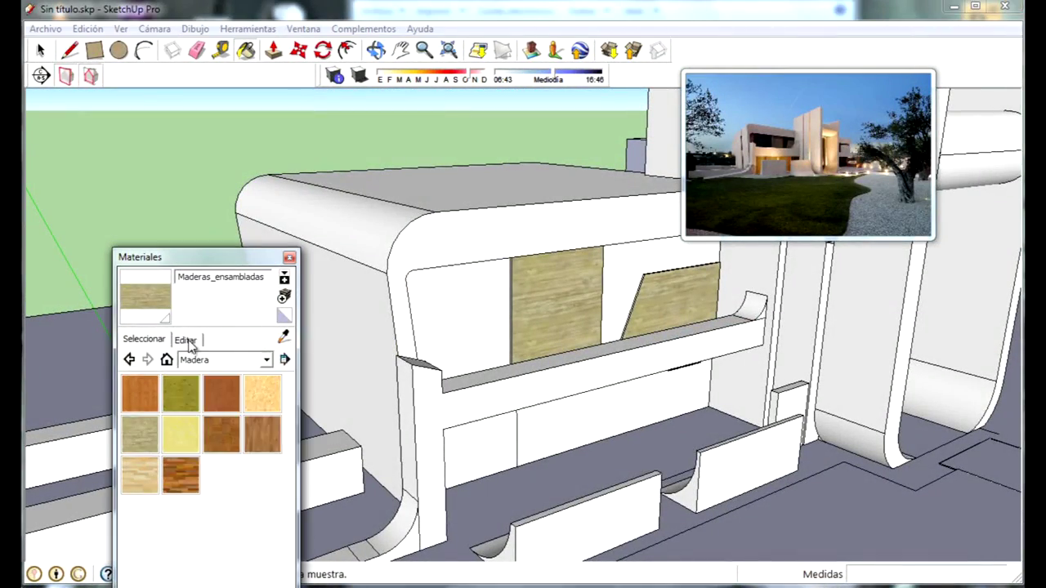
pyautogui.click(187, 340)
pyautogui.moveTo(197, 414); pyautogui.dragTo(207, 433)
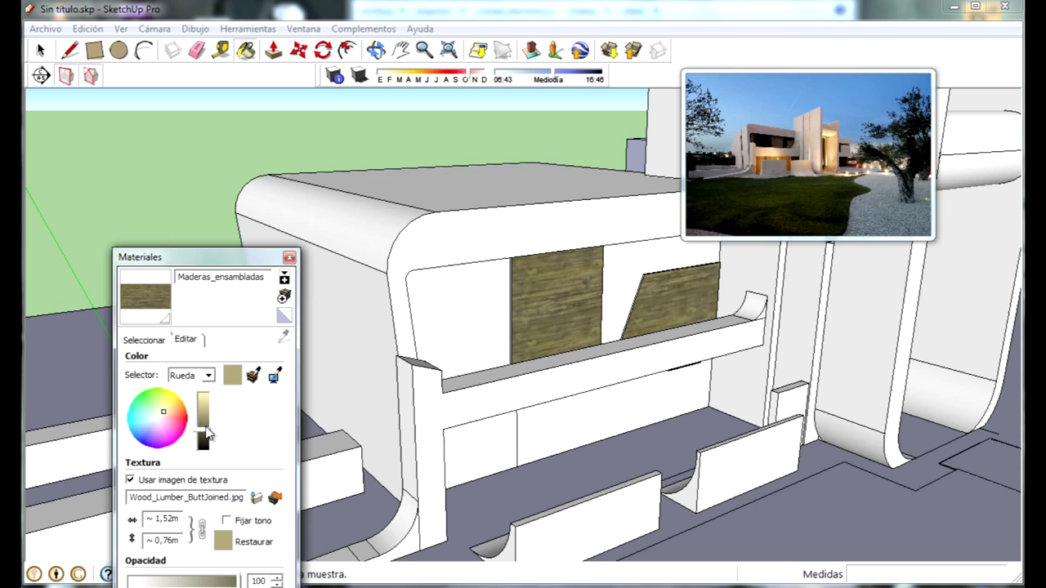
pyautogui.moveTo(193, 411); pyautogui.dragTo(205, 441)
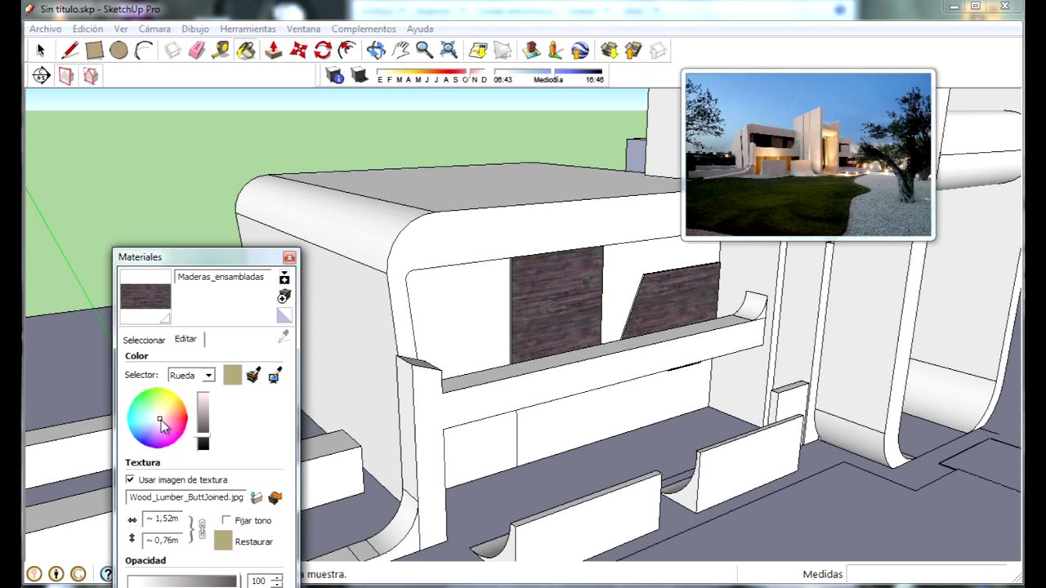
pyautogui.moveTo(162, 420); pyautogui.dragTo(172, 417)
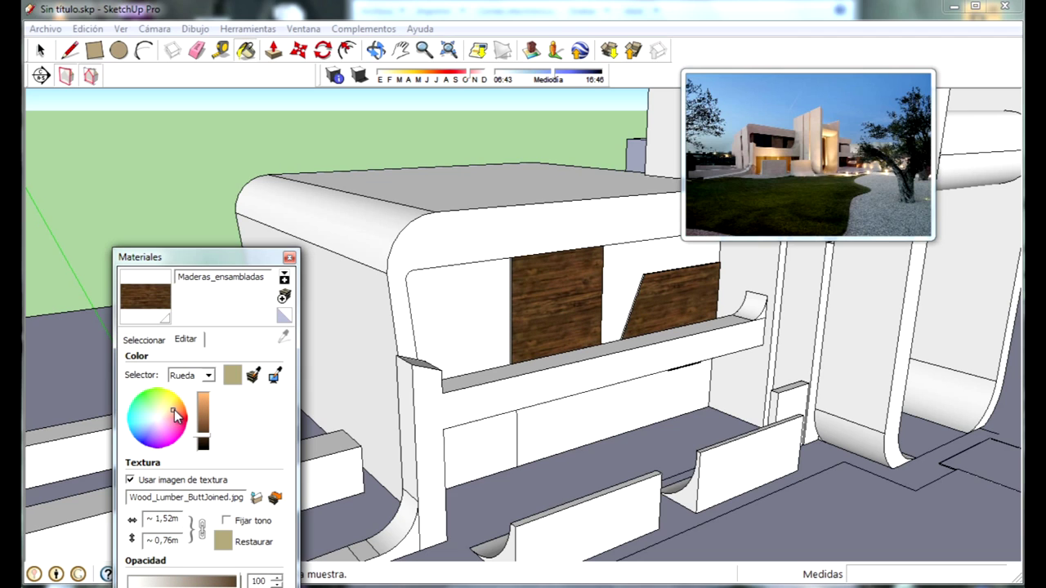
pyautogui.moveTo(204, 434); pyautogui.dragTo(212, 445)
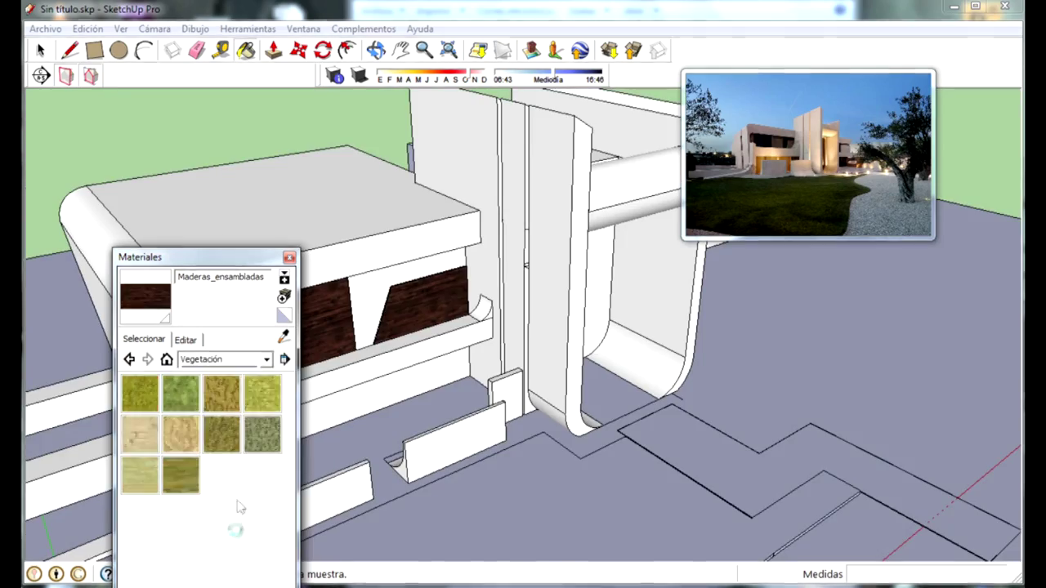
pyautogui.click(181, 475)
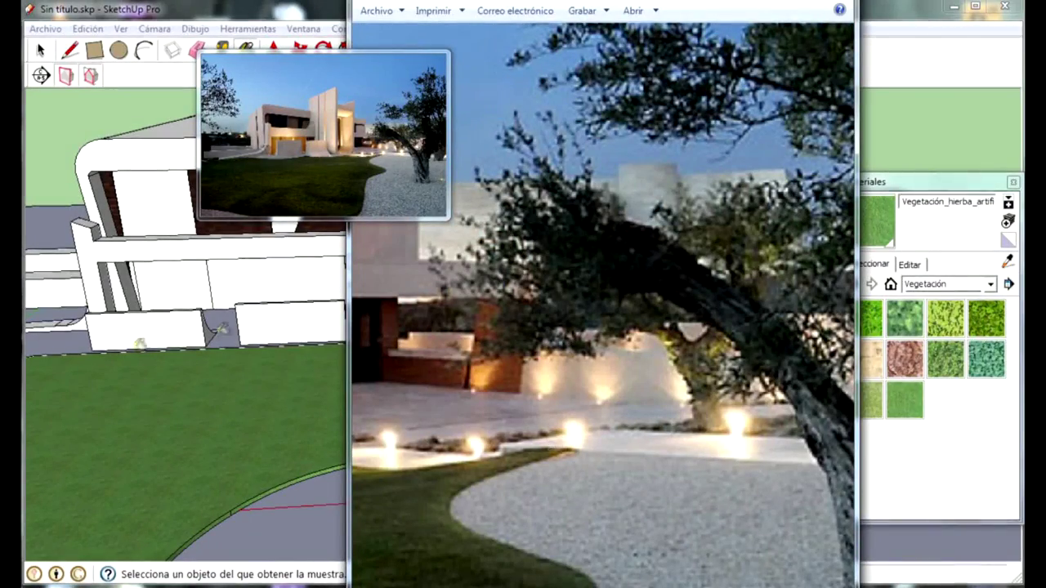
# Step: Show the Asfaltado y revestimientos paving materials and view the path slab beside the lawn
pyautogui.click(990, 283)
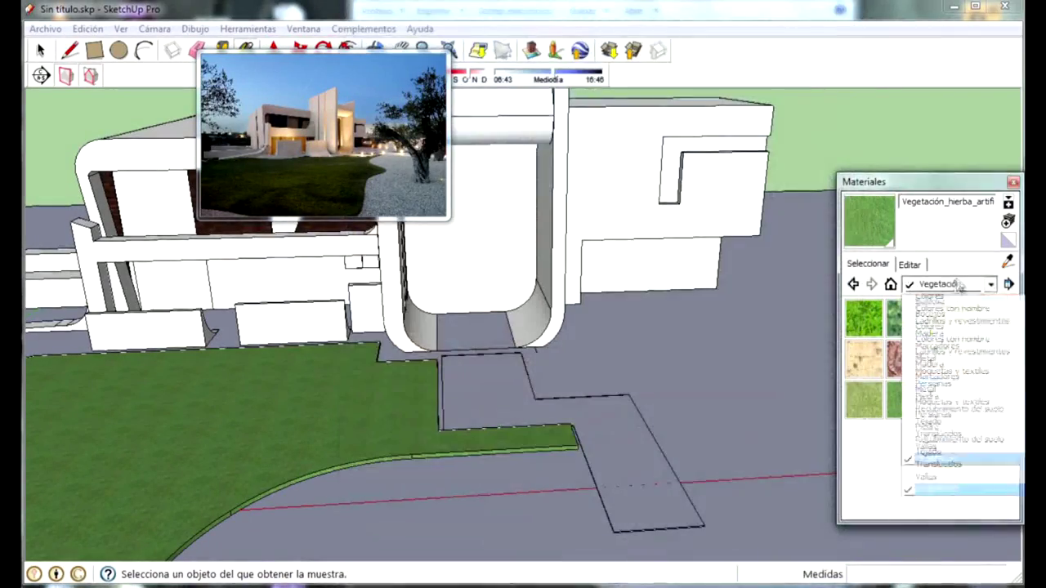
pyautogui.click(924, 341)
pyautogui.scroll(5, 540, 394)
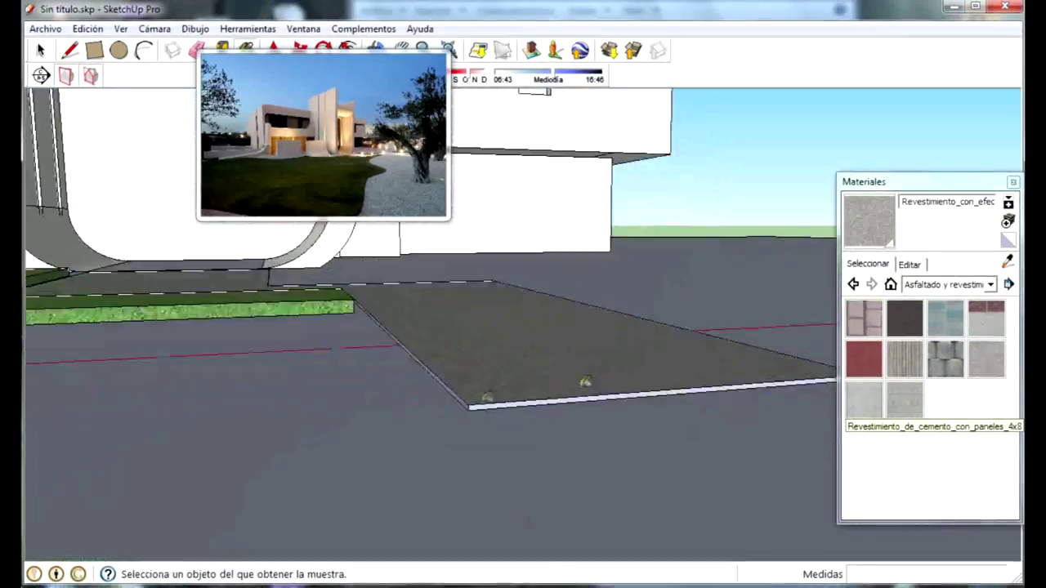
pyautogui.moveTo(454, 396); pyautogui.dragTo(526, 444, button='middle')
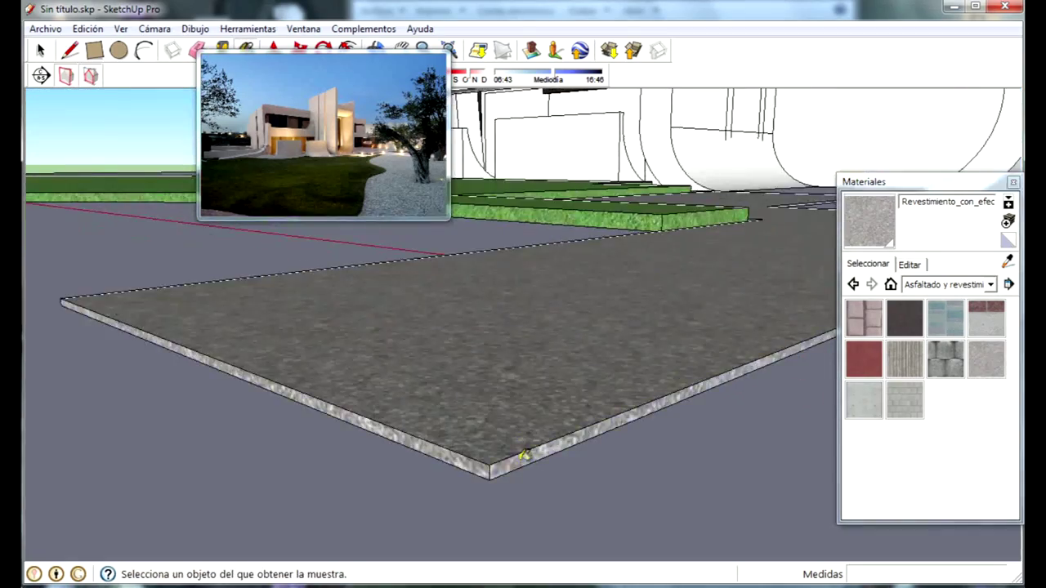
pyautogui.moveTo(409, 408); pyautogui.dragTo(472, 275, button='middle')
pyautogui.moveTo(602, 333)
pyautogui.mouseDown(button='middle')
pyautogui.moveTo(512, 465)
pyautogui.moveTo(922, 283)
pyautogui.moveTo(736, 245)
pyautogui.moveTo(786, 174)
pyautogui.moveTo(600, 430)
pyautogui.mouseUp(button='middle')
pyautogui.scroll(3, 735, 245)
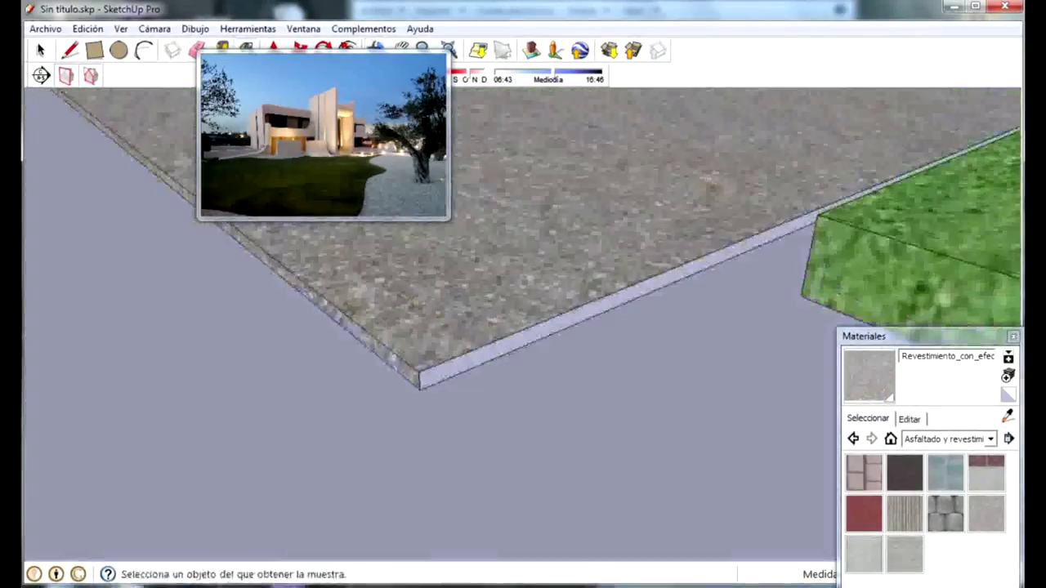
pyautogui.scroll(-2, 602, 429)
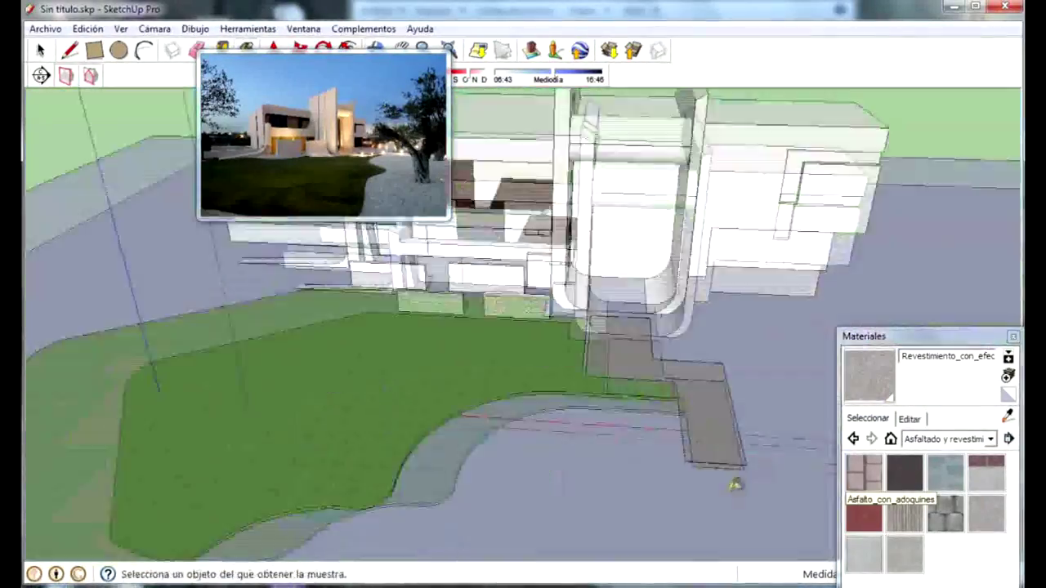
pyautogui.scroll(-3, 736, 483)
pyautogui.scroll(6, 638, 425)
pyautogui.scroll(-1, 636, 423)
pyautogui.moveTo(636, 423); pyautogui.dragTo(561, 416, button='middle')
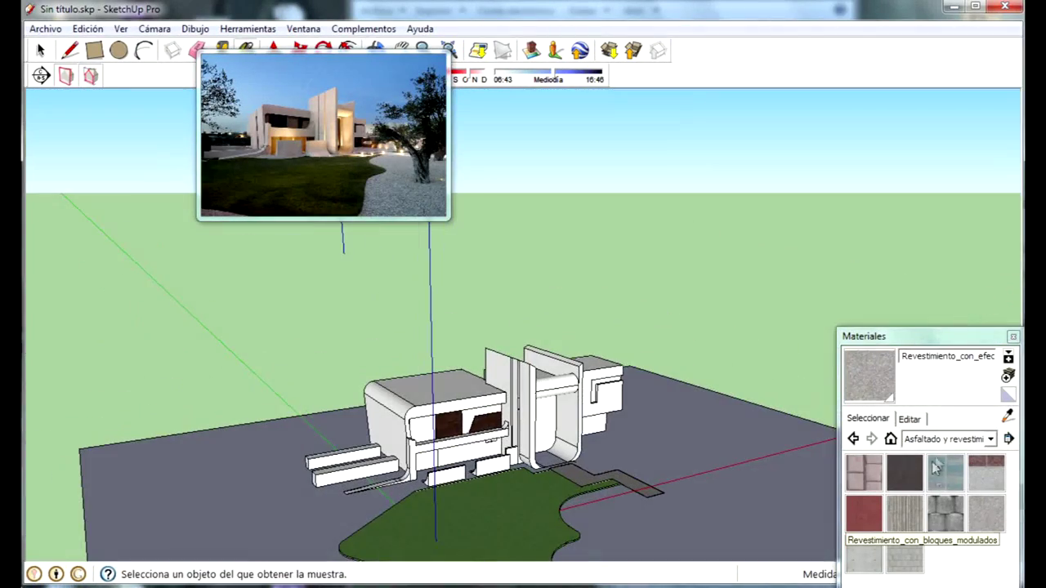
pyautogui.click(991, 439)
# Step: Pick the dark granite material Stone_Granite_Midnite from the stone materials
pyautogui.click(927, 581)
pyautogui.click(864, 554)
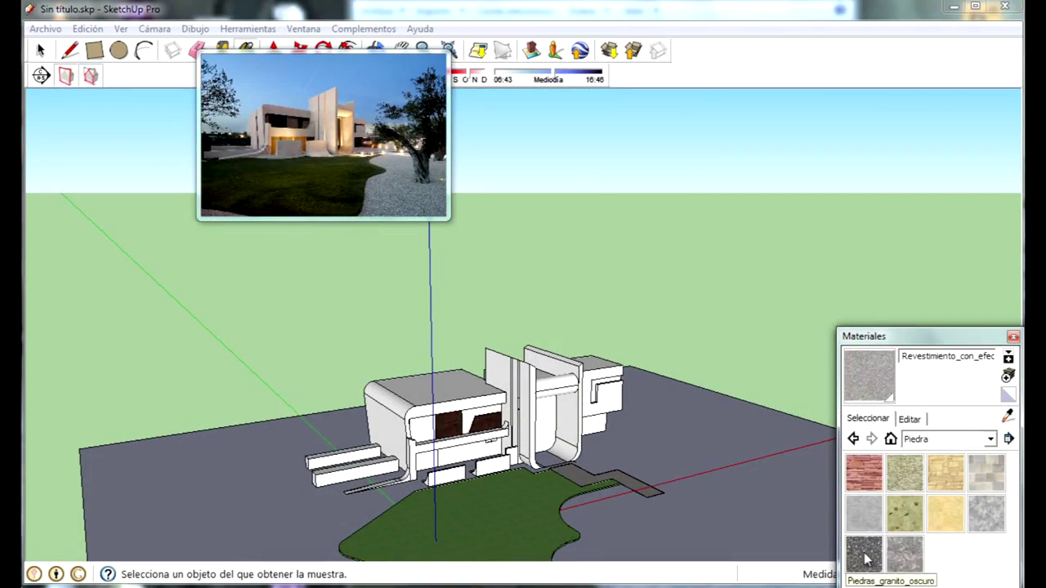
pyautogui.moveTo(630, 509); pyautogui.dragTo(598, 444, button='middle')
pyautogui.scroll(5, 413, 423)
pyautogui.scroll(2, 412, 422)
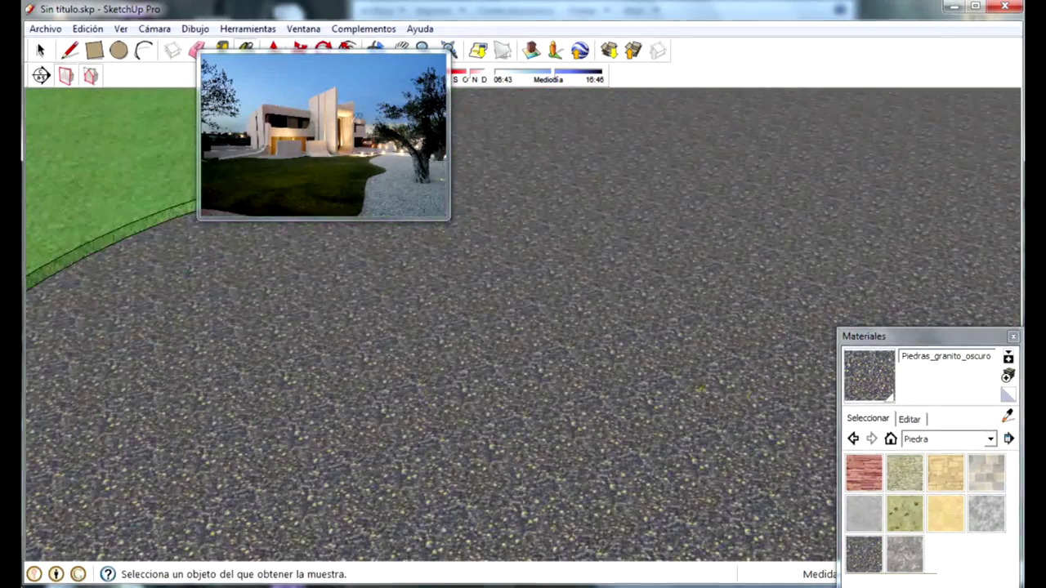
# Step: Lighten the granite gravel texture and view the ground around the house, lawn and path
pyautogui.click(908, 418)
pyautogui.moveTo(928, 487); pyautogui.dragTo(936, 501)
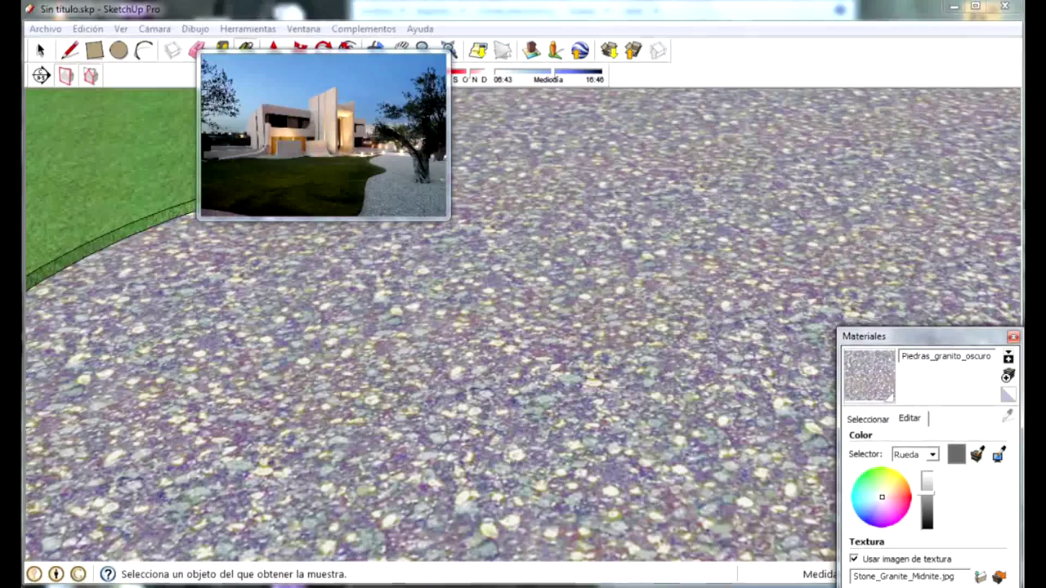
pyautogui.press('space')
pyautogui.scroll(-4, 589, 398)
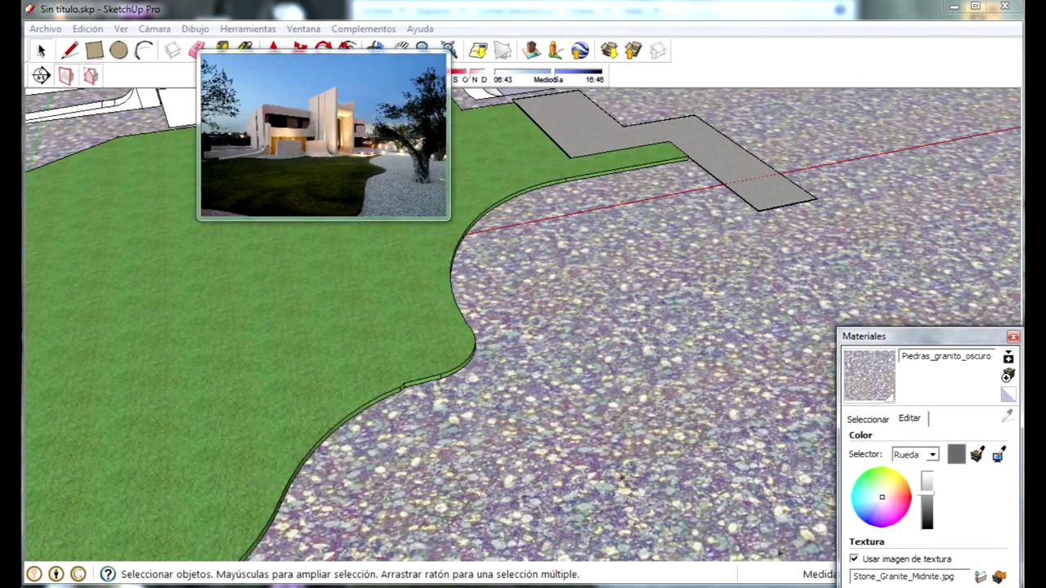
pyautogui.scroll(-3, 572, 327)
pyautogui.moveTo(572, 327); pyautogui.dragTo(536, 267, button='middle')
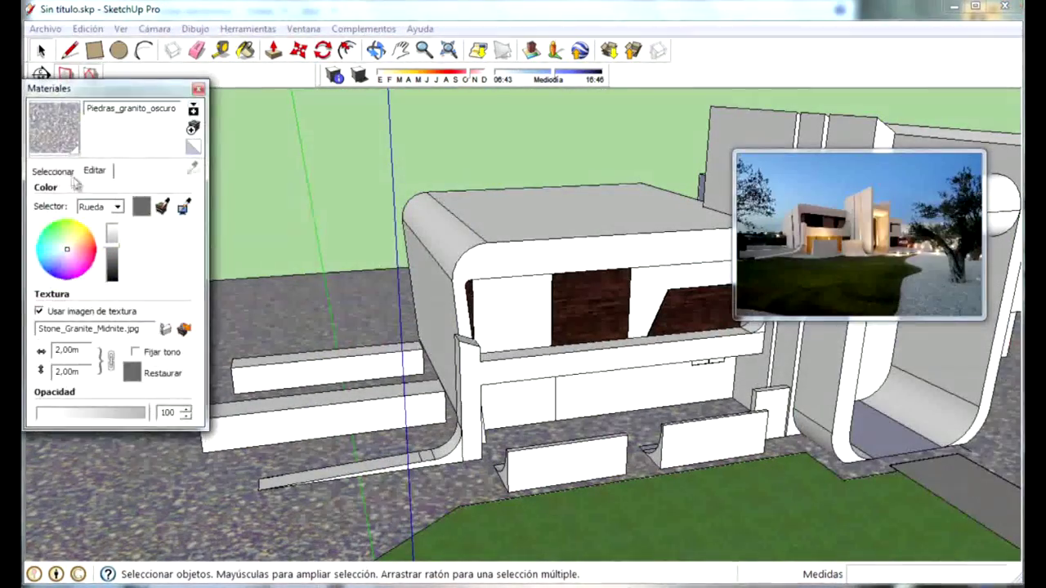
# Step: Paint the tall window opening with Translúcidos > Cristal_gris_translúcido glass
pyautogui.click(53, 170)
pyautogui.click(115, 192)
pyautogui.click(123, 371)
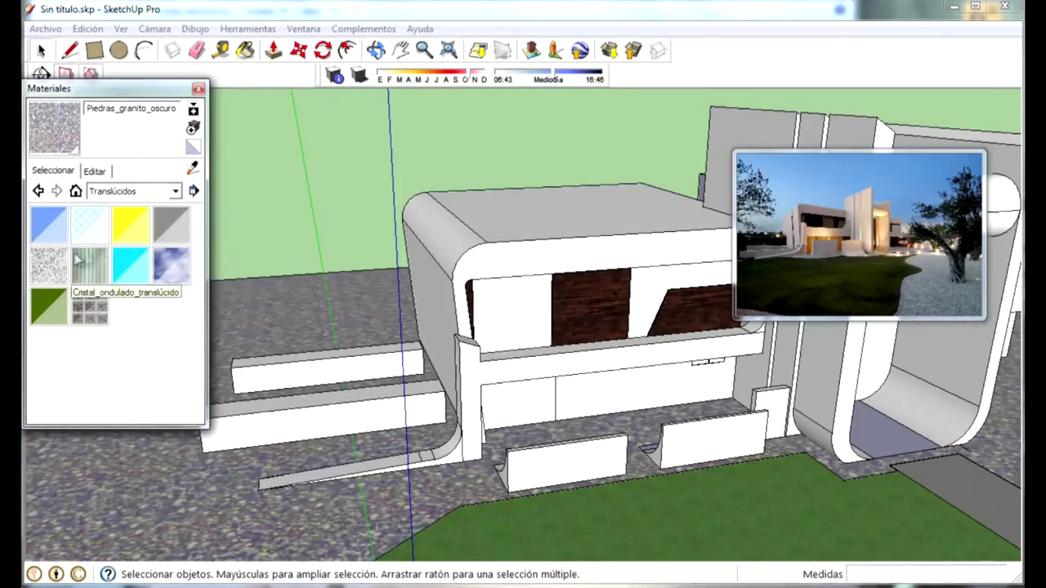
pyautogui.click(171, 224)
pyautogui.click(511, 304)
pyautogui.moveTo(805, 328); pyautogui.dragTo(932, 356, button='middle')
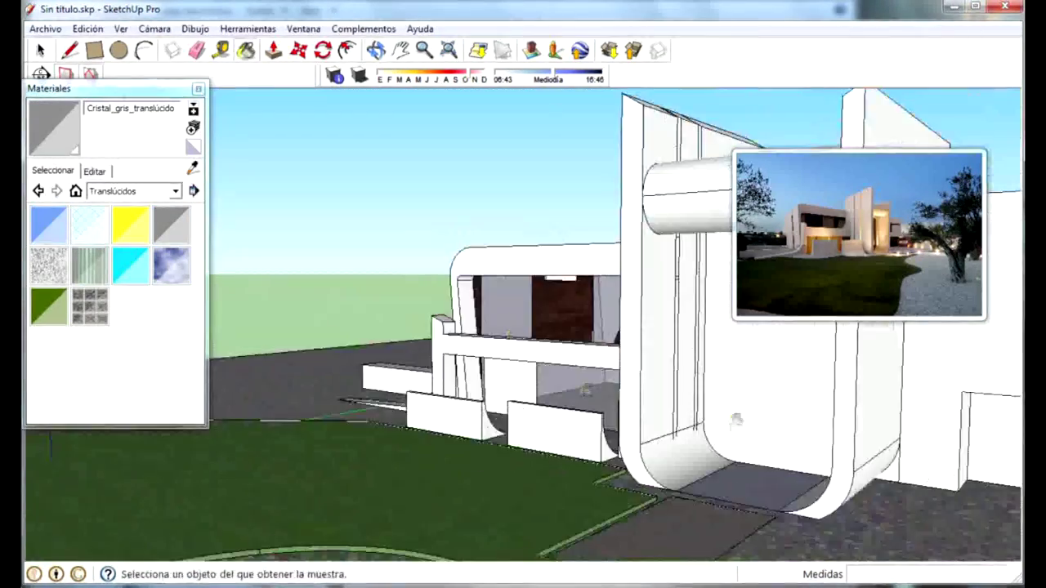
pyautogui.moveTo(989, 454); pyautogui.dragTo(593, 459, button='middle')
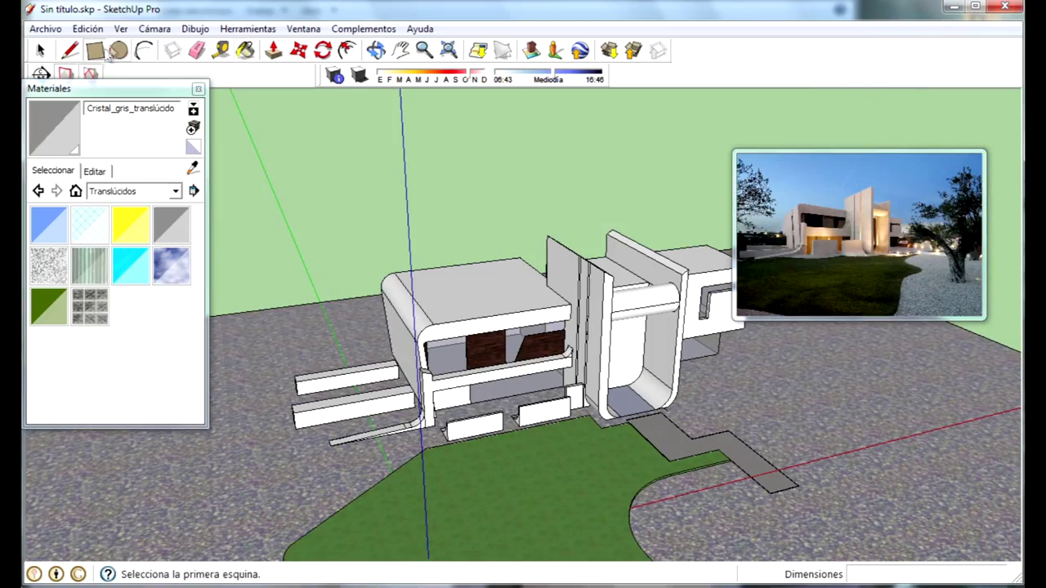
# Step: Offset a narrow frame inside the glass face and push the pane back 0.17 m
pyautogui.press('f')
pyautogui.scroll(3, 642, 335)
pyautogui.scroll(1, 642, 335)
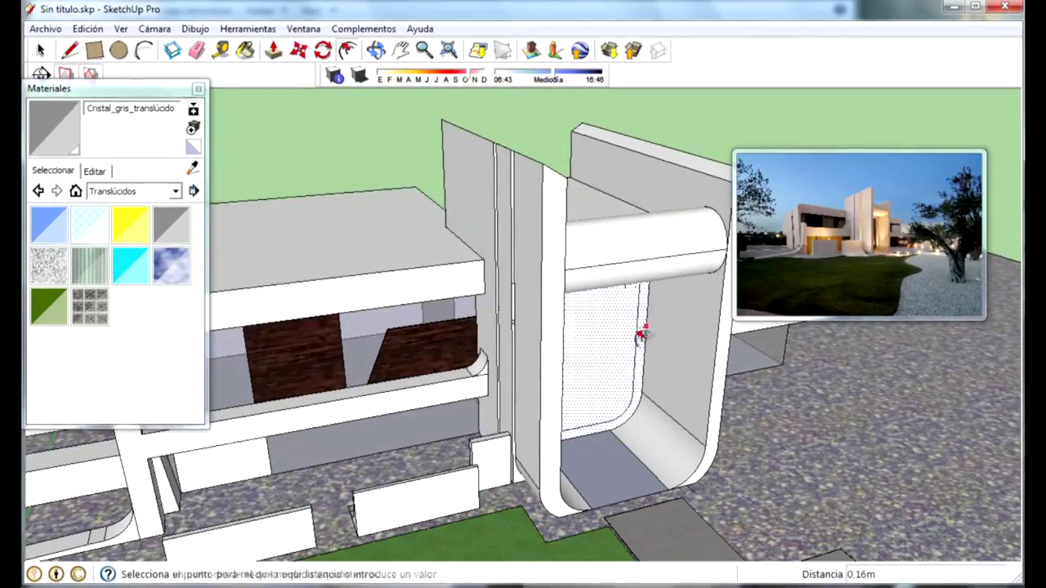
pyautogui.moveTo(625, 366); pyautogui.dragTo(572, 351, button='middle')
pyautogui.scroll(-3, 474, 409)
pyautogui.scroll(3, 478, 351)
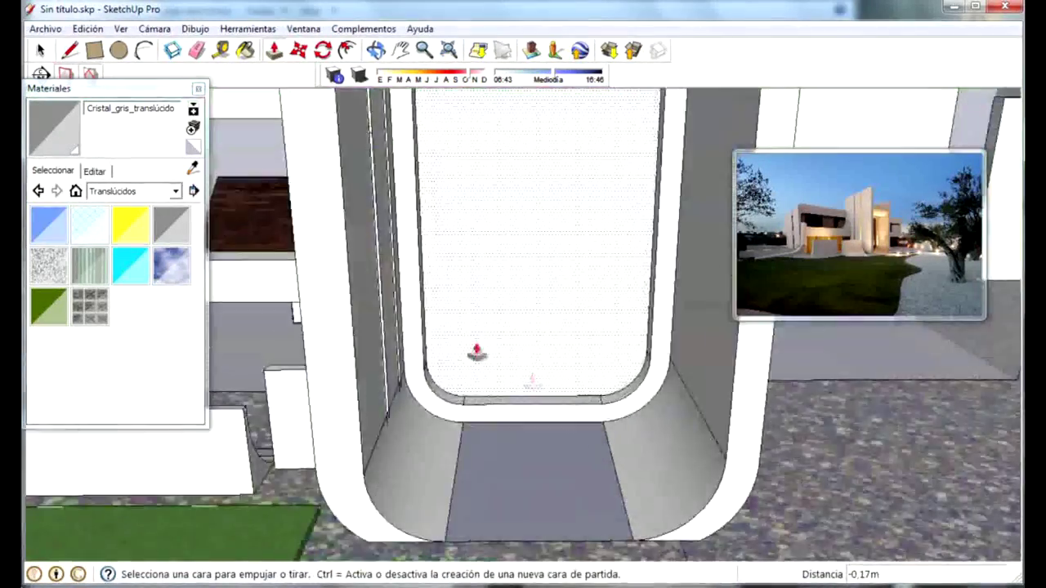
pyautogui.scroll(2, 478, 352)
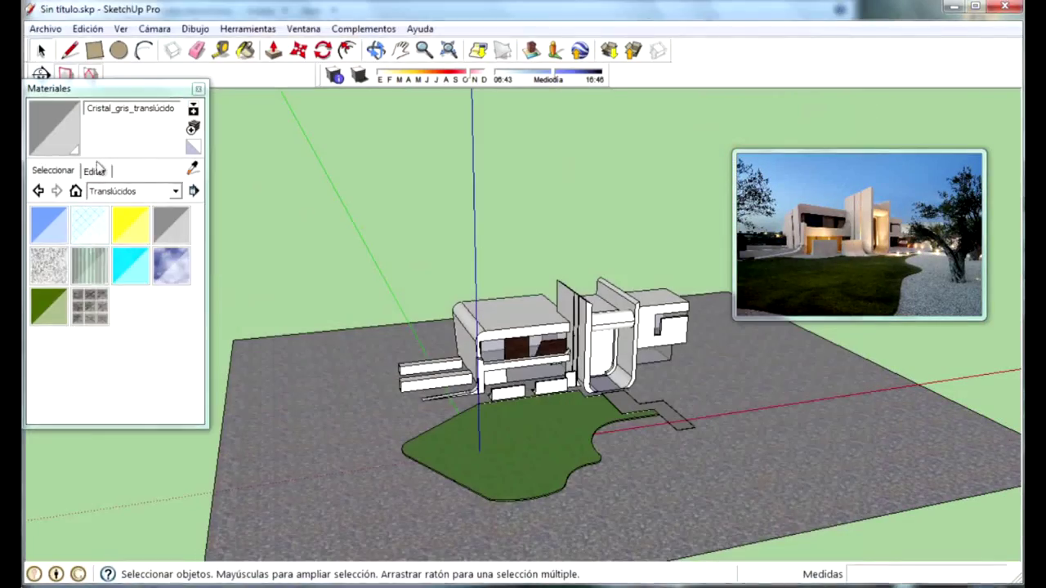
# Step: Choose Ladrillos y revestimientos > Revestimiento_de_estucado_blanco and apply it to the roof
pyautogui.click(164, 191)
pyautogui.click(164, 259)
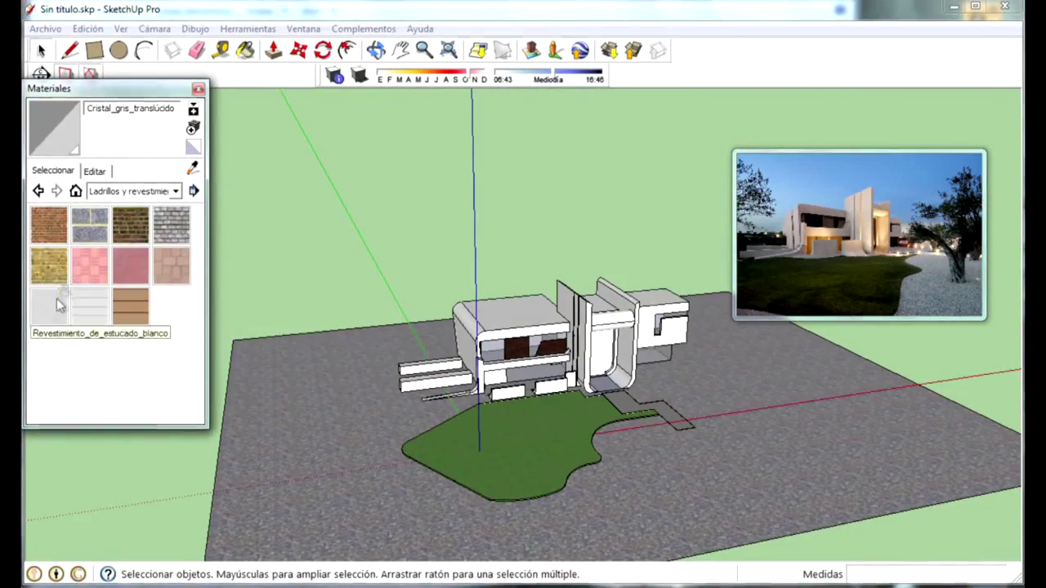
pyautogui.click(51, 302)
pyautogui.click(163, 191)
# Step: Tint the stucco material a pale cream colour
pyautogui.click(94, 170)
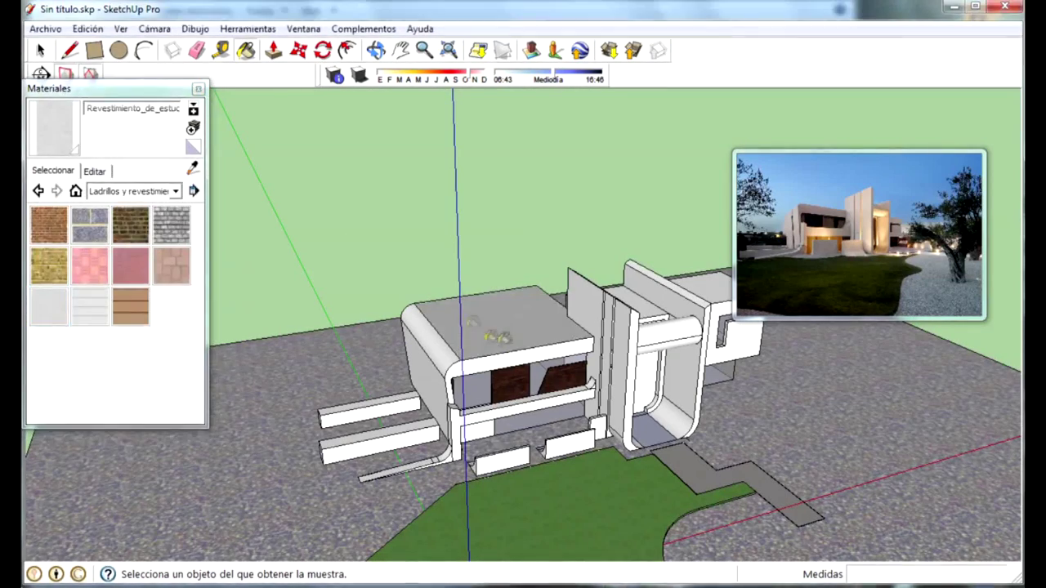
pyautogui.click(65, 247)
pyautogui.moveTo(63, 240); pyautogui.dragTo(66, 247)
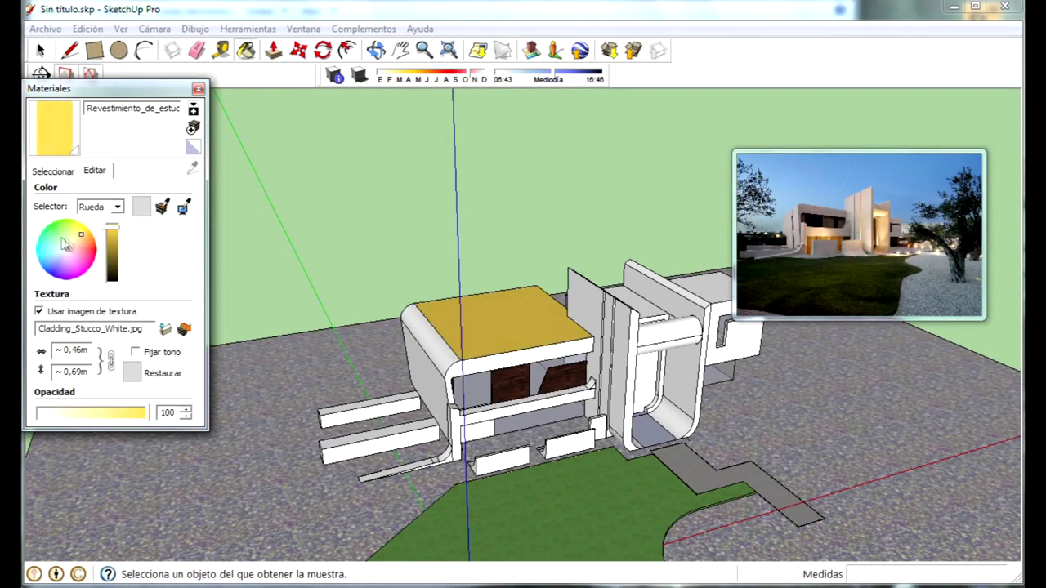
pyautogui.scroll(3, 526, 333)
pyautogui.scroll(3, 497, 362)
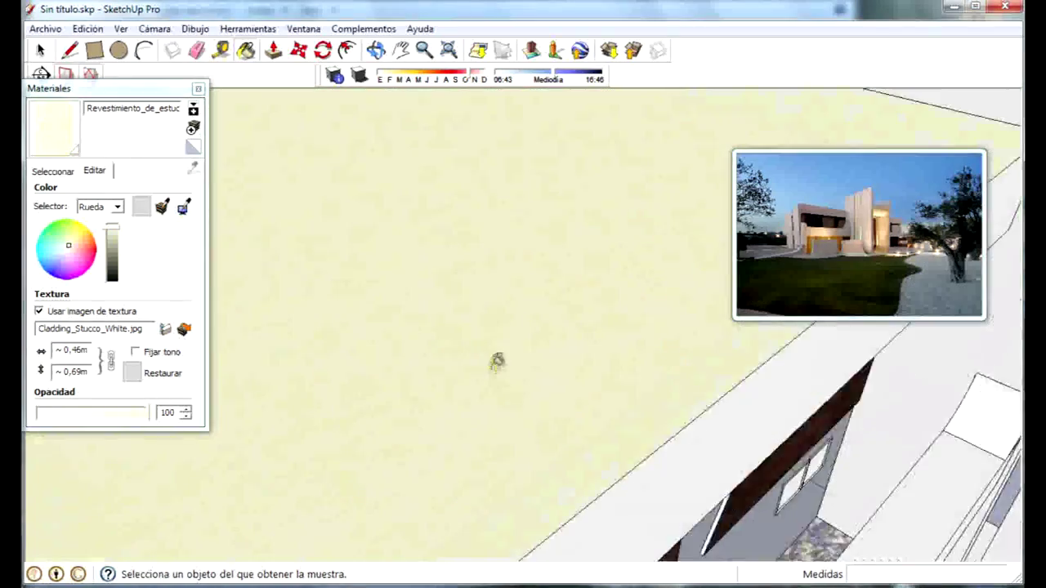
pyautogui.scroll(-2, 386, 399)
# Step: Orbit around the house to inspect the facade, window wall and curved wall section
pyautogui.moveTo(460, 447)
pyautogui.mouseDown(button='middle')
pyautogui.moveTo(455, 482)
pyautogui.moveTo(436, 488)
pyautogui.mouseUp(button='middle')
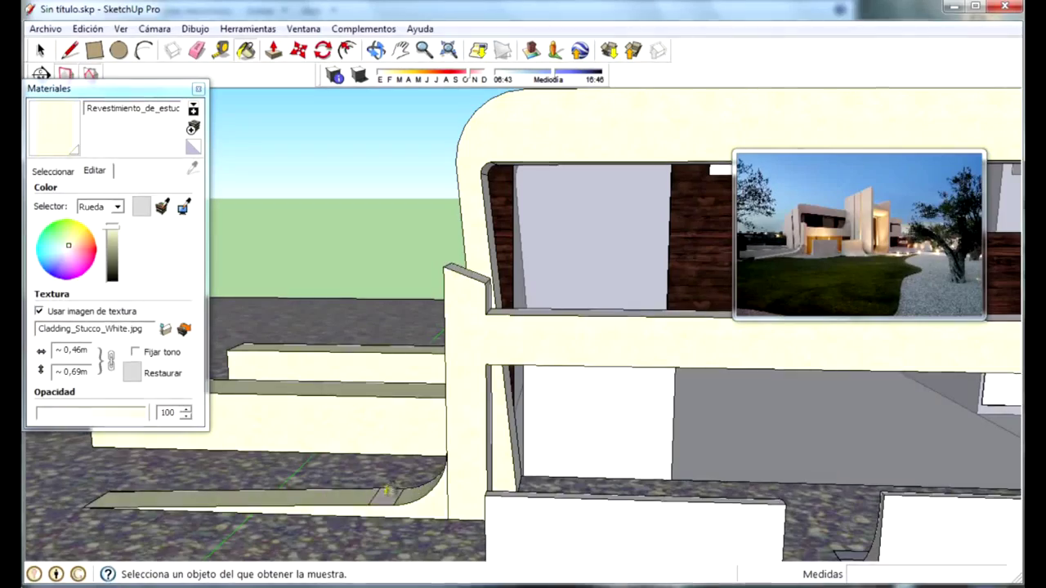
pyautogui.scroll(-4, 614, 397)
pyautogui.moveTo(614, 397); pyautogui.dragTo(921, 390, button='middle')
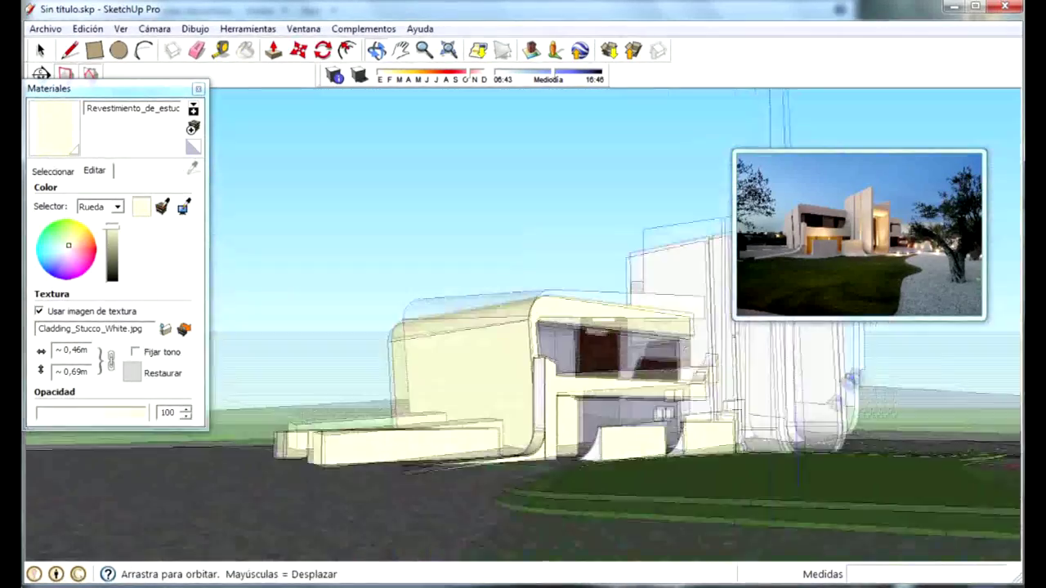
pyautogui.moveTo(780, 421); pyautogui.dragTo(449, 467, button='middle')
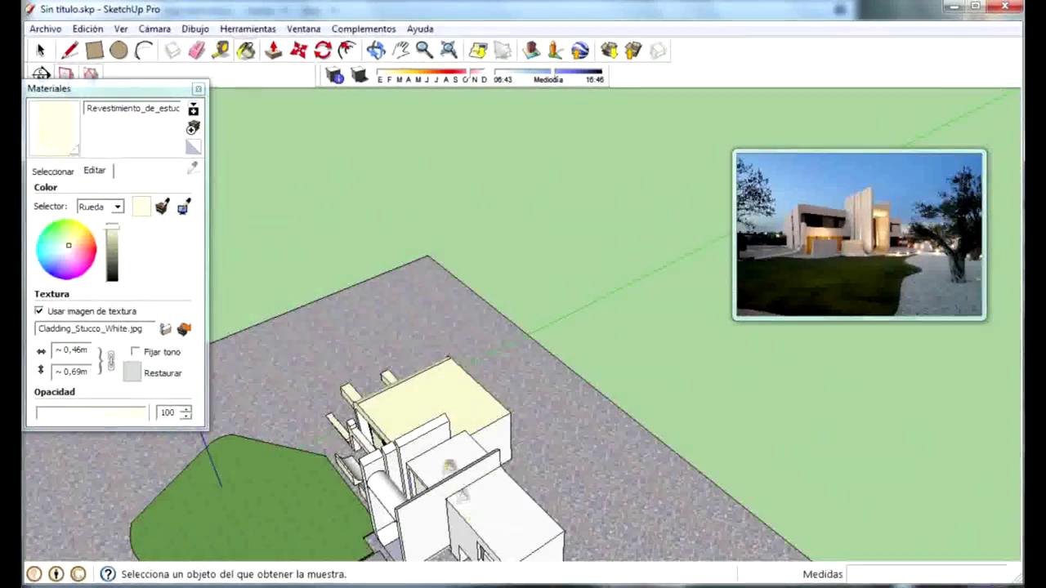
pyautogui.moveTo(438, 432)
pyautogui.mouseDown(button='middle')
pyautogui.moveTo(612, 358)
pyautogui.moveTo(638, 459)
pyautogui.mouseUp(button='middle')
pyautogui.scroll(3, 611, 358)
pyautogui.scroll(3, 611, 358)
pyautogui.scroll(2, 611, 358)
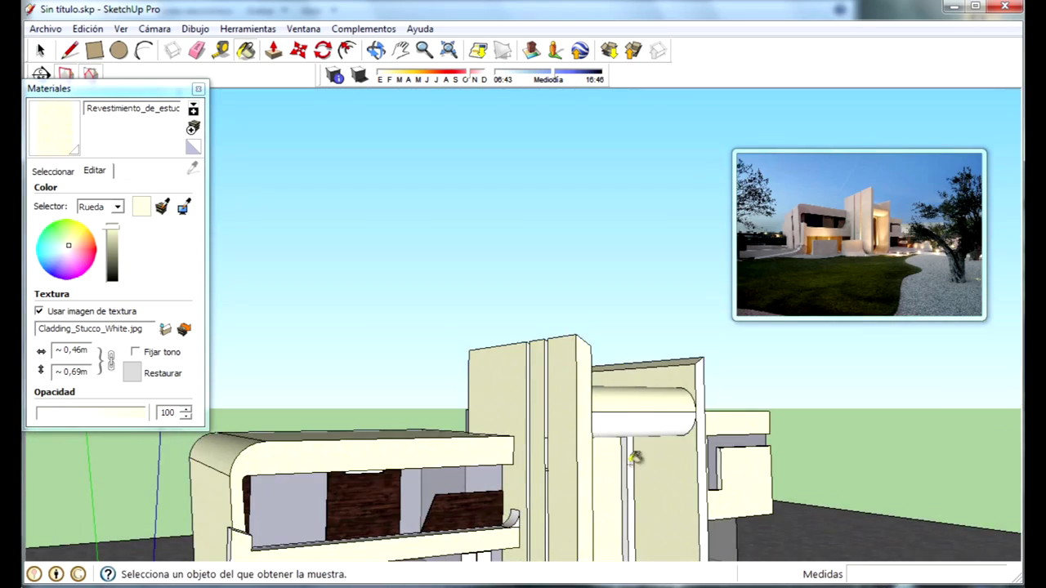
pyautogui.scroll(2, 738, 448)
pyautogui.moveTo(666, 413)
pyautogui.mouseDown(button='middle')
pyautogui.moveTo(331, 282)
pyautogui.moveTo(515, 441)
pyautogui.mouseUp(button='middle')
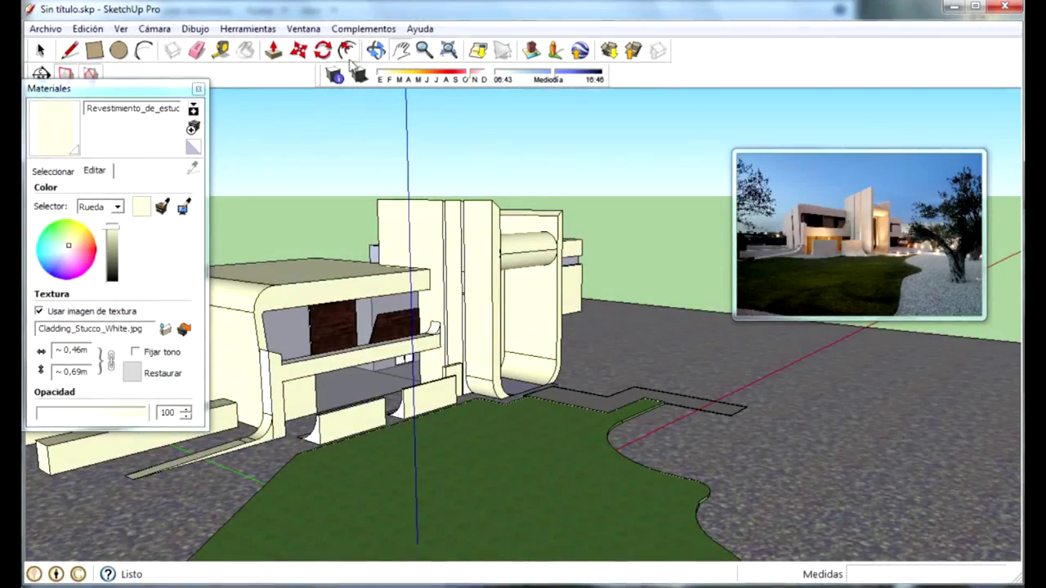
pyautogui.scroll(3, 474, 374)
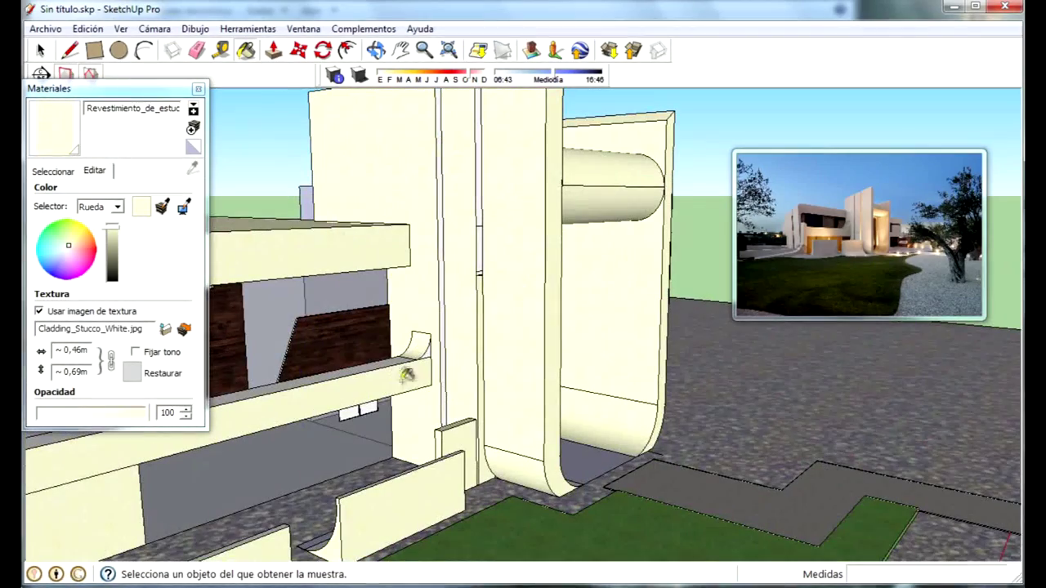
pyautogui.moveTo(484, 205); pyautogui.dragTo(421, 154, button='middle')
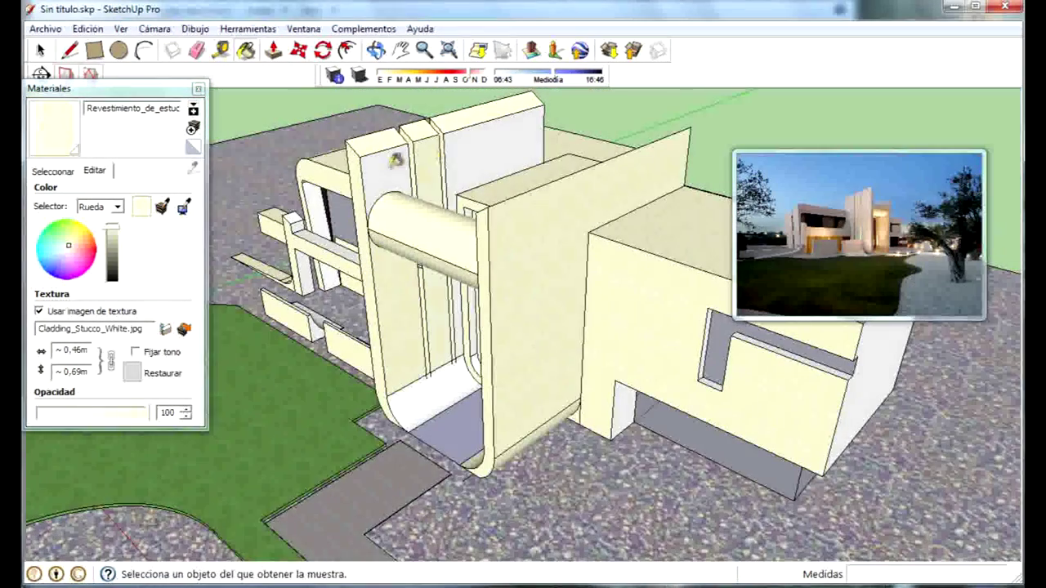
pyautogui.moveTo(435, 373); pyautogui.dragTo(520, 317, button='middle')
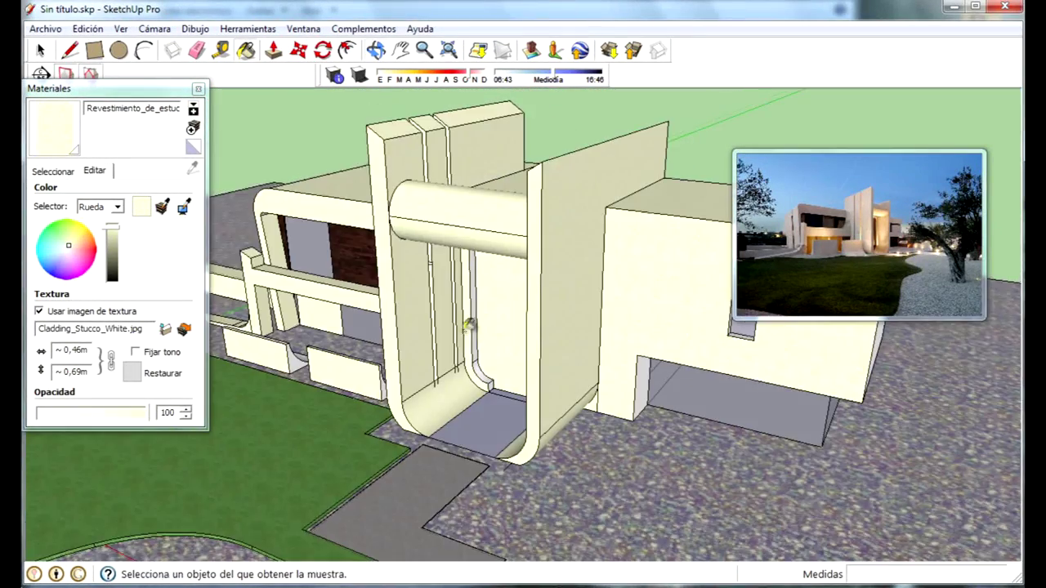
pyautogui.moveTo(642, 378)
pyautogui.mouseDown(button='middle')
pyautogui.moveTo(686, 164)
pyautogui.moveTo(695, 327)
pyautogui.mouseUp(button='middle')
pyautogui.scroll(3, 694, 155)
pyautogui.scroll(3, 715, 137)
pyautogui.scroll(-5, 696, 343)
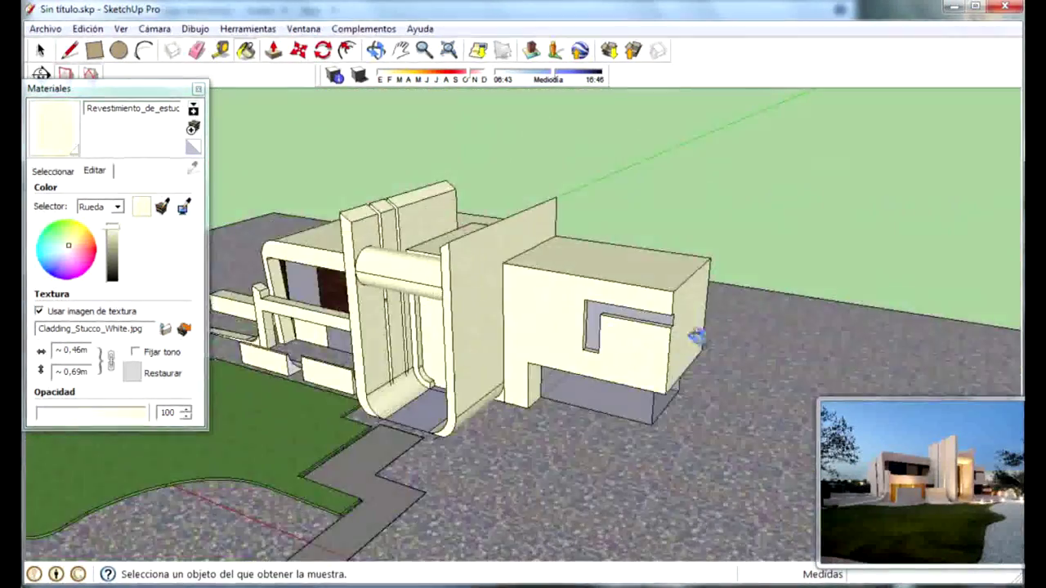
pyautogui.scroll(5, 674, 292)
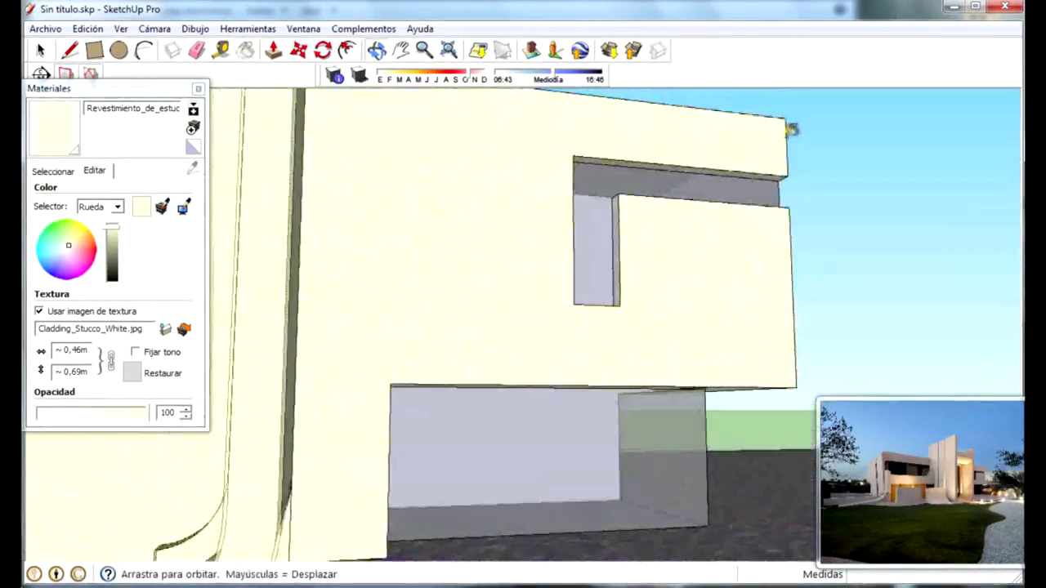
pyautogui.moveTo(552, 380); pyautogui.dragTo(497, 350, button='middle')
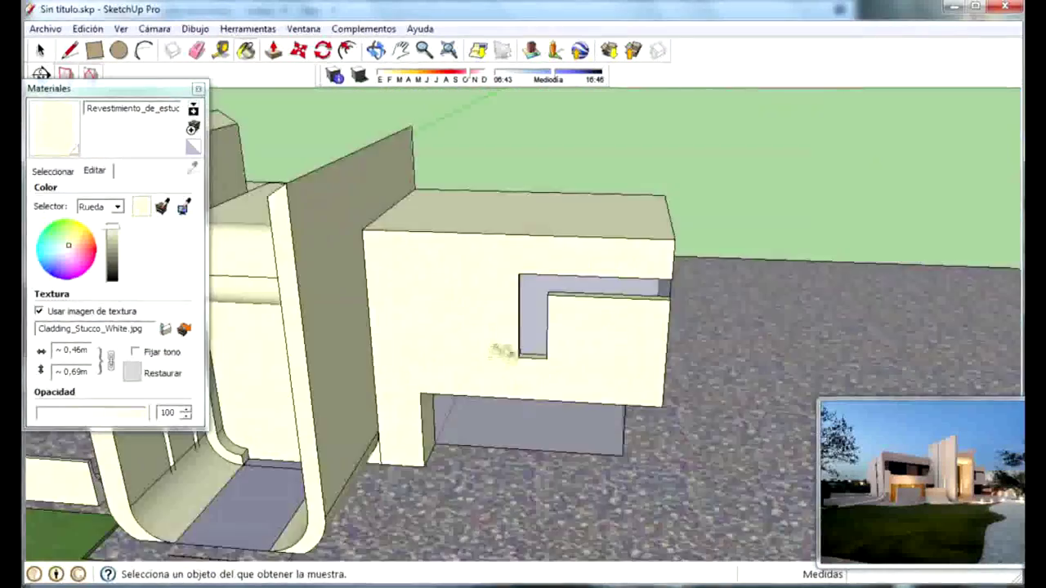
pyautogui.scroll(3, 474, 392)
pyautogui.scroll(3, 425, 454)
pyautogui.scroll(3, 425, 453)
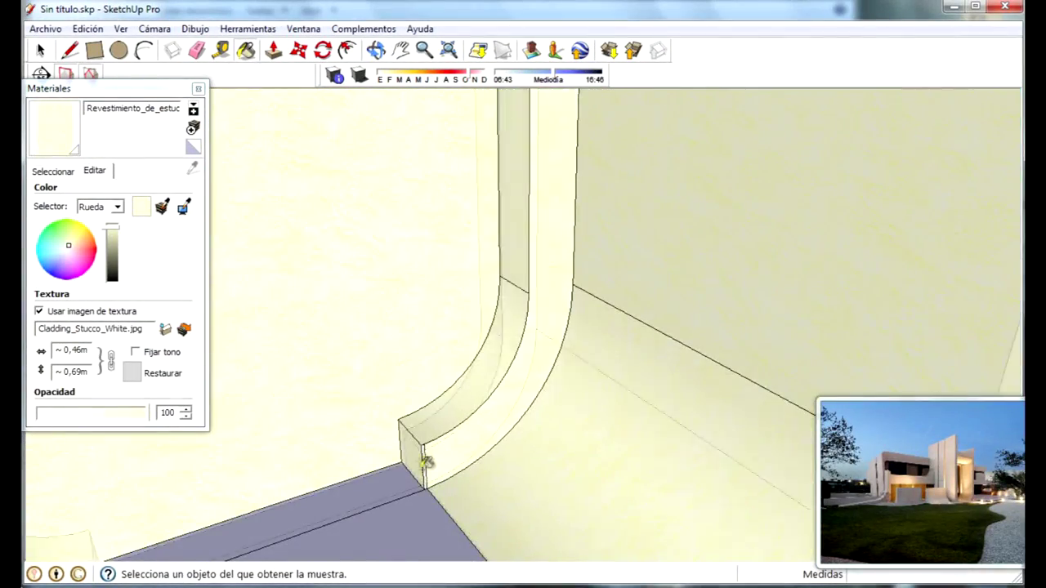
pyautogui.scroll(-3, 425, 462)
pyautogui.moveTo(425, 462); pyautogui.dragTo(585, 335, button='middle')
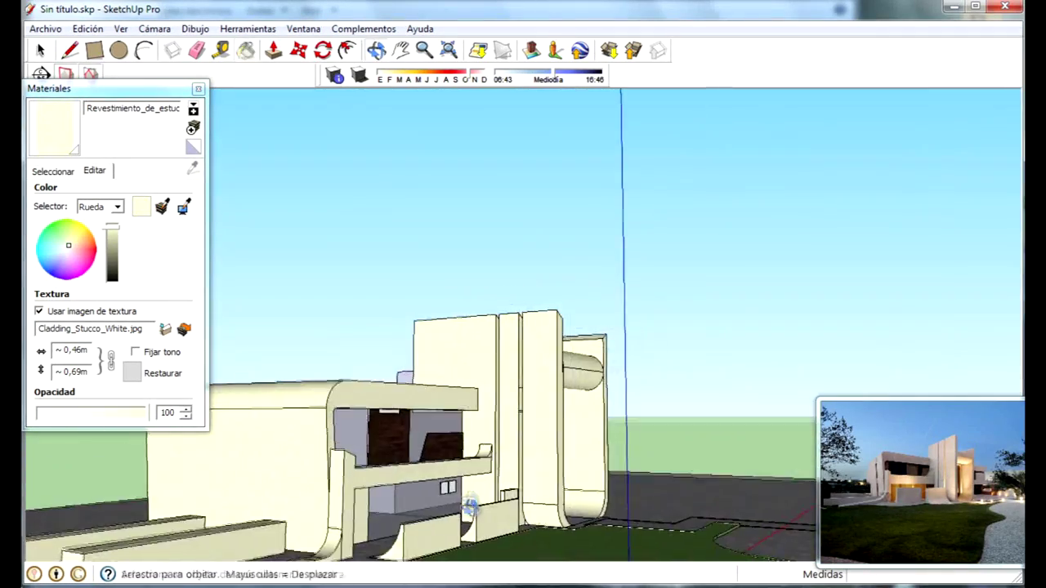
pyautogui.scroll(3, 470, 509)
pyautogui.moveTo(523, 506); pyautogui.dragTo(398, 397, button='middle')
# Step: Paint the remaining facade walls and roof with the cream stucco from several angles
pyautogui.press('b')
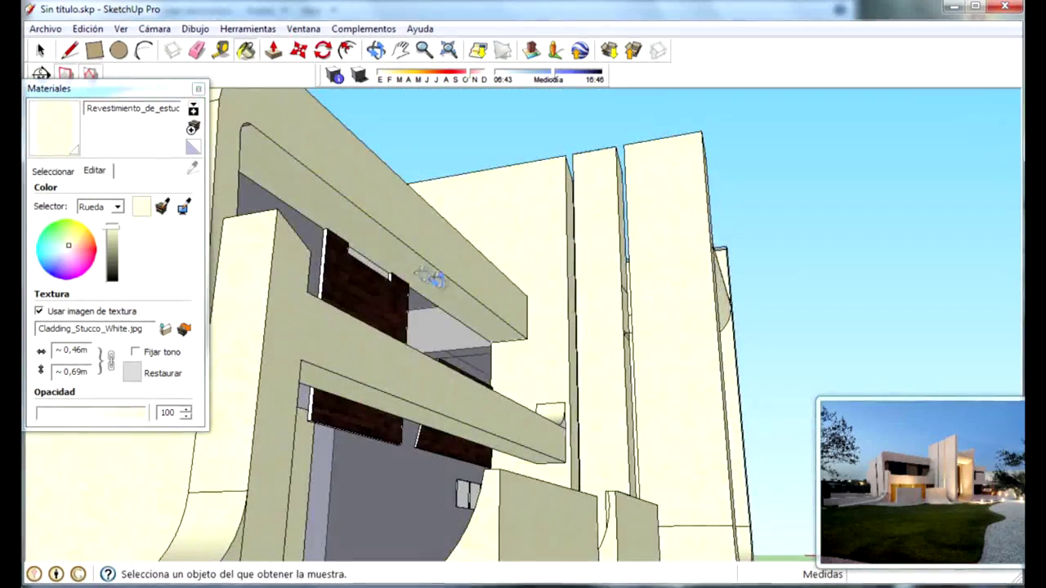
pyautogui.moveTo(432, 278); pyautogui.dragTo(268, 305, button='middle')
pyautogui.moveTo(513, 472); pyautogui.dragTo(243, 385, button='middle')
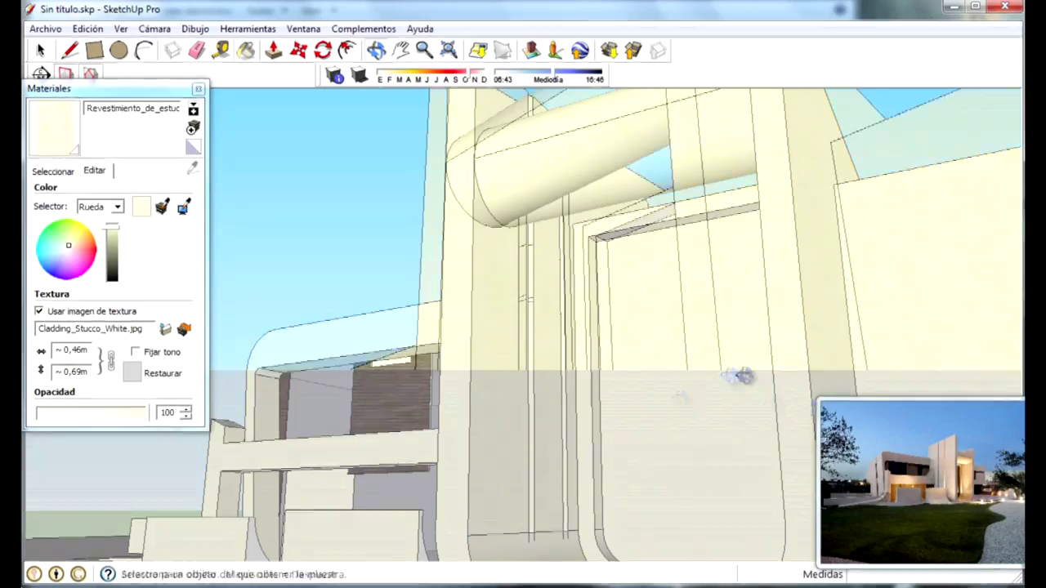
pyautogui.moveTo(743, 378); pyautogui.dragTo(498, 156, button='middle')
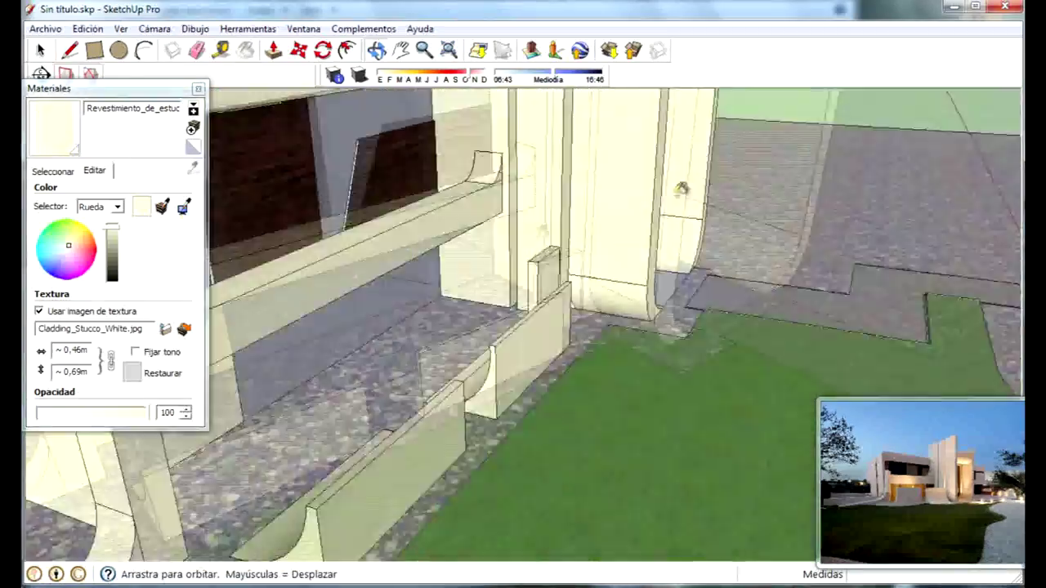
pyautogui.scroll(-5, 523, 327)
pyautogui.moveTo(621, 245); pyautogui.dragTo(770, 148, button='middle')
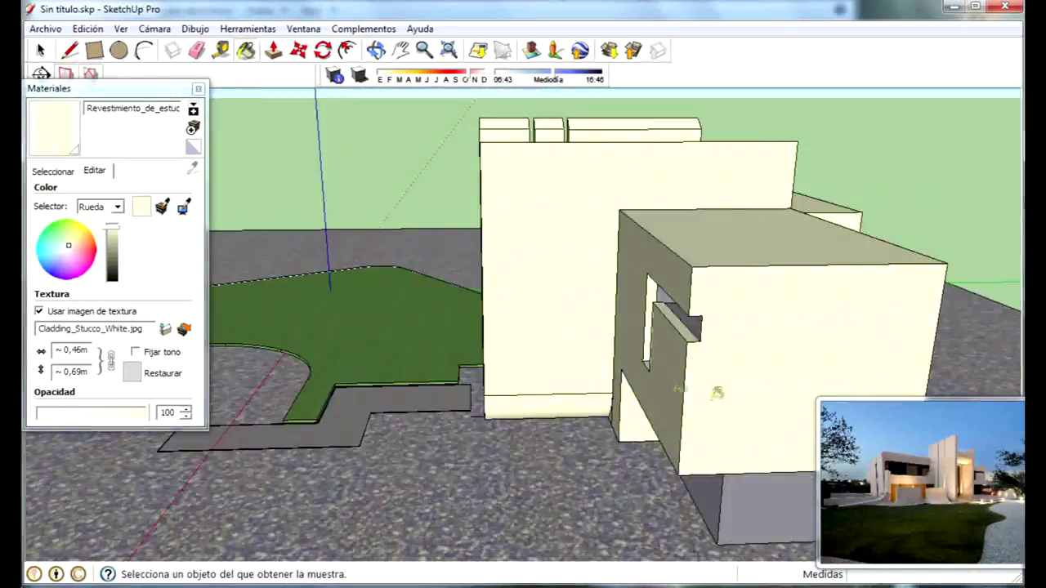